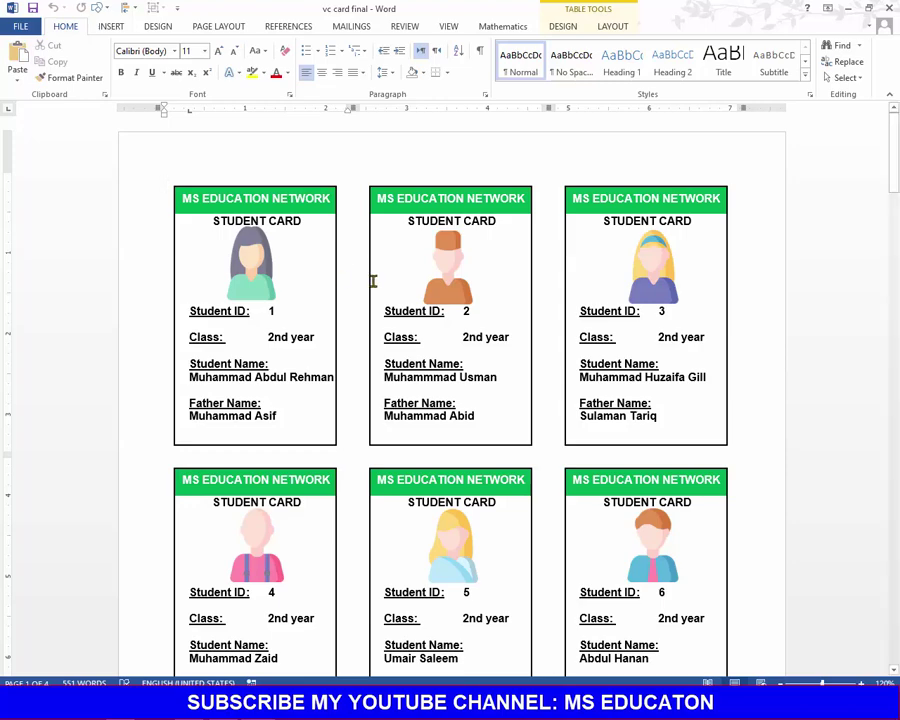
Scroll down through the merged student ID cards and back up to review them.
{"action": "scroll", "coordinate": [353, 257], "scroll_direction": "down", "scroll_amount": 2}
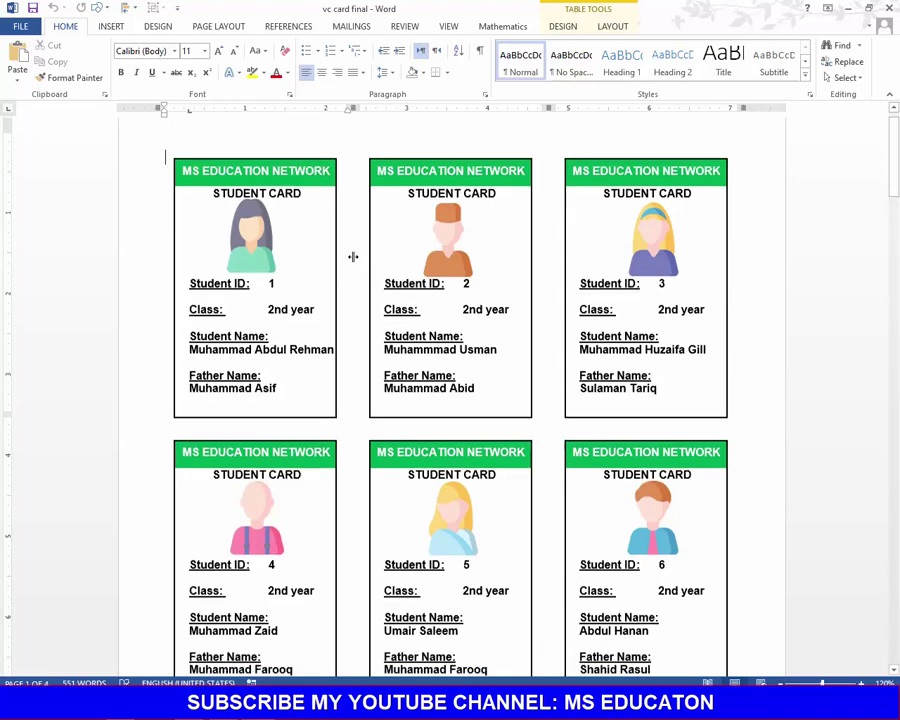
{"action": "scroll", "coordinate": [353, 257], "scroll_direction": "down", "scroll_amount": 2}
{"action": "scroll", "coordinate": [353, 257], "scroll_direction": "down", "scroll_amount": 3}
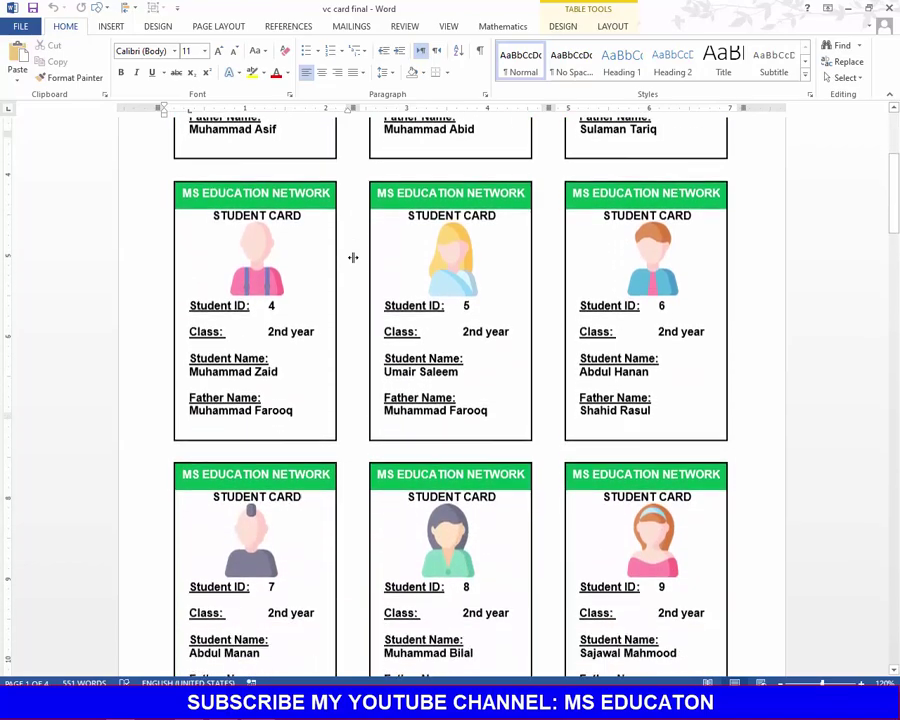
{"action": "scroll", "coordinate": [353, 257], "scroll_direction": "down", "scroll_amount": 2}
{"action": "scroll", "coordinate": [353, 257], "scroll_direction": "down", "scroll_amount": 3}
{"action": "scroll", "coordinate": [353, 257], "scroll_direction": "down", "scroll_amount": 3}
{"action": "scroll", "coordinate": [353, 257], "scroll_direction": "down", "scroll_amount": 2}
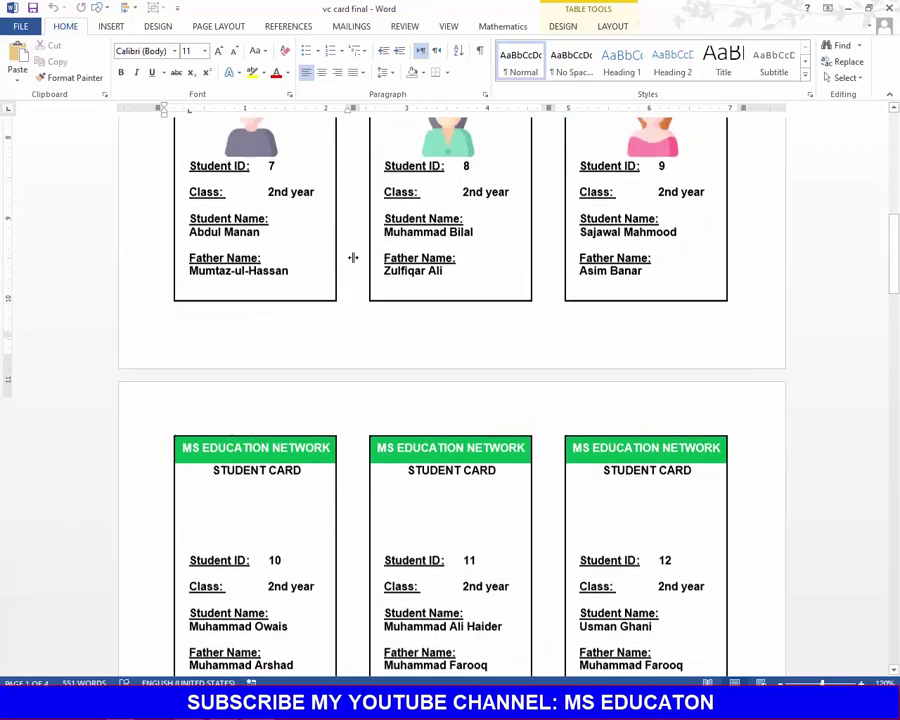
{"action": "scroll", "coordinate": [353, 257], "scroll_direction": "up", "scroll_amount": 9}
{"action": "scroll", "coordinate": [353, 257], "scroll_direction": "up", "scroll_amount": 6}
{"action": "scroll", "coordinate": [353, 257], "scroll_direction": "up", "scroll_amount": 2}
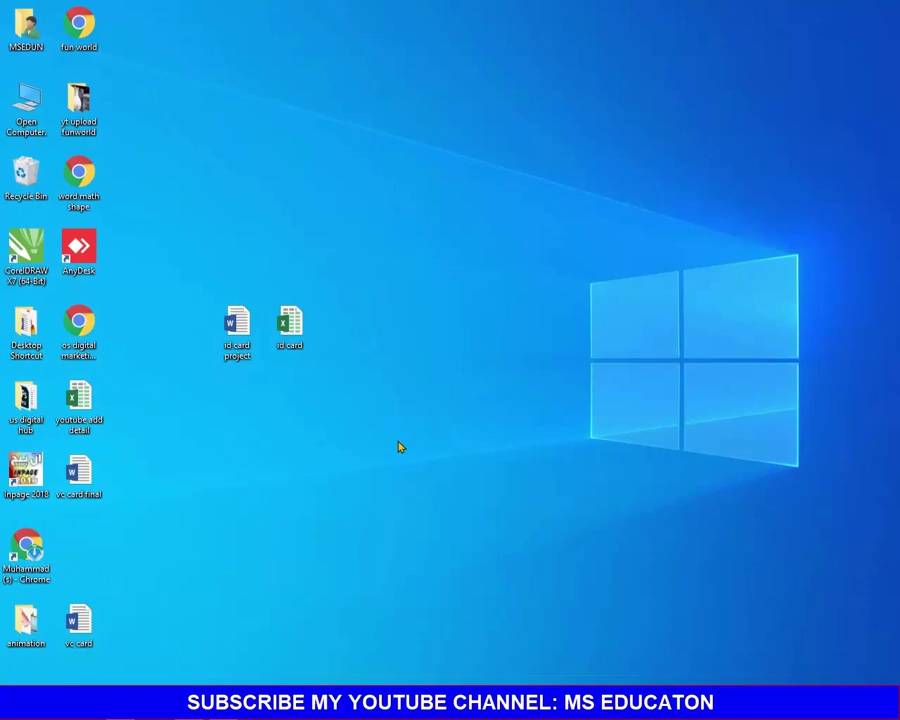
Open the id card workbook from the desktop.
{"action": "right_click", "coordinate": [398, 446]}
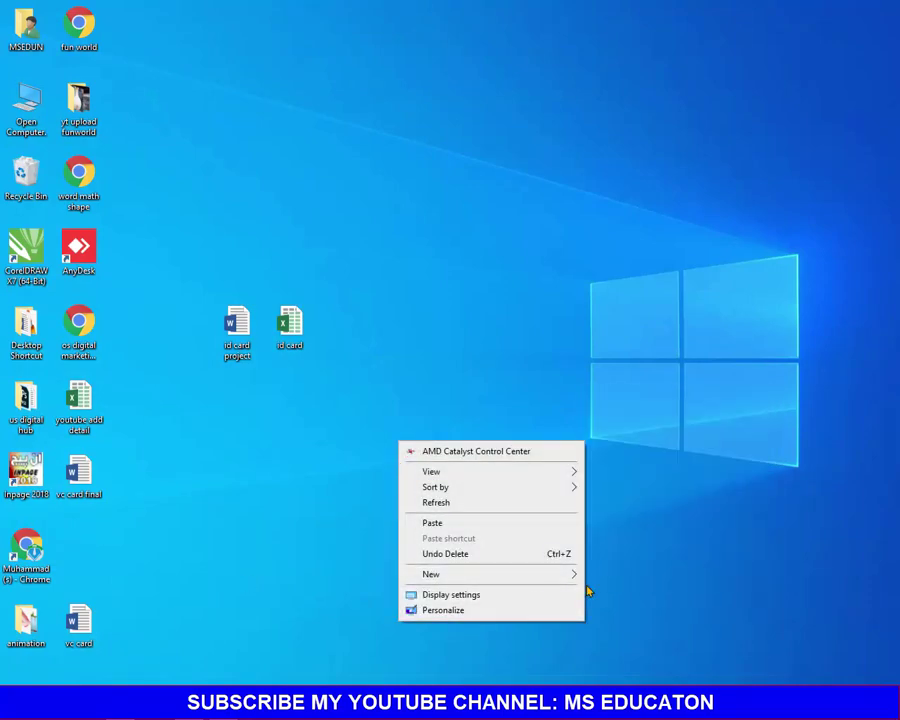
{"action": "left_click", "coordinate": [379, 345]}
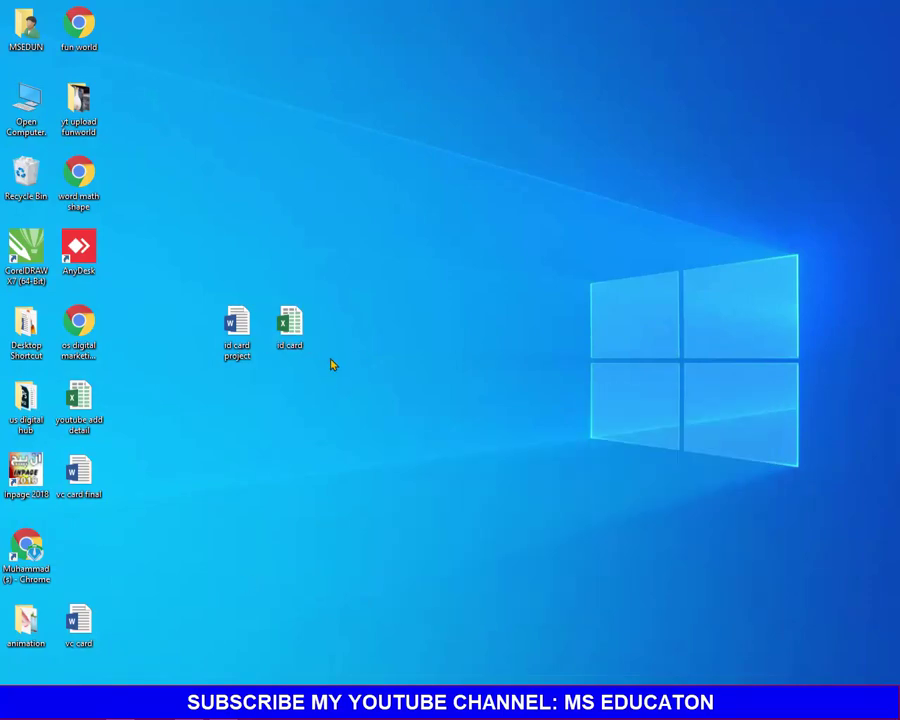
{"action": "double_click", "coordinate": [292, 330]}
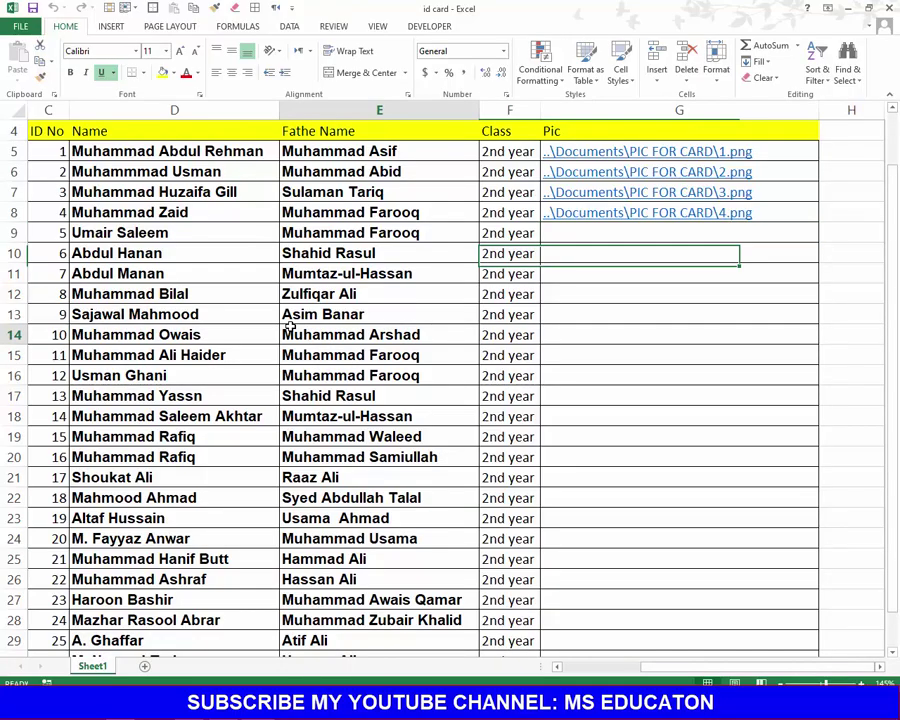
Delete the picture links from the Pic column cells G5:G13.
{"action": "left_click", "coordinate": [287, 333]}
{"action": "scroll", "coordinate": [287, 327], "scroll_direction": "down", "scroll_amount": 2}
{"action": "scroll", "coordinate": [288, 326], "scroll_direction": "down", "scroll_amount": 2}
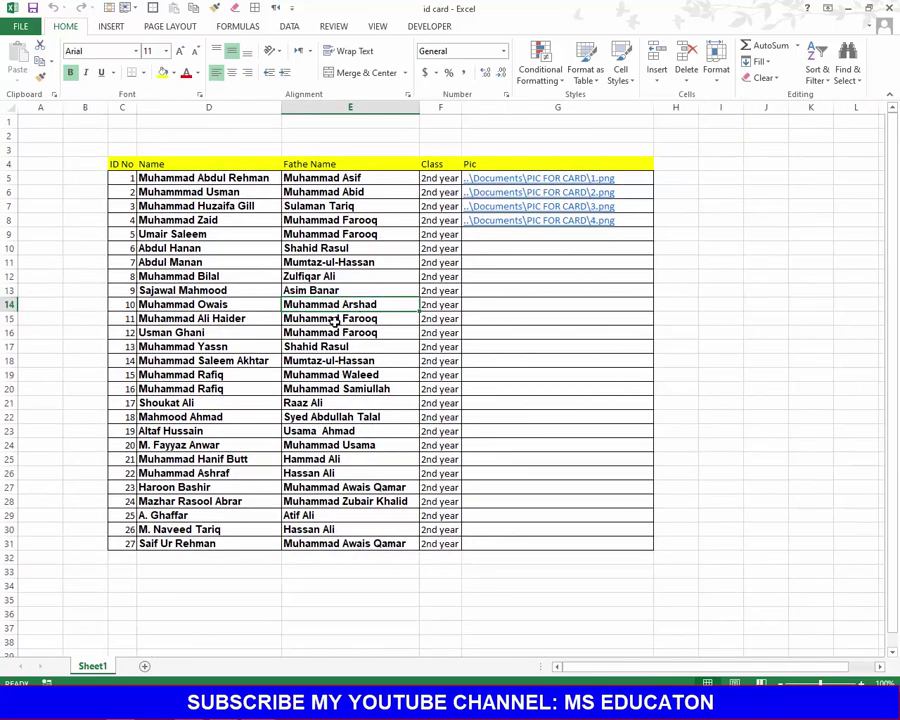
{"action": "left_click_drag", "start_coordinate": [503, 288], "coordinate": [513, 187]}
{"action": "key", "text": "Delete"}
{"action": "left_click", "coordinate": [384, 287]}
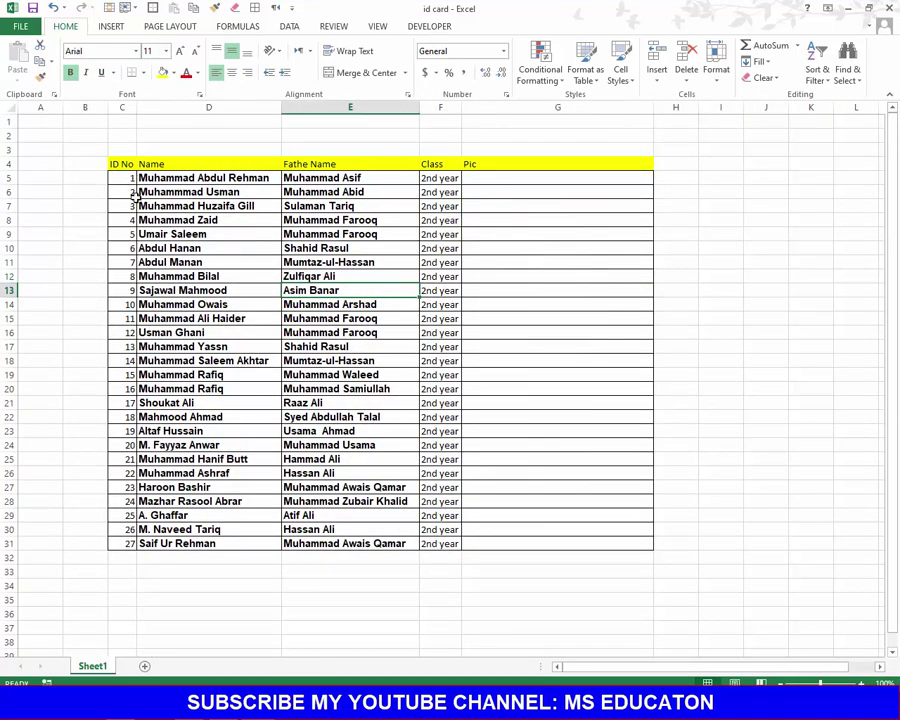
Review the ID No, Name, Fathe Name and Class columns, then select empty cell G5.
{"action": "mouse_move", "coordinate": [124, 178]}
{"action": "left_mouse_down"}
{"action": "mouse_move", "coordinate": [142, 430]}
{"action": "mouse_move", "coordinate": [629, 543]}
{"action": "left_mouse_up"}
{"action": "left_click", "coordinate": [385, 402]}
{"action": "scroll", "coordinate": [290, 348], "scroll_direction": "up", "scroll_amount": 3}
{"action": "scroll", "coordinate": [297, 346], "scroll_direction": "up", "scroll_amount": 1}
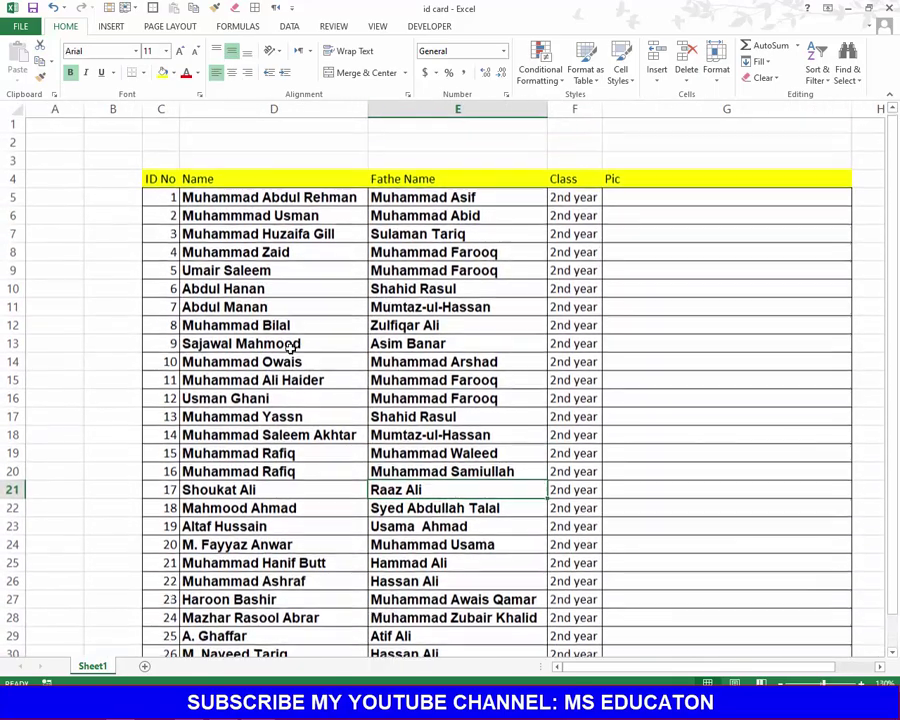
{"action": "scroll", "coordinate": [280, 318], "scroll_direction": "down", "scroll_amount": 1}
{"action": "scroll", "coordinate": [293, 311], "scroll_direction": "down", "scroll_amount": 1}
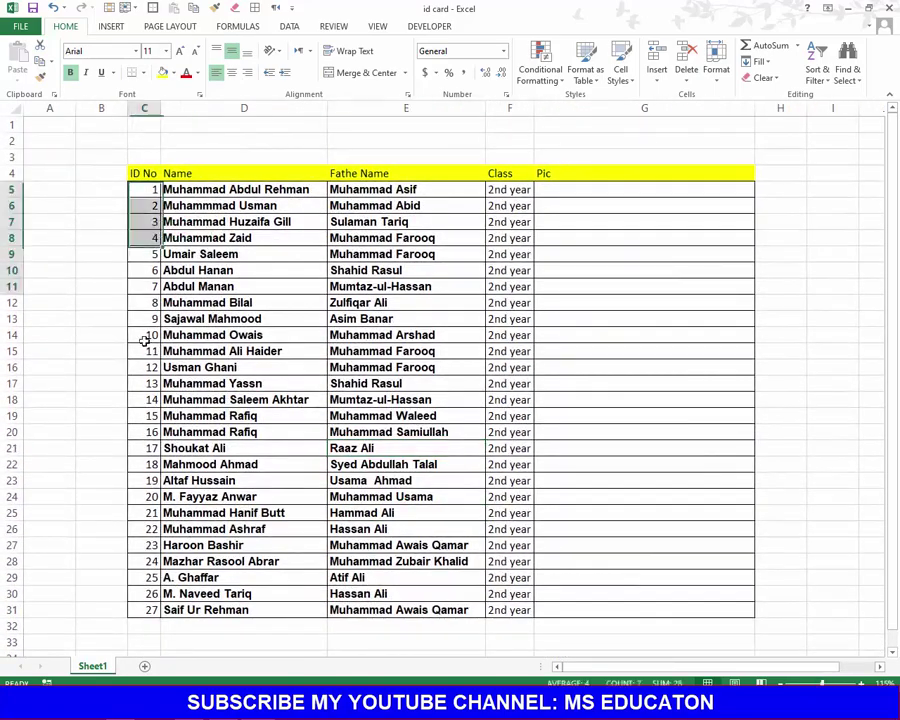
{"action": "left_click_drag", "start_coordinate": [140, 185], "coordinate": [145, 610]}
{"action": "left_click_drag", "start_coordinate": [240, 175], "coordinate": [283, 494]}
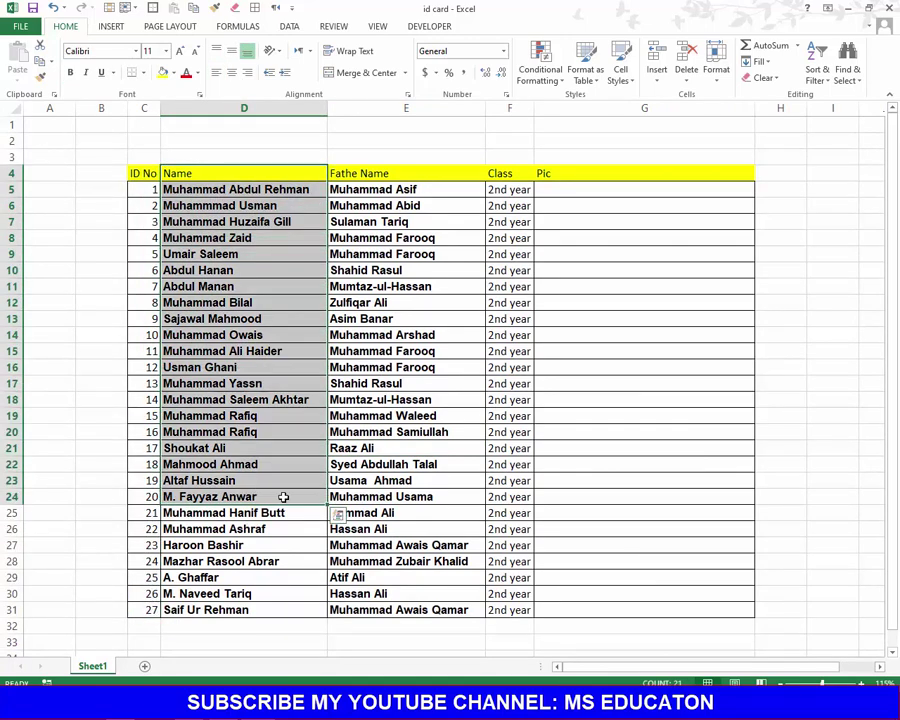
{"action": "left_click_drag", "start_coordinate": [406, 189], "coordinate": [444, 518]}
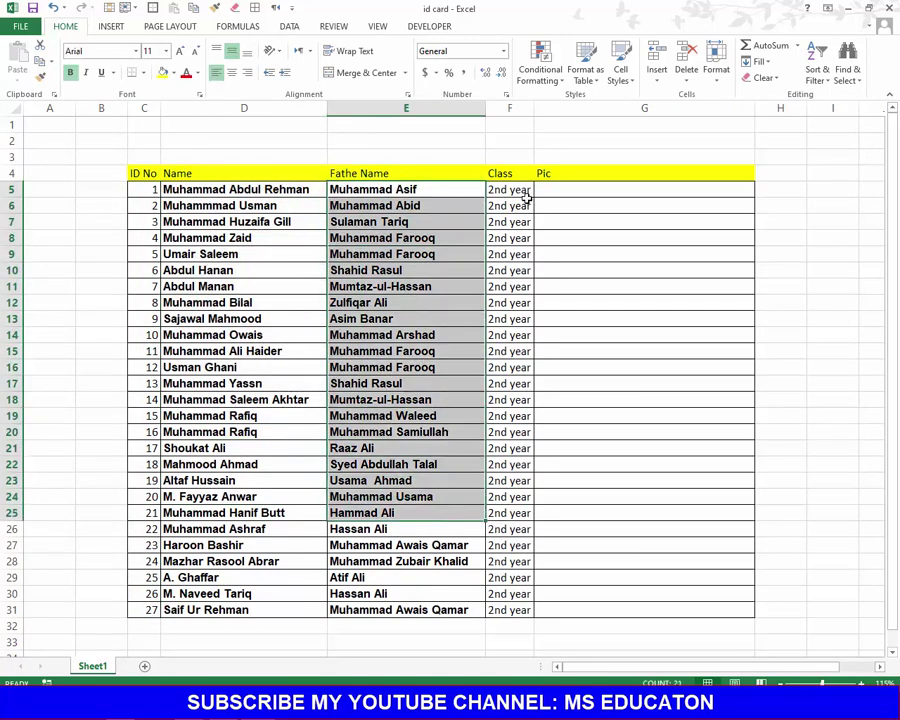
{"action": "left_click_drag", "start_coordinate": [520, 190], "coordinate": [515, 496]}
{"action": "left_click", "coordinate": [576, 190]}
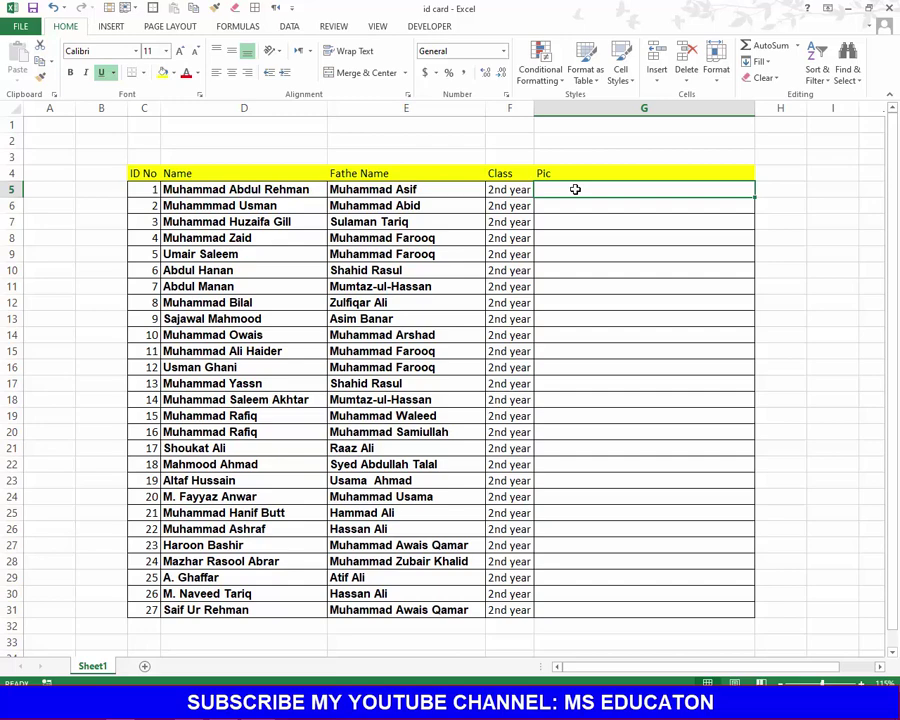
Minimize the id card Excel workbook to reveal the desktop and its id card files.
{"action": "left_click", "coordinate": [847, 8]}
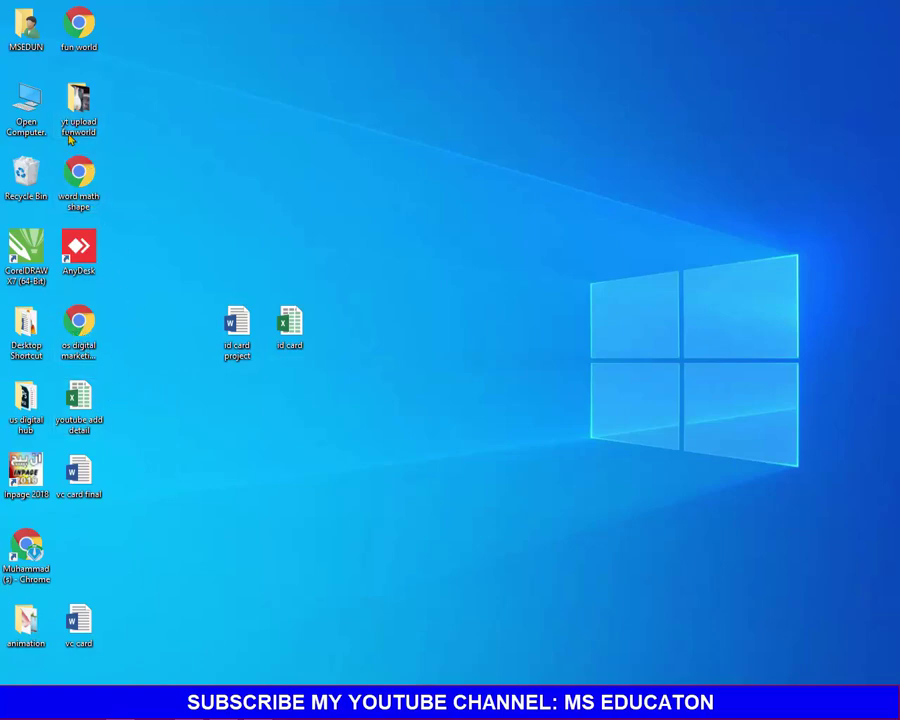
{"action": "double_click", "coordinate": [16, 27]}
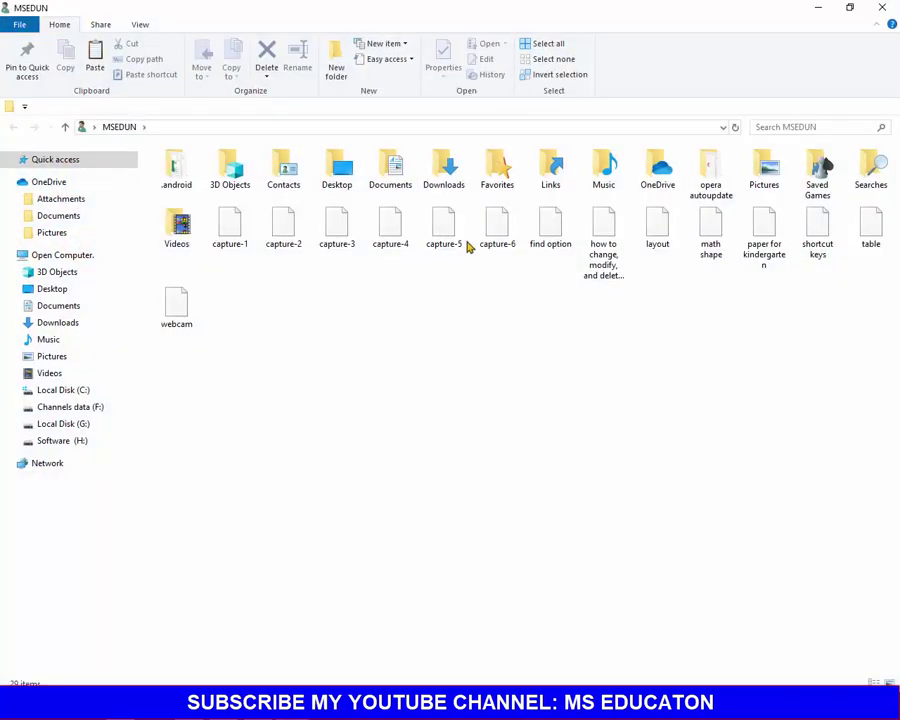
{"action": "left_click", "coordinate": [58, 308]}
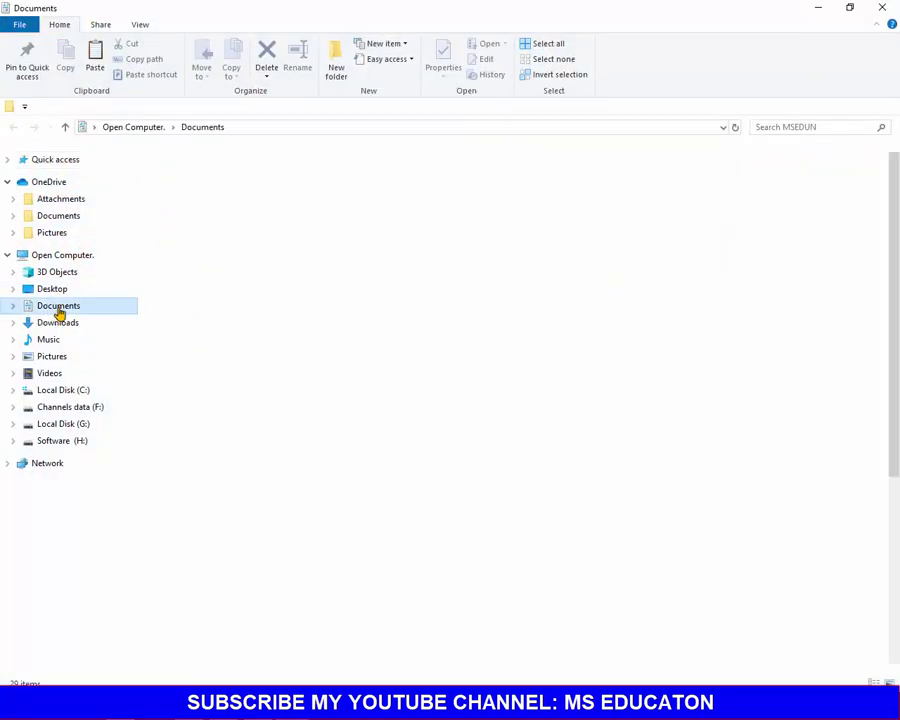
{"action": "double_click", "coordinate": [842, 434]}
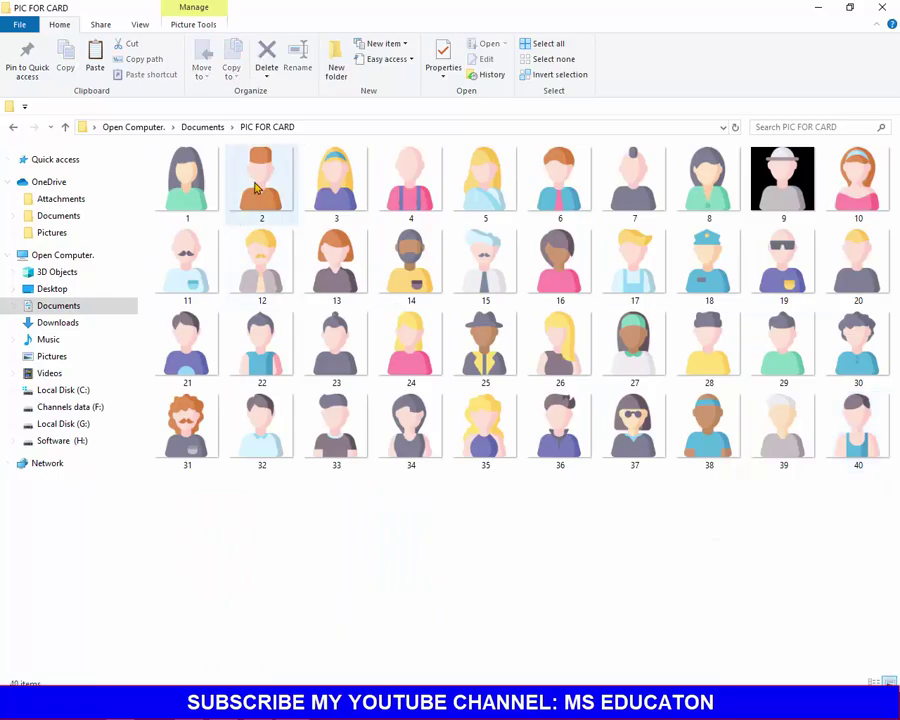
{"action": "double_click", "coordinate": [256, 188]}
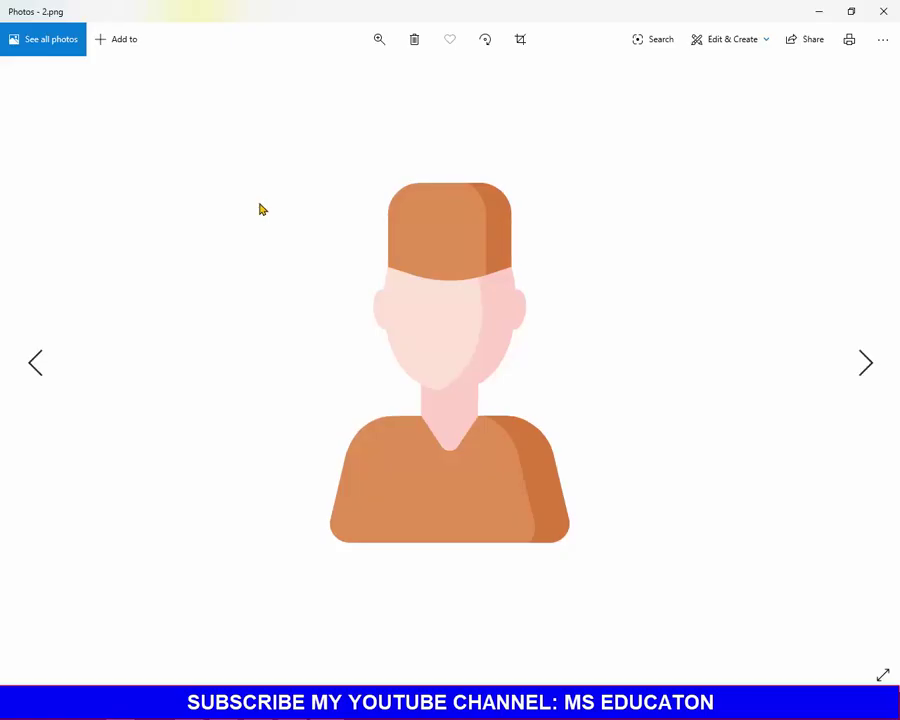
{"action": "left_click", "coordinate": [867, 360]}
{"action": "left_click", "coordinate": [867, 360]}
{"action": "left_click", "coordinate": [867, 360]}
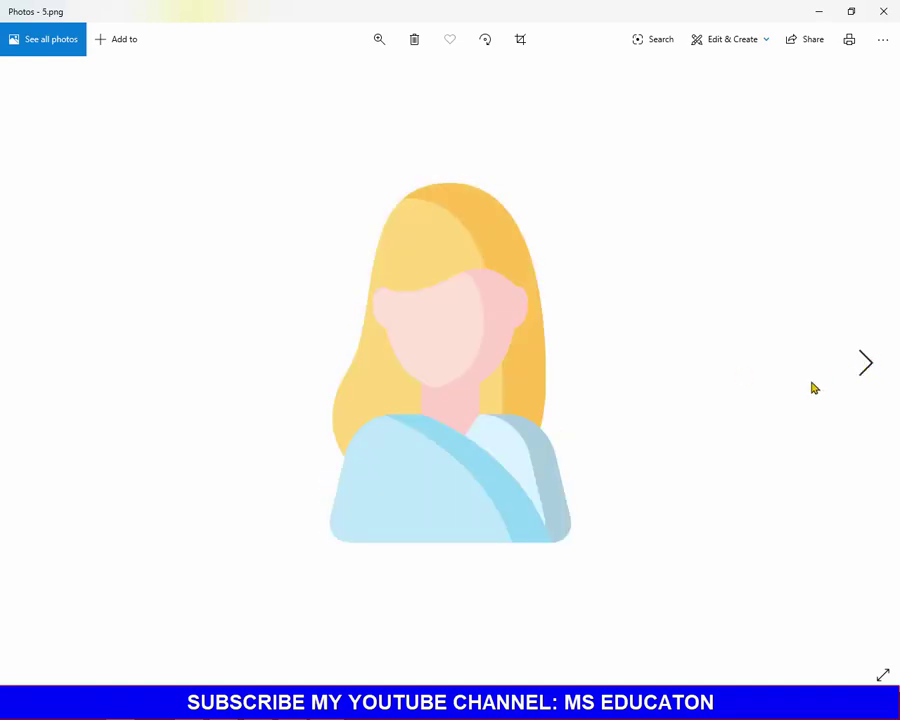
{"action": "left_click", "coordinate": [883, 11]}
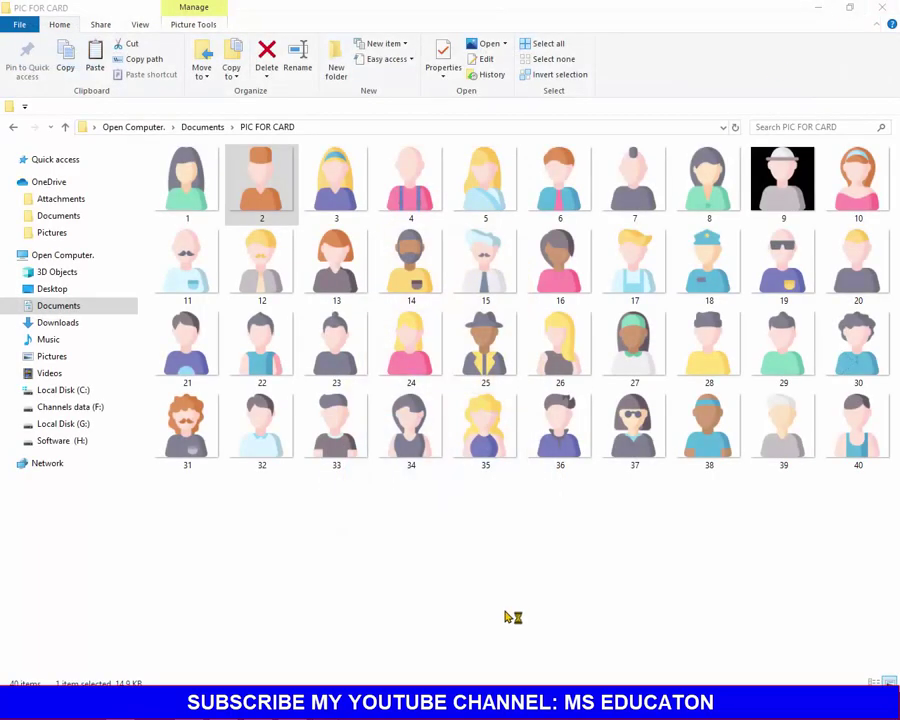
{"action": "left_click", "coordinate": [883, 7]}
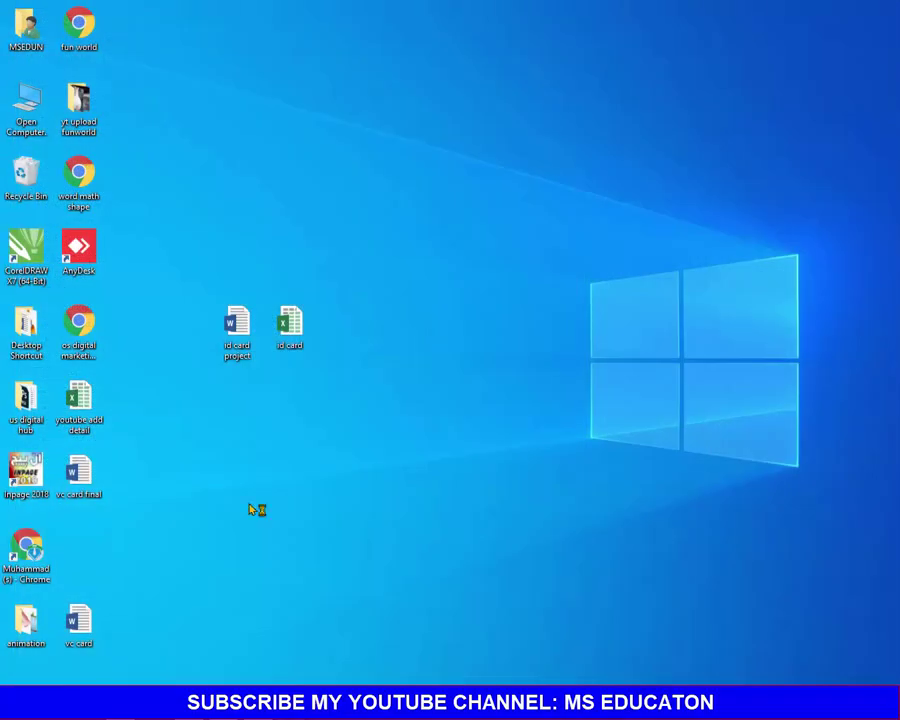
{"action": "right_click", "coordinate": [322, 396]}
Review the student entries and the empty Pic cells G5 to G31.
{"action": "mouse_move", "coordinate": [352, 424]}
{"action": "left_click", "coordinate": [358, 456]}
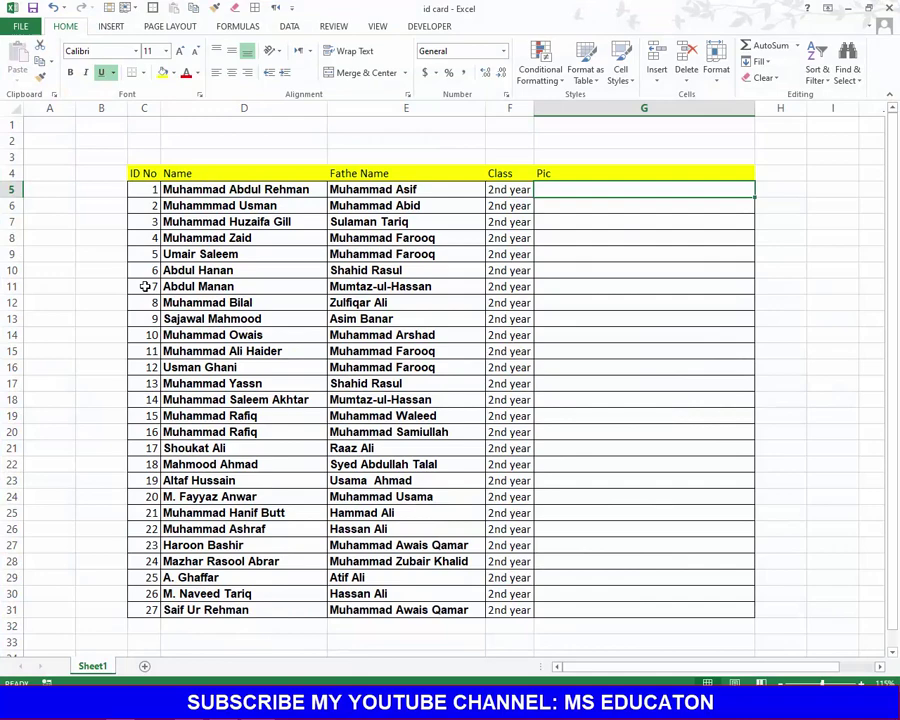
{"action": "left_click_drag", "start_coordinate": [144, 189], "coordinate": [240, 628]}
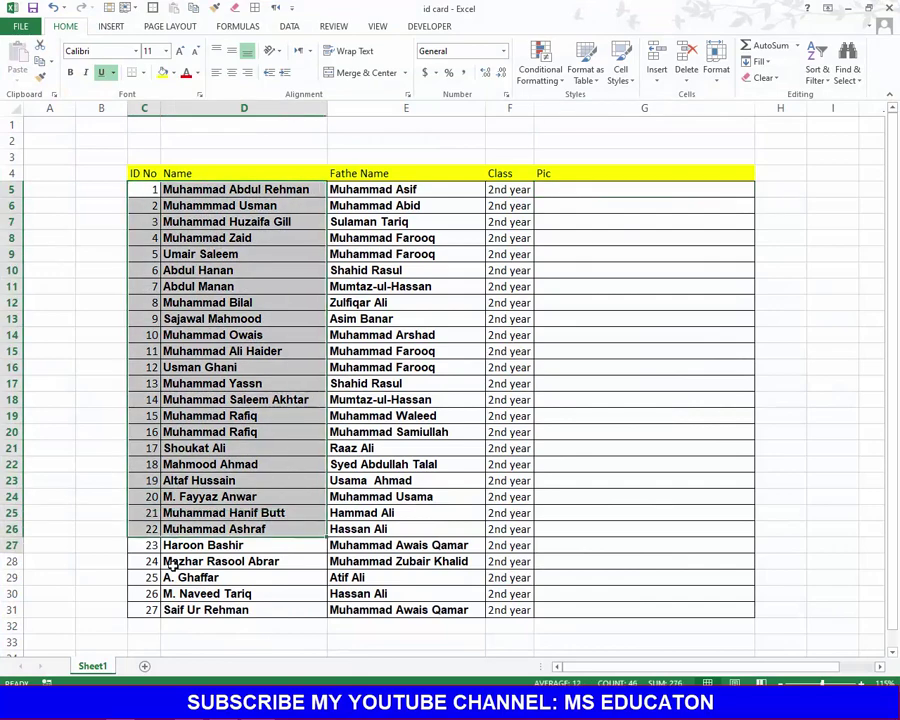
{"action": "left_click", "coordinate": [466, 496]}
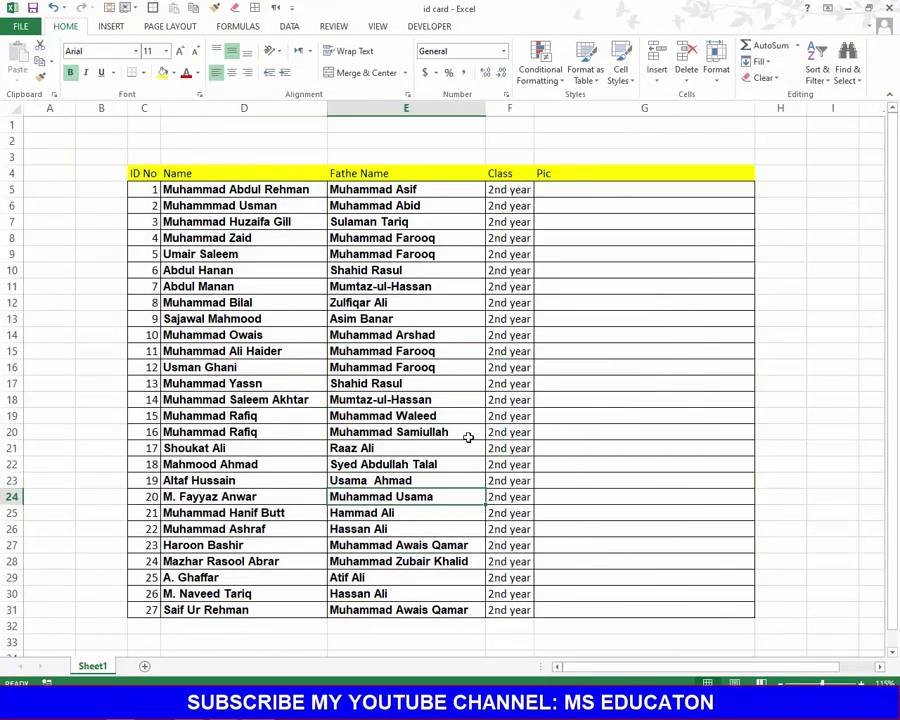
{"action": "left_click", "coordinate": [571, 188]}
{"action": "left_click_drag", "start_coordinate": [571, 188], "coordinate": [587, 552]}
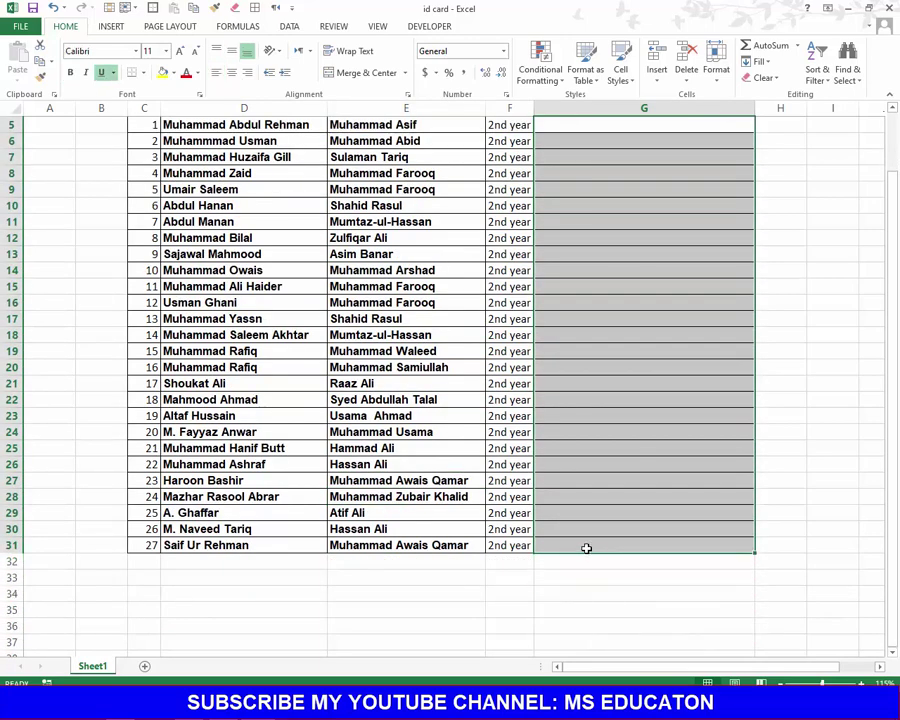
{"action": "scroll", "coordinate": [540, 510], "scroll_direction": "up", "scroll_amount": 2}
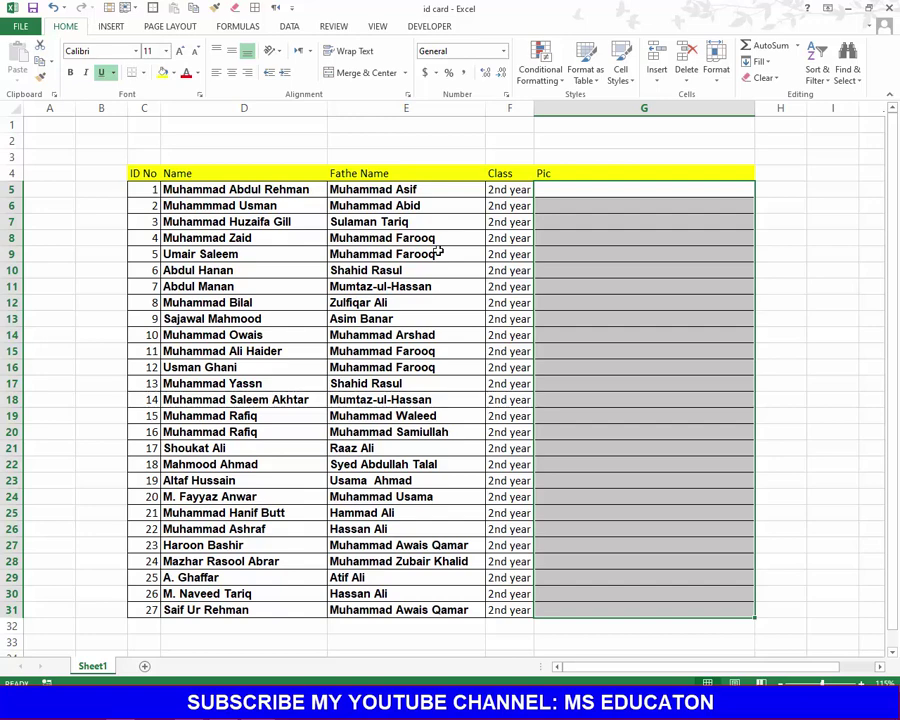
{"action": "left_click_drag", "start_coordinate": [146, 189], "coordinate": [420, 268]}
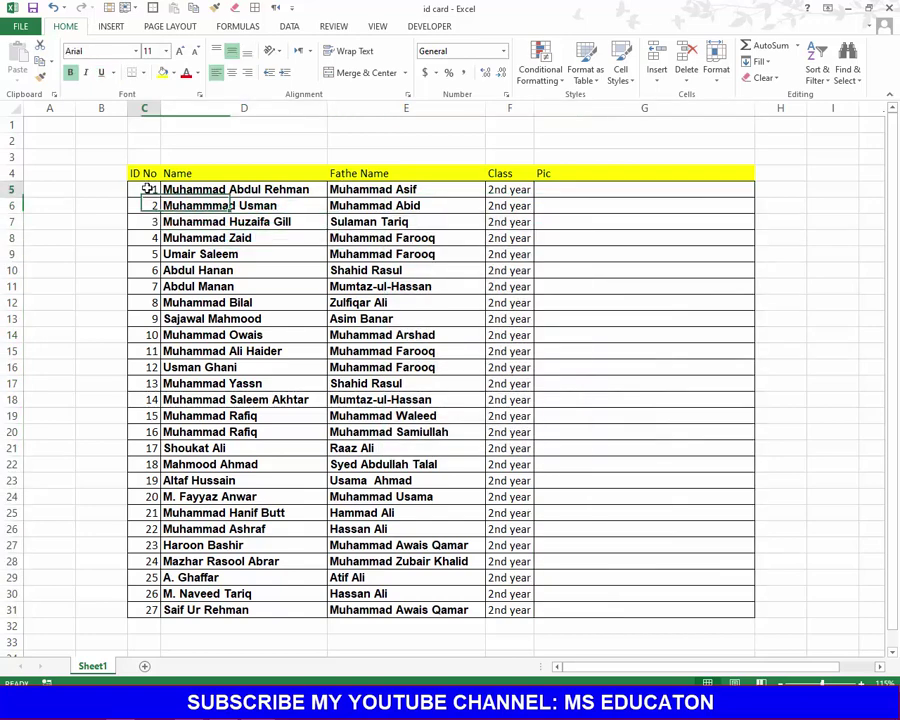
{"action": "left_click", "coordinate": [493, 192]}
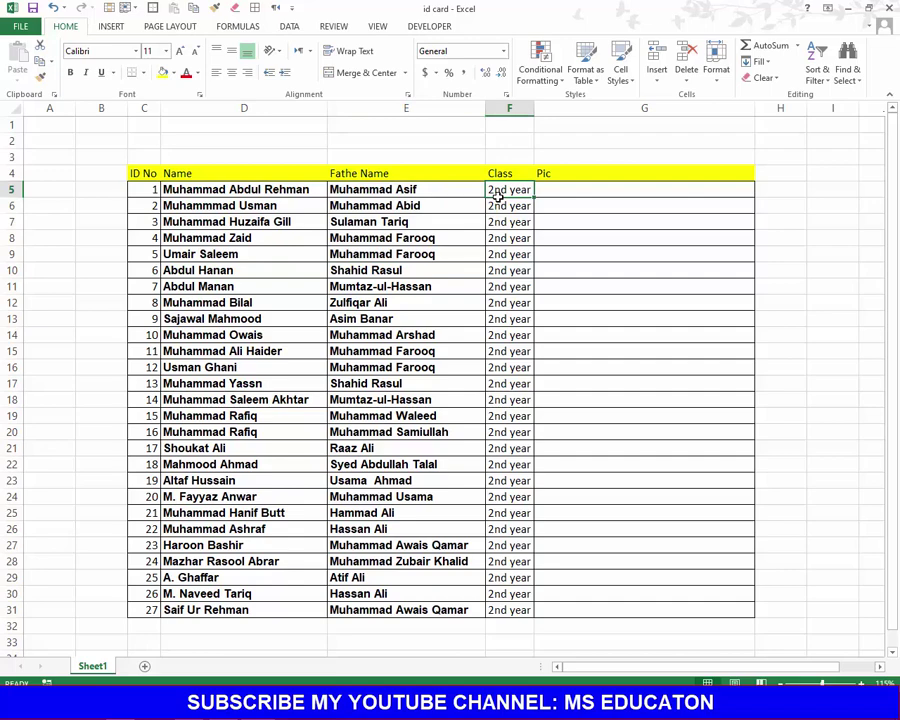
Insert a 'cell' column before Pic and fill 30xxxx down all 27 student rows.
{"action": "left_click", "coordinate": [600, 108]}
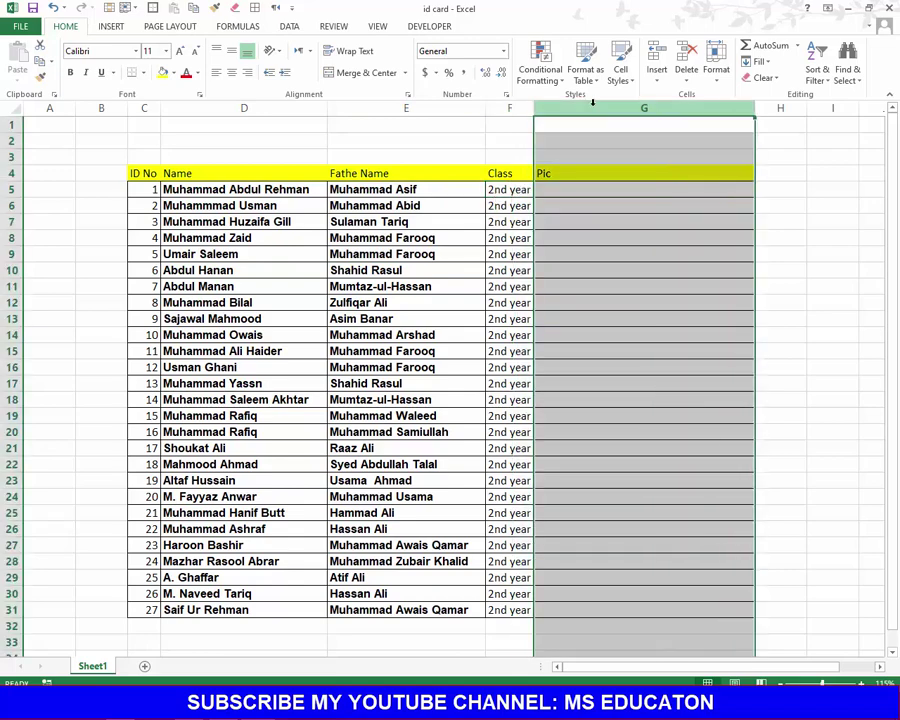
{"action": "left_click", "coordinate": [657, 58]}
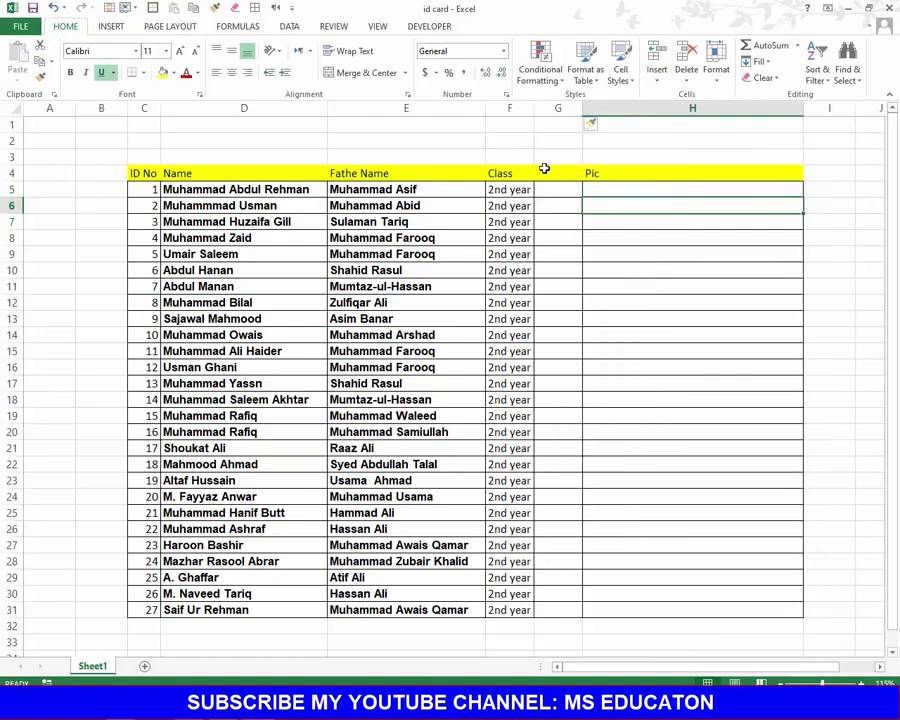
{"action": "left_click", "coordinate": [544, 169]}
{"action": "type", "text": "Ce"}
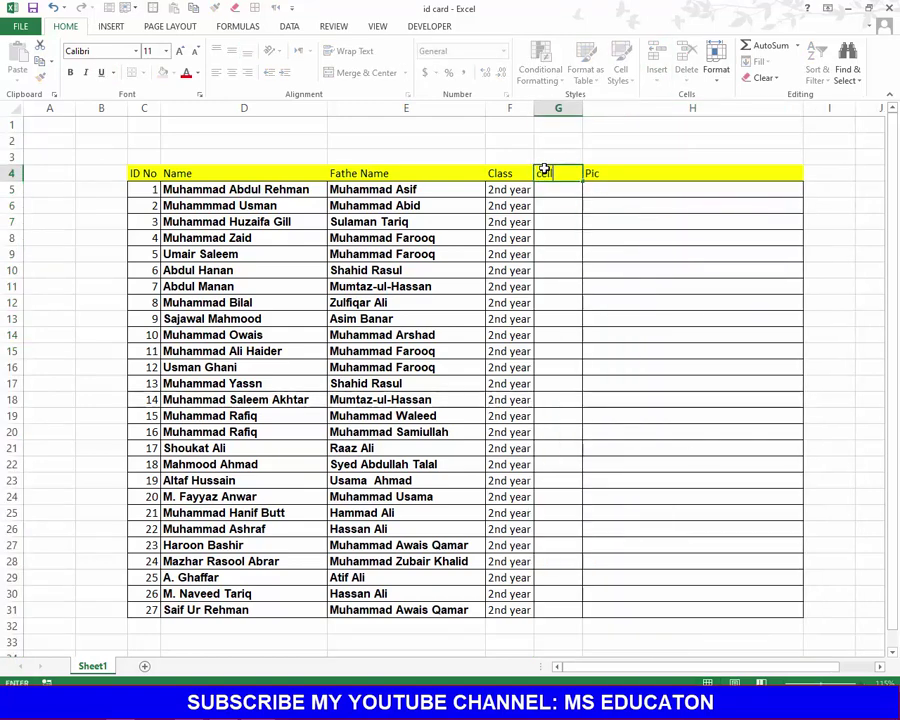
{"action": "key", "text": "Return"}
{"action": "type", "text": "30"}
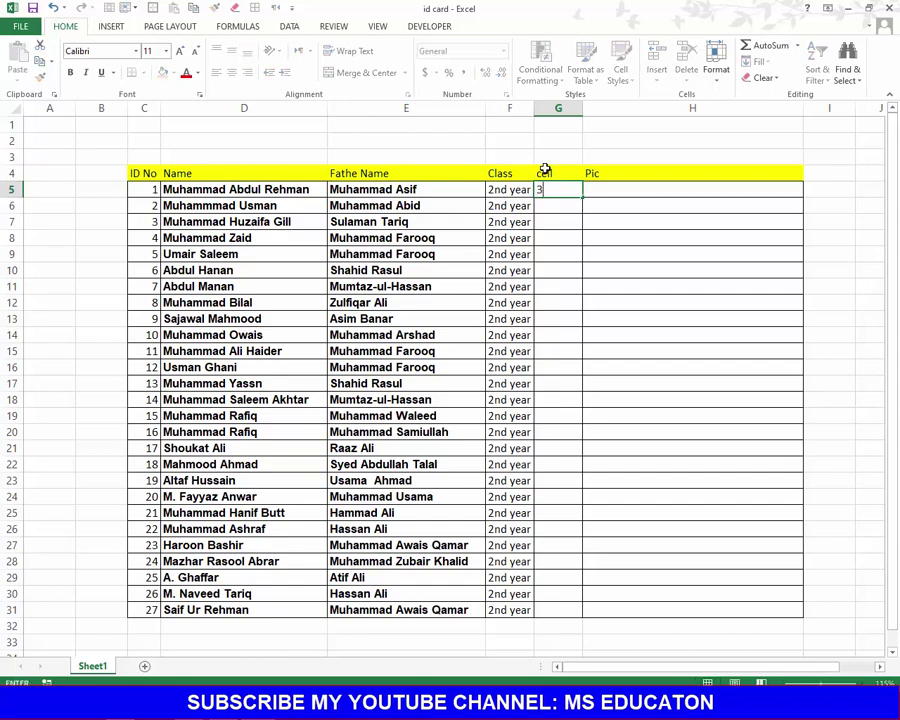
{"action": "type", "text": "xxxx"}
{"action": "key", "text": "ctrl+Return"}
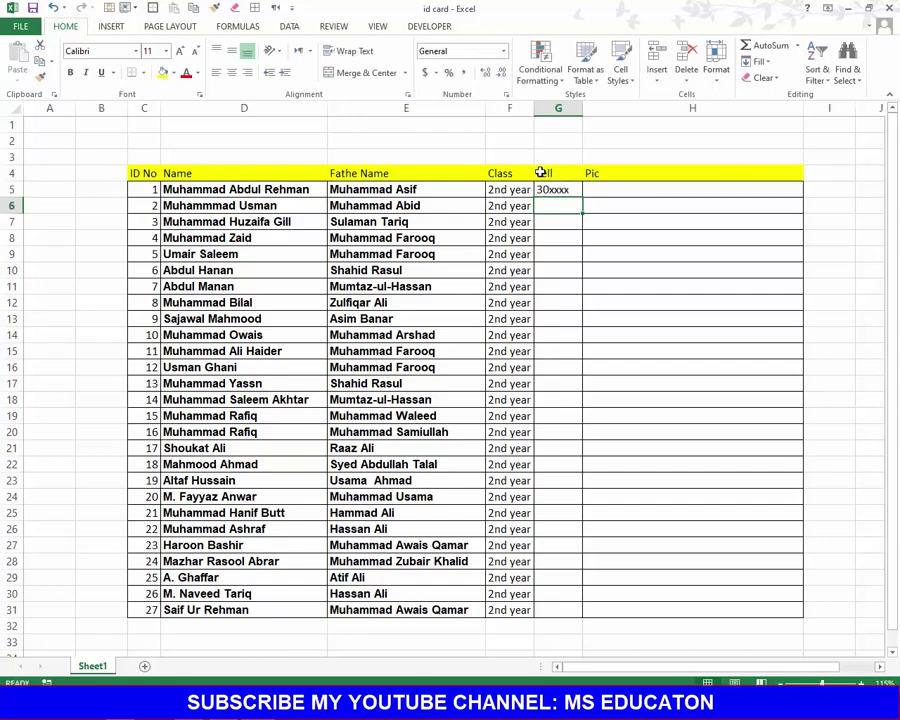
{"action": "double_click", "coordinate": [581, 197]}
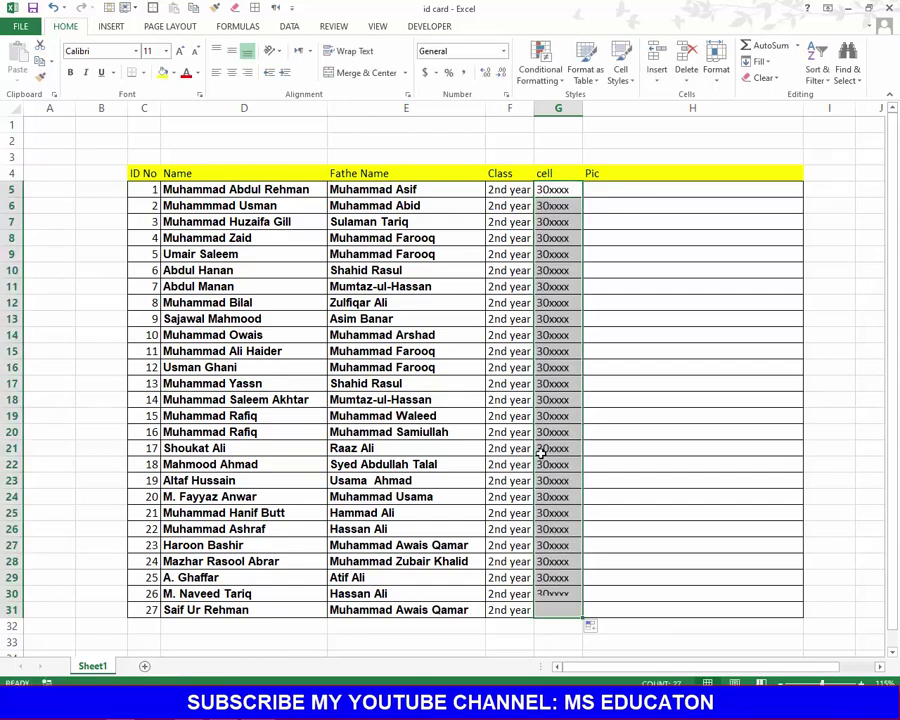
{"action": "left_click", "coordinate": [538, 476]}
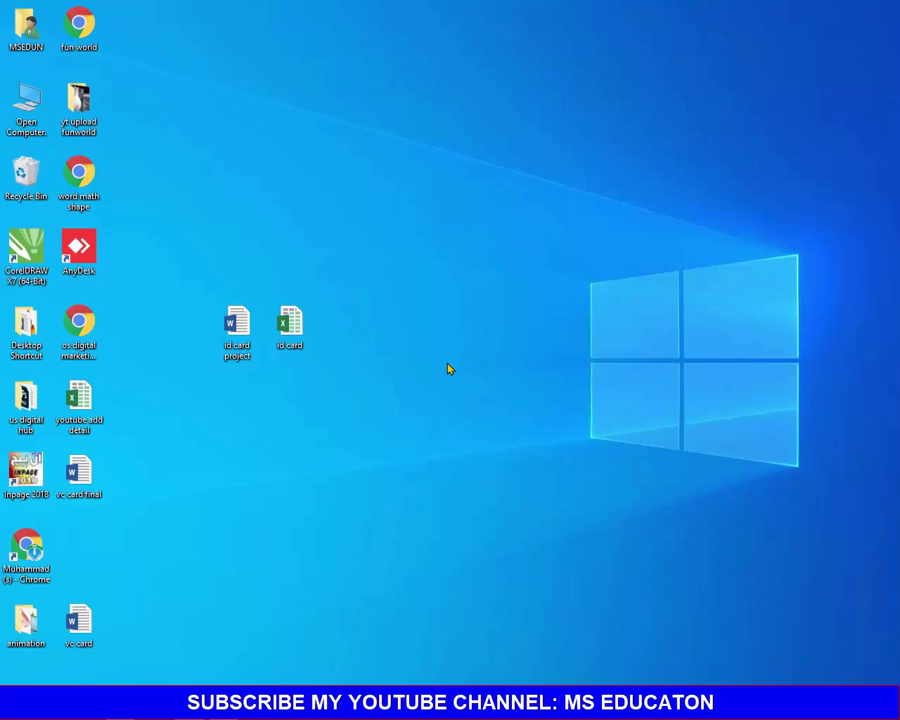
Create a new Microsoft Word Document on the desktop and move its icon above the others.
{"action": "right_click", "coordinate": [402, 394]}
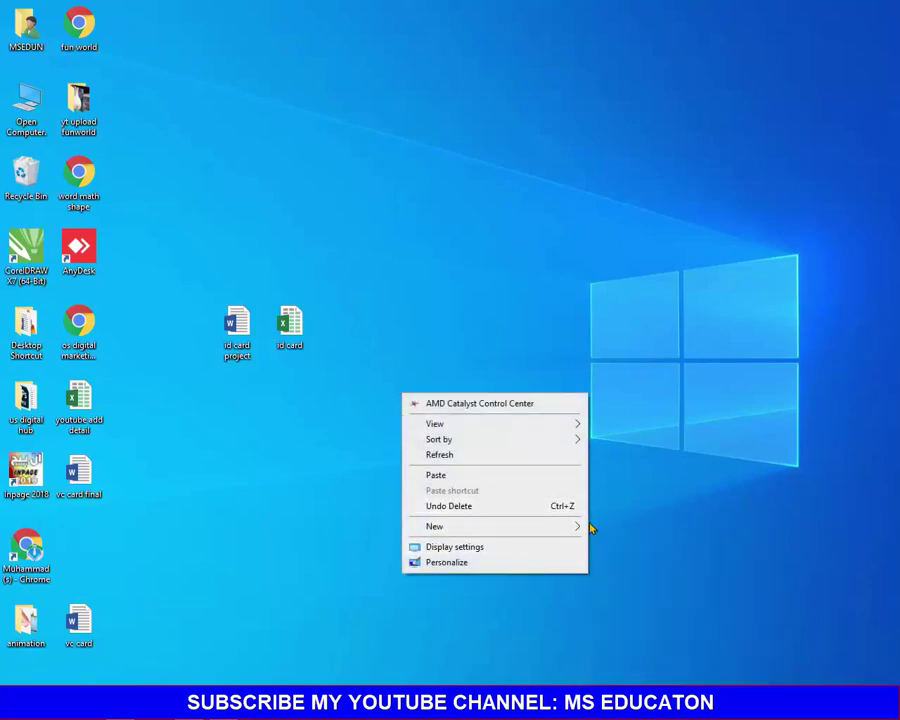
{"action": "mouse_move", "coordinate": [591, 526]}
{"action": "left_click", "coordinate": [617, 594]}
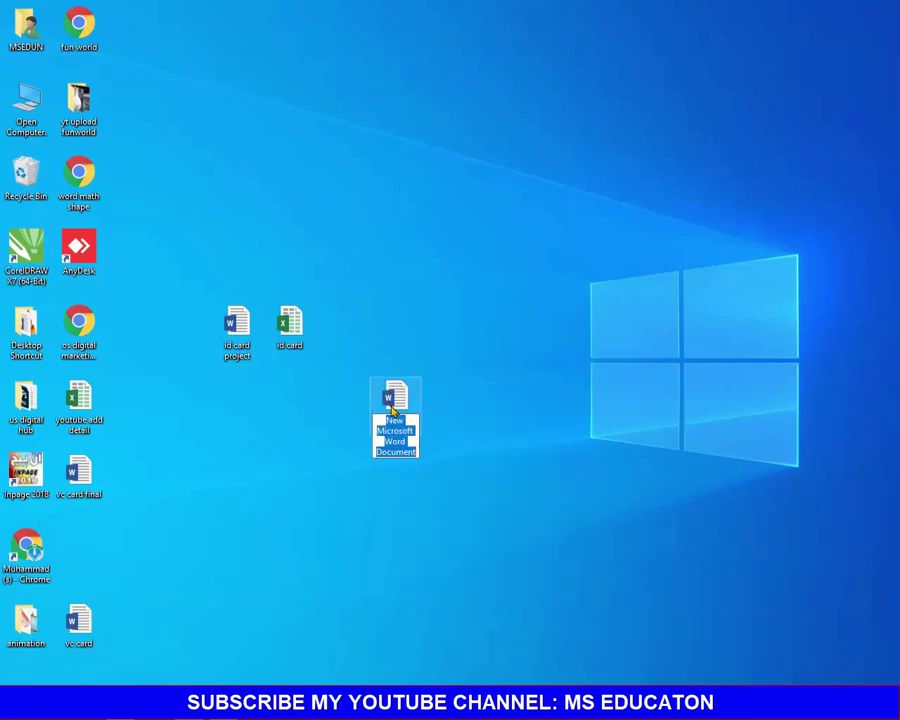
{"action": "left_click_drag", "start_coordinate": [389, 452], "coordinate": [443, 305]}
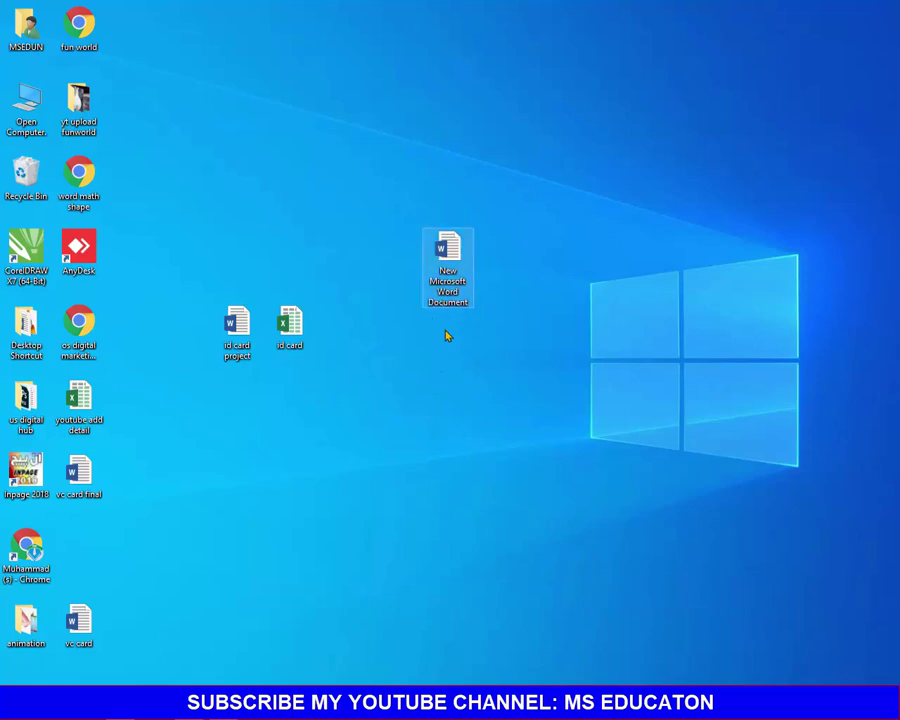
Rename the new document to 'school id card' and open it.
{"action": "key", "text": "F2"}
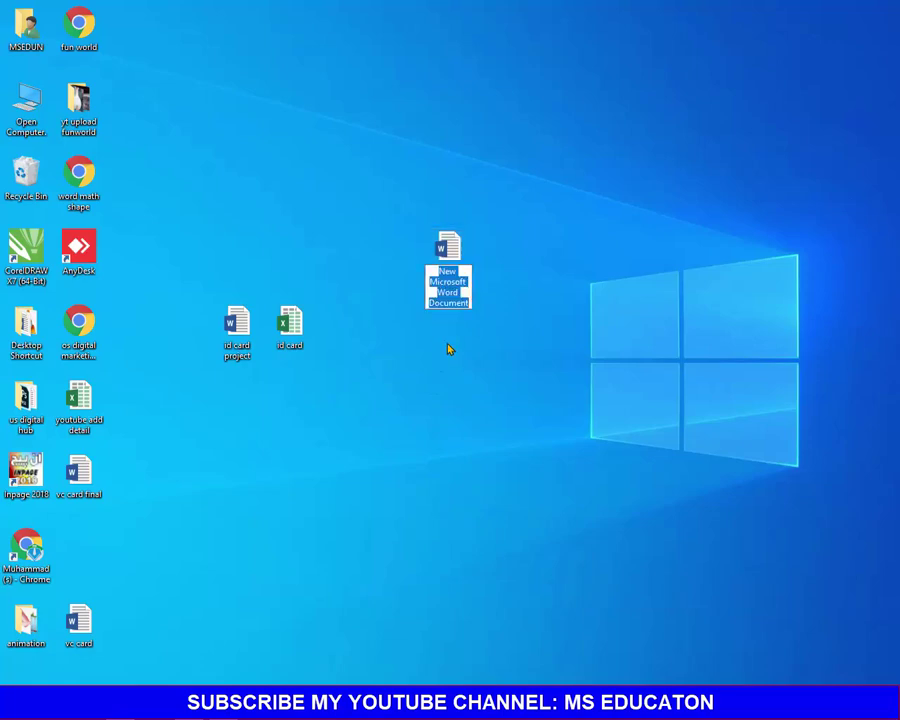
{"action": "type", "text": "id"}
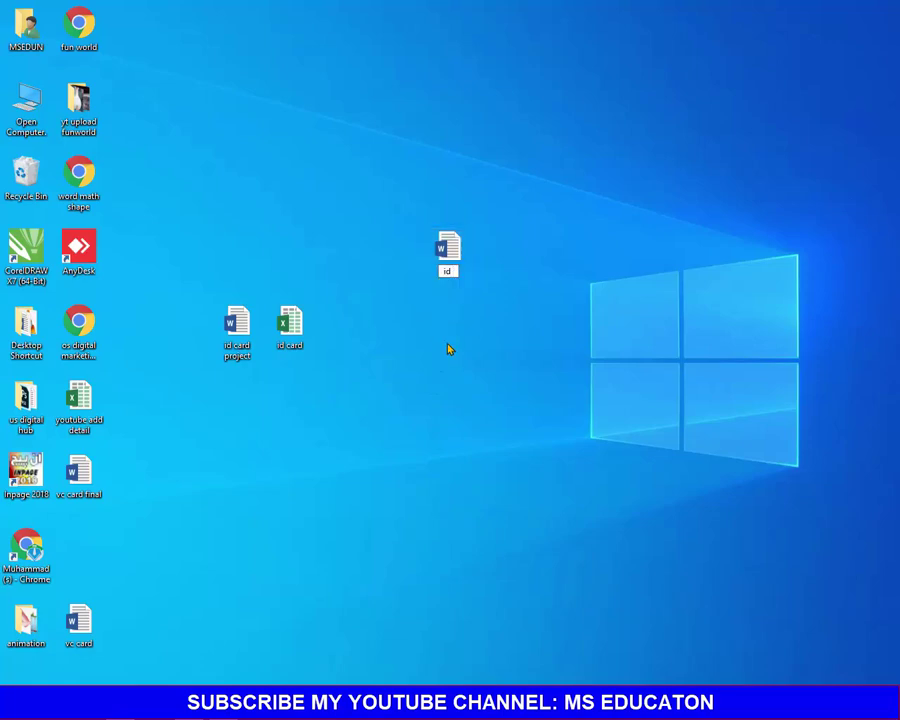
{"action": "type", "text": " card"}
{"action": "key", "text": "BackSpace"}
{"action": "key", "text": "BackSpace"}
{"action": "key", "text": "BackSpace"}
{"action": "type", "text": "sc"}
{"action": "type", "text": "hool id car"}
{"action": "type", "text": "d"}
{"action": "key", "text": "Return"}
{"action": "key", "text": "Return"}
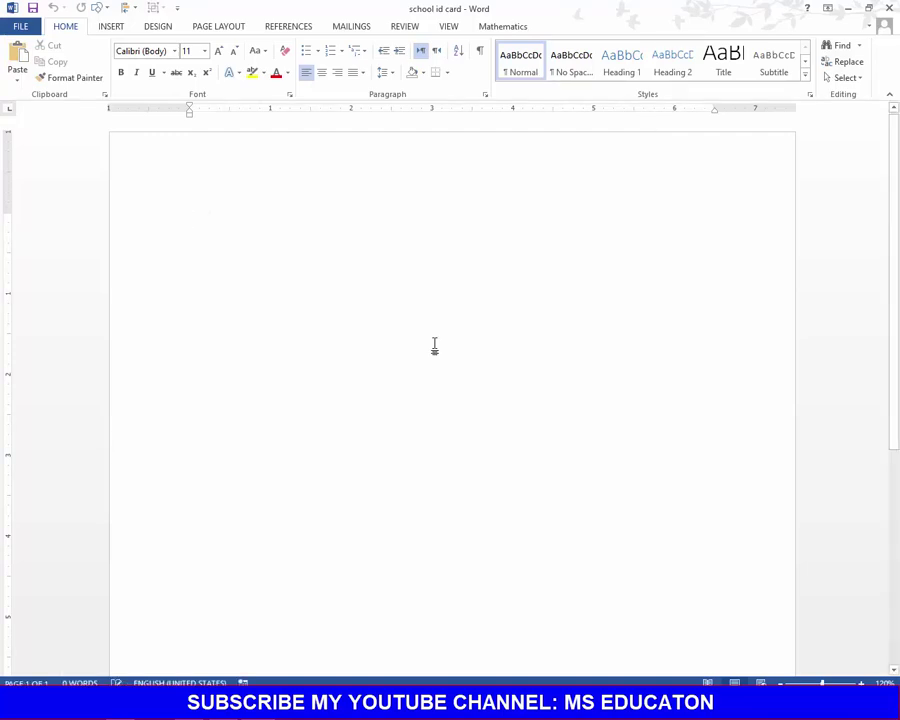
Scroll down the empty one-page school id card document.
{"action": "scroll", "coordinate": [330, 314], "scroll_direction": "down", "scroll_amount": 2}
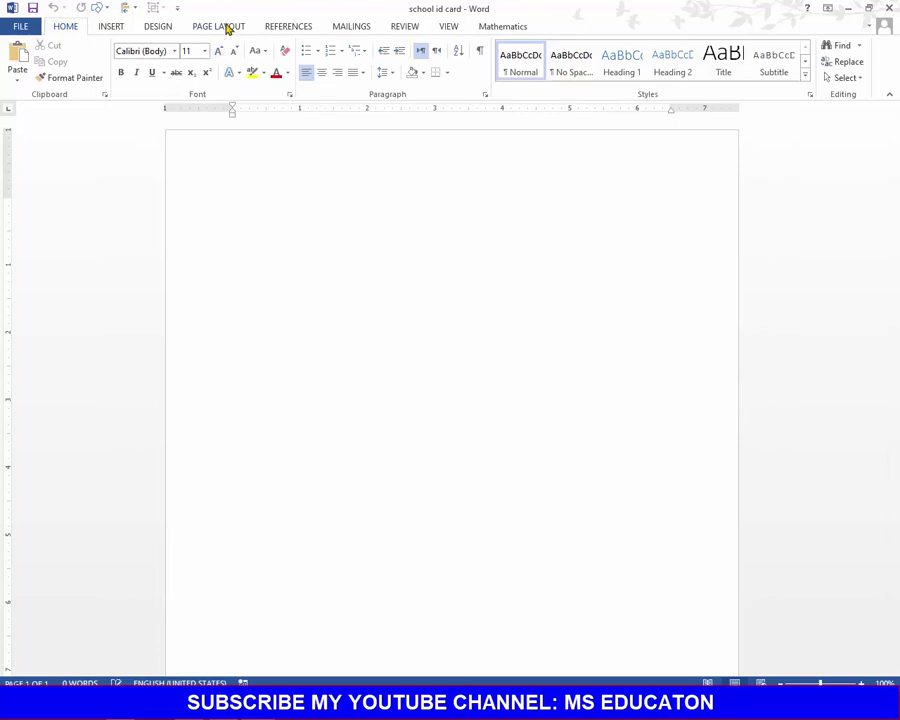
Set the page size to A4 and check the 3.48" card cell height in id card project.
{"action": "left_click", "coordinate": [228, 27]}
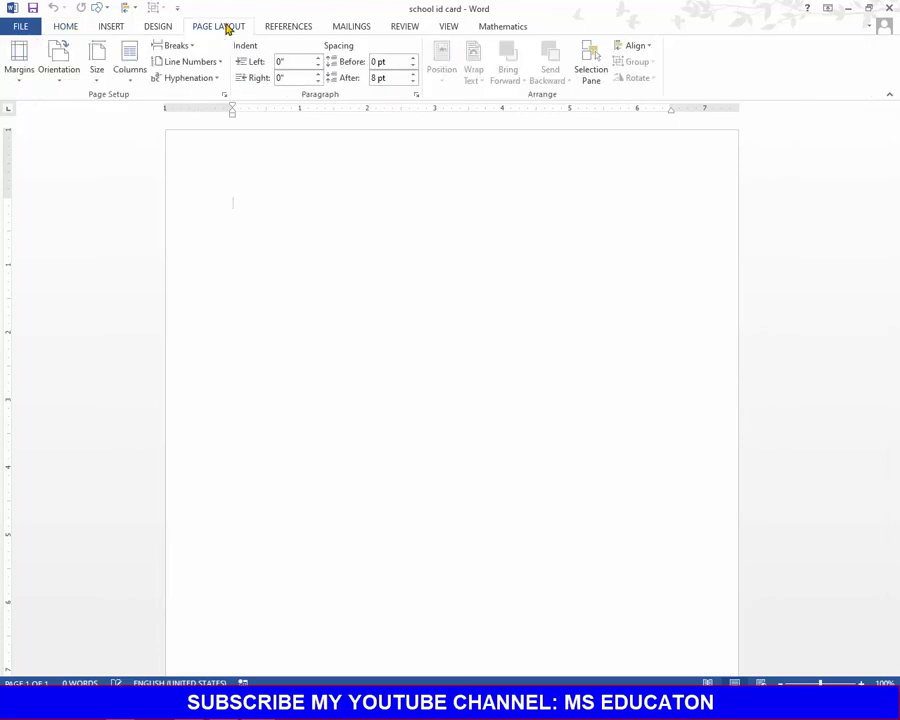
{"action": "left_click", "coordinate": [97, 65]}
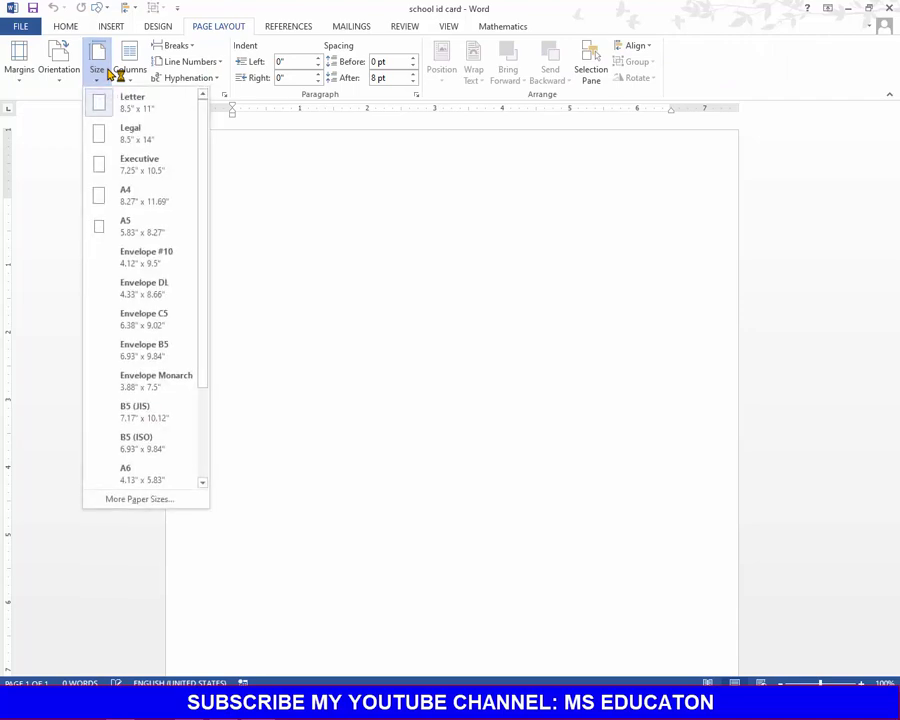
{"action": "left_click", "coordinate": [148, 201]}
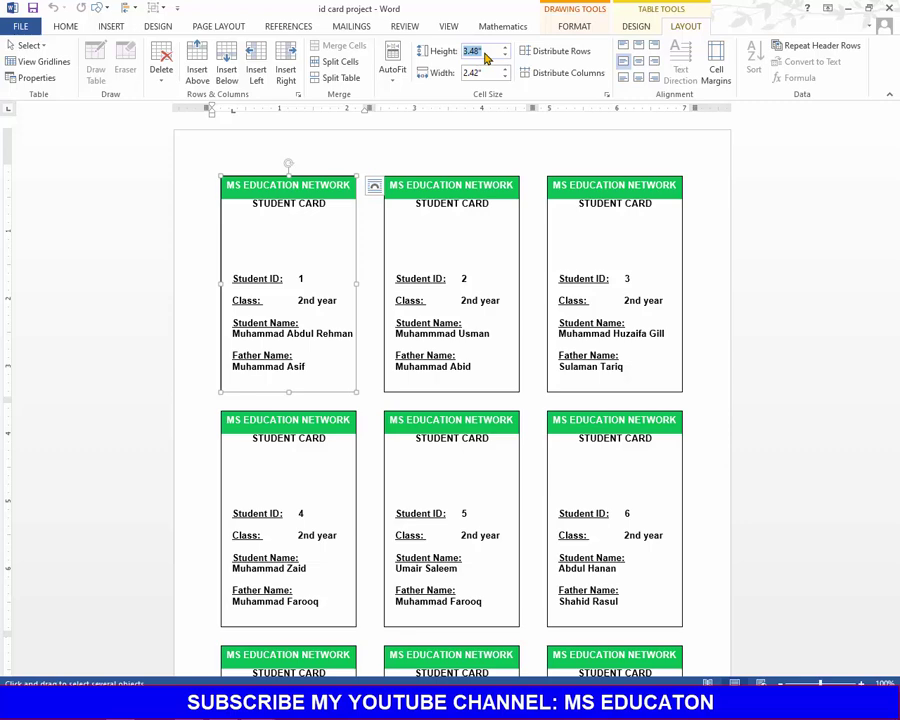
{"action": "key", "text": "Return"}
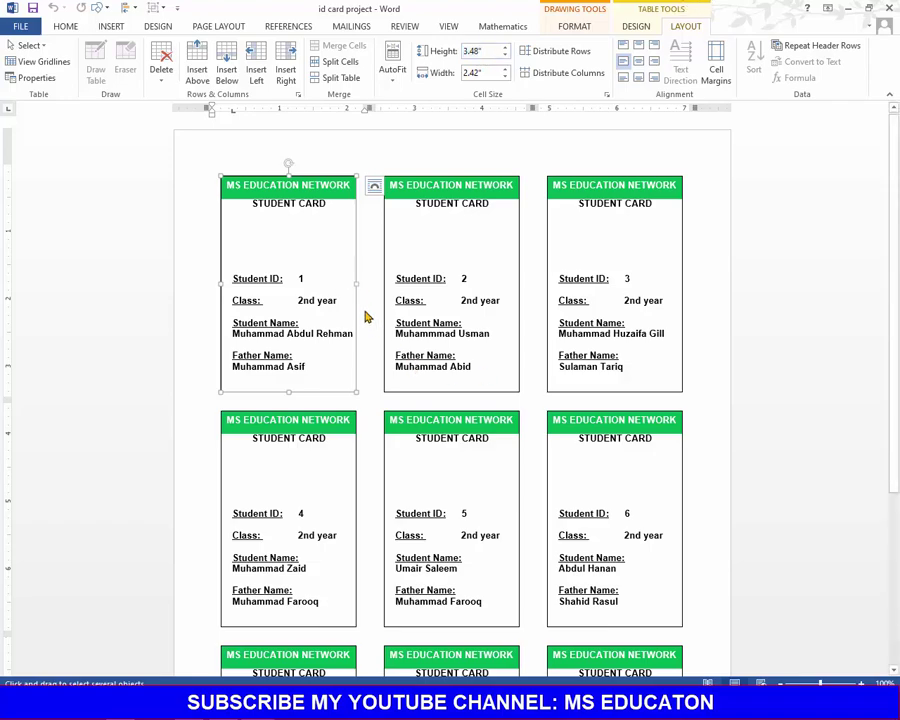
Insert a three-column table and extend it to three rows.
{"action": "left_click", "coordinate": [847, 8]}
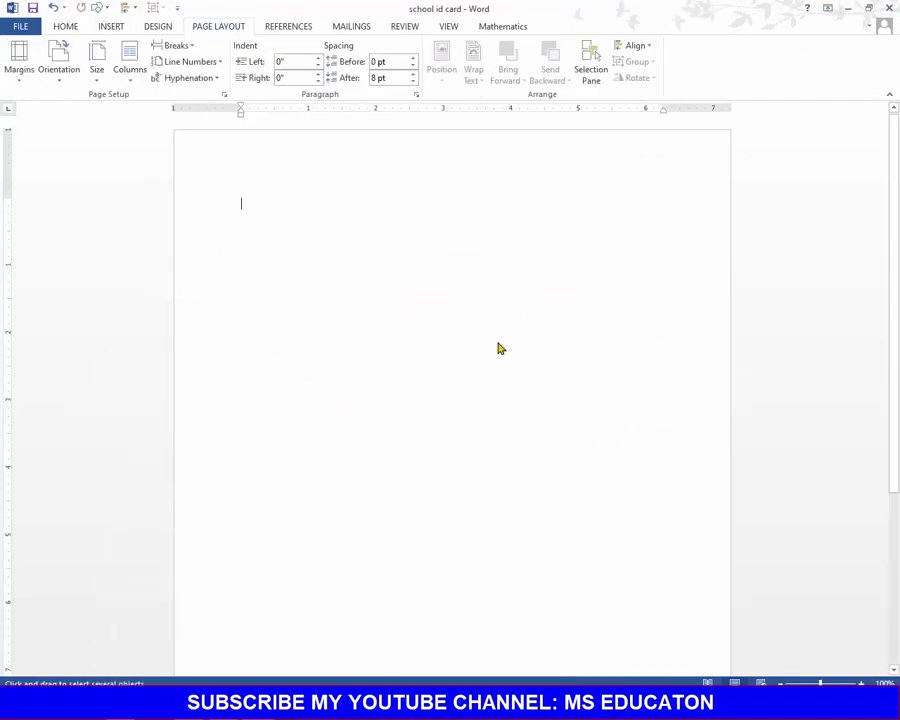
{"action": "left_click", "coordinate": [106, 28]}
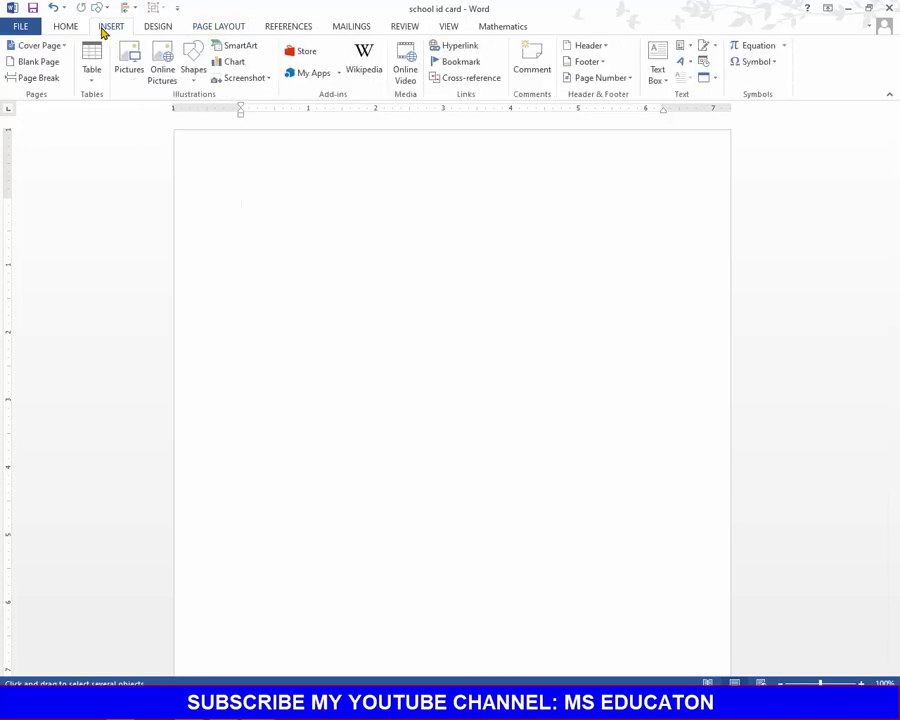
{"action": "left_click", "coordinate": [97, 77]}
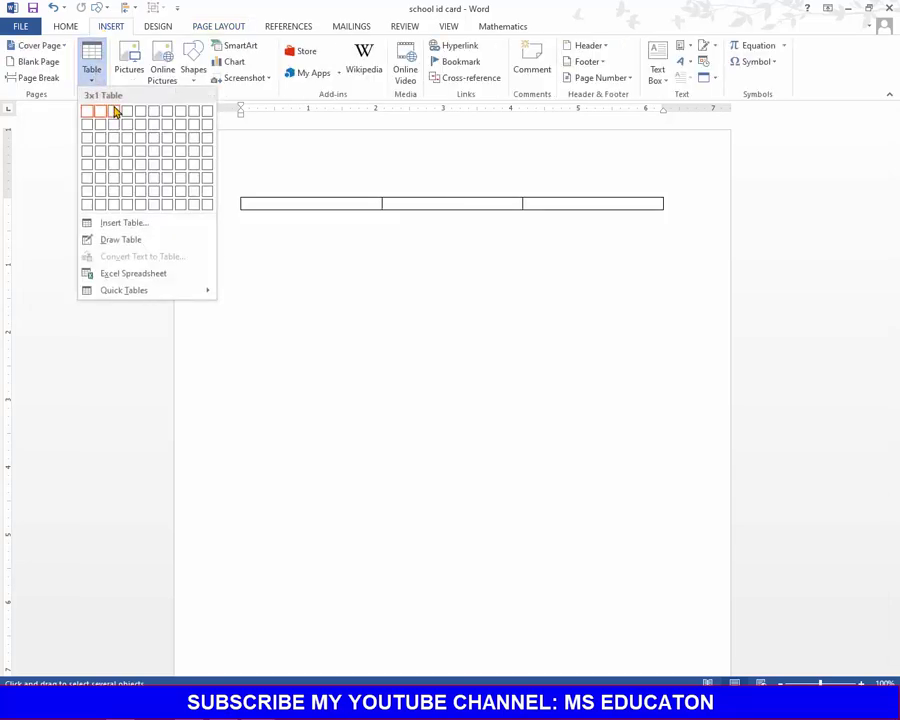
{"action": "left_click", "coordinate": [115, 112]}
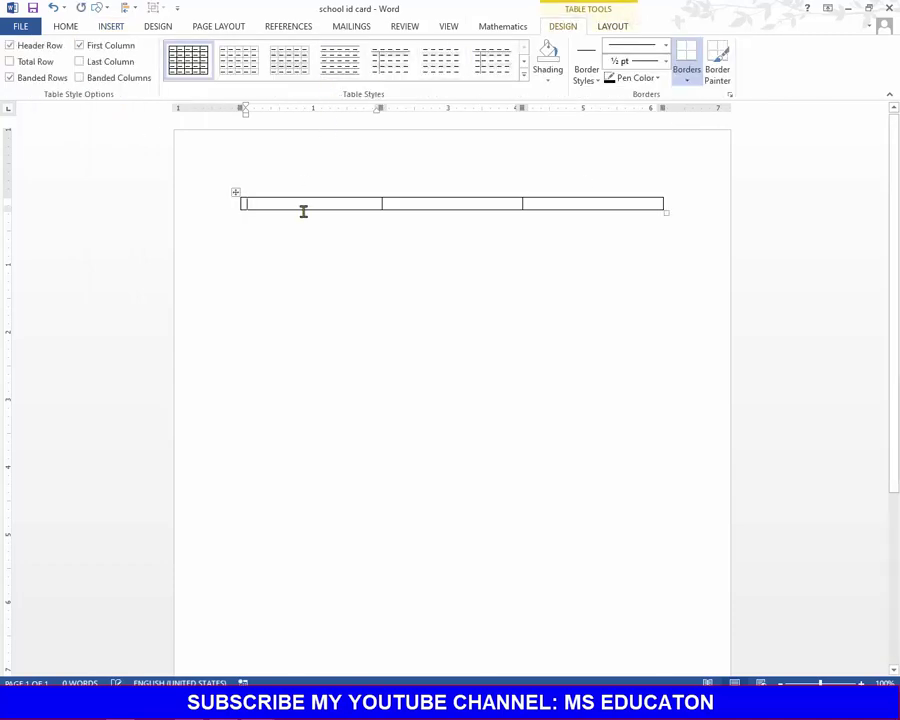
{"action": "scroll", "coordinate": [322, 212], "scroll_direction": "down", "scroll_amount": 4, "text": "ctrl"}
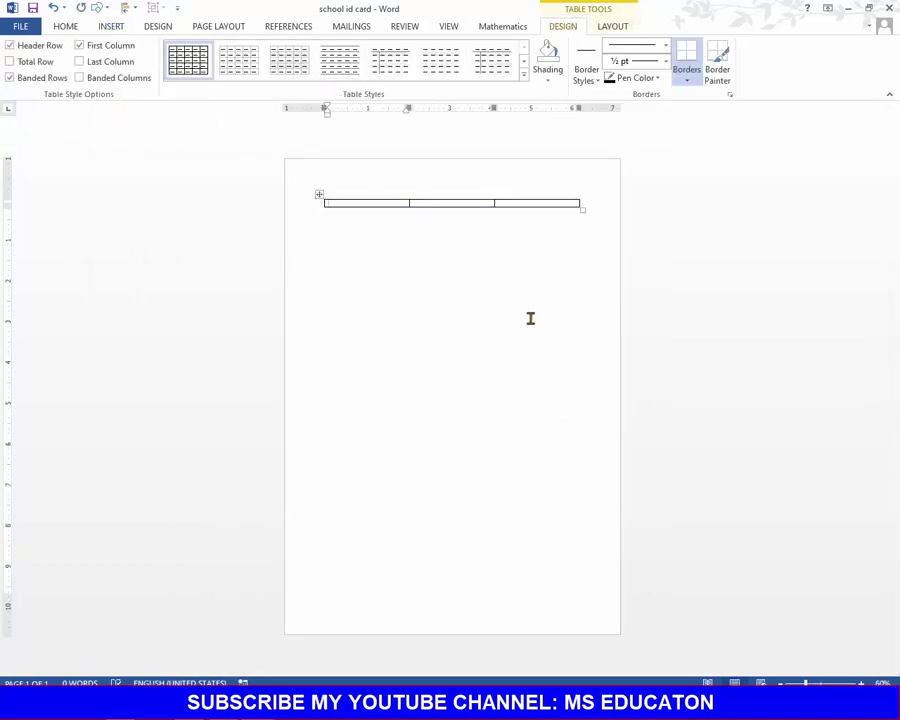
{"action": "scroll", "coordinate": [534, 306], "scroll_direction": "up", "scroll_amount": 4, "text": "ctrl"}
{"action": "left_click", "coordinate": [544, 202]}
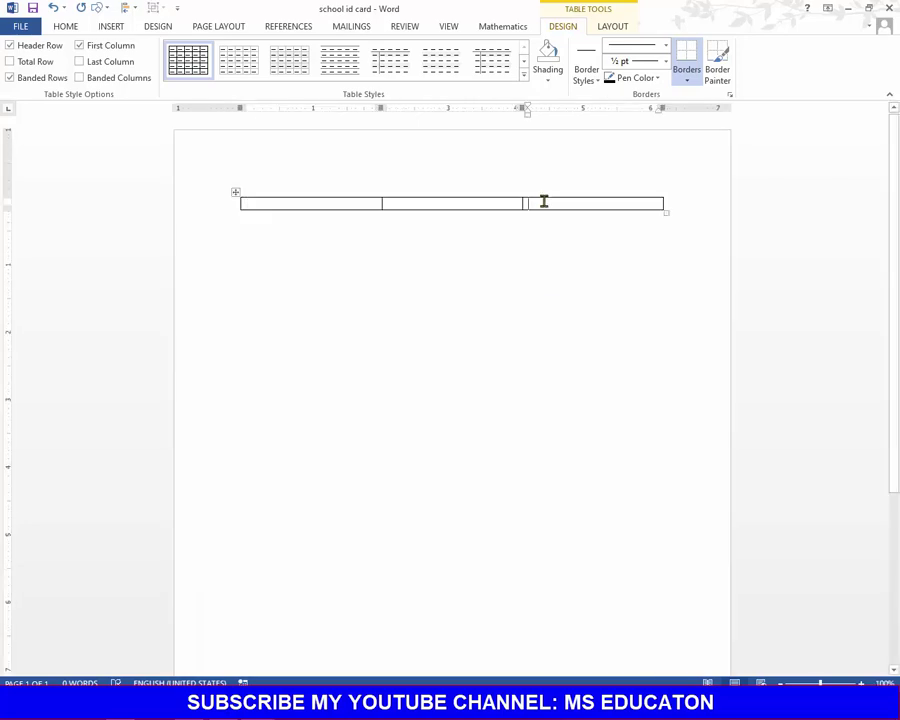
{"action": "key", "text": "Tab"}
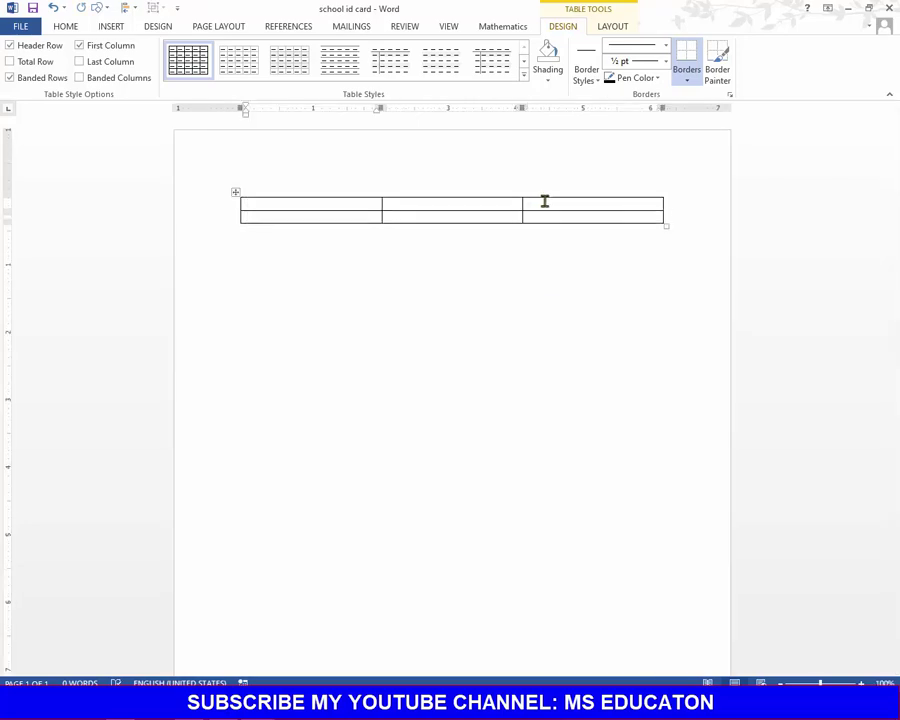
{"action": "key", "text": "Tab"}
{"action": "key", "text": "Tab"}
{"action": "key", "text": "Tab"}
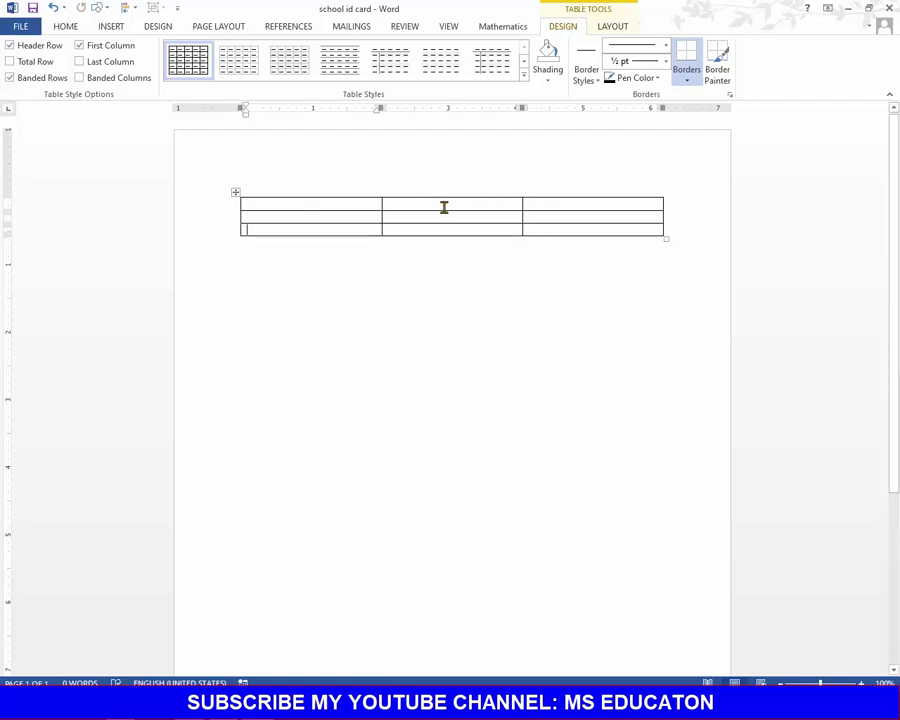
Stretch the table down into three tall rows that fit on one page.
{"action": "left_click_drag", "start_coordinate": [444, 206], "coordinate": [437, 241]}
{"action": "left_click", "coordinate": [356, 231]}
{"action": "scroll", "coordinate": [400, 226], "scroll_direction": "down", "scroll_amount": 4}
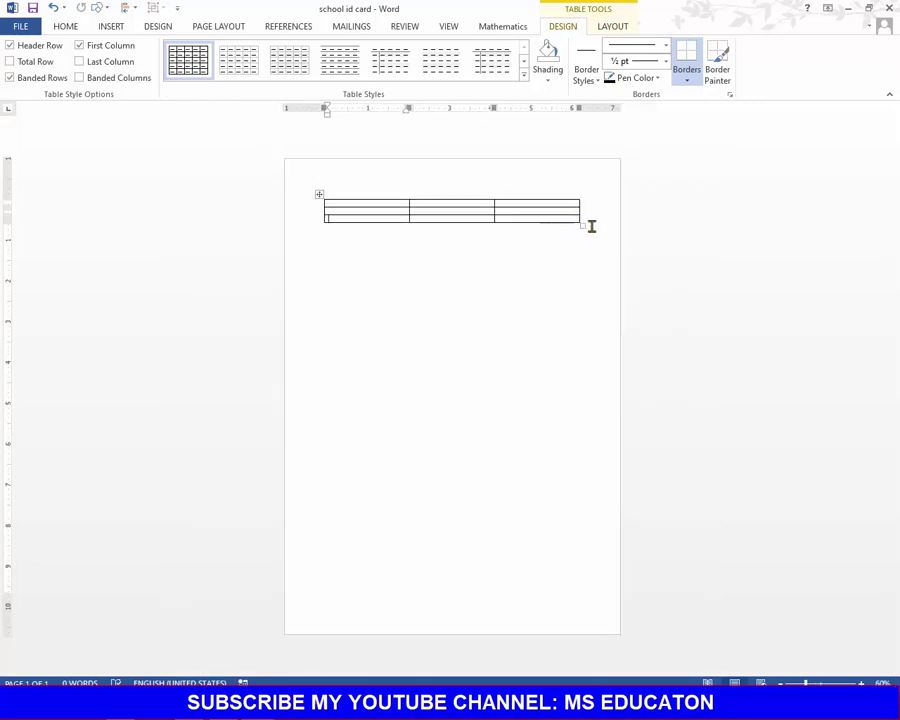
{"action": "left_click_drag", "start_coordinate": [582, 225], "coordinate": [599, 629]}
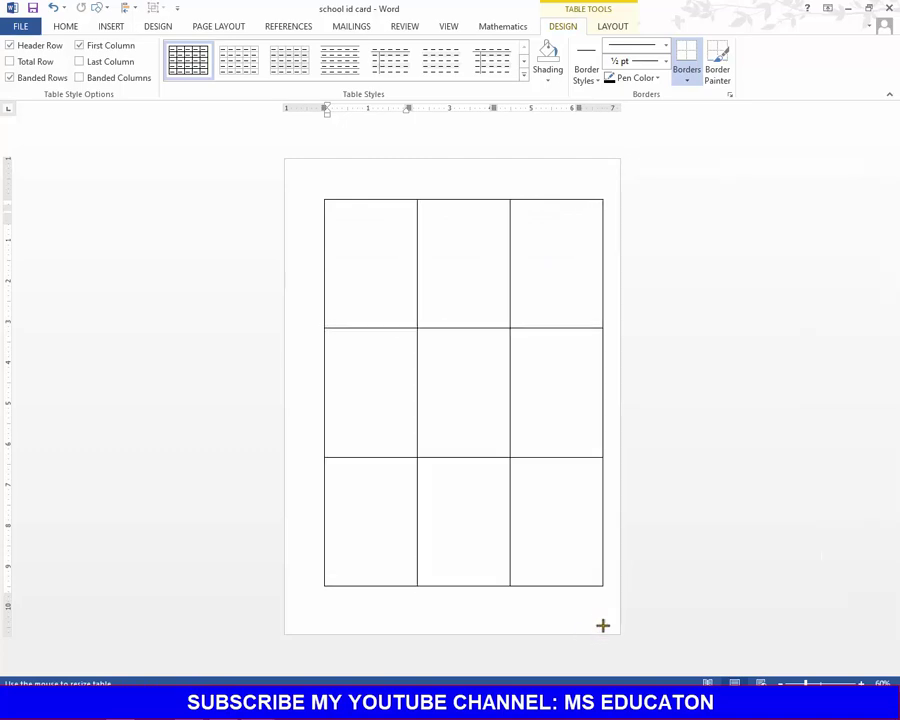
{"action": "left_click_drag", "start_coordinate": [599, 629], "coordinate": [599, 610]}
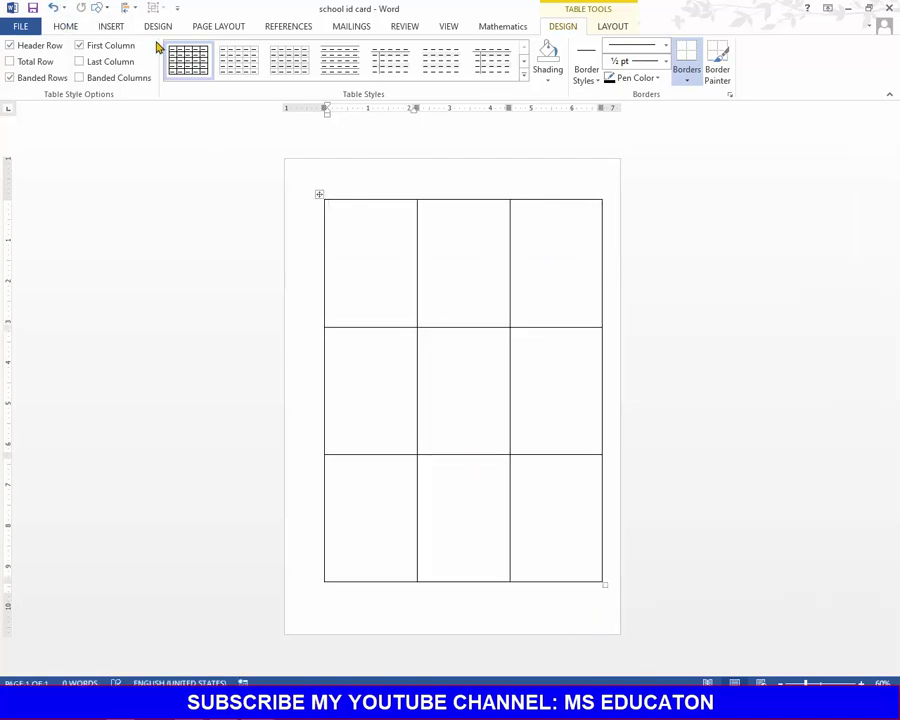
Apply Narrow page margins and enlarge the table to fill the wider page.
{"action": "left_click", "coordinate": [217, 28]}
{"action": "left_click", "coordinate": [18, 62]}
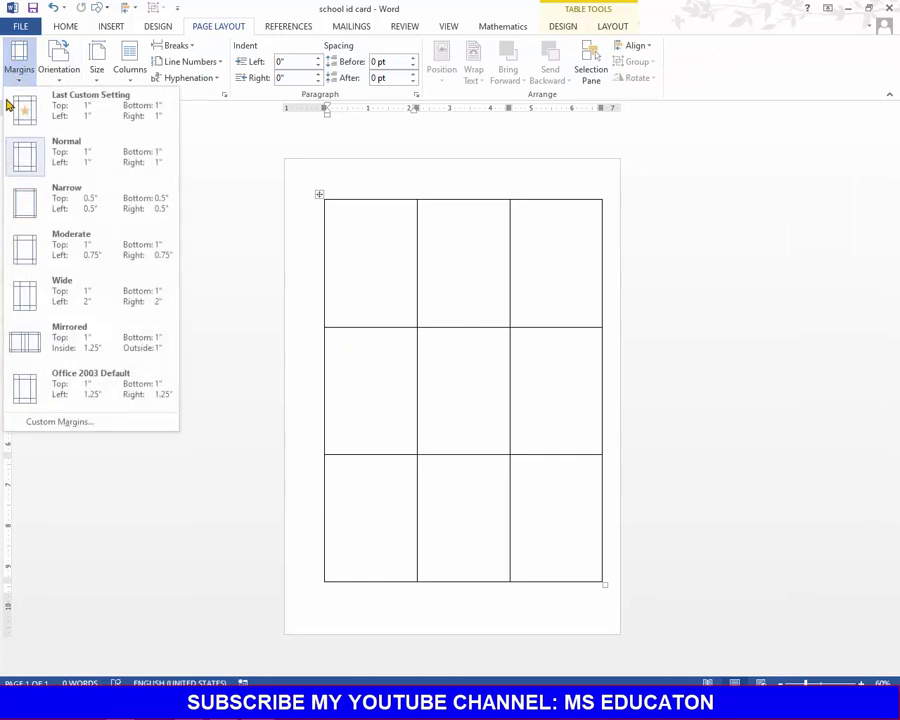
{"action": "left_click", "coordinate": [28, 208]}
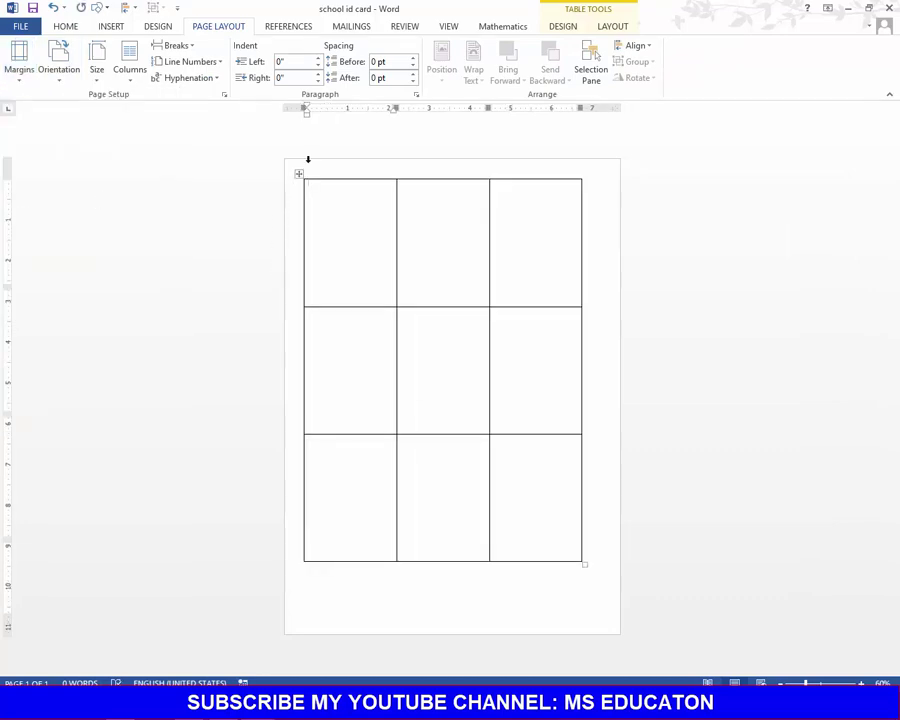
{"action": "left_click", "coordinate": [562, 541]}
{"action": "left_click_drag", "start_coordinate": [585, 564], "coordinate": [606, 609]}
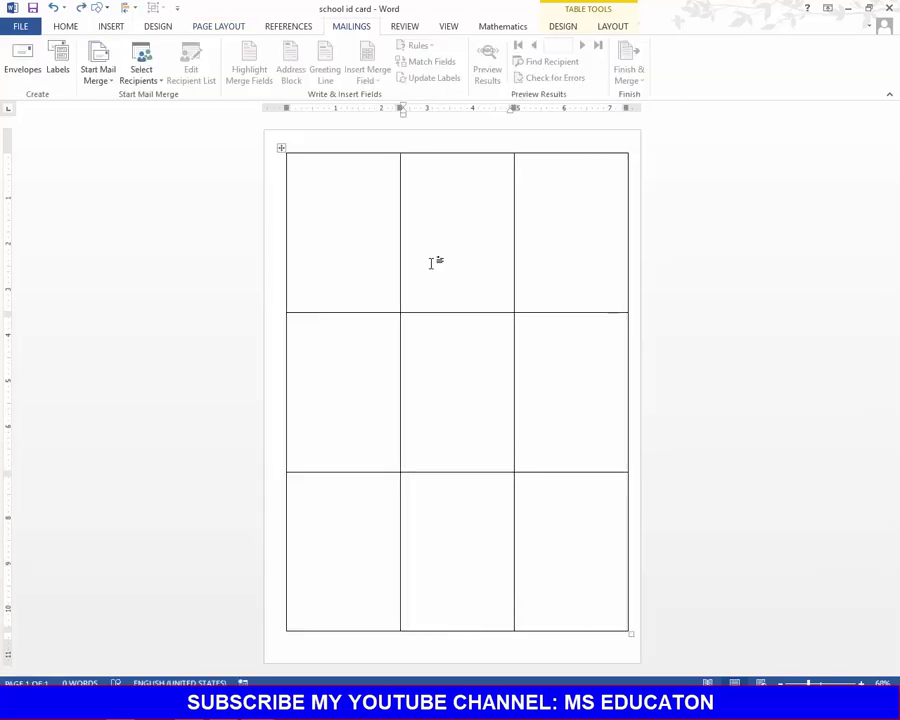
Start a Labels mail merge with default label options, then undo to restore the 3×3 table.
{"action": "scroll", "coordinate": [428, 260], "scroll_direction": "up", "scroll_amount": 4, "text": "ctrl"}
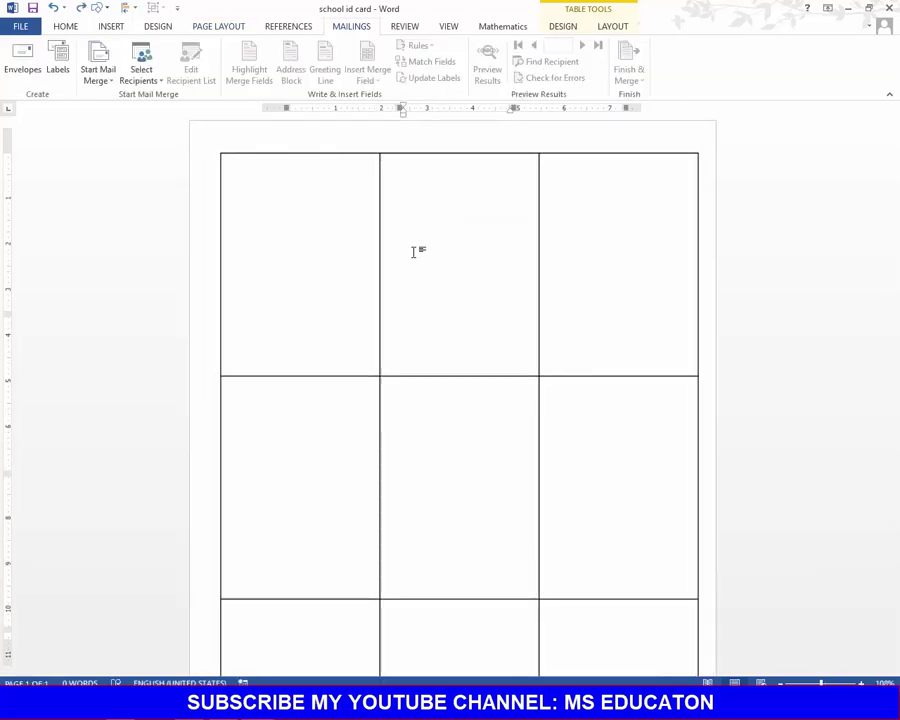
{"action": "left_click", "coordinate": [105, 85]}
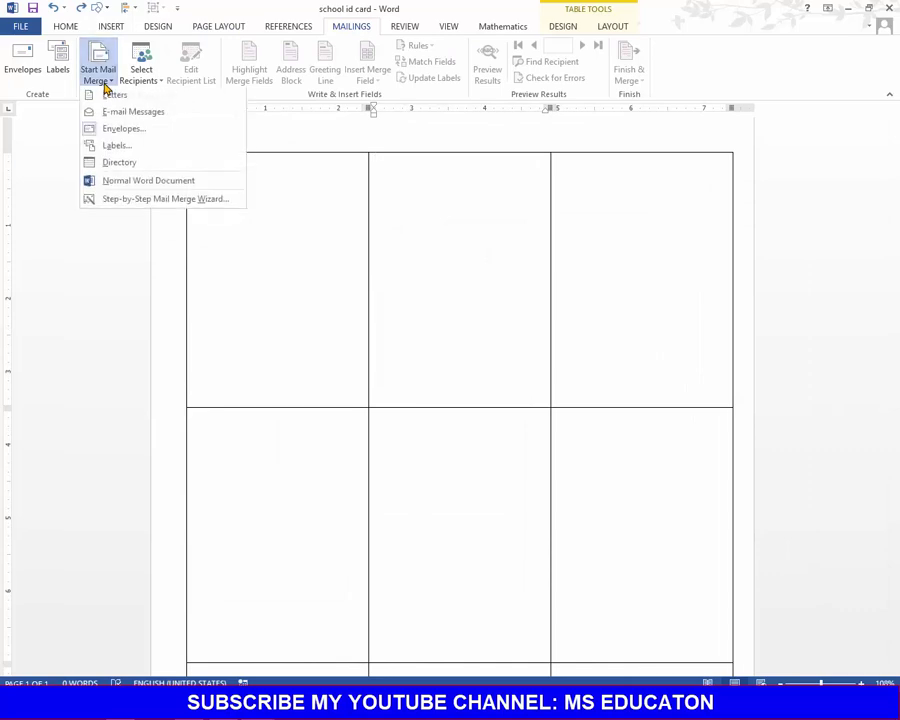
{"action": "left_click", "coordinate": [118, 147]}
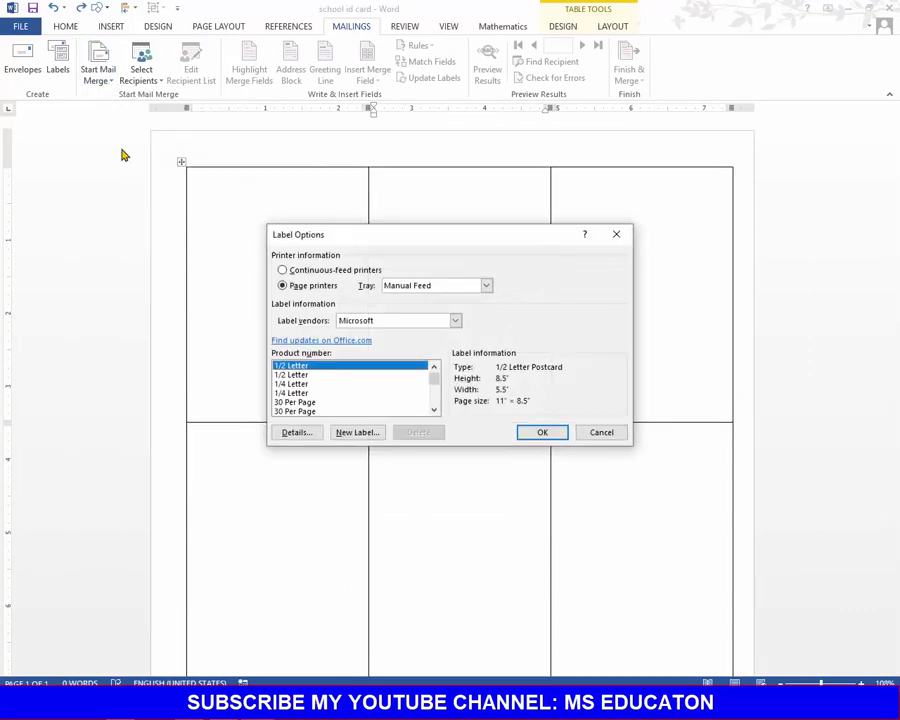
{"action": "left_click", "coordinate": [542, 432]}
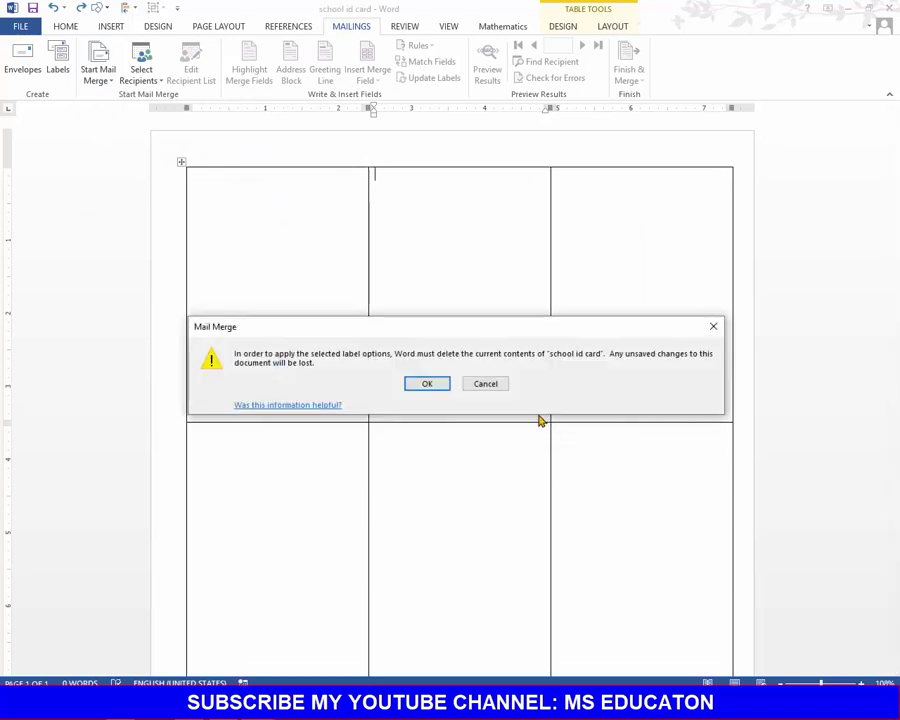
{"action": "left_click", "coordinate": [409, 386]}
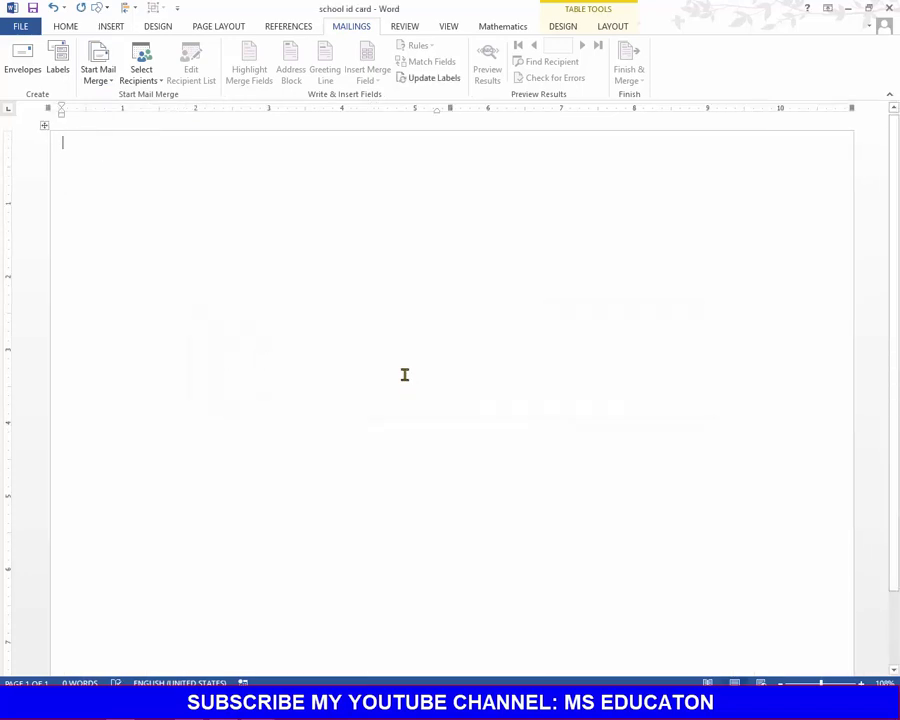
{"action": "scroll", "coordinate": [405, 374], "scroll_direction": "down", "scroll_amount": 4, "text": "ctrl"}
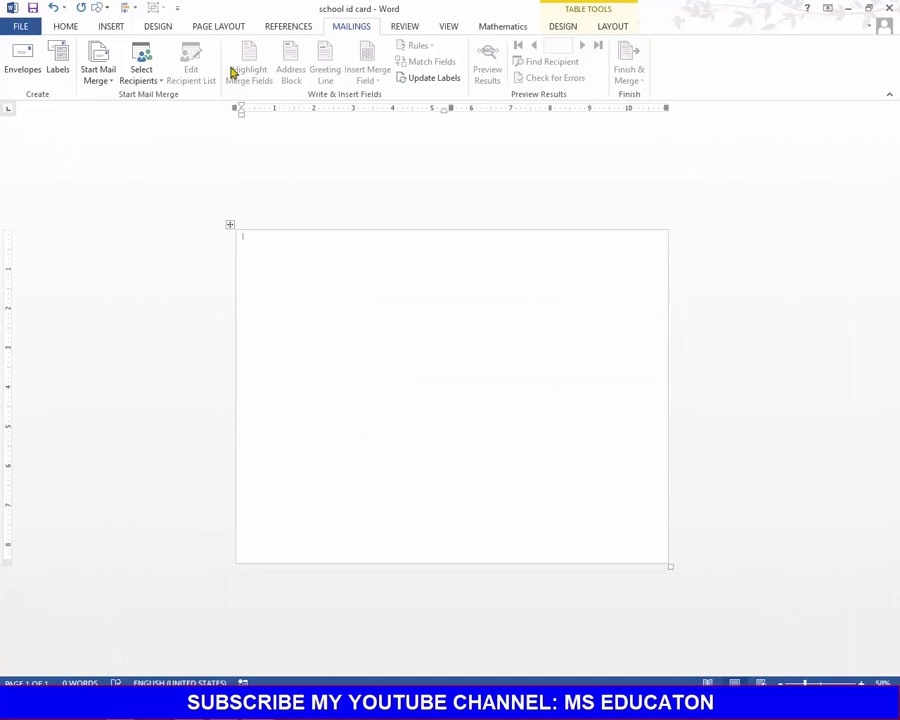
{"action": "left_click", "coordinate": [54, 10]}
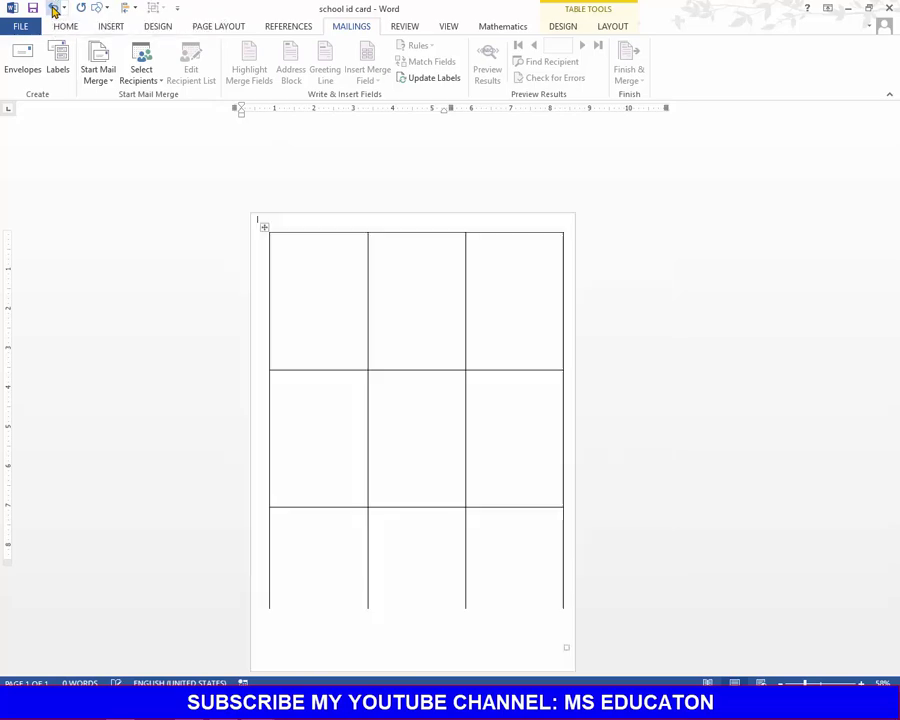
{"action": "scroll", "coordinate": [380, 246], "scroll_direction": "up", "scroll_amount": 6, "text": "ctrl"}
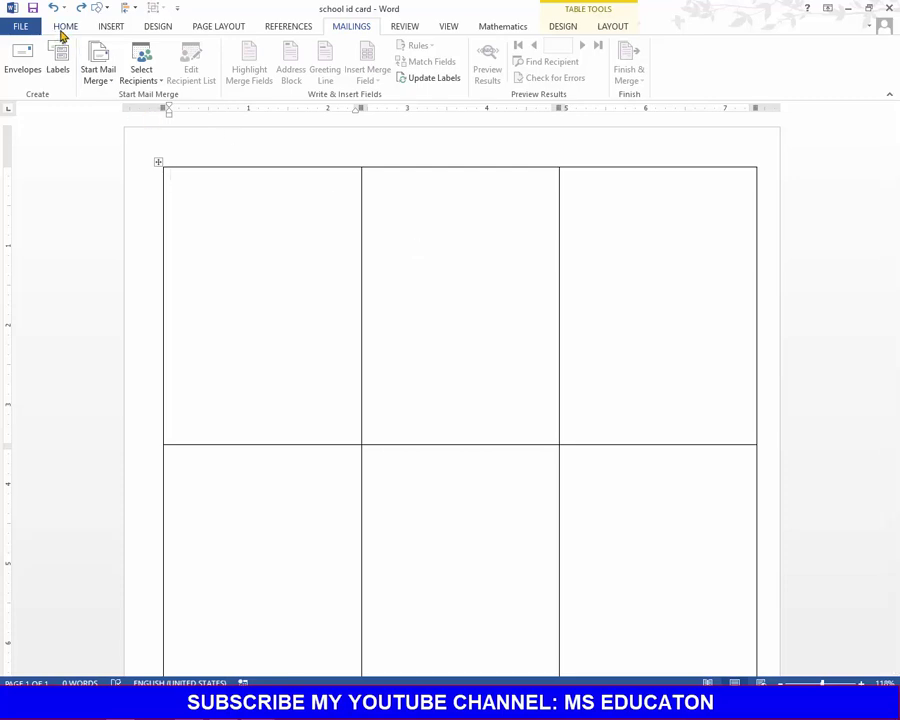
Draw a rectangle shape inside the first label cell of the table.
{"action": "left_click", "coordinate": [106, 28]}
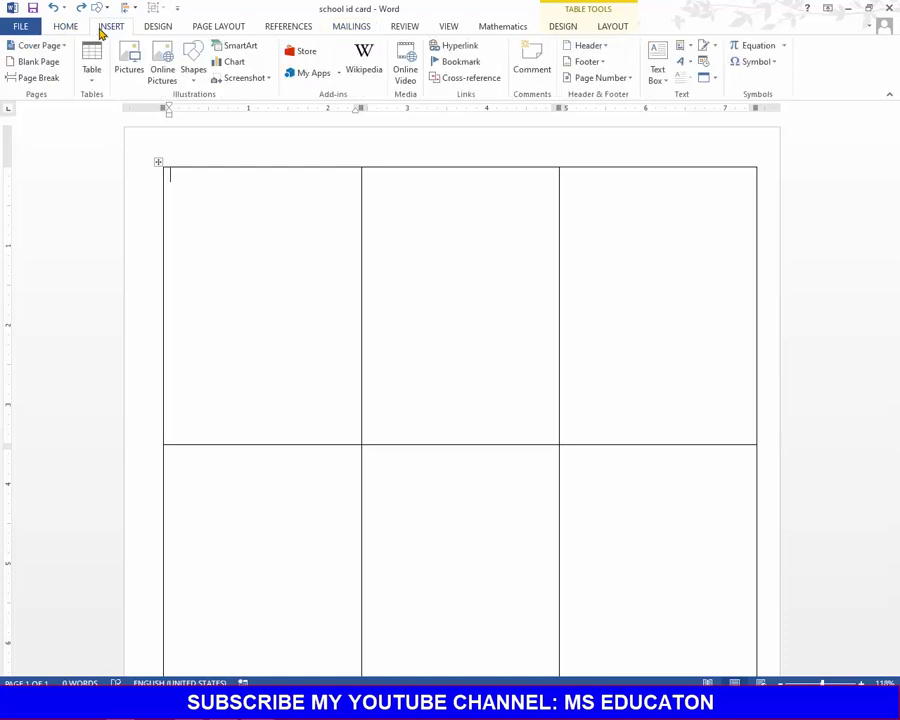
{"action": "left_click", "coordinate": [197, 80]}
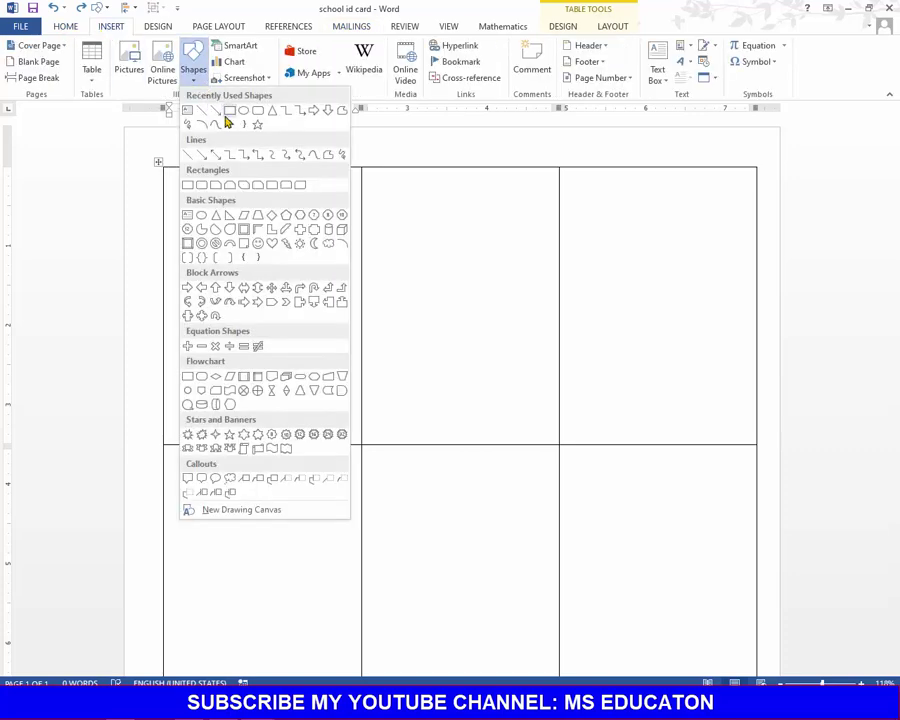
{"action": "left_click", "coordinate": [227, 112]}
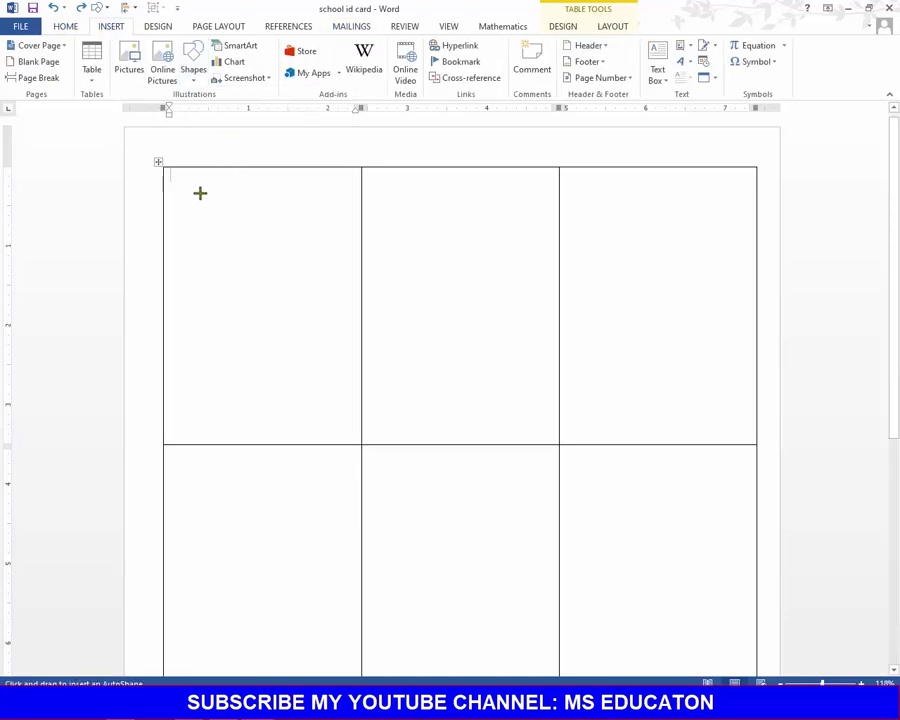
{"action": "mouse_move", "coordinate": [180, 176]}
{"action": "left_mouse_down"}
{"action": "mouse_move", "coordinate": [358, 395]}
{"action": "mouse_move", "coordinate": [357, 436]}
{"action": "left_mouse_up"}
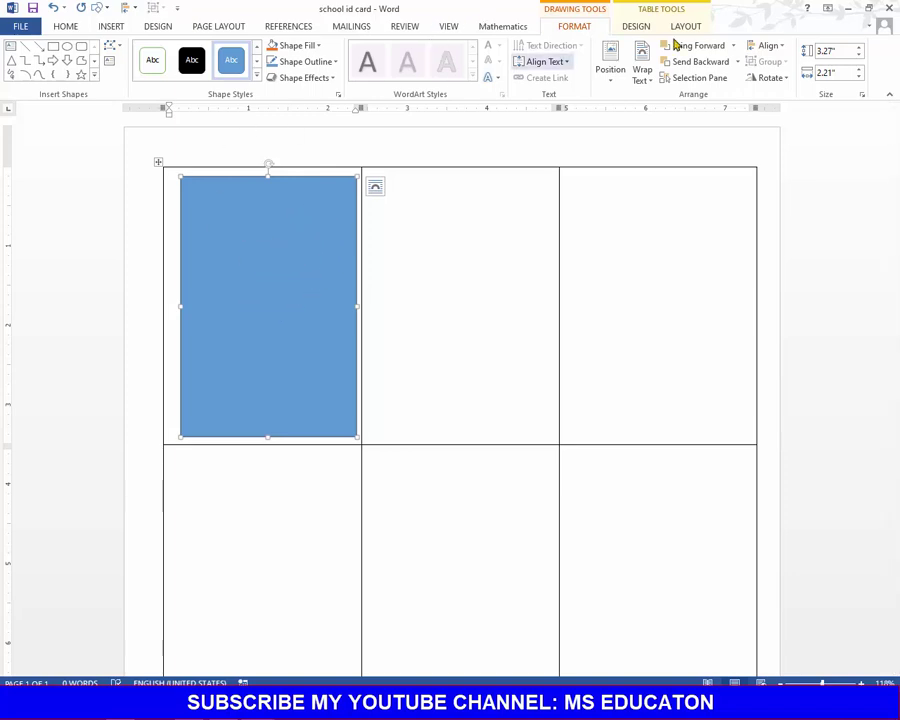
Set the rectangle's text wrapping to In Line with Text and reselect it.
{"action": "left_click", "coordinate": [640, 80]}
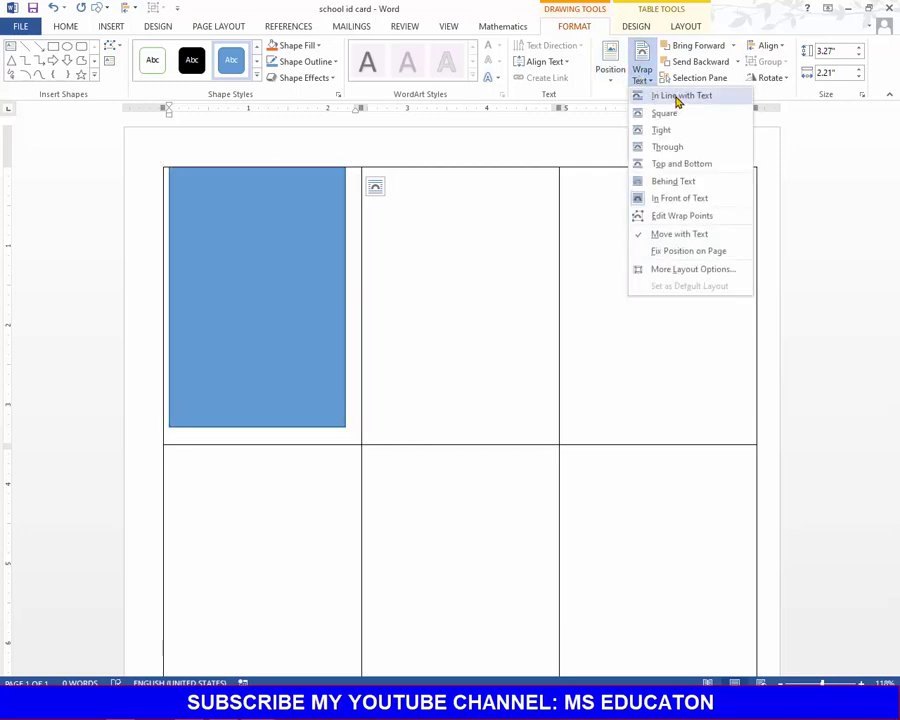
{"action": "left_click", "coordinate": [678, 97]}
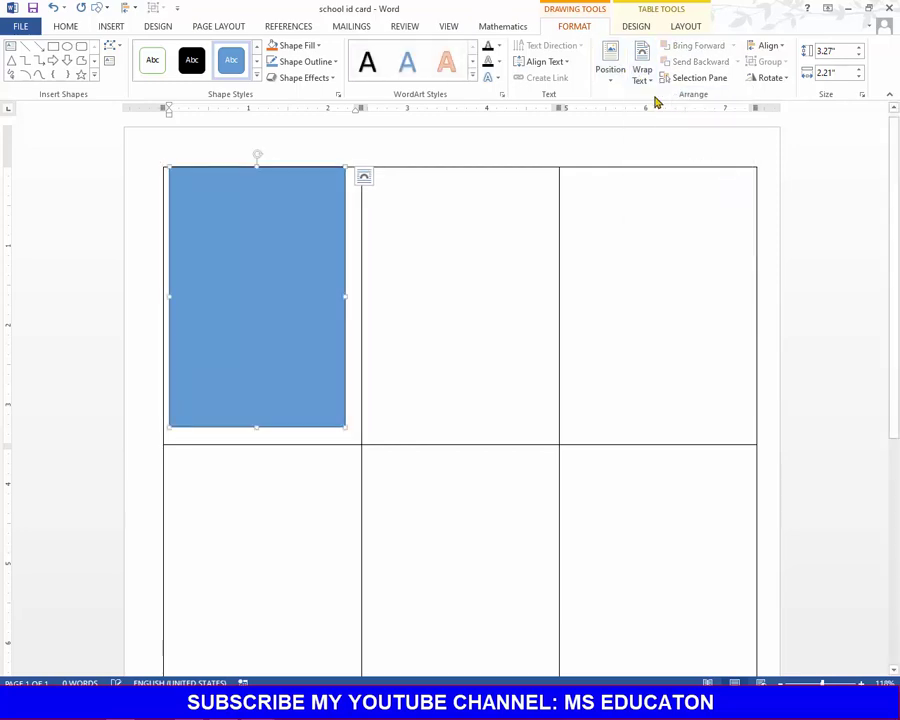
{"action": "left_click", "coordinate": [242, 474]}
{"action": "left_click", "coordinate": [220, 408]}
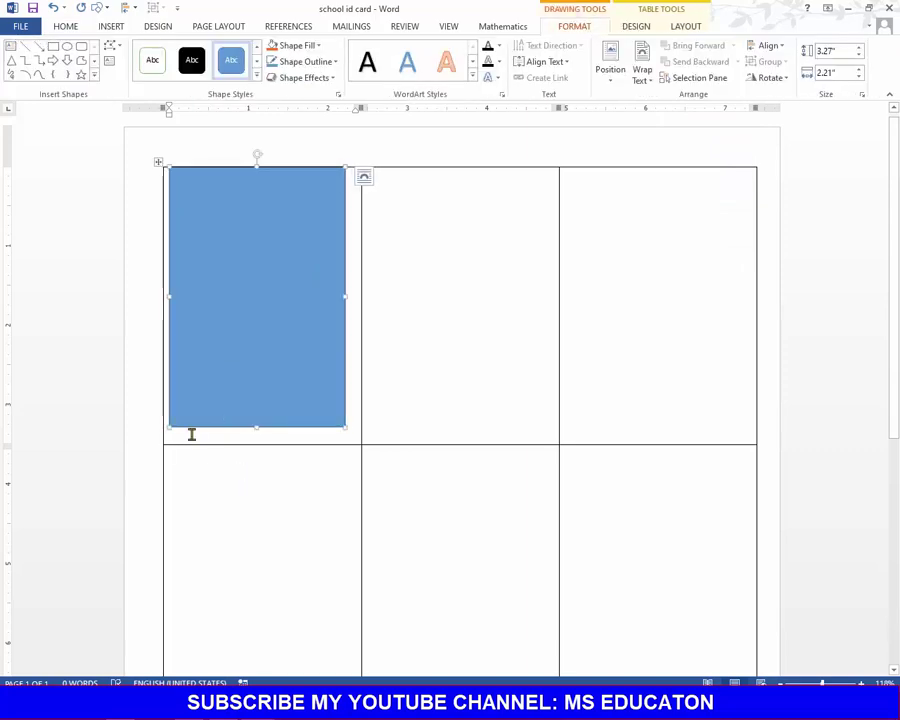
{"action": "left_click", "coordinate": [257, 460]}
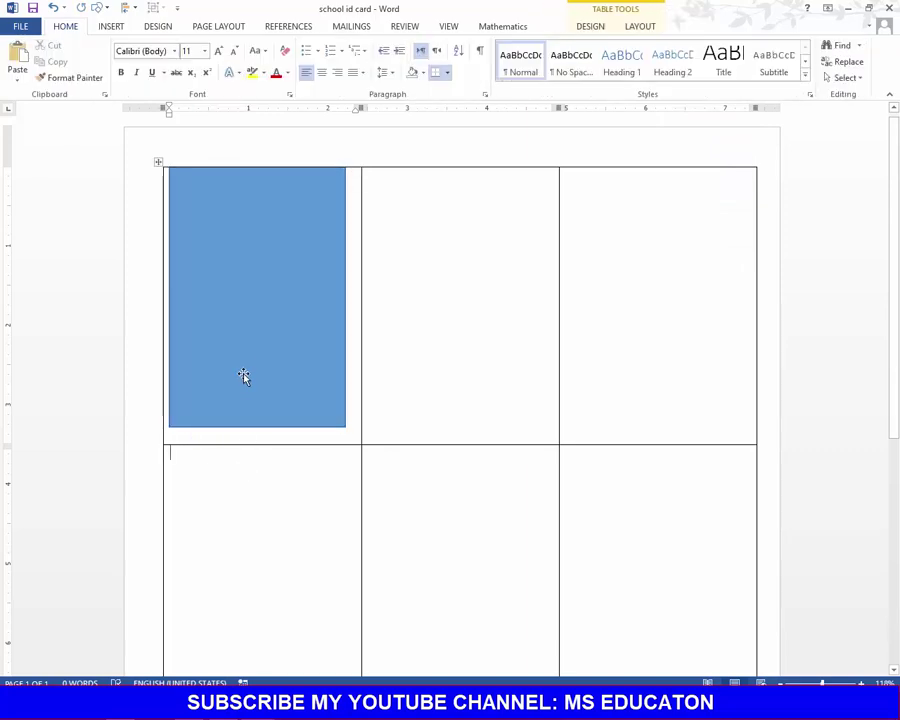
{"action": "left_click", "coordinate": [243, 366]}
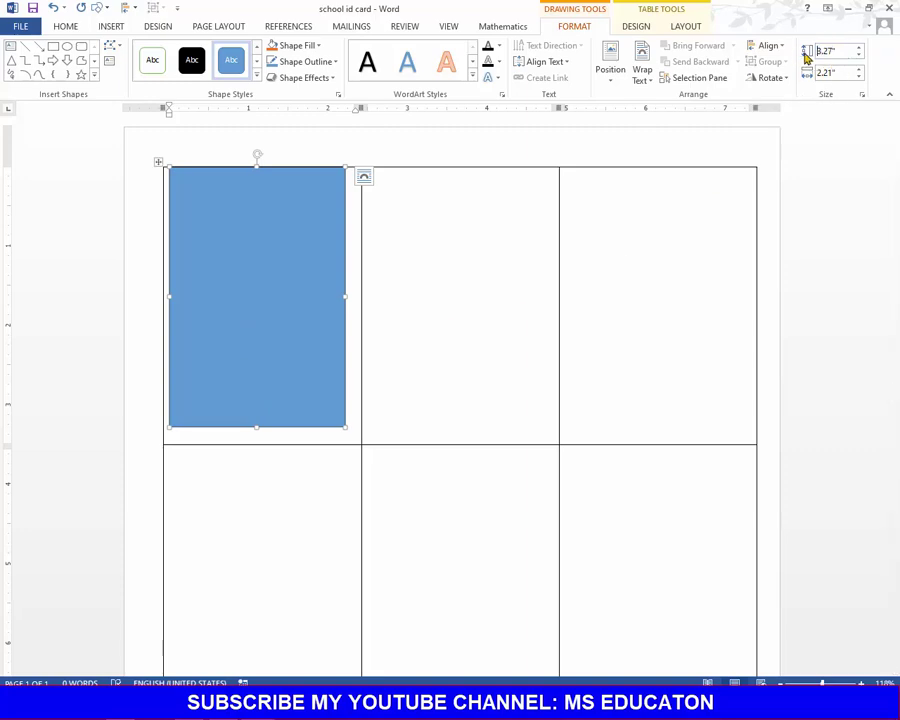
Set the blue card rectangle's shape height to 3.4" and its width to 2.3".
{"action": "left_click", "coordinate": [830, 51]}
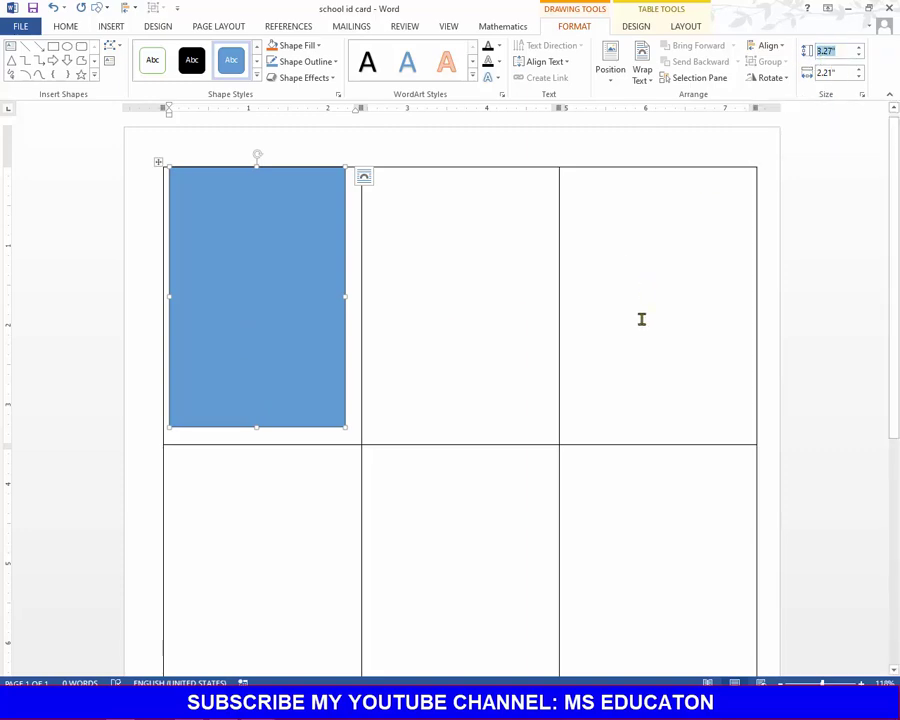
{"action": "type", "text": "3.5"}
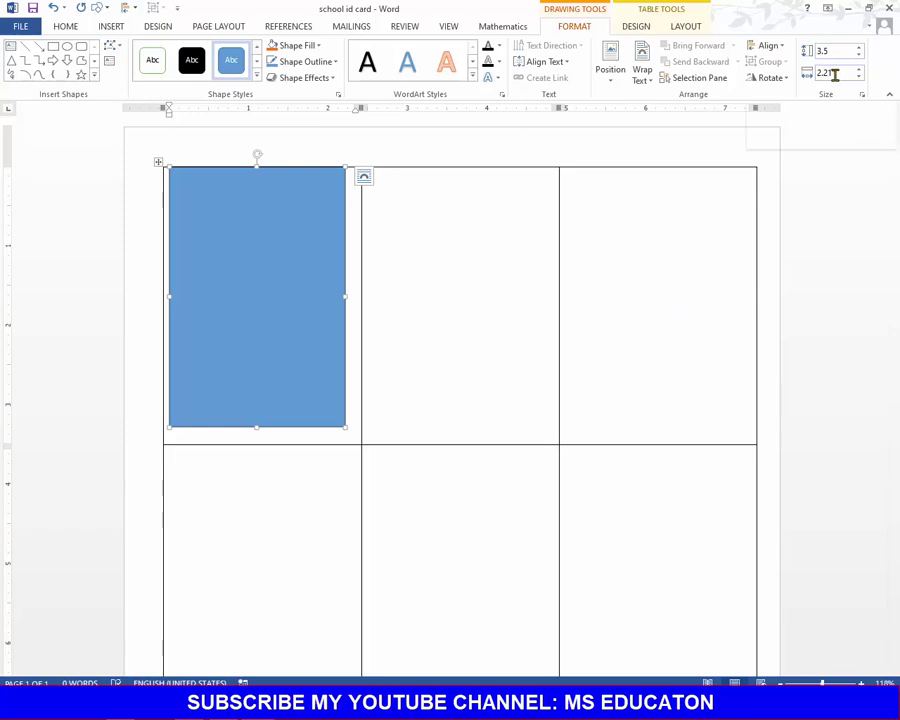
{"action": "key", "text": "BackSpace"}
{"action": "type", "text": "4"}
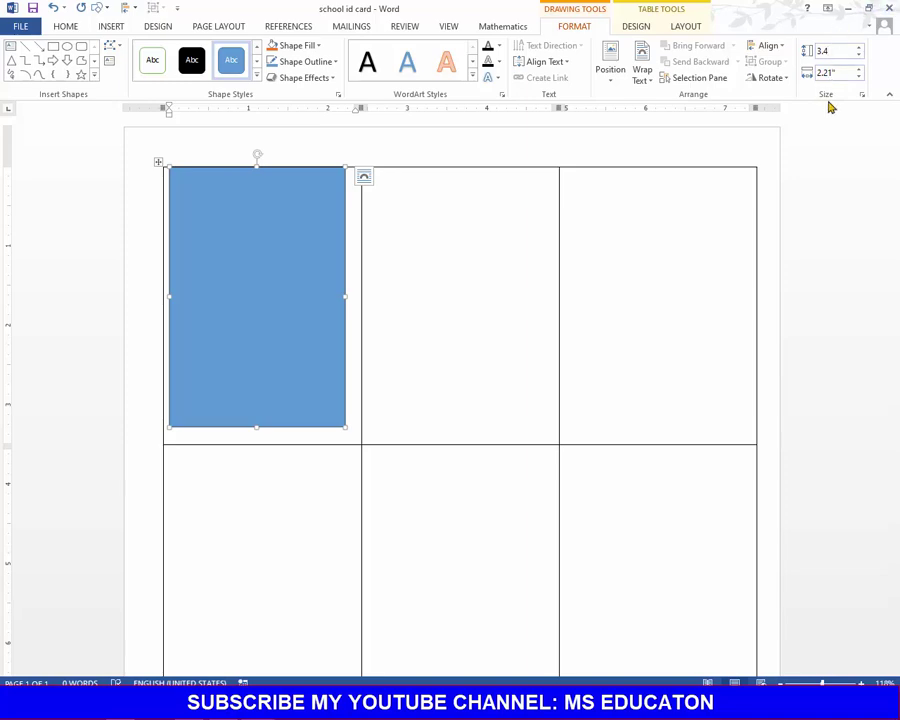
{"action": "key", "text": "Return"}
{"action": "left_click", "coordinate": [824, 74]}
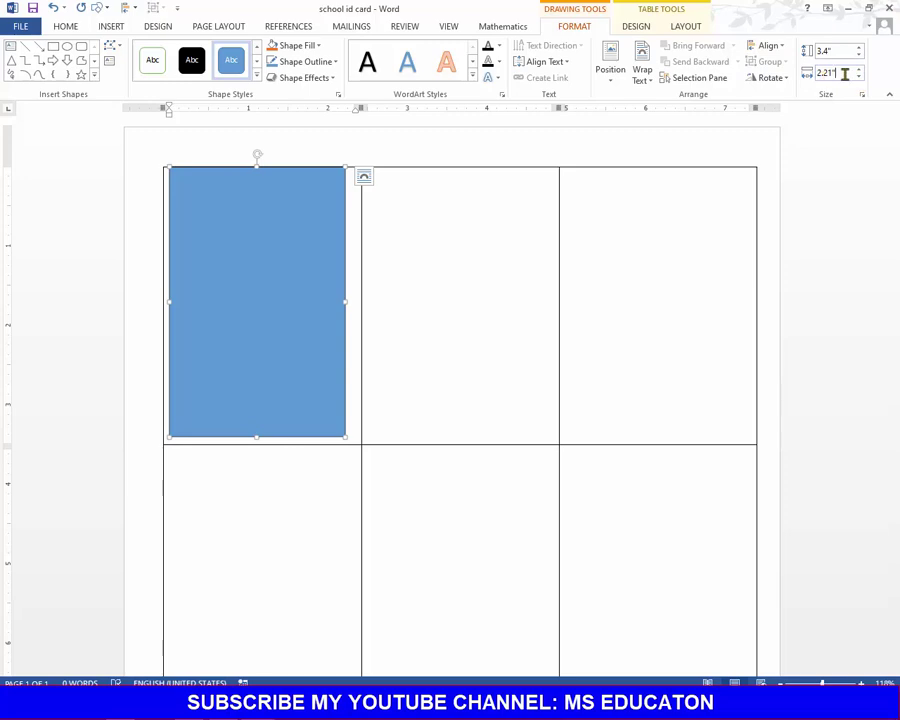
{"action": "type", "text": "2.3"}
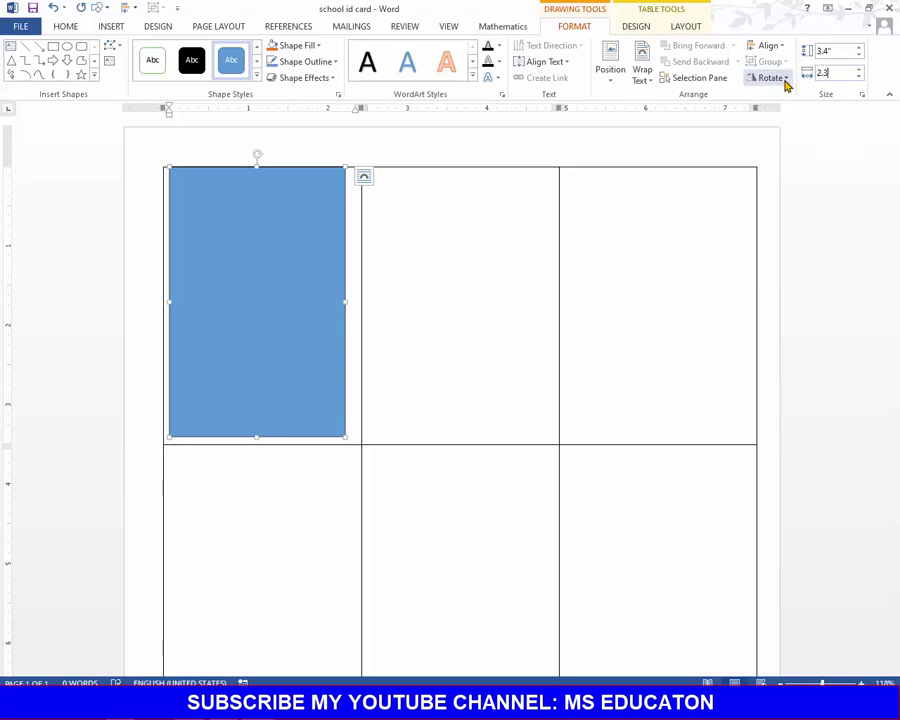
{"action": "key", "text": "Return"}
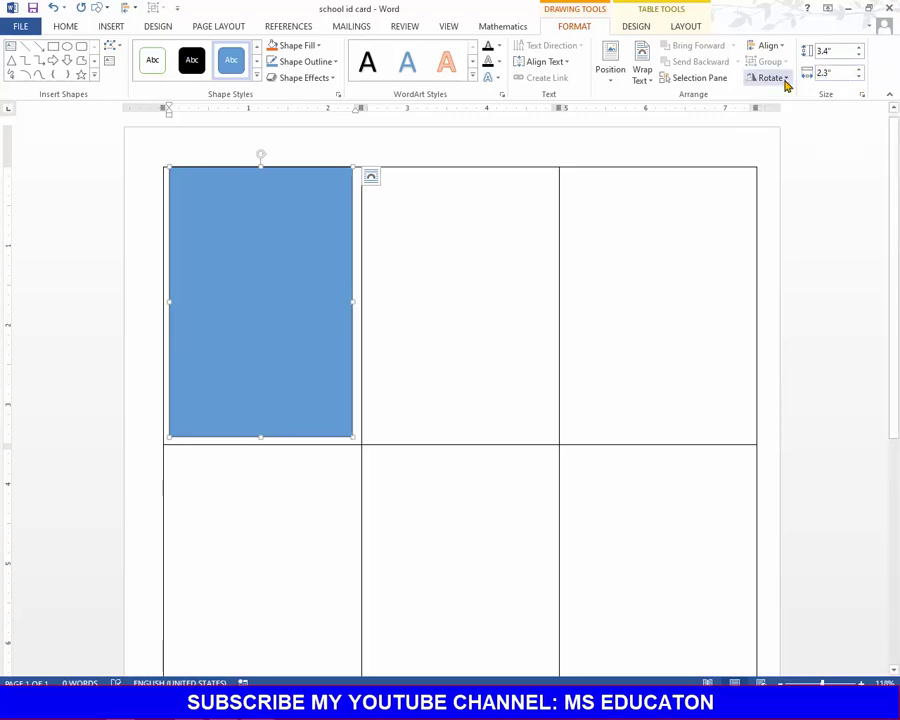
{"action": "left_click", "coordinate": [422, 320]}
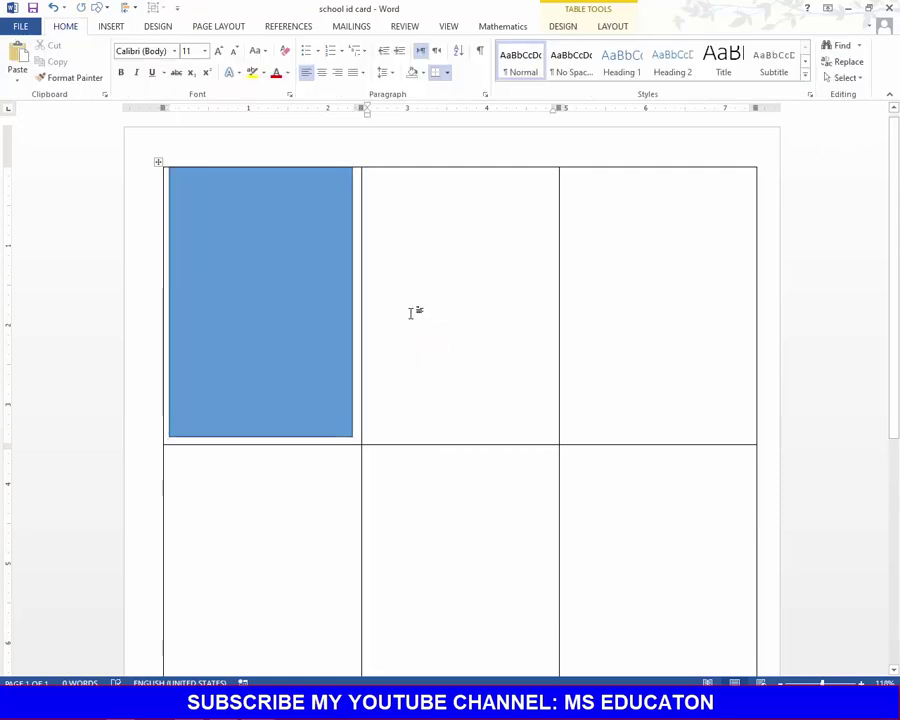
Select the whole label table using its top-left move handle.
{"action": "left_click", "coordinate": [158, 162]}
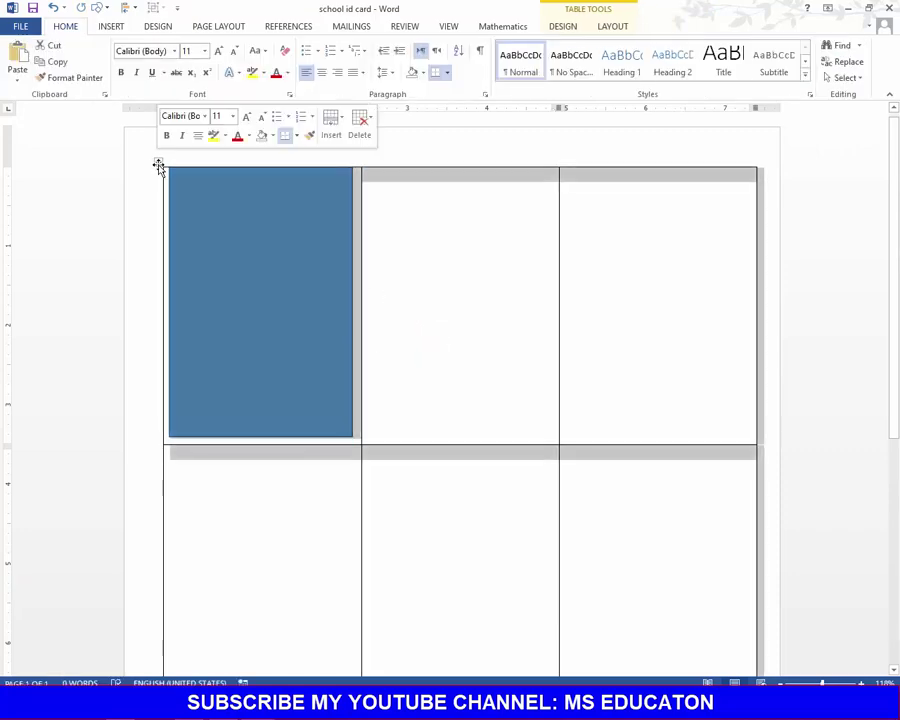
{"action": "left_click", "coordinate": [395, 256]}
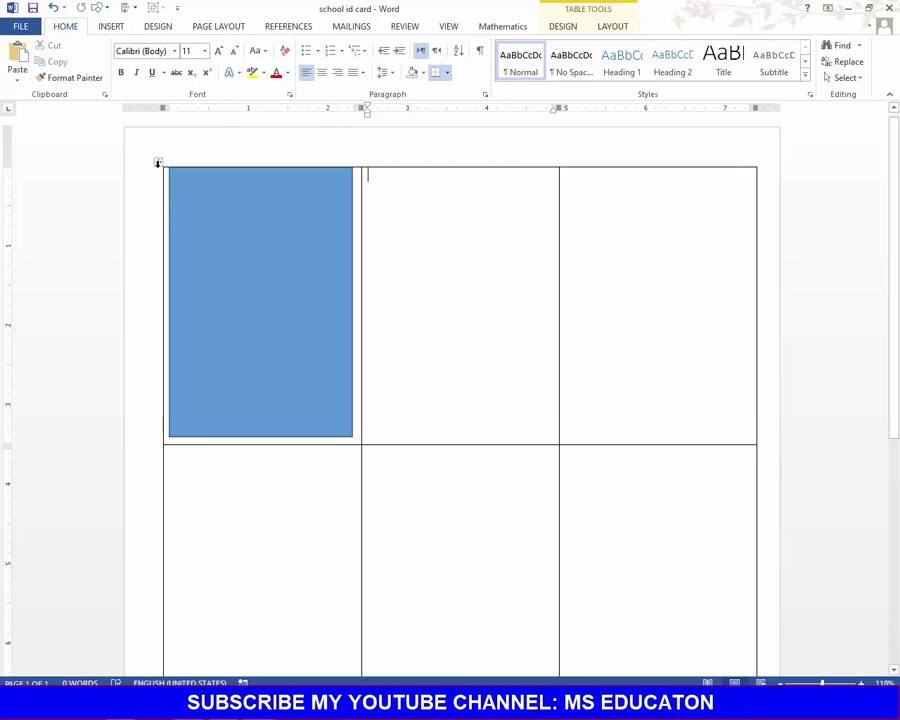
{"action": "left_click", "coordinate": [158, 162]}
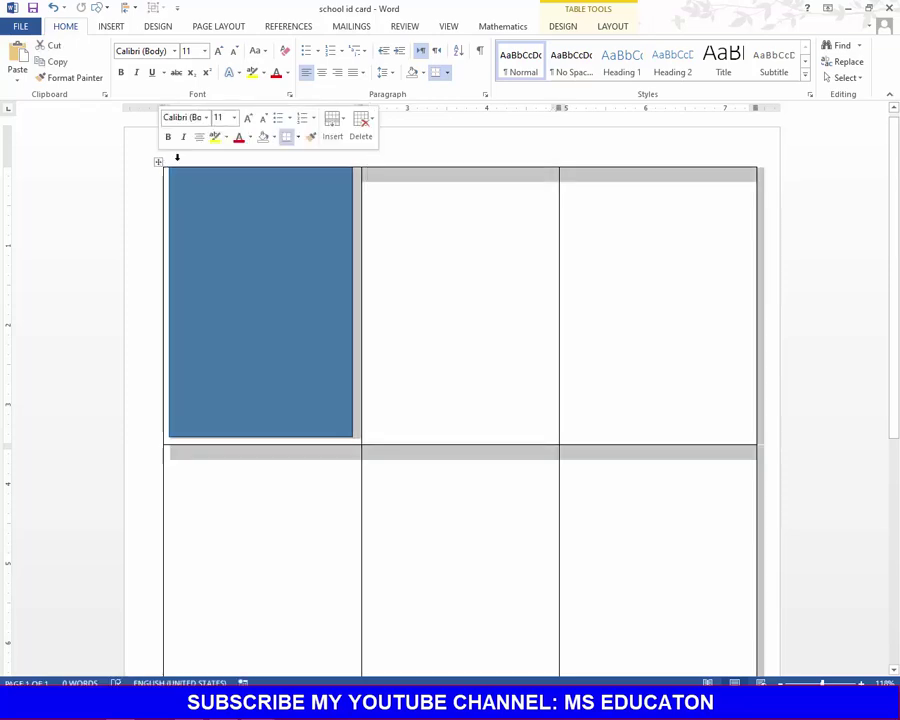
{"action": "left_click", "coordinate": [624, 28]}
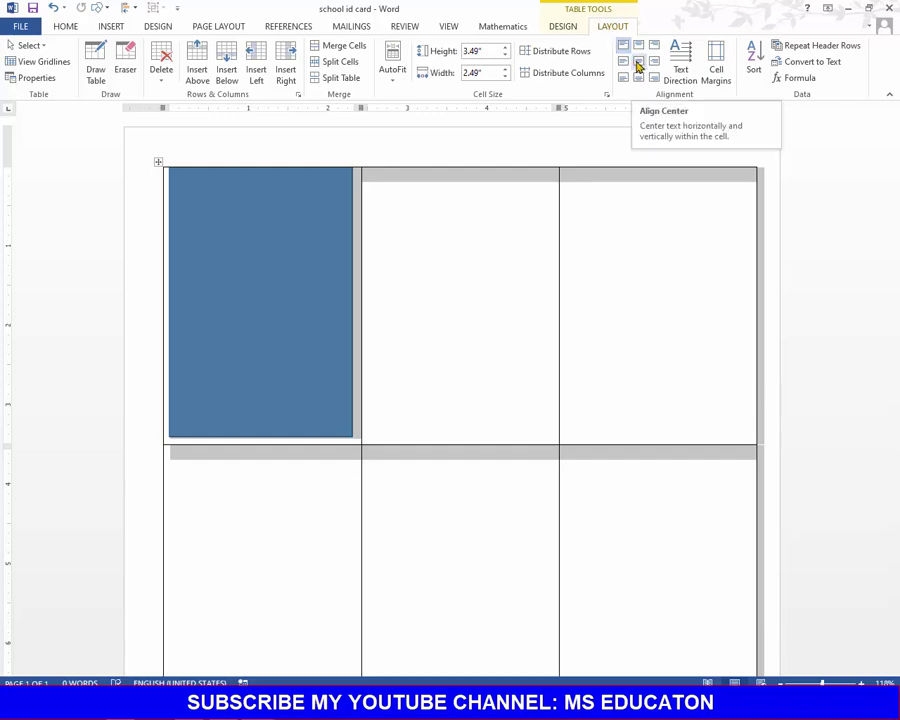
Center the cell contents, then give the blue card rectangle No Fill.
{"action": "left_click", "coordinate": [638, 67]}
{"action": "left_click", "coordinate": [450, 362]}
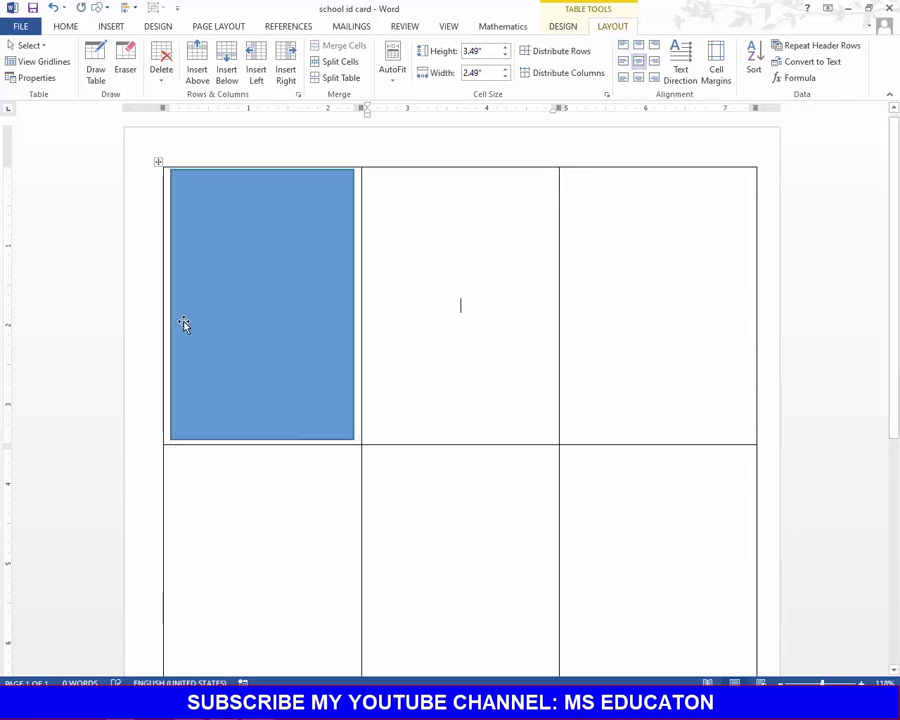
{"action": "left_click", "coordinate": [192, 328]}
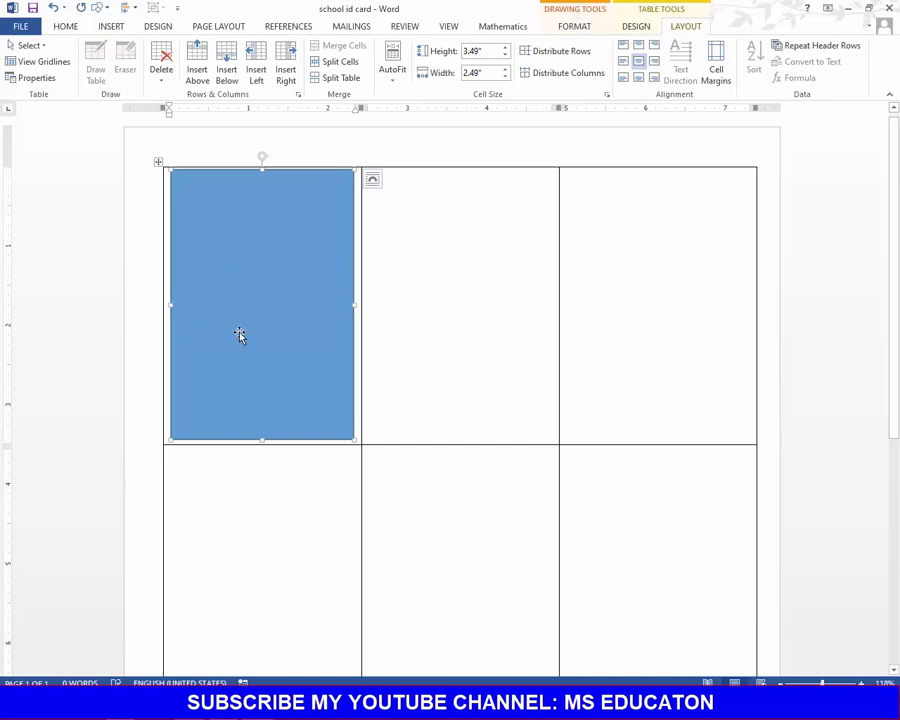
{"action": "left_click", "coordinate": [291, 522]}
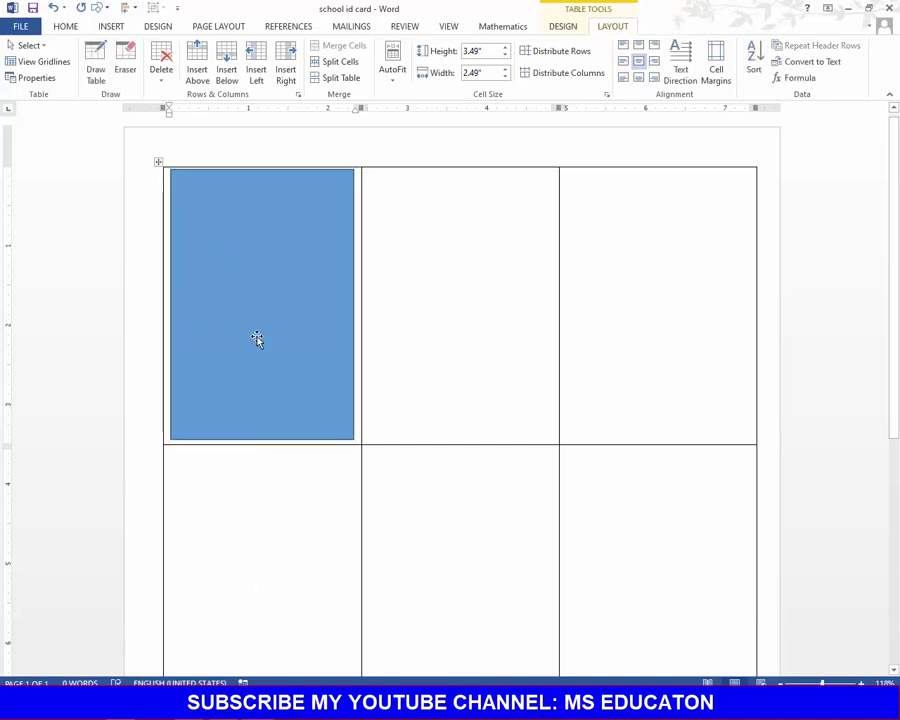
{"action": "double_click", "coordinate": [257, 340]}
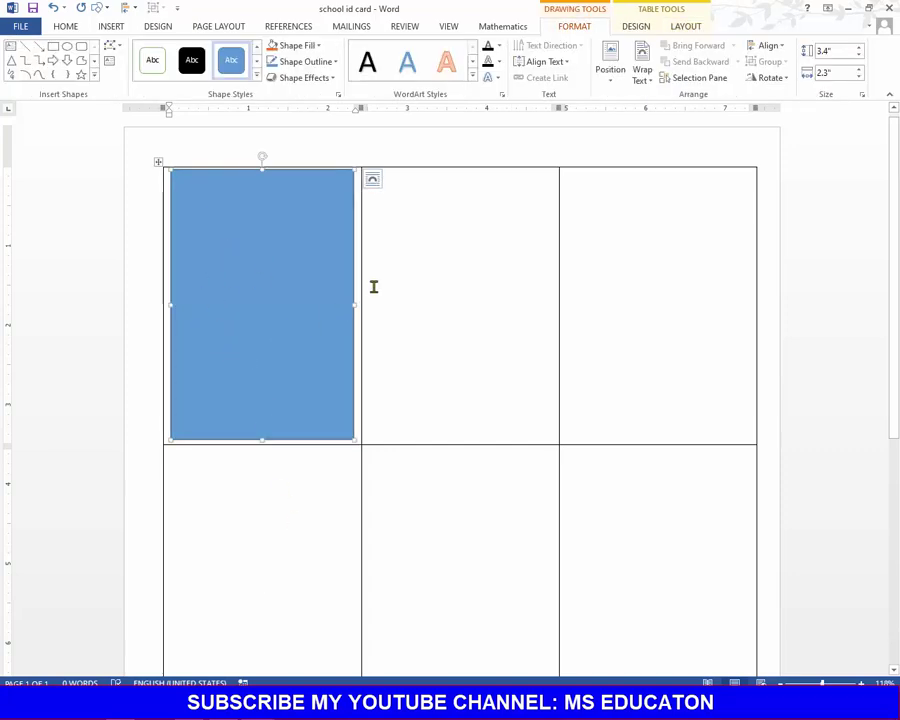
{"action": "left_click", "coordinate": [308, 46]}
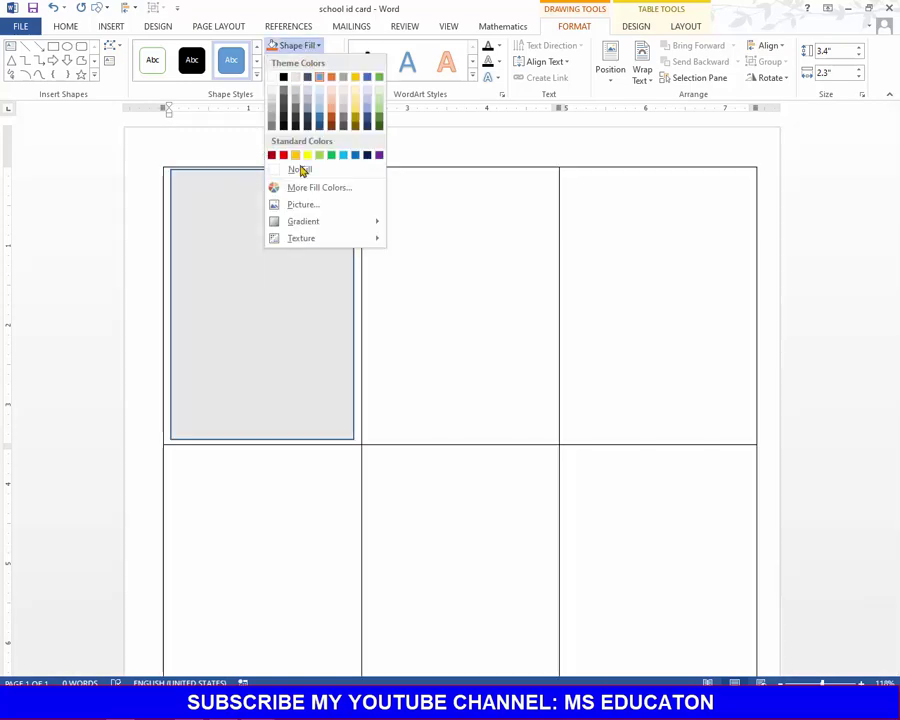
{"action": "left_click", "coordinate": [301, 174]}
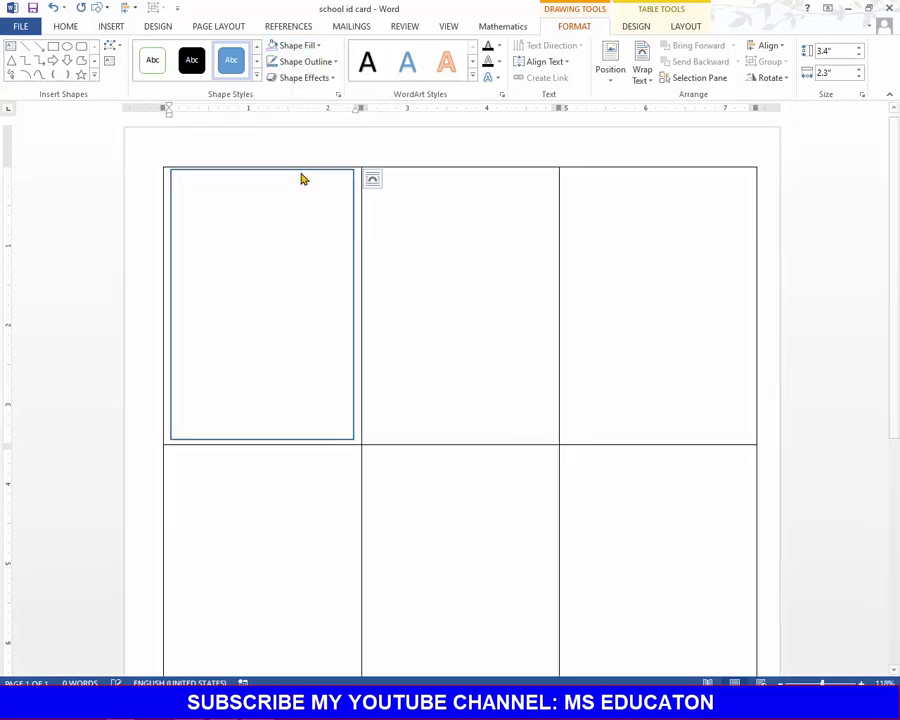
Give the card rectangle a thicker black outline.
{"action": "left_click", "coordinate": [302, 62]}
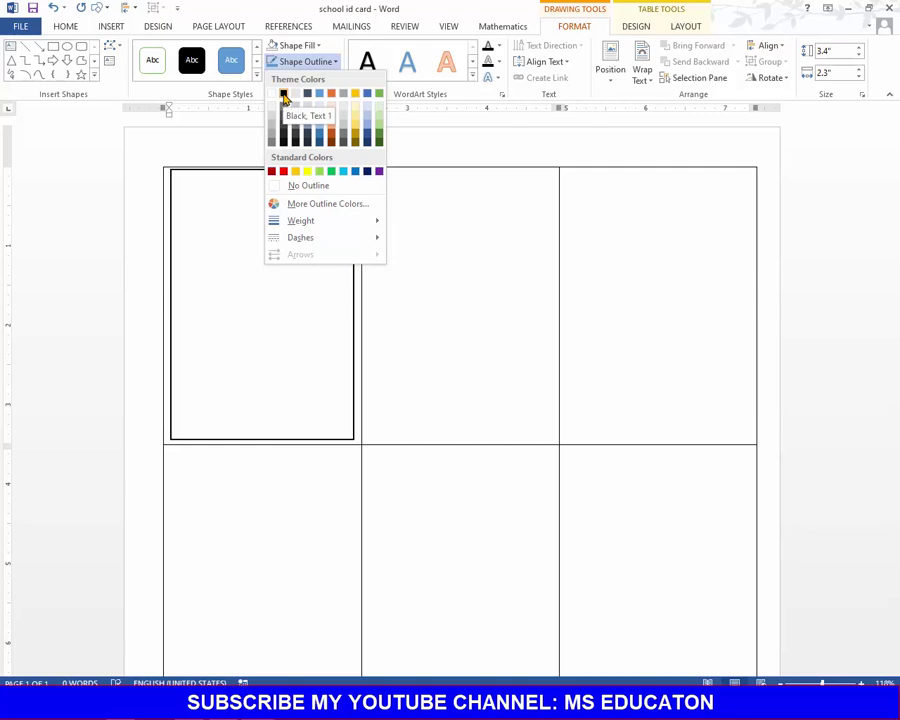
{"action": "left_click", "coordinate": [283, 95]}
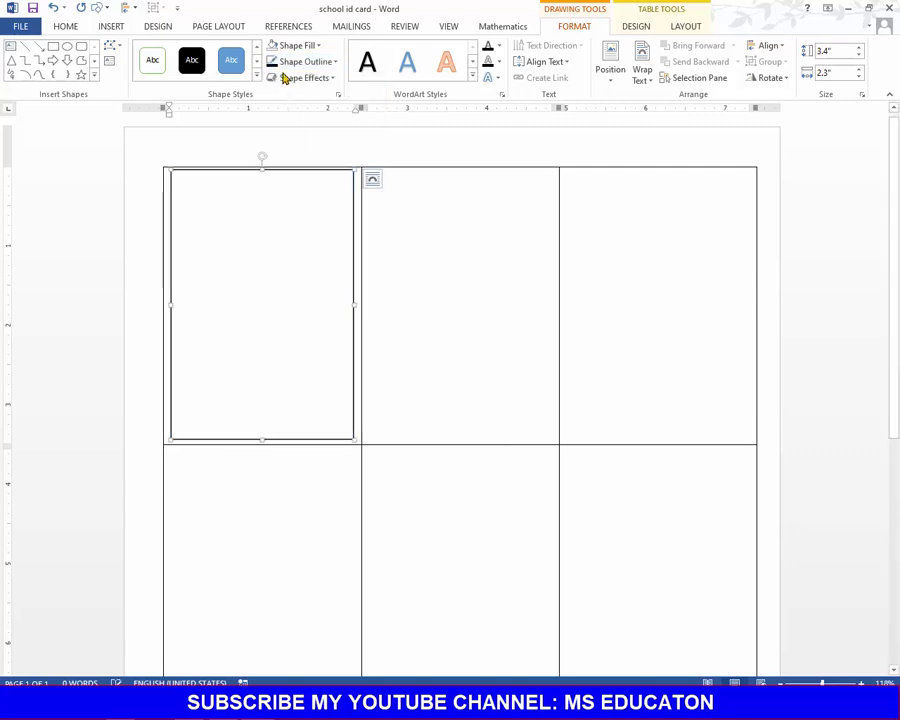
{"action": "left_click", "coordinate": [285, 61]}
{"action": "mouse_move", "coordinate": [335, 225]}
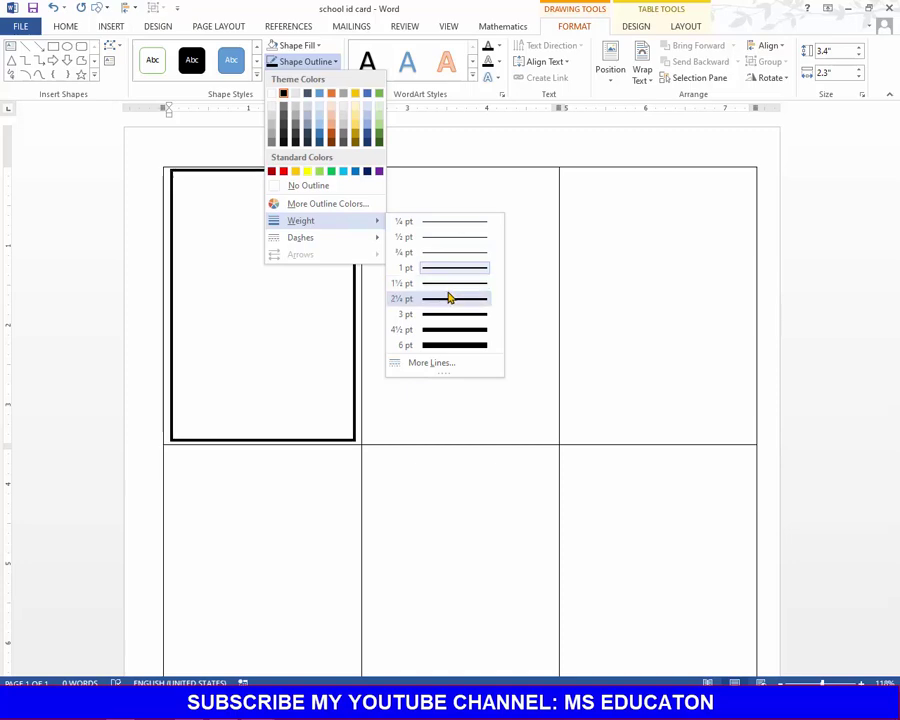
{"action": "left_click", "coordinate": [448, 285]}
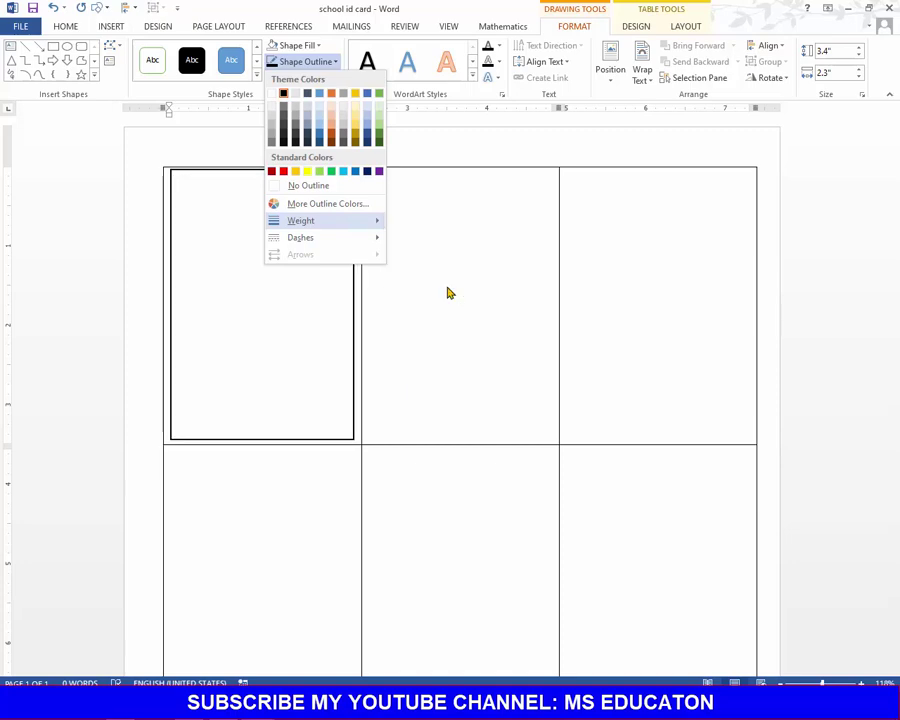
{"action": "scroll", "coordinate": [255, 220], "scroll_direction": "up", "scroll_amount": 4}
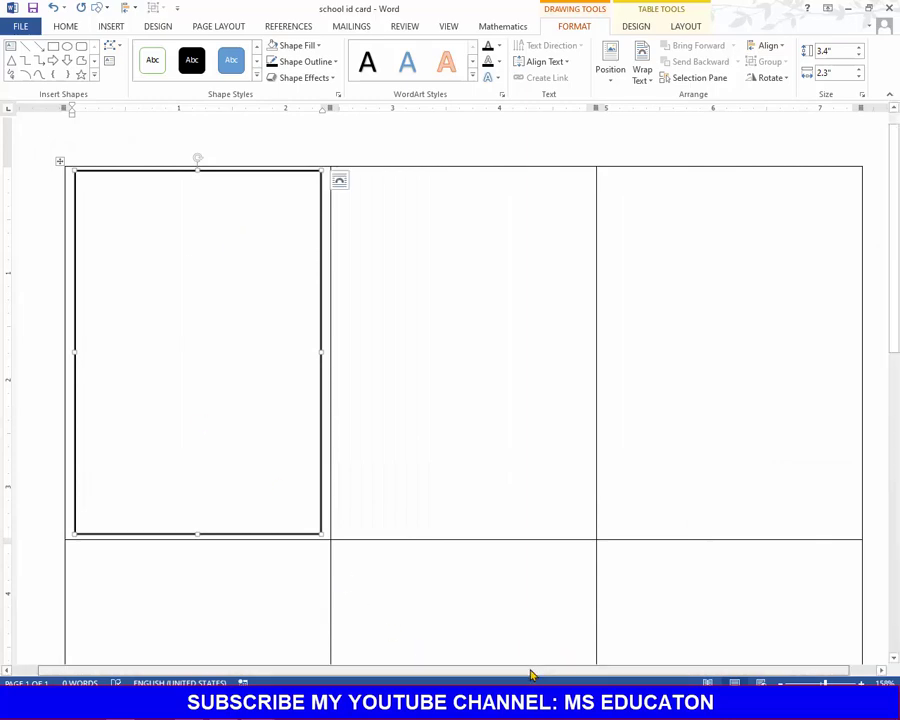
Add a new line in the first table cell.
{"action": "left_click_drag", "start_coordinate": [532, 669], "coordinate": [353, 647]}
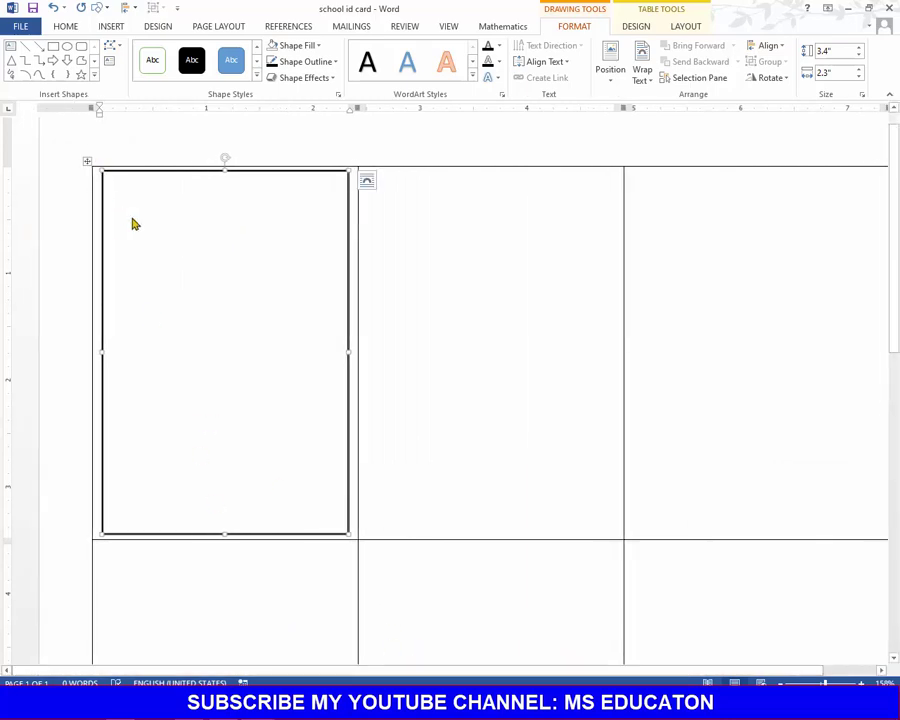
{"action": "left_click", "coordinate": [400, 346]}
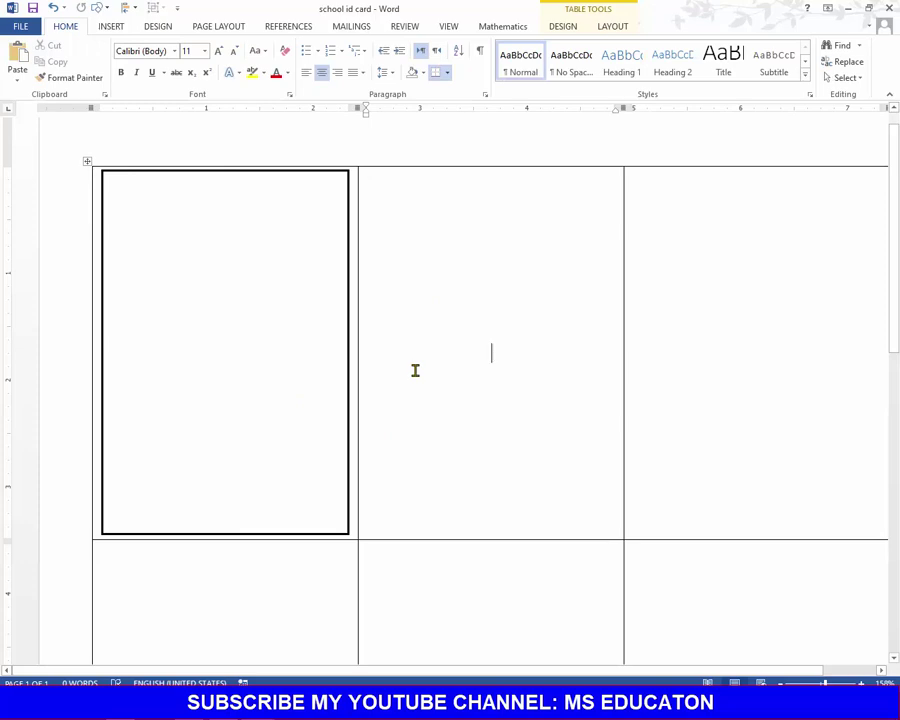
{"action": "key", "text": "Left"}
{"action": "key", "text": "Return"}
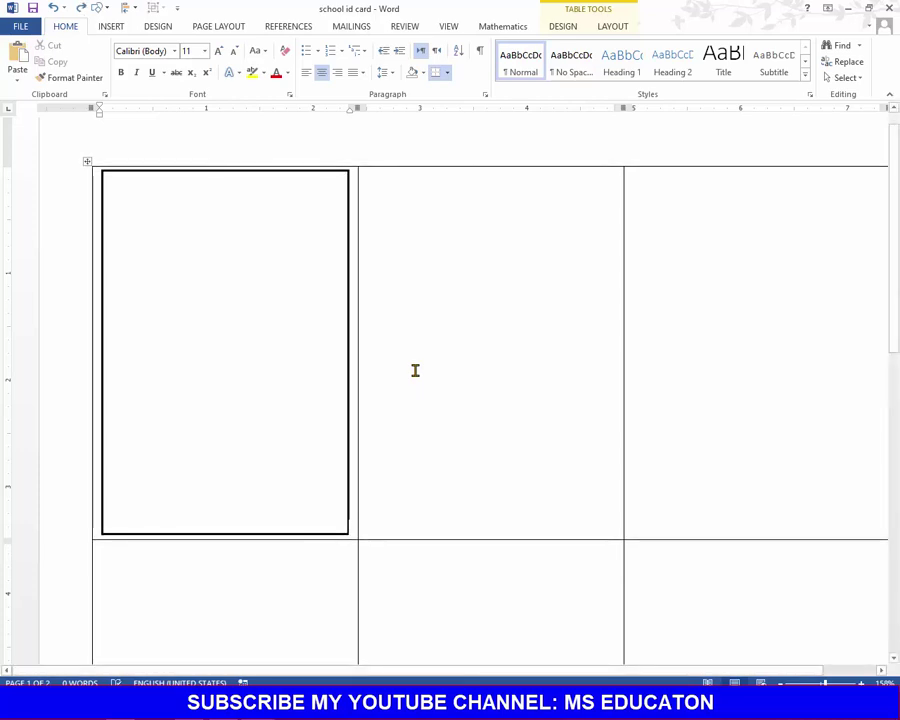
Set the card rectangle's text wrapping to Behind Text.
{"action": "left_click", "coordinate": [117, 181]}
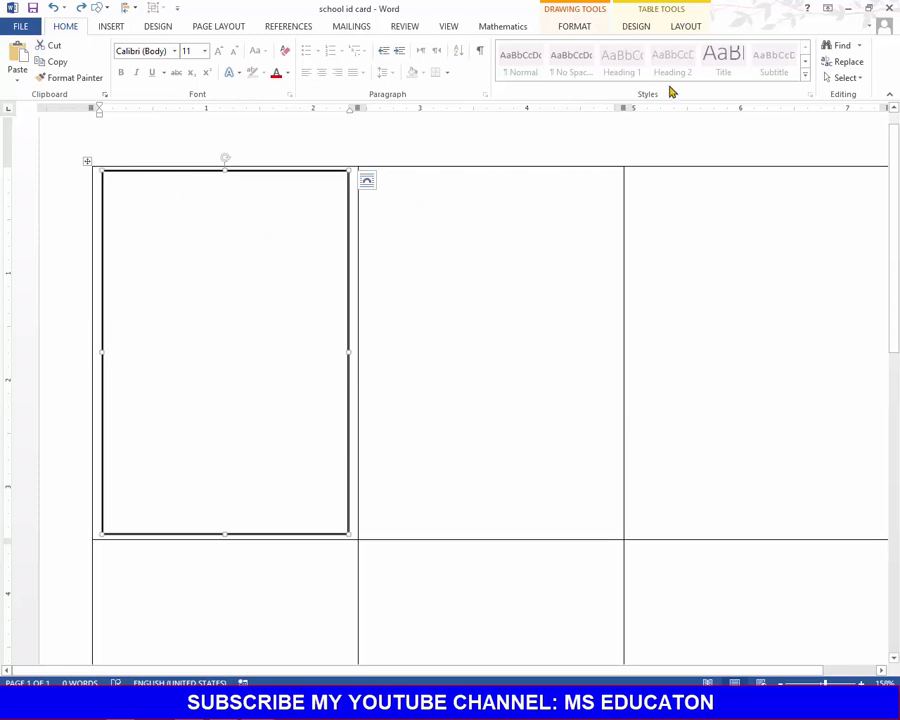
{"action": "left_click", "coordinate": [590, 27]}
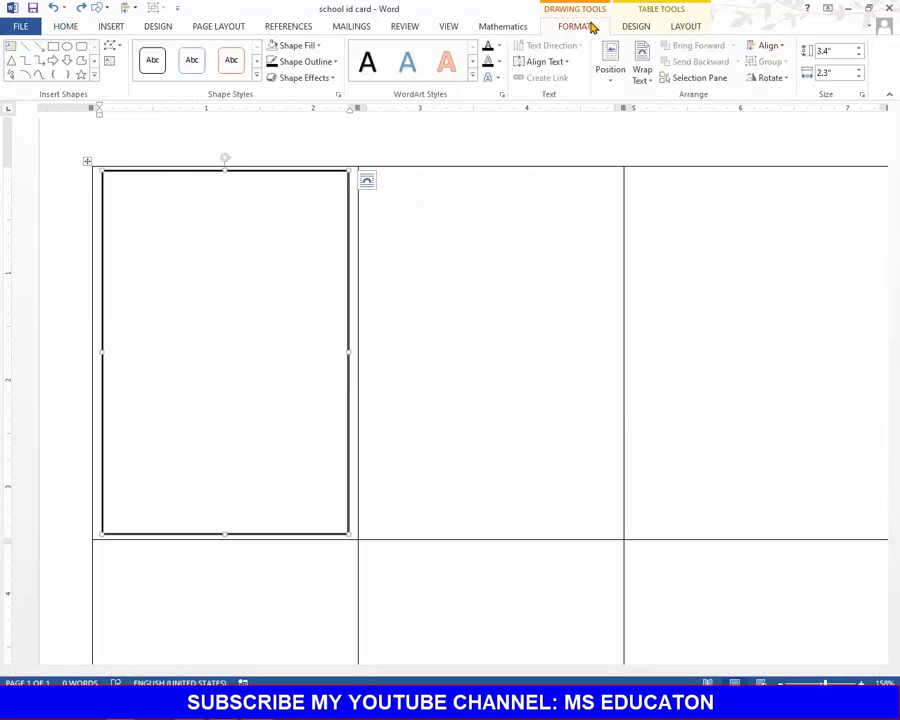
{"action": "left_click", "coordinate": [623, 68]}
{"action": "left_click", "coordinate": [621, 67]}
{"action": "left_click", "coordinate": [644, 72]}
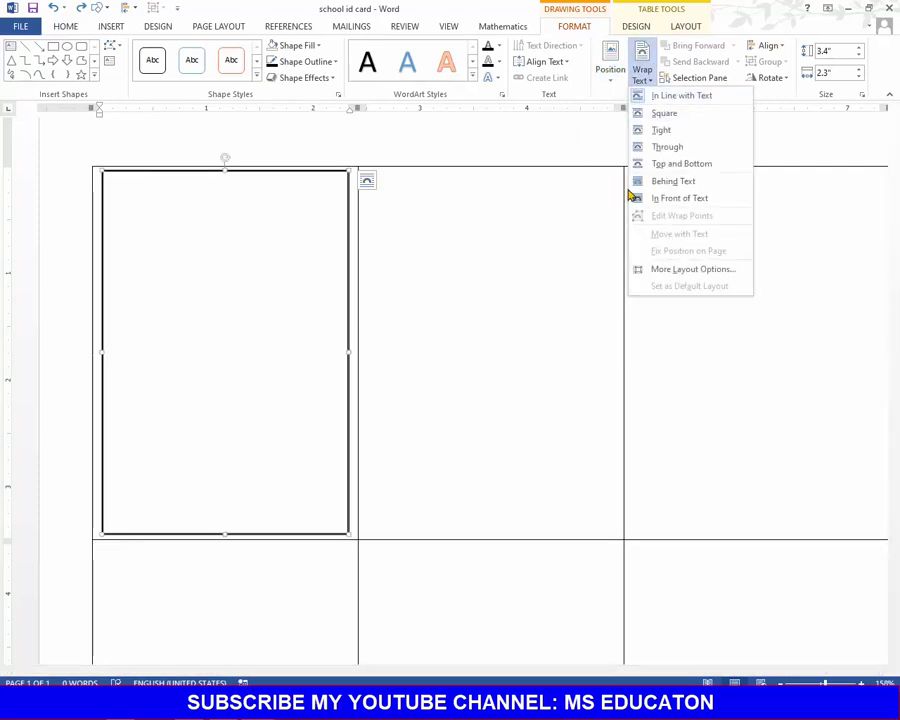
{"action": "left_click", "coordinate": [660, 185]}
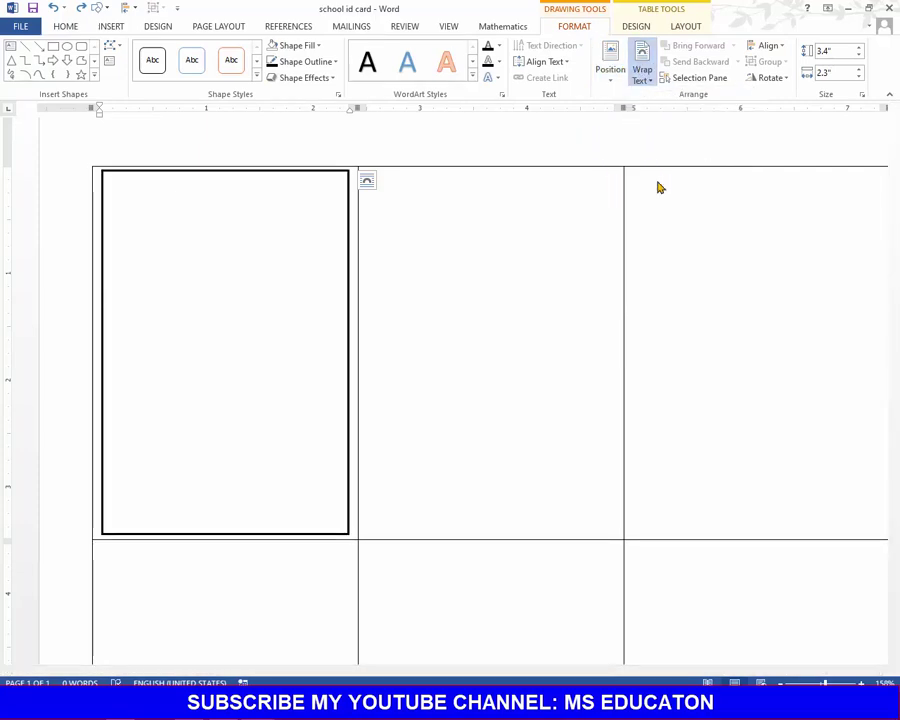
{"action": "left_click", "coordinate": [392, 317]}
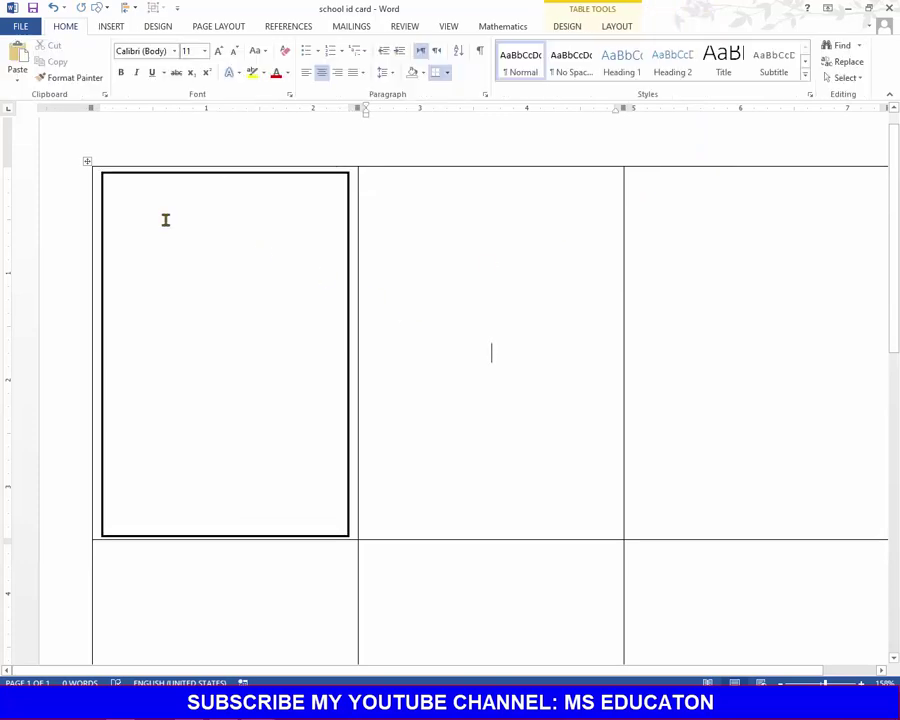
{"action": "left_click", "coordinate": [155, 214]}
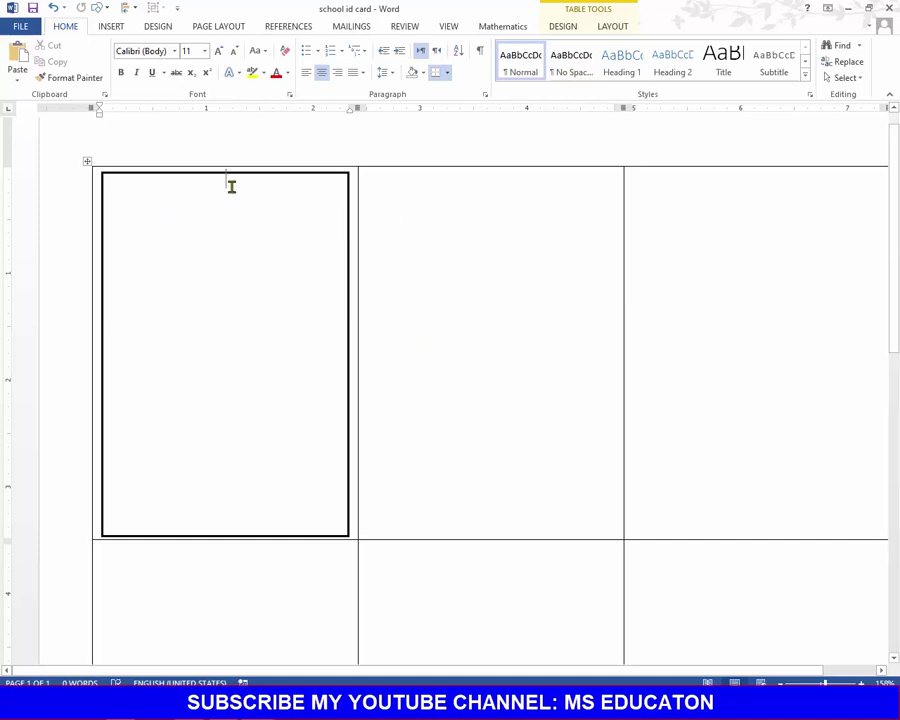
{"action": "key", "text": "Return"}
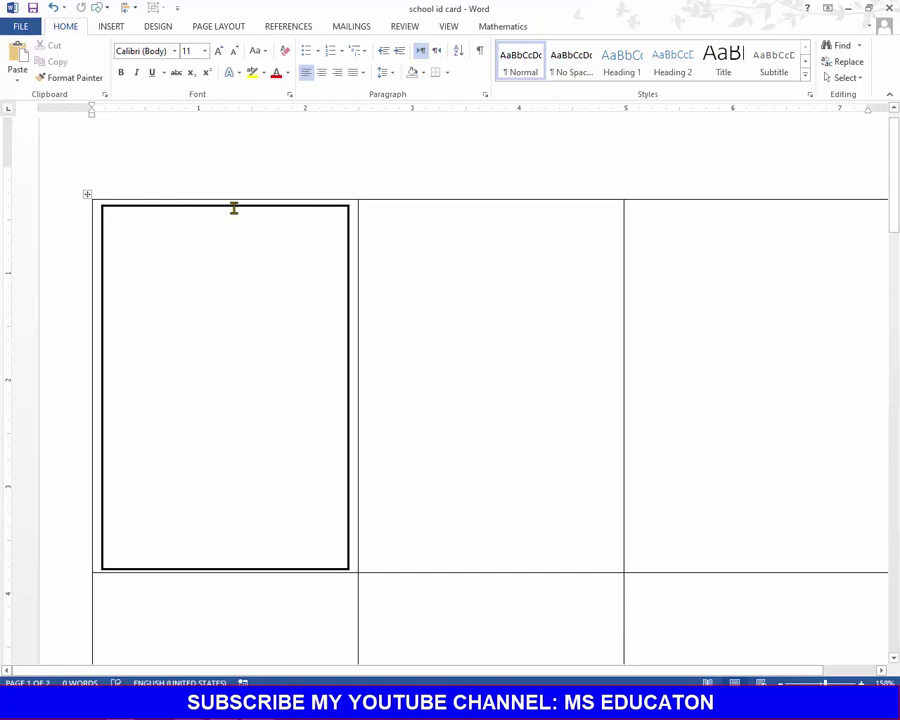
{"action": "key", "text": "ctrl+z"}
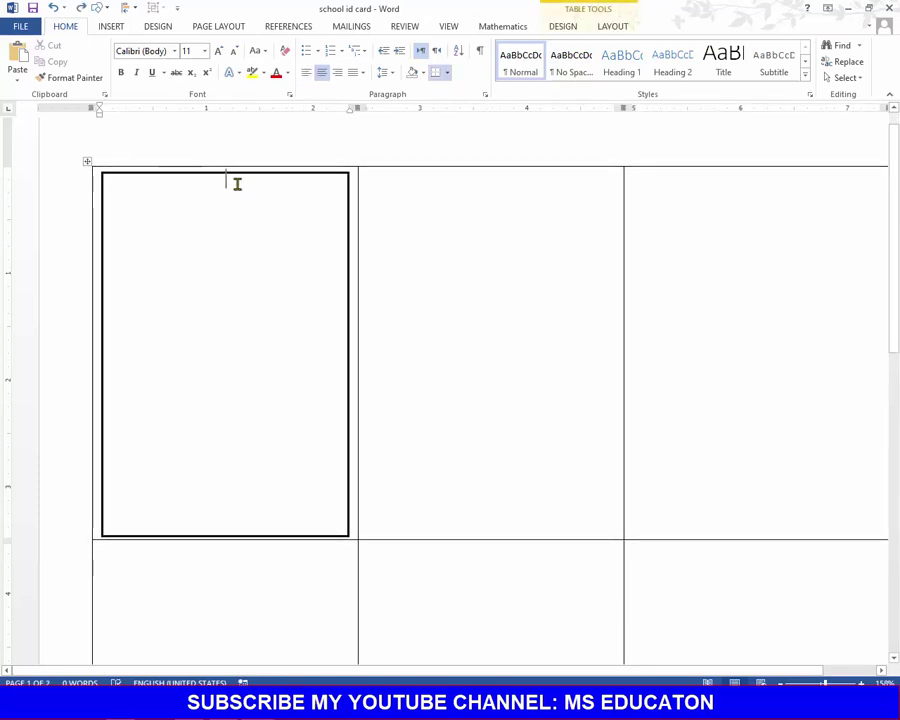
{"action": "left_click", "coordinate": [221, 590]}
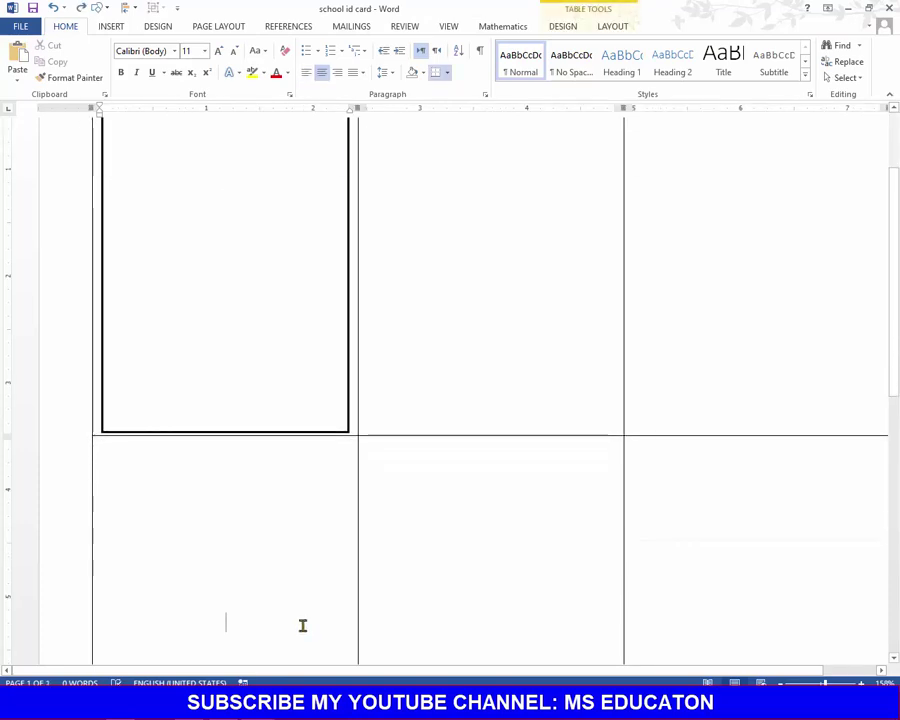
{"action": "key", "text": "Up"}
{"action": "scroll", "coordinate": [354, 592], "scroll_direction": "up", "scroll_amount": 1}
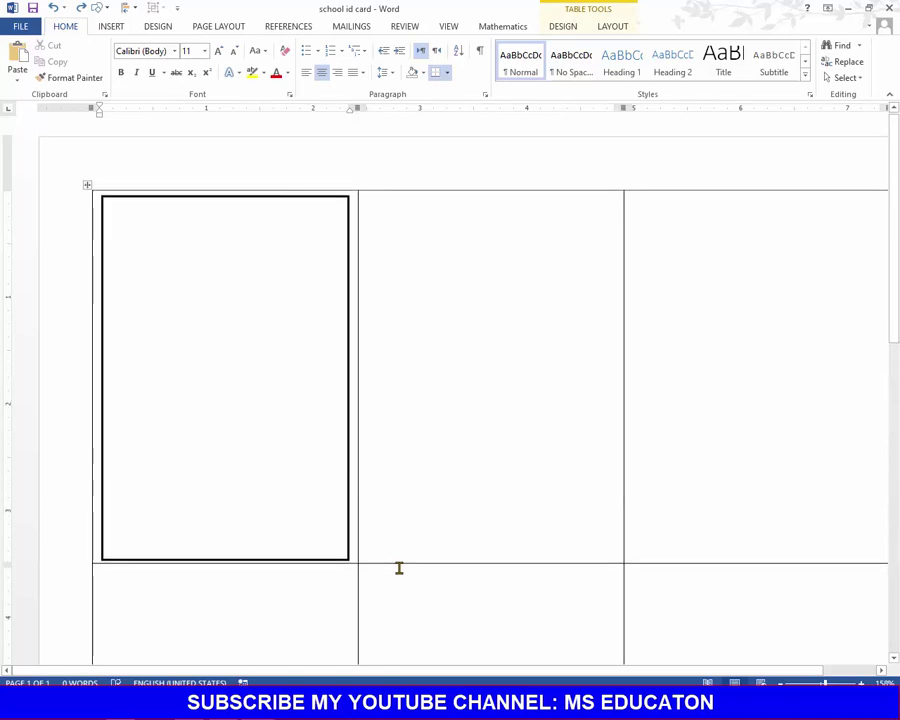
{"action": "key", "text": "Return"}
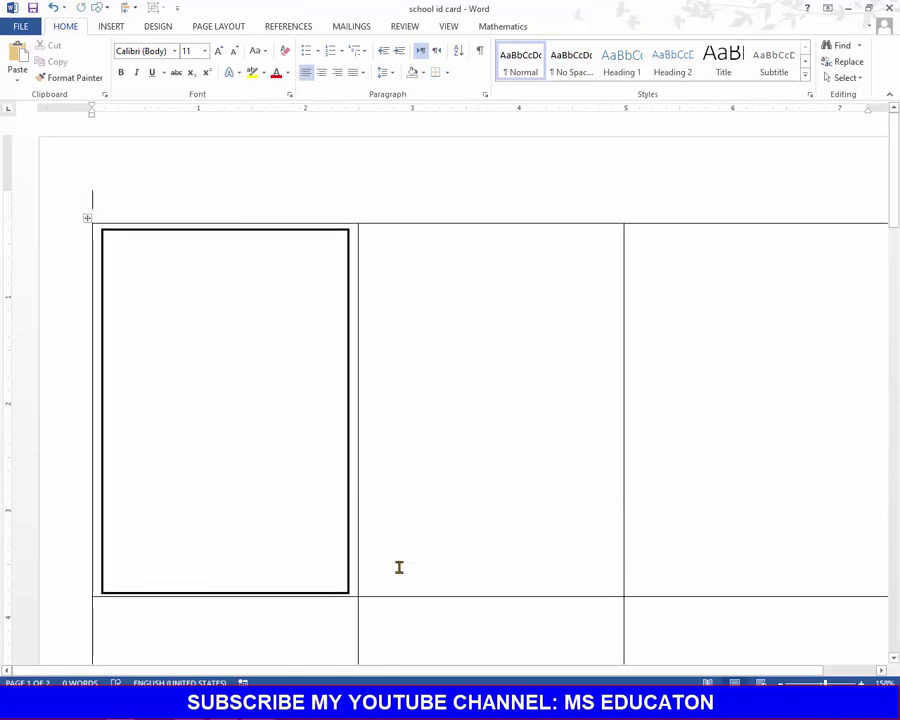
{"action": "key", "text": "ctrl+z"}
{"action": "type", "text": "S"}
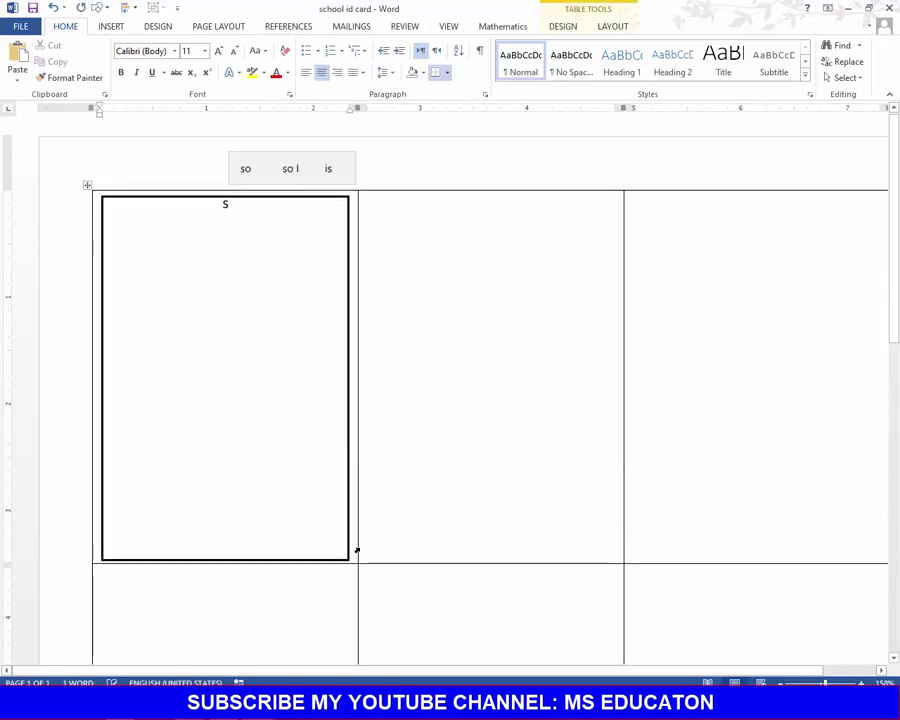
{"action": "key", "text": "Return"}
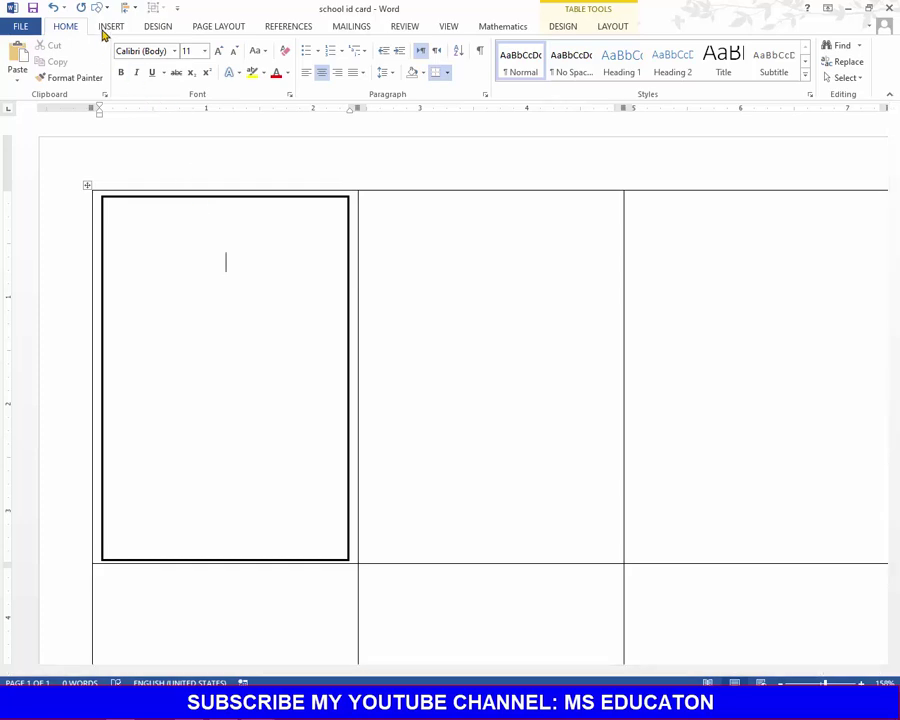
Draw a 0.45" × 2.3" rectangle band across the card's top edge.
{"action": "left_click", "coordinate": [104, 28]}
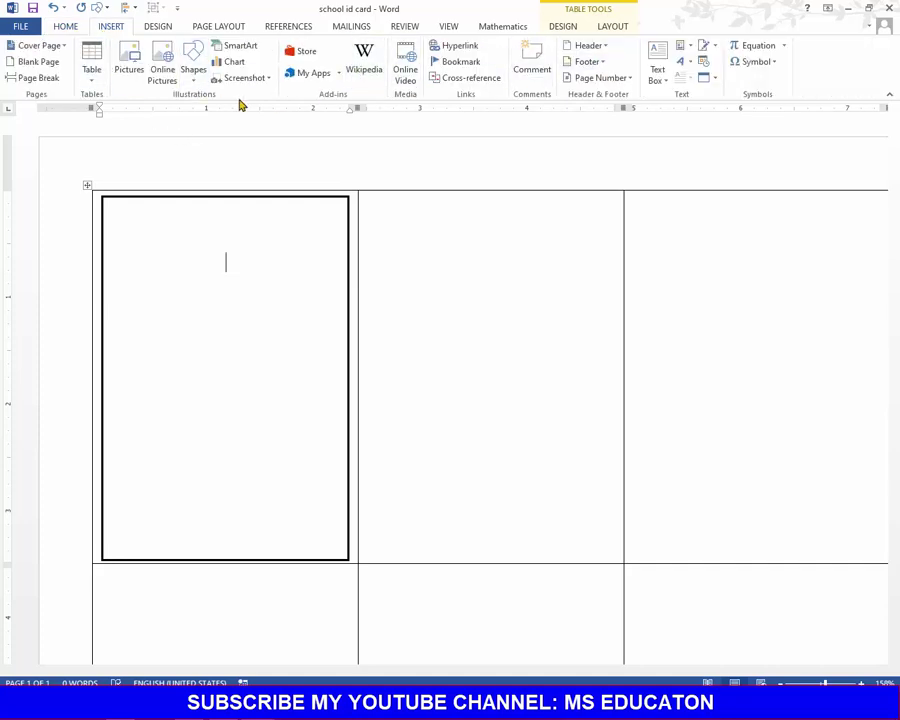
{"action": "left_click", "coordinate": [193, 72]}
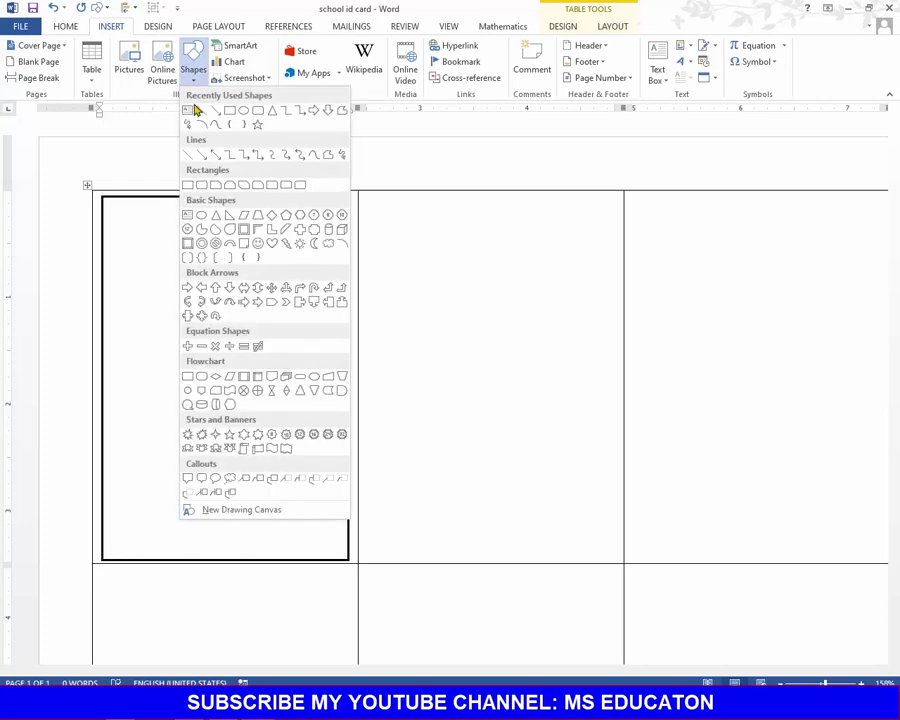
{"action": "left_click", "coordinate": [228, 111]}
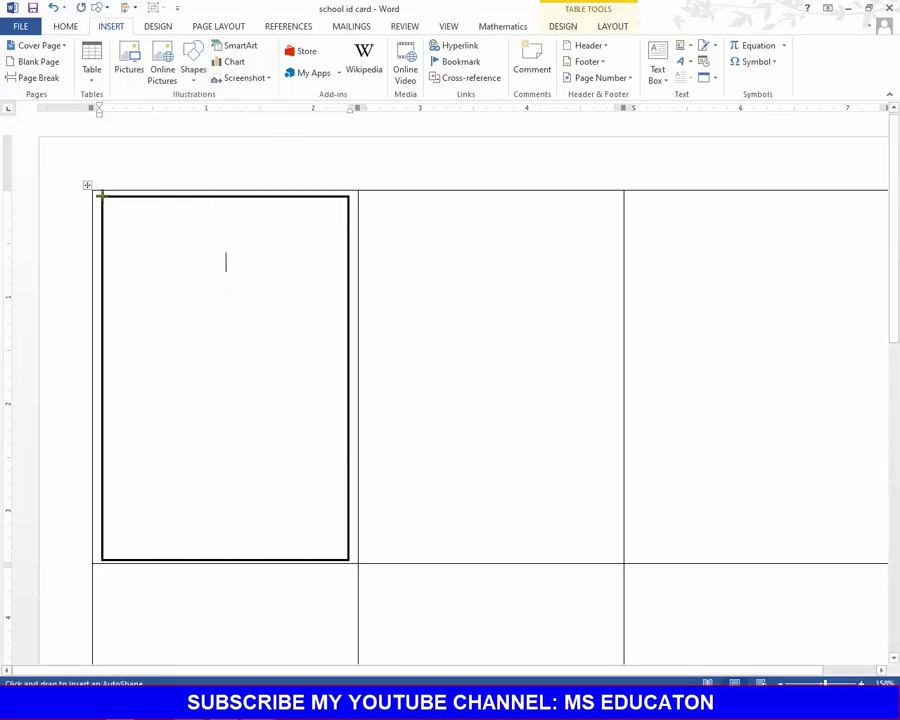
{"action": "left_click_drag", "start_coordinate": [102, 196], "coordinate": [346, 244]}
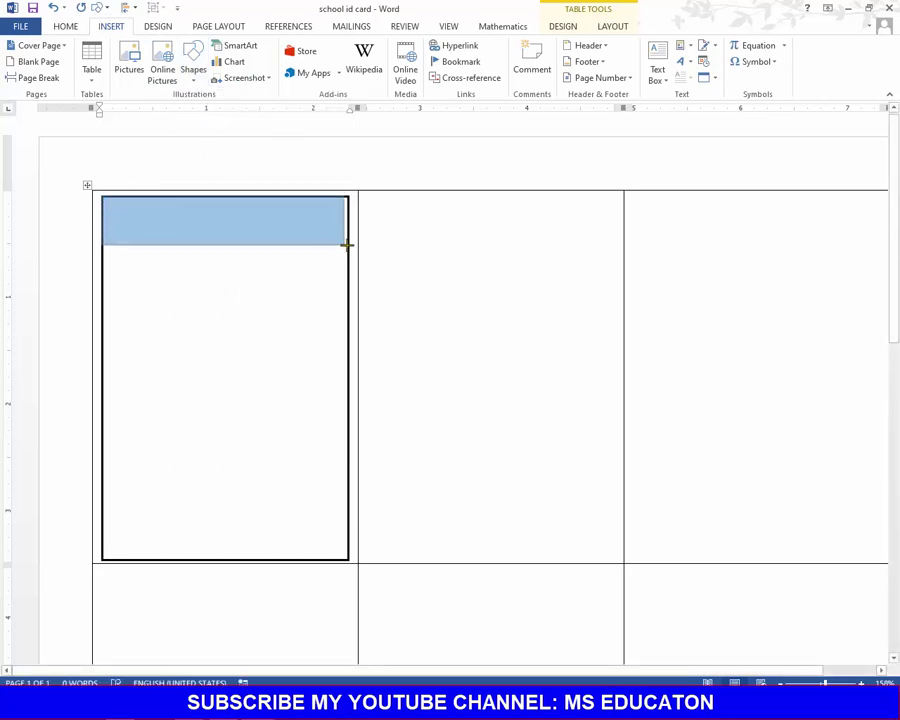
{"action": "left_click_drag", "start_coordinate": [346, 244], "coordinate": [346, 243]}
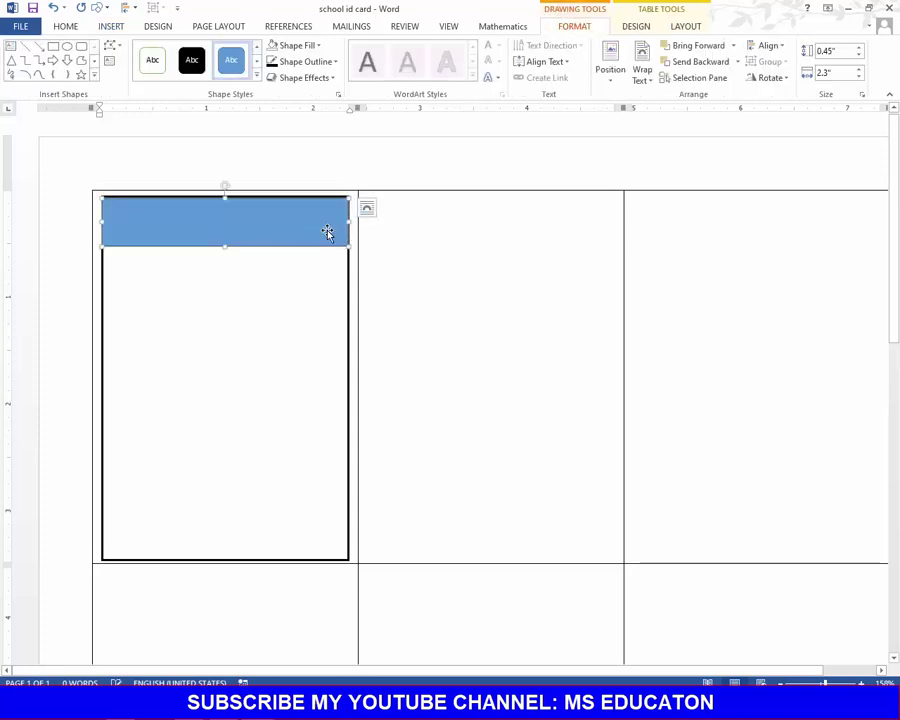
{"action": "scroll", "coordinate": [293, 249], "scroll_direction": "up", "scroll_amount": 2, "text": "ctrl"}
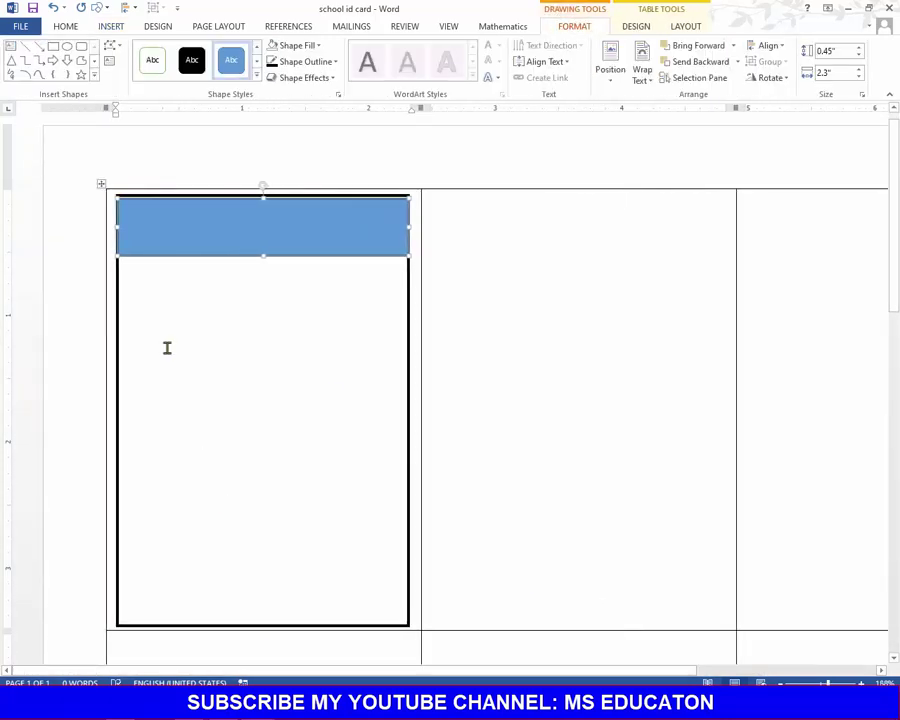
Fill the header bar green and remove its outline.
{"action": "left_click", "coordinate": [301, 50]}
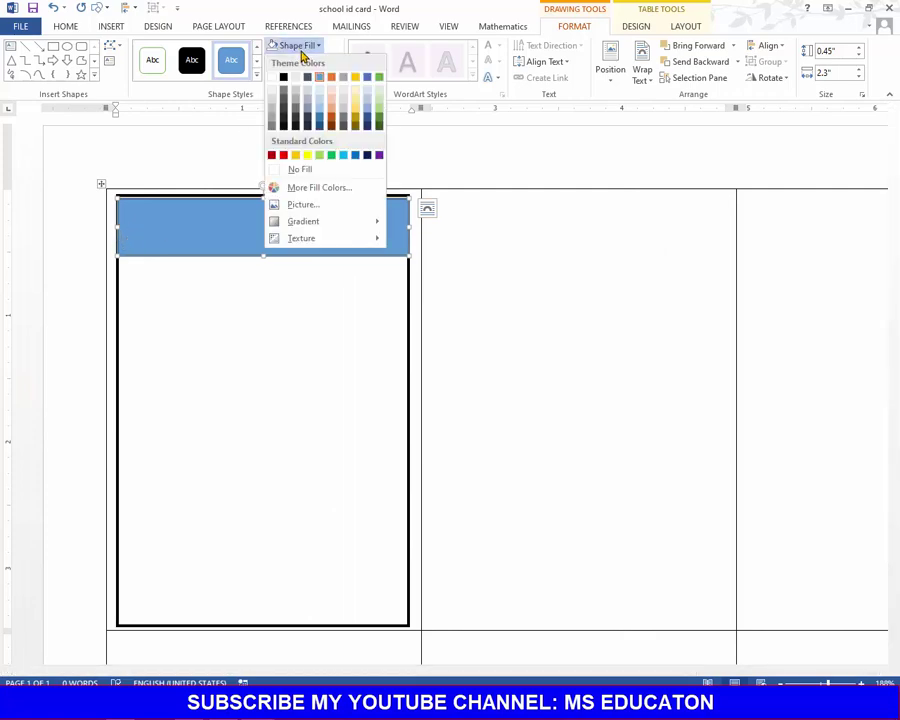
{"action": "left_click", "coordinate": [331, 155]}
{"action": "left_click", "coordinate": [150, 318]}
{"action": "left_click", "coordinate": [156, 238]}
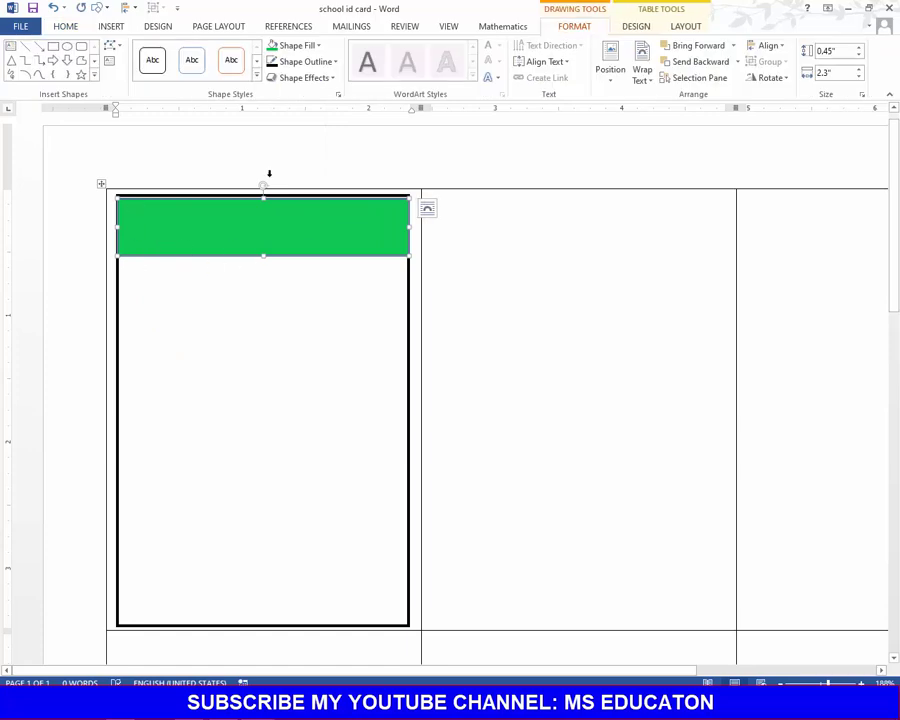
{"action": "left_click", "coordinate": [305, 61]}
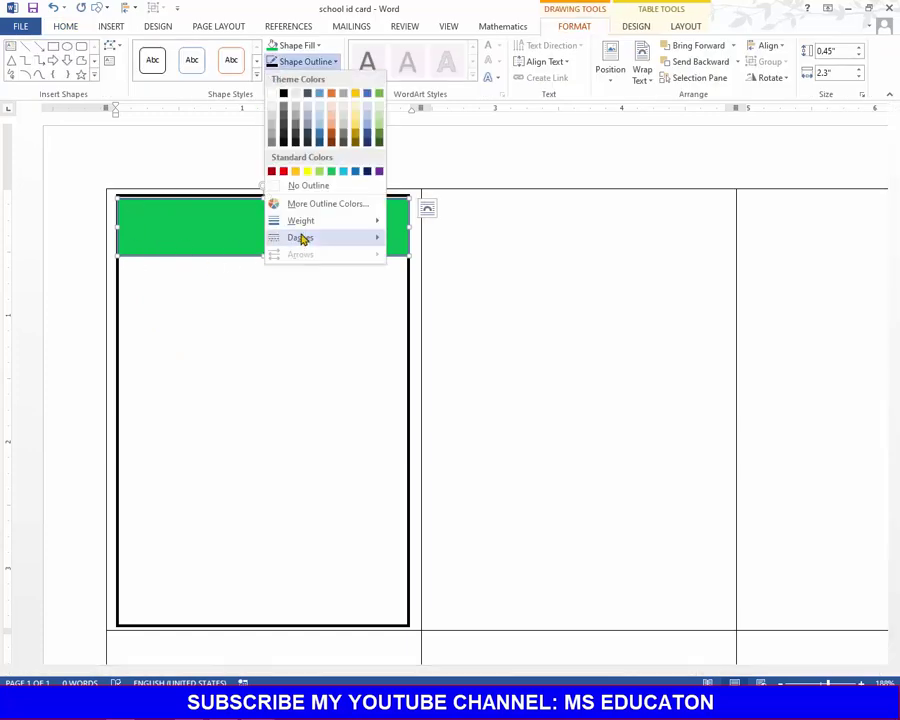
{"action": "left_click", "coordinate": [310, 186]}
Turn on Select Objects mode and select the green header rectangle.
{"action": "left_click", "coordinate": [468, 392]}
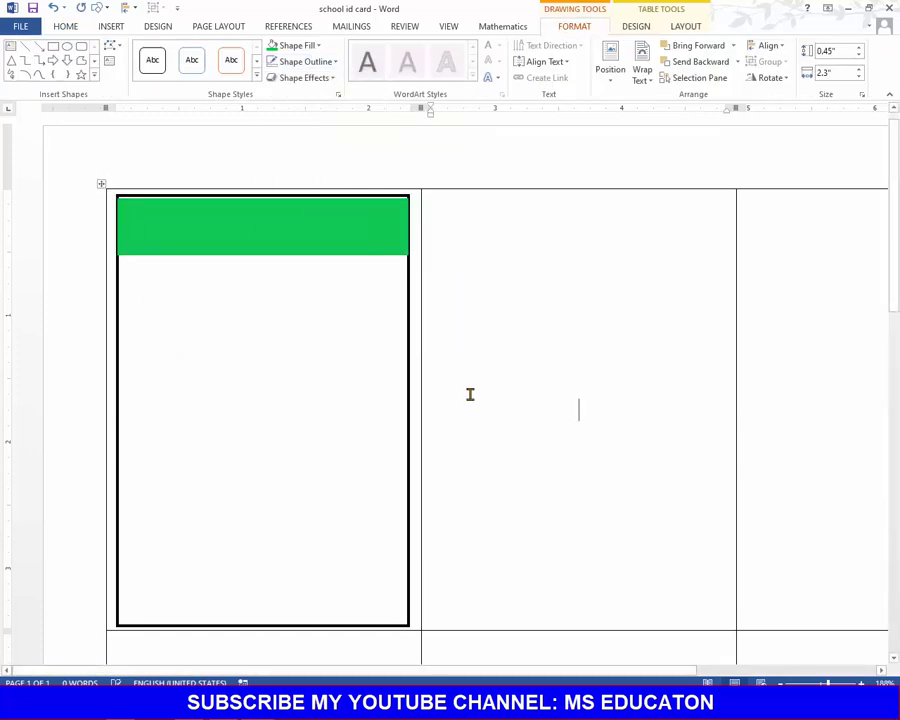
{"action": "left_click", "coordinate": [361, 250]}
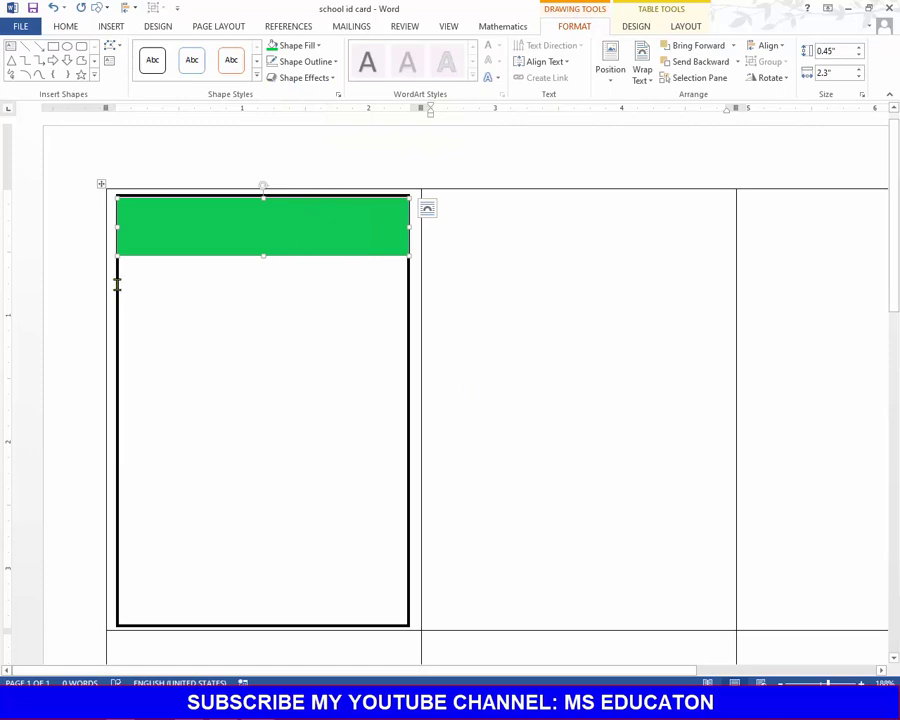
{"action": "key", "text": "Escape"}
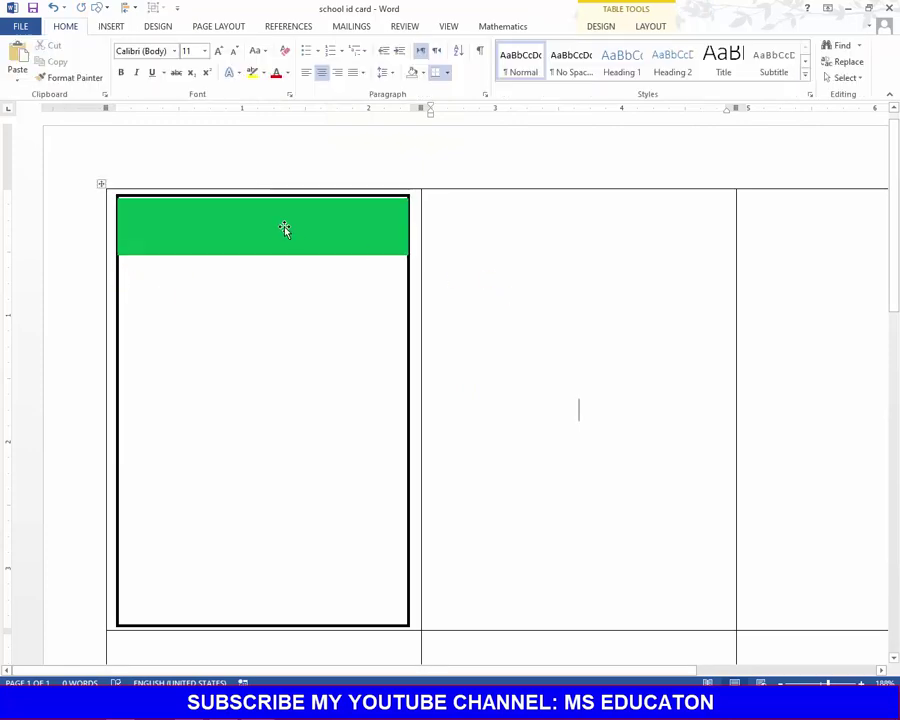
{"action": "left_click", "coordinate": [309, 229]}
{"action": "left_click", "coordinate": [62, 27]}
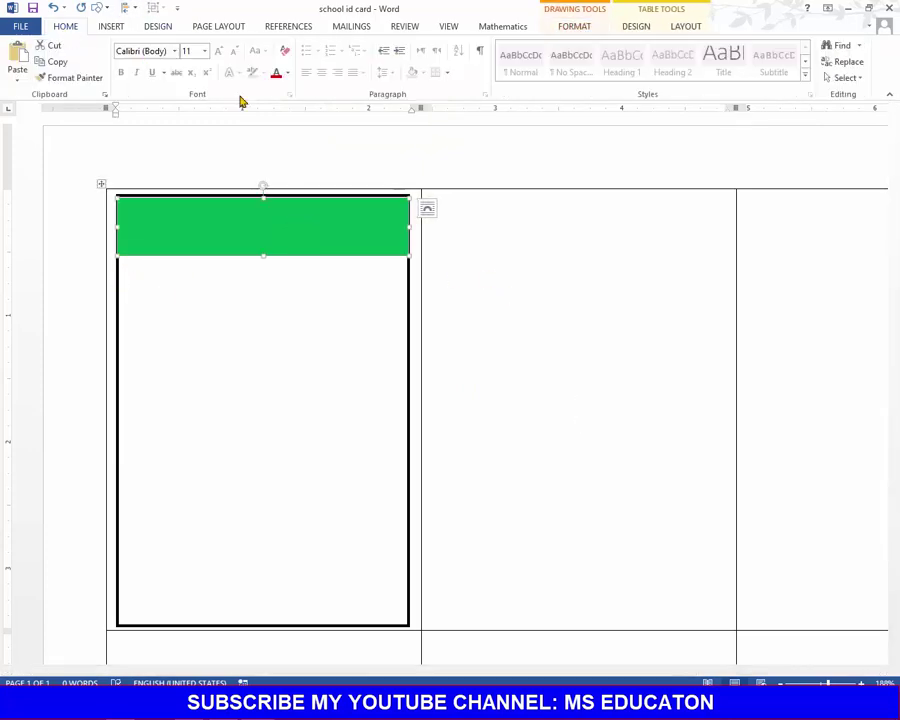
{"action": "left_click", "coordinate": [117, 285]}
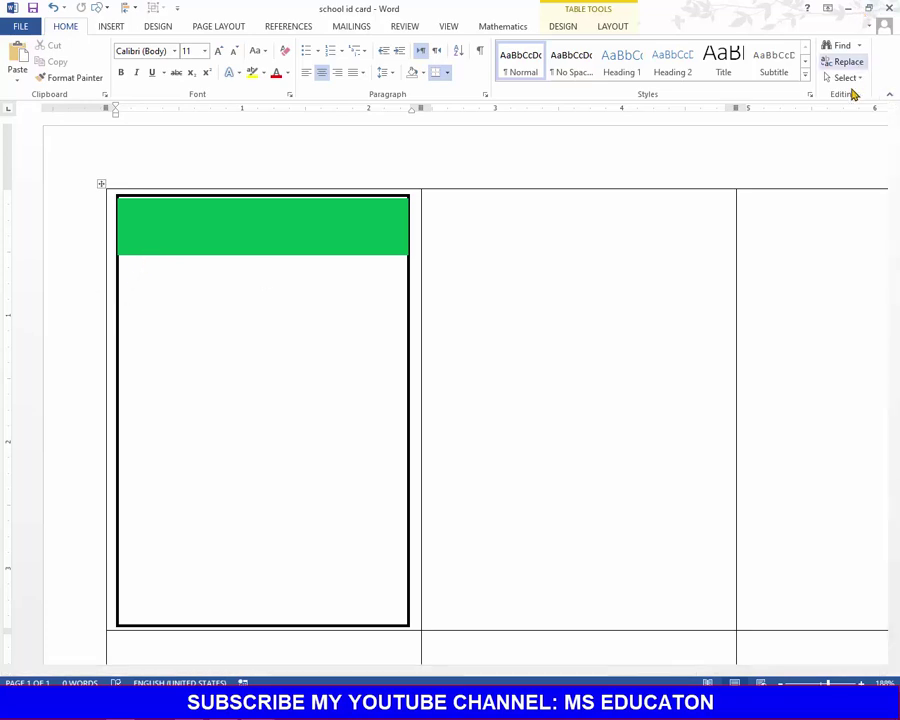
{"action": "left_click", "coordinate": [849, 84]}
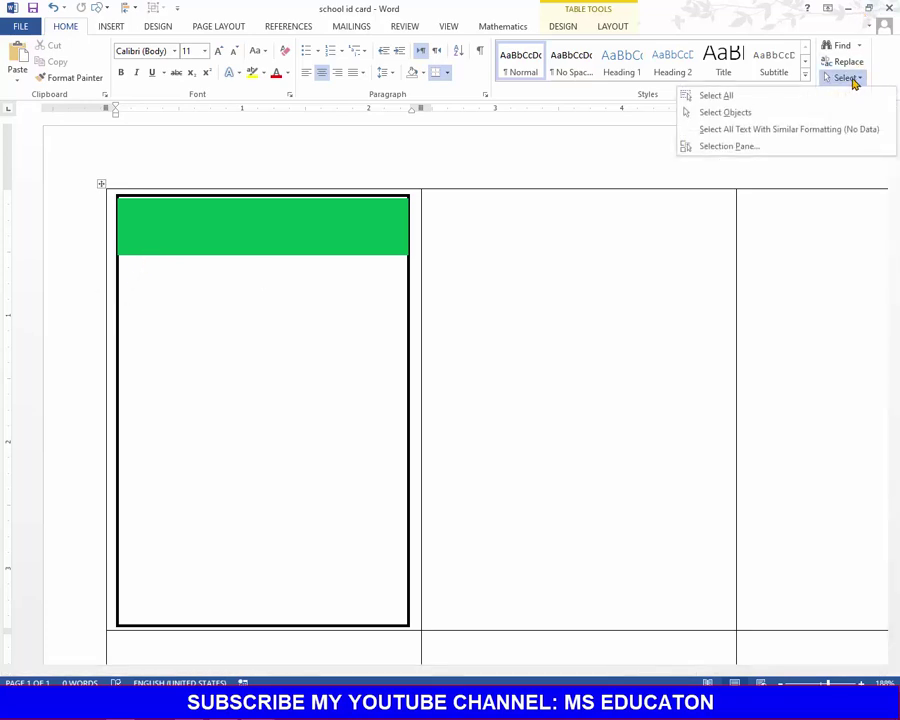
{"action": "left_click", "coordinate": [724, 113]}
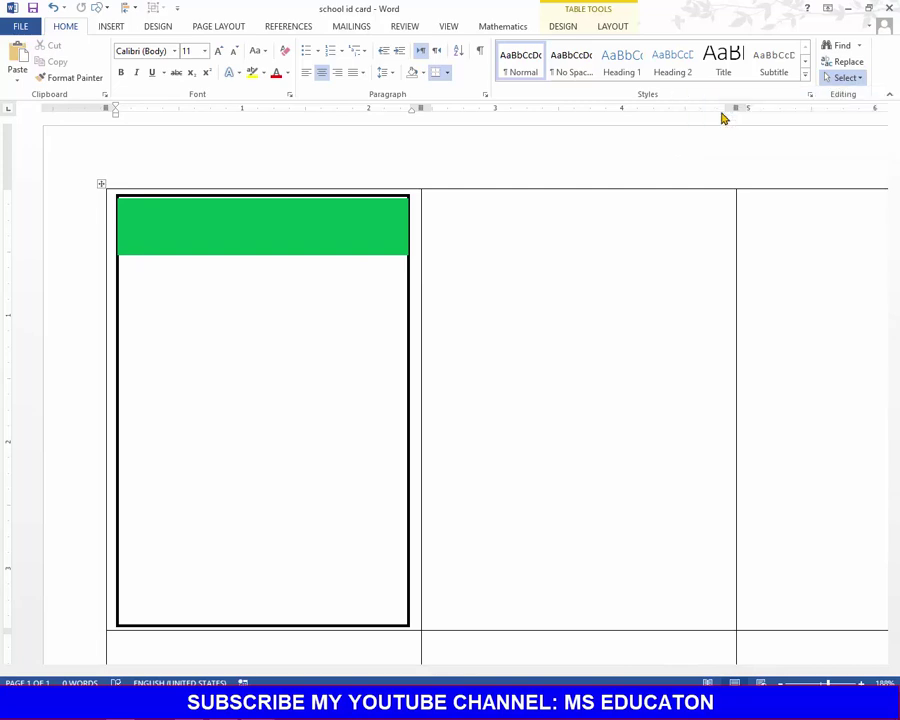
{"action": "left_click", "coordinate": [391, 241]}
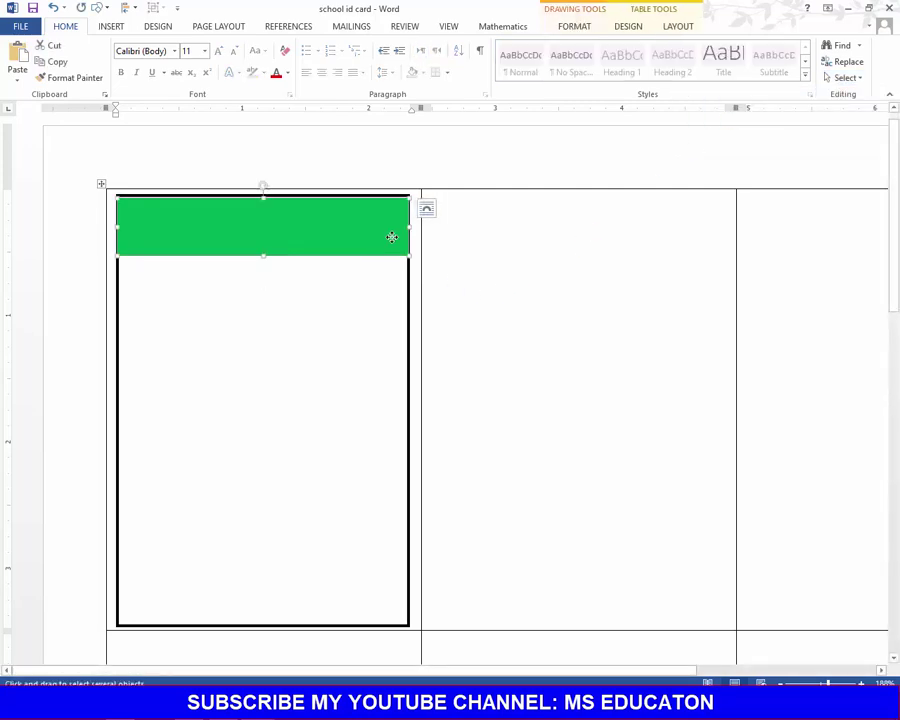
Select the green bar with the card frame and align them by their top edges.
{"action": "left_click", "coordinate": [408, 289], "text": "shift"}
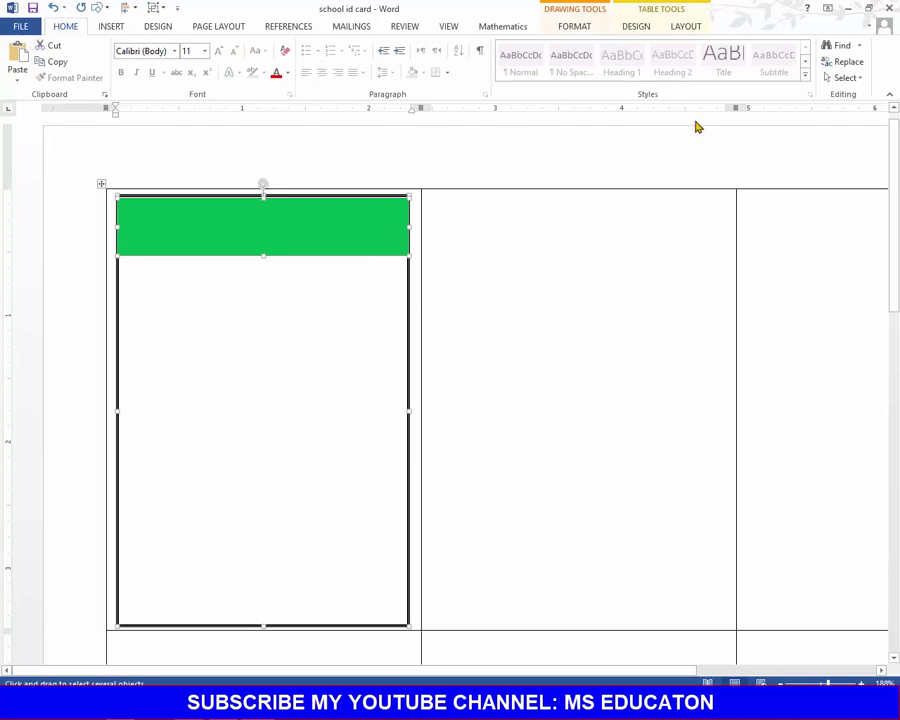
{"action": "left_click", "coordinate": [686, 27]}
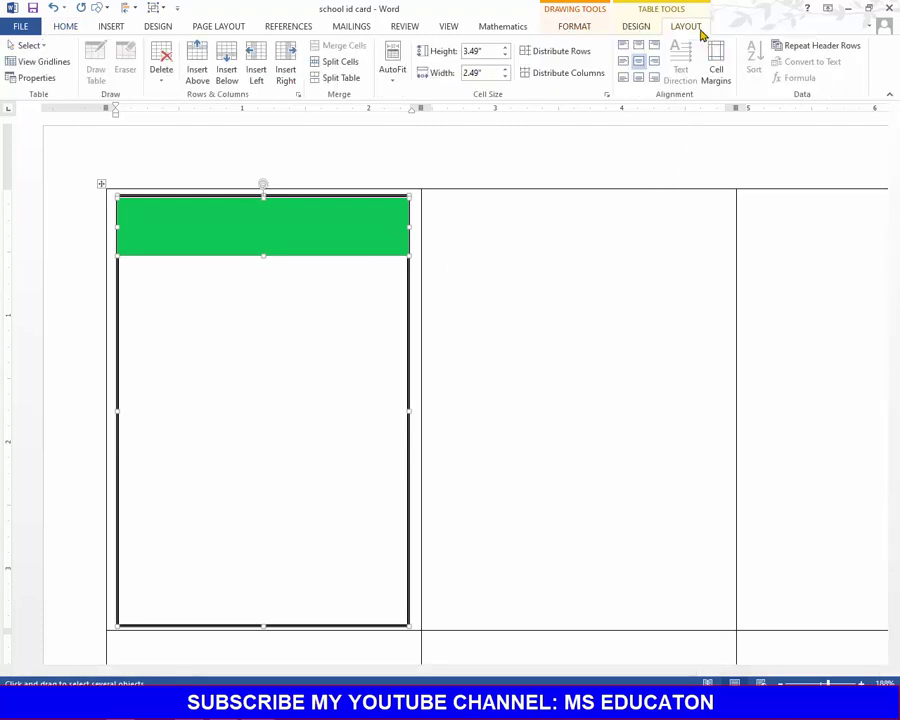
{"action": "left_click", "coordinate": [588, 28]}
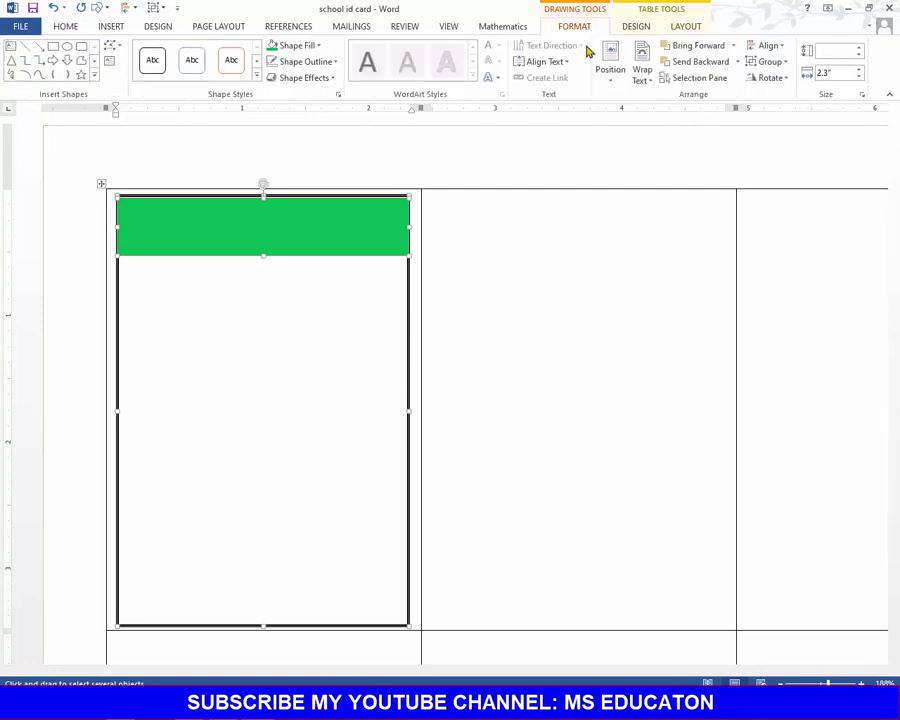
{"action": "left_click", "coordinate": [766, 46]}
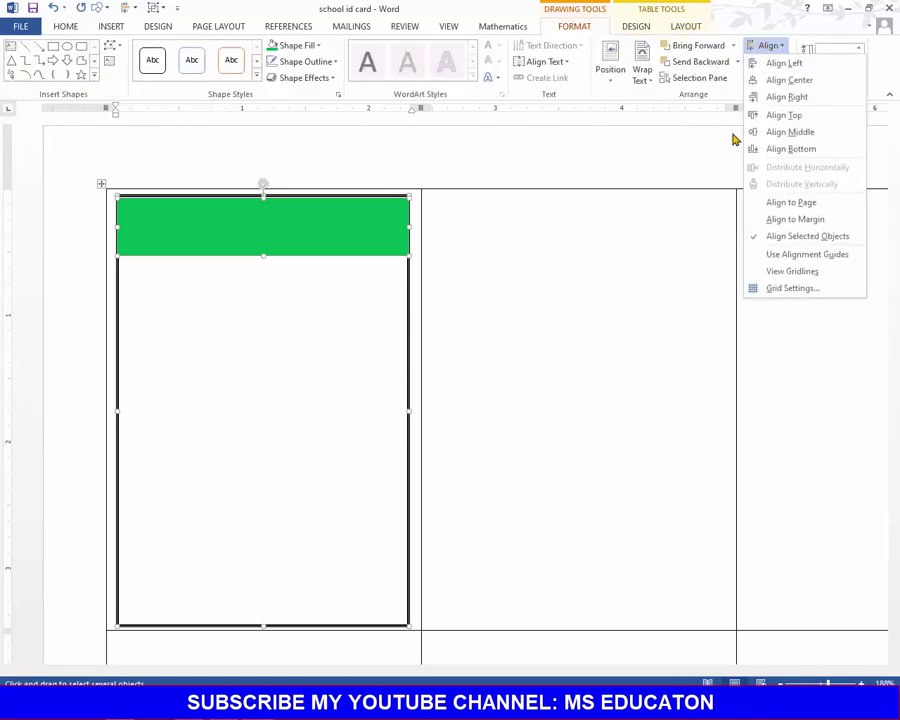
{"action": "left_click", "coordinate": [782, 116]}
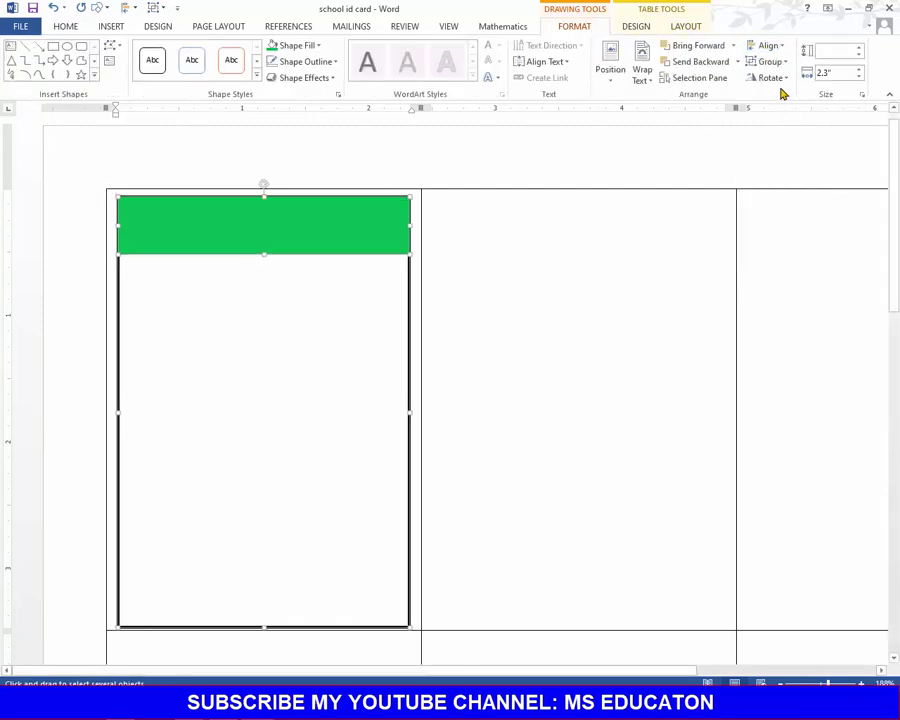
{"action": "left_click", "coordinate": [769, 45]}
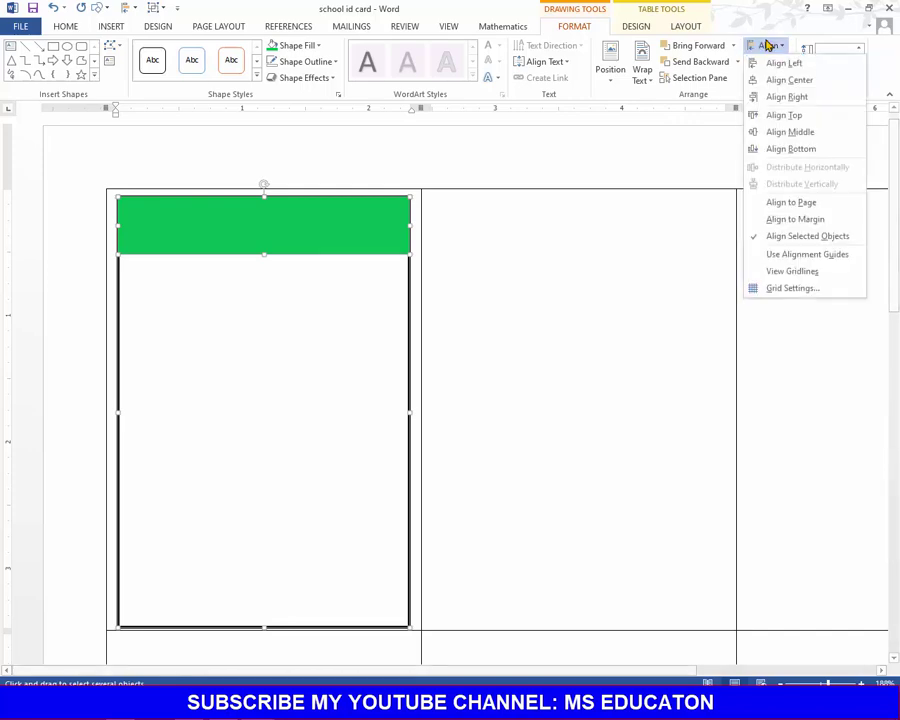
{"action": "left_click", "coordinate": [785, 133]}
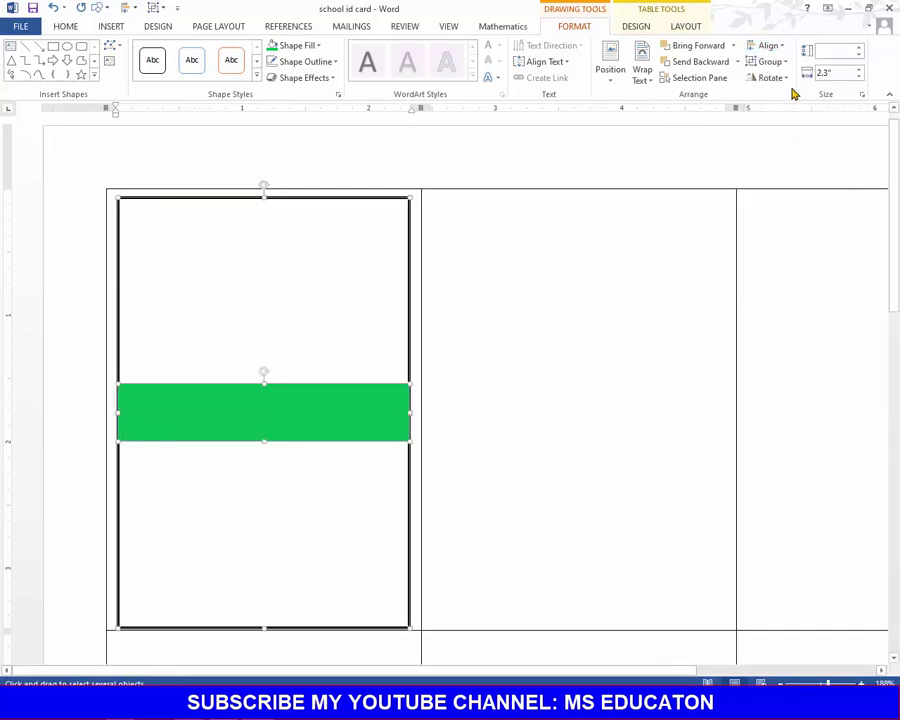
{"action": "left_click", "coordinate": [778, 47]}
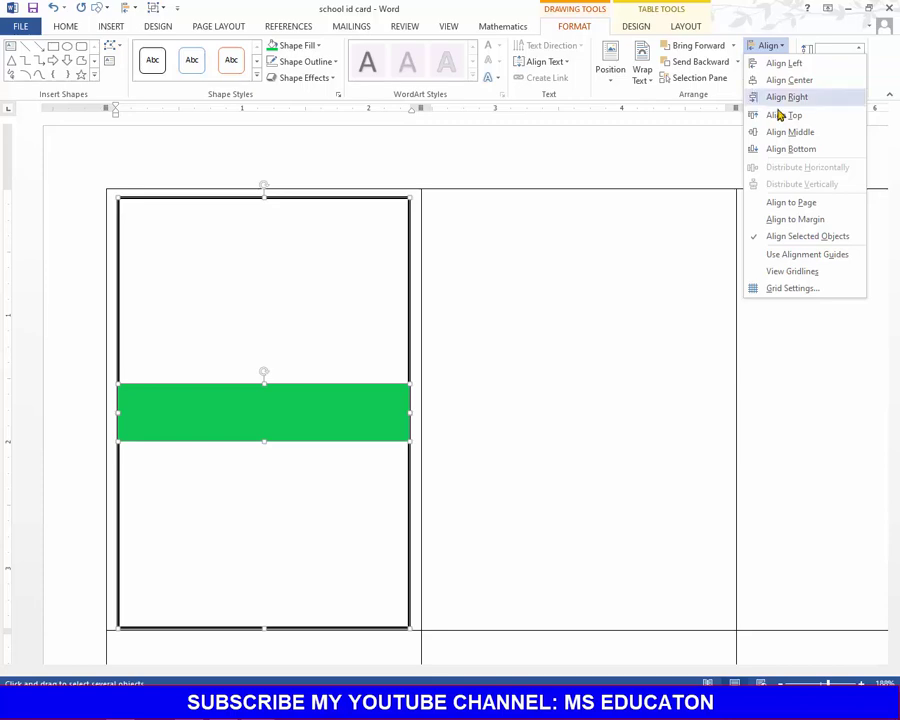
{"action": "left_click", "coordinate": [779, 95]}
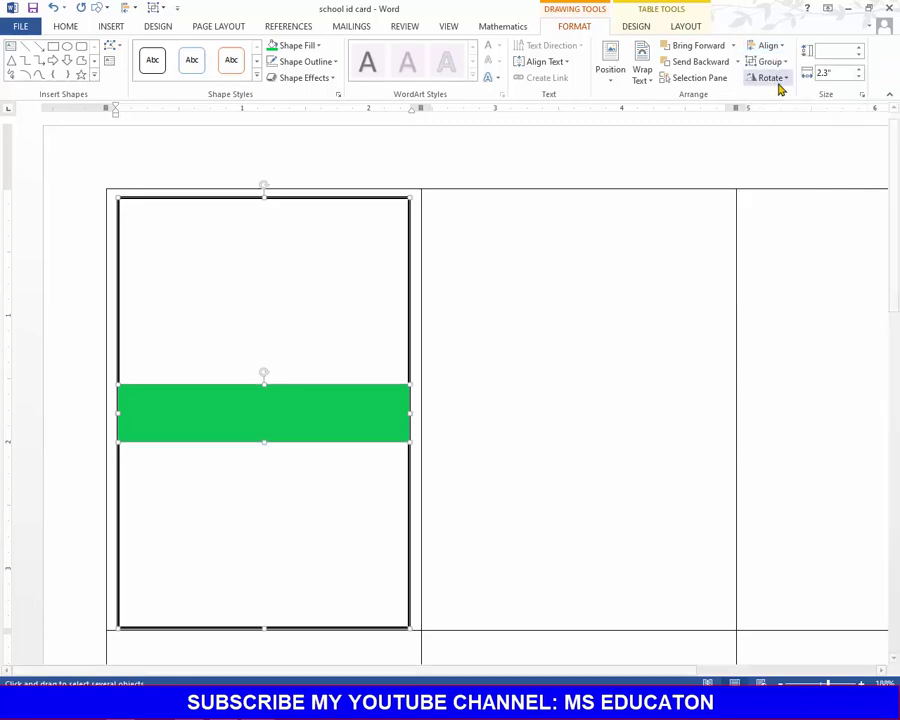
{"action": "left_click", "coordinate": [769, 47]}
{"action": "left_click", "coordinate": [791, 117]}
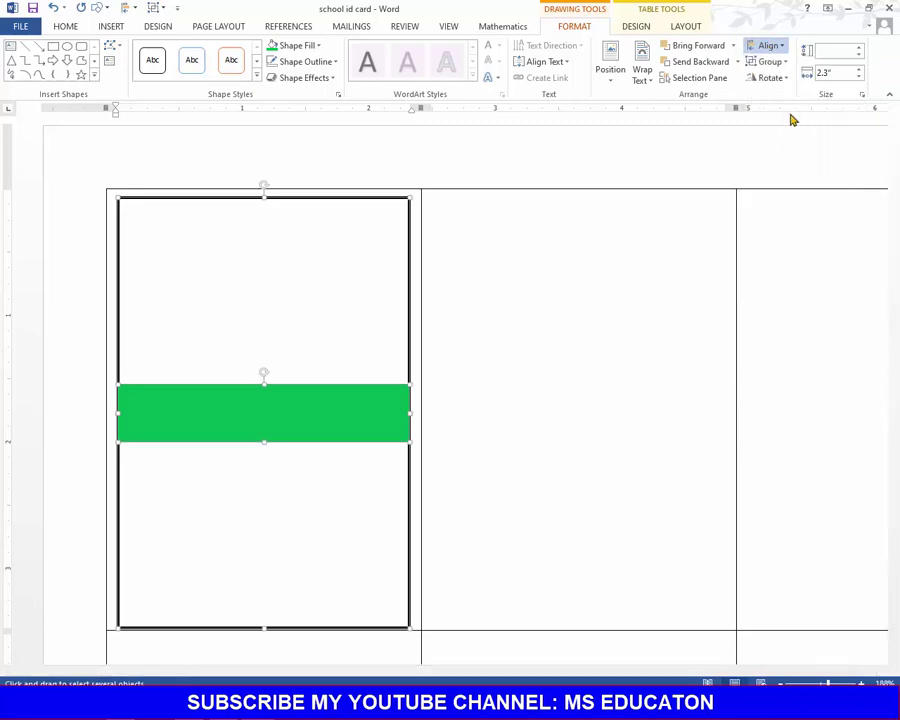
Set the green header bar's text wrapping to Behind Text.
{"action": "left_click", "coordinate": [505, 307]}
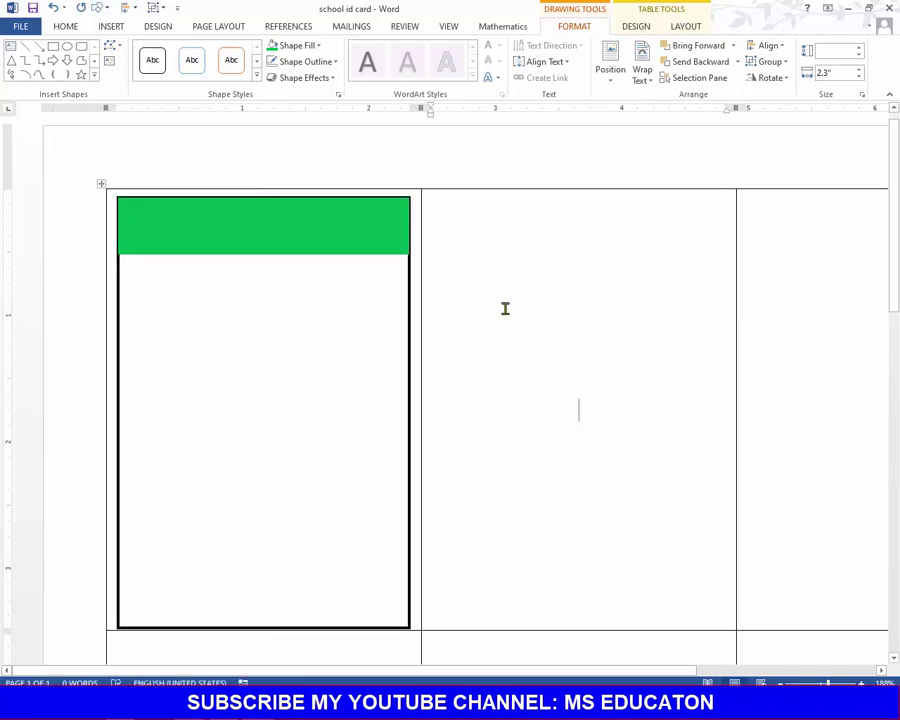
{"action": "left_click", "coordinate": [206, 222]}
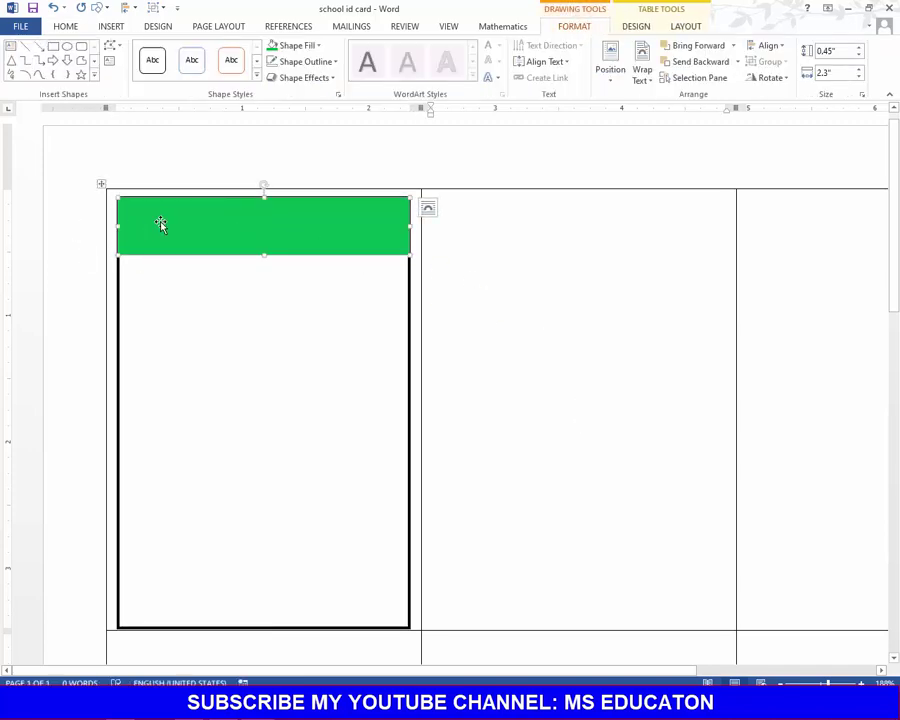
{"action": "left_click", "coordinate": [112, 290]}
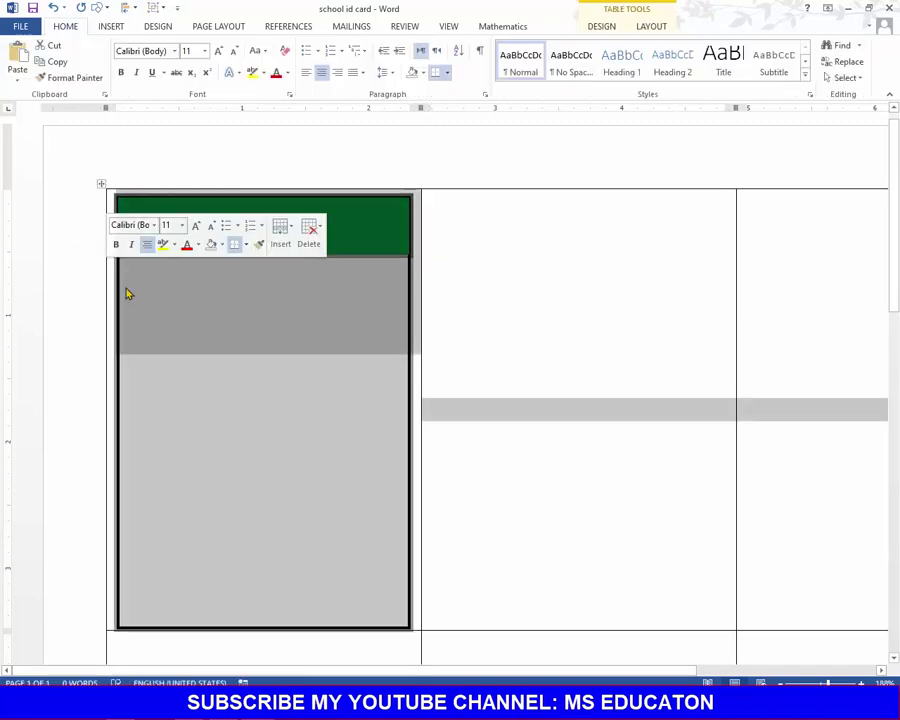
{"action": "left_click", "coordinate": [354, 218]}
{"action": "left_click", "coordinate": [508, 277]}
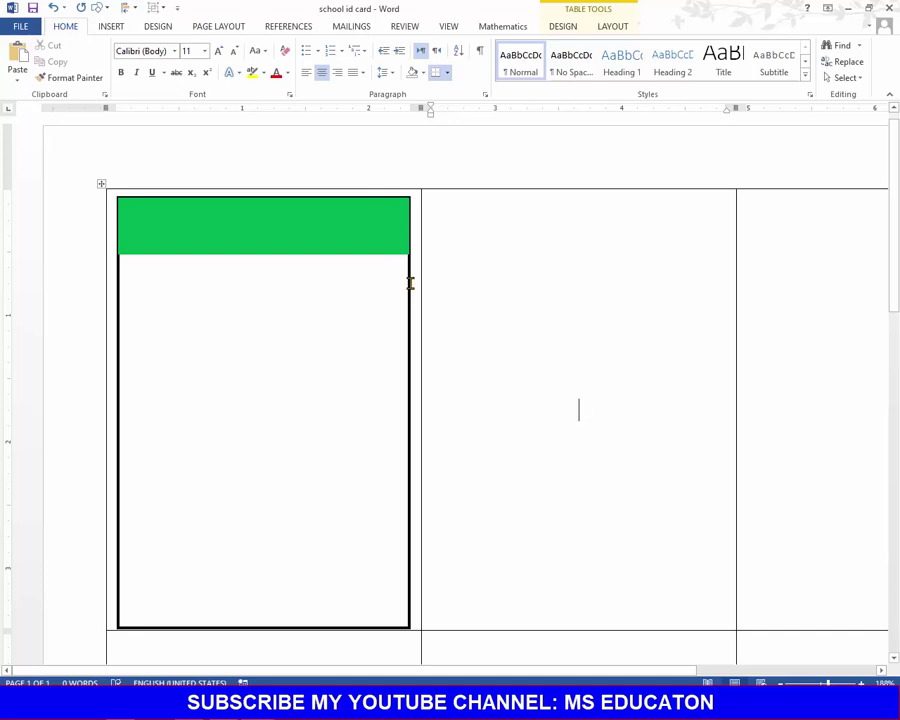
{"action": "left_click", "coordinate": [144, 224]}
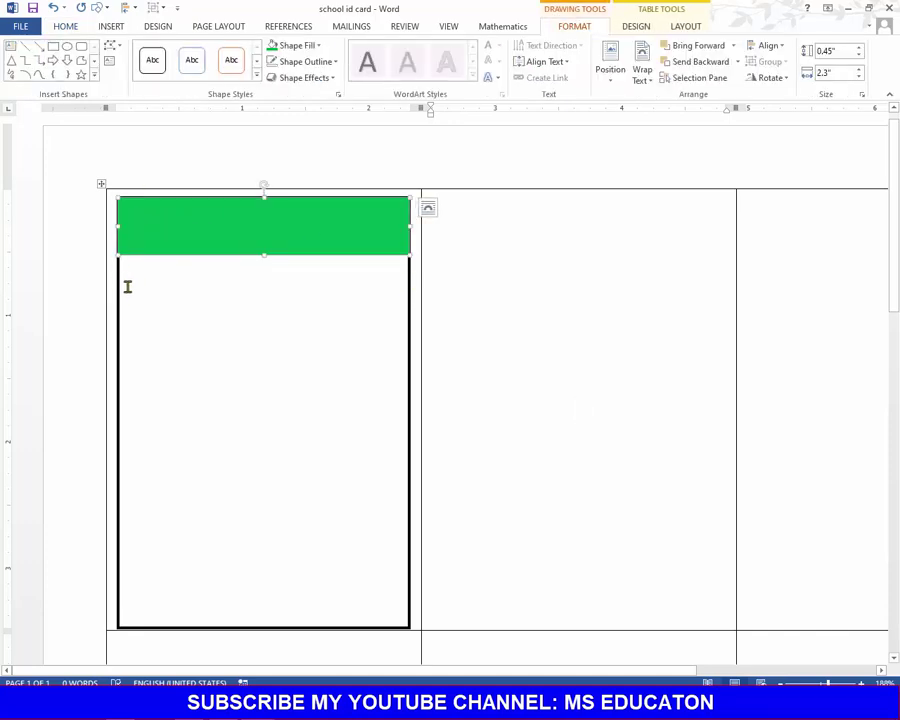
{"action": "left_click", "coordinate": [76, 291]}
{"action": "left_click", "coordinate": [352, 224]}
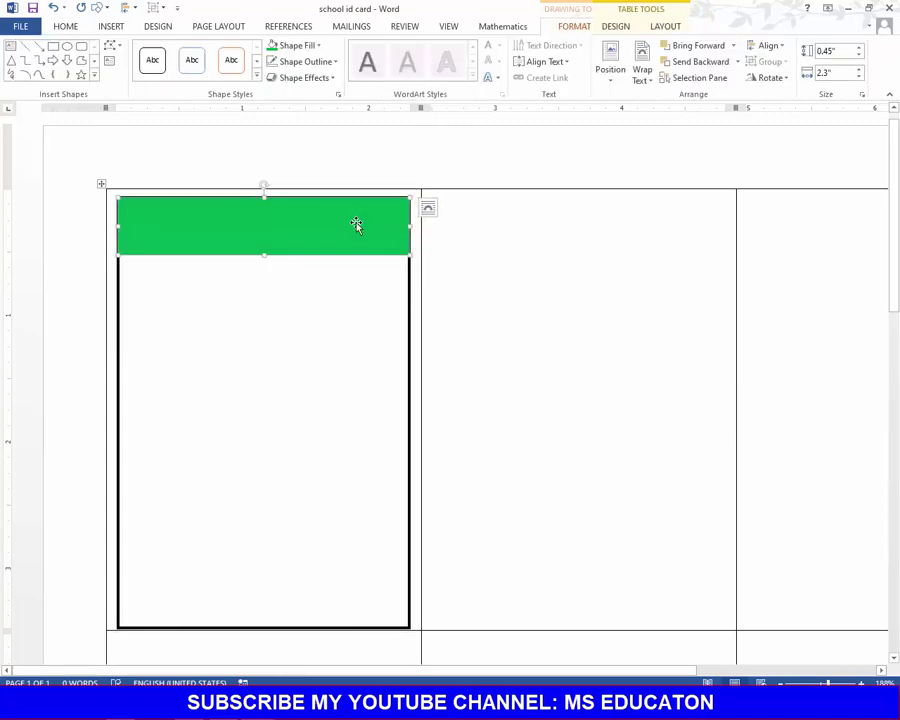
{"action": "left_click", "coordinate": [427, 209]}
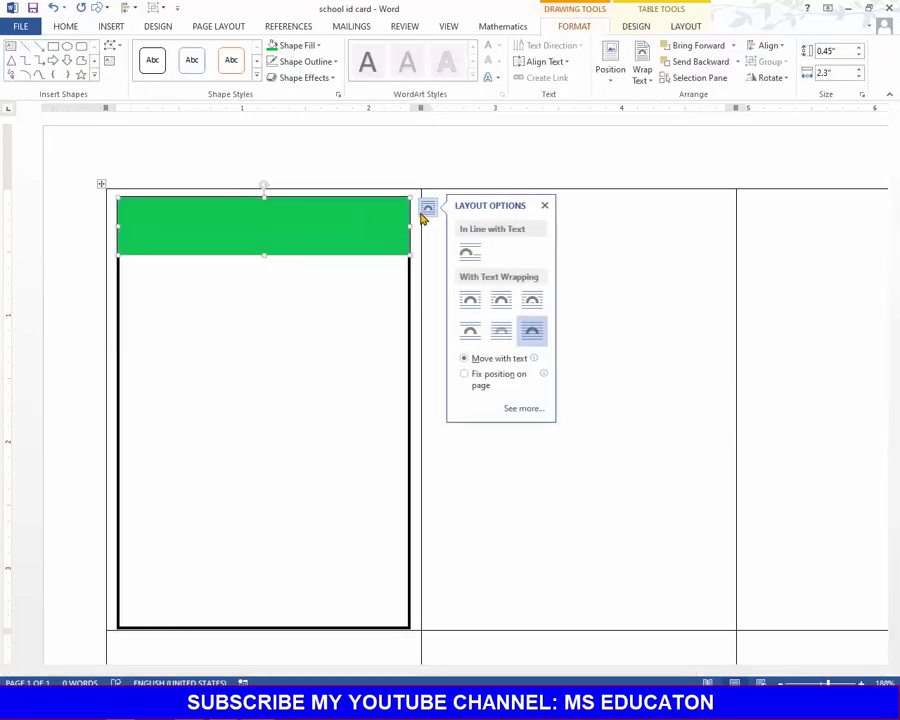
{"action": "left_click", "coordinate": [502, 340]}
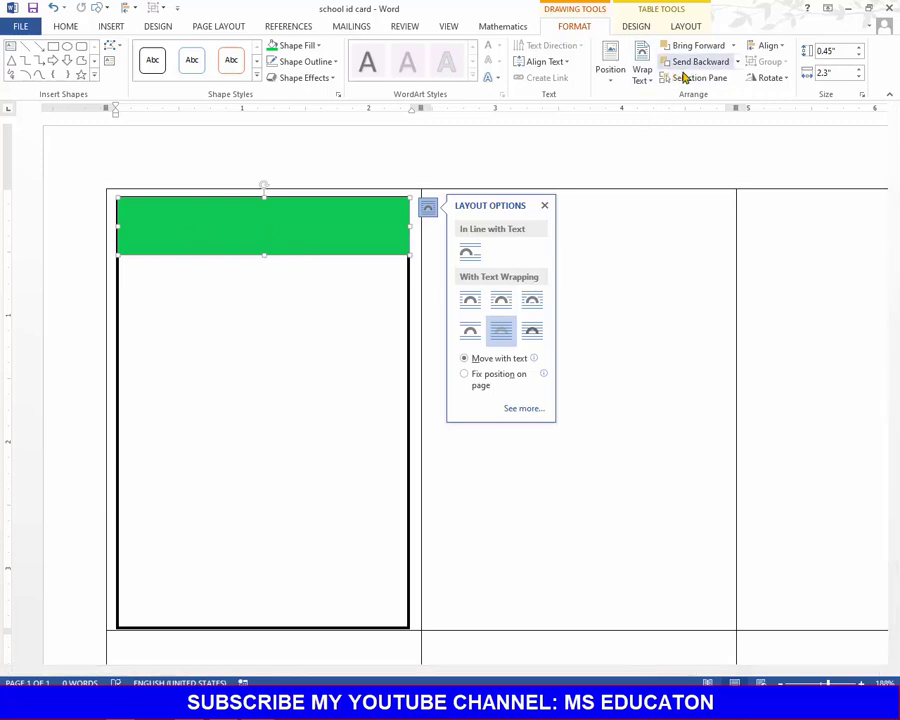
Send the green header bar to the back.
{"action": "left_click", "coordinate": [737, 62]}
{"action": "left_click", "coordinate": [713, 96]}
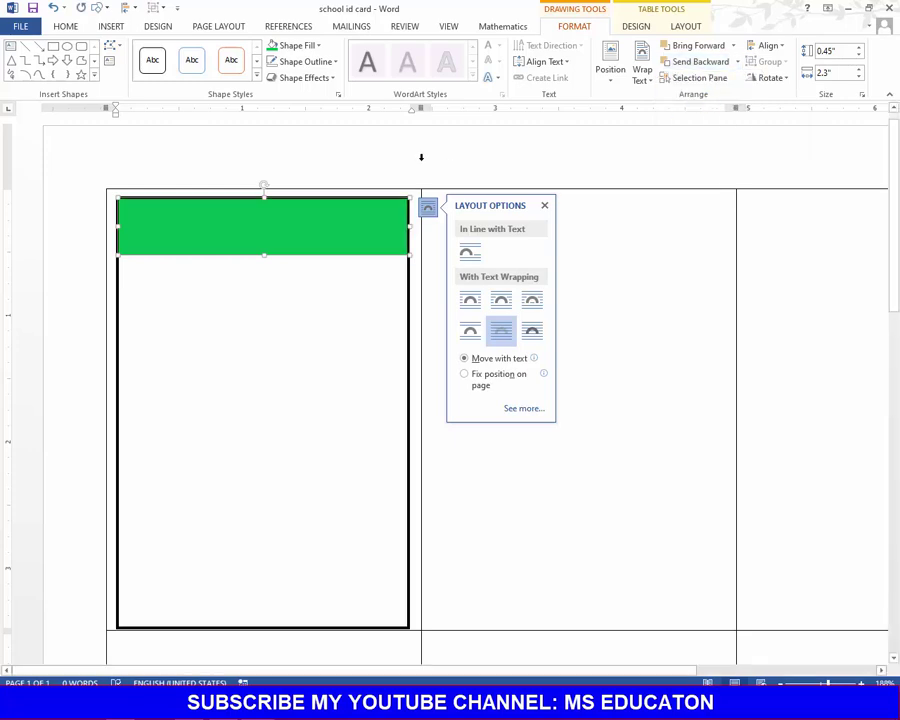
{"action": "left_click", "coordinate": [438, 322]}
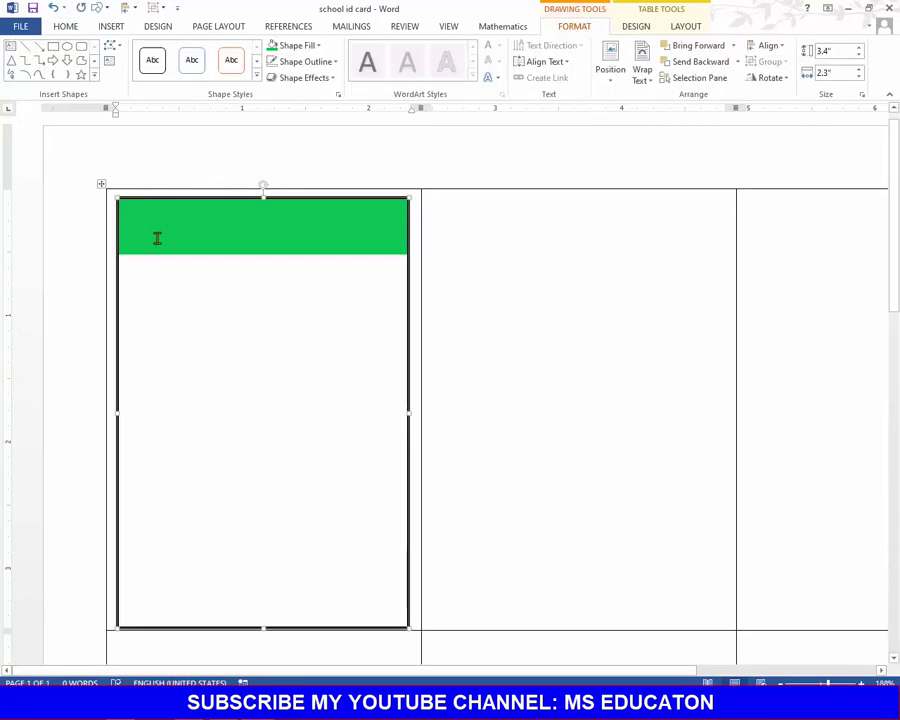
{"action": "left_click", "coordinate": [599, 343]}
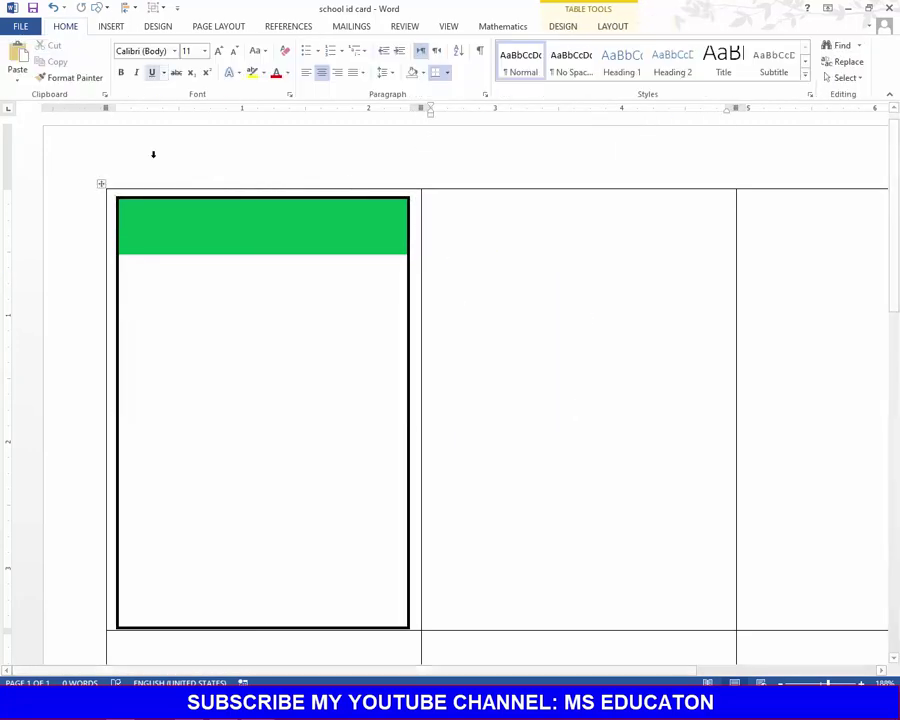
{"action": "left_click", "coordinate": [110, 30]}
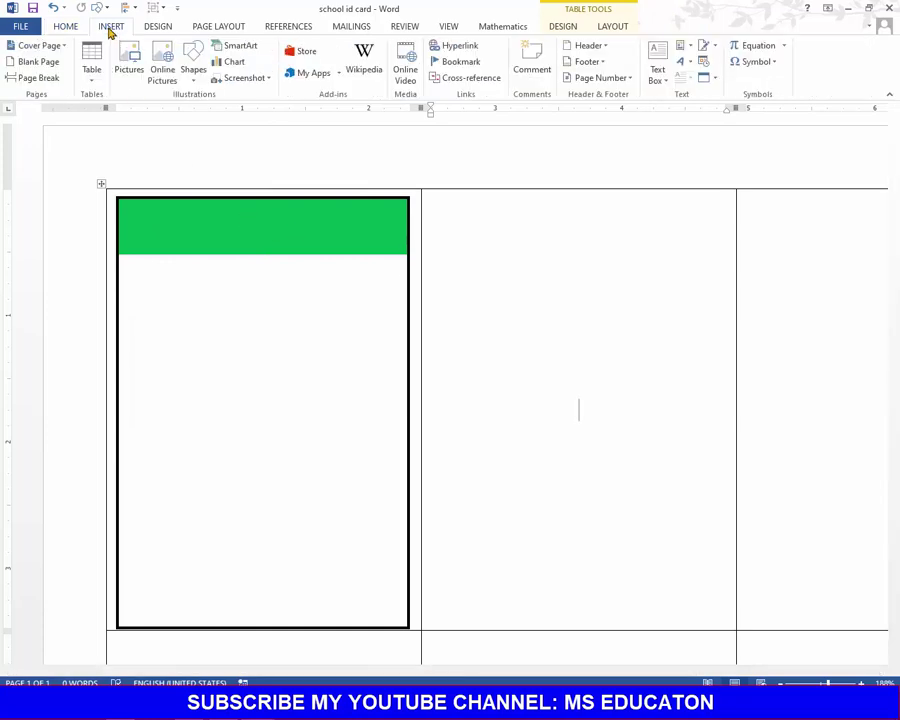
Draw a text box over the green header bar and type 'MS Education'.
{"action": "left_click", "coordinate": [655, 84]}
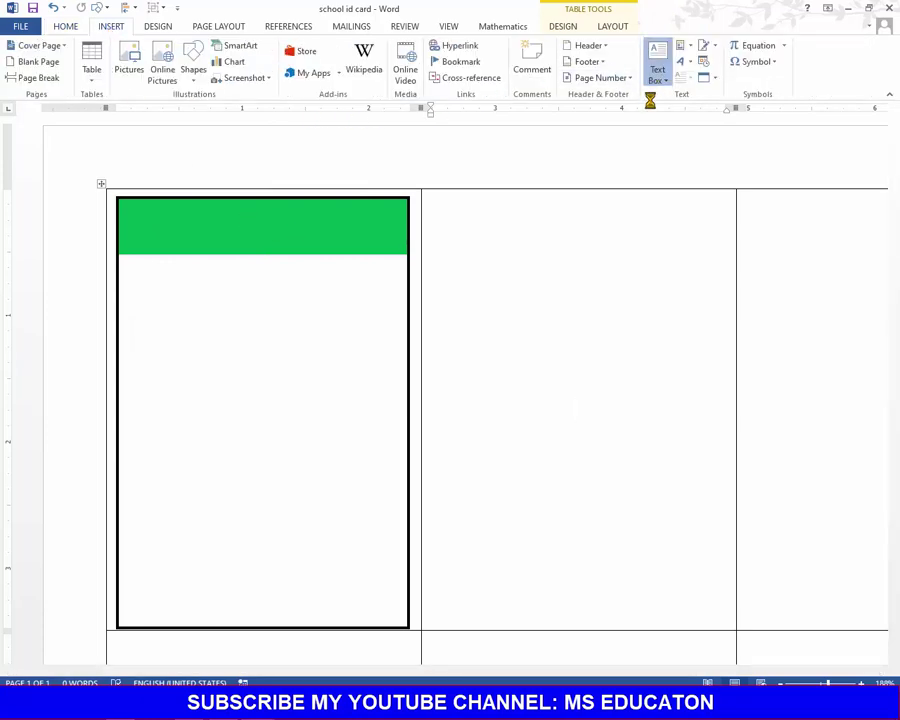
{"action": "left_click", "coordinate": [653, 505]}
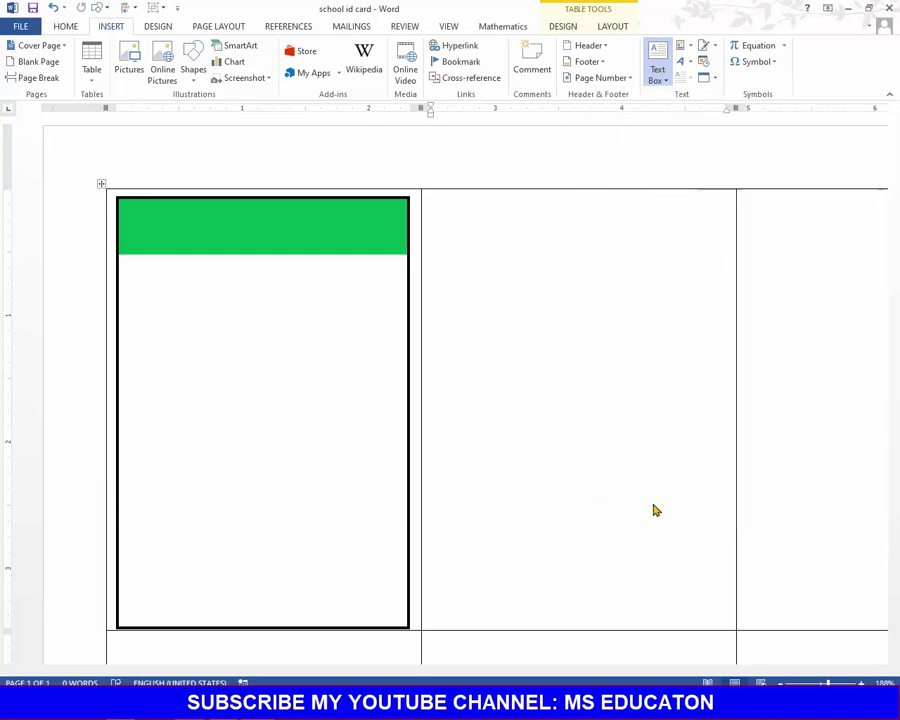
{"action": "mouse_move", "coordinate": [118, 199]}
{"action": "left_mouse_down"}
{"action": "mouse_move", "coordinate": [136, 234]}
{"action": "mouse_move", "coordinate": [408, 252]}
{"action": "left_mouse_up"}
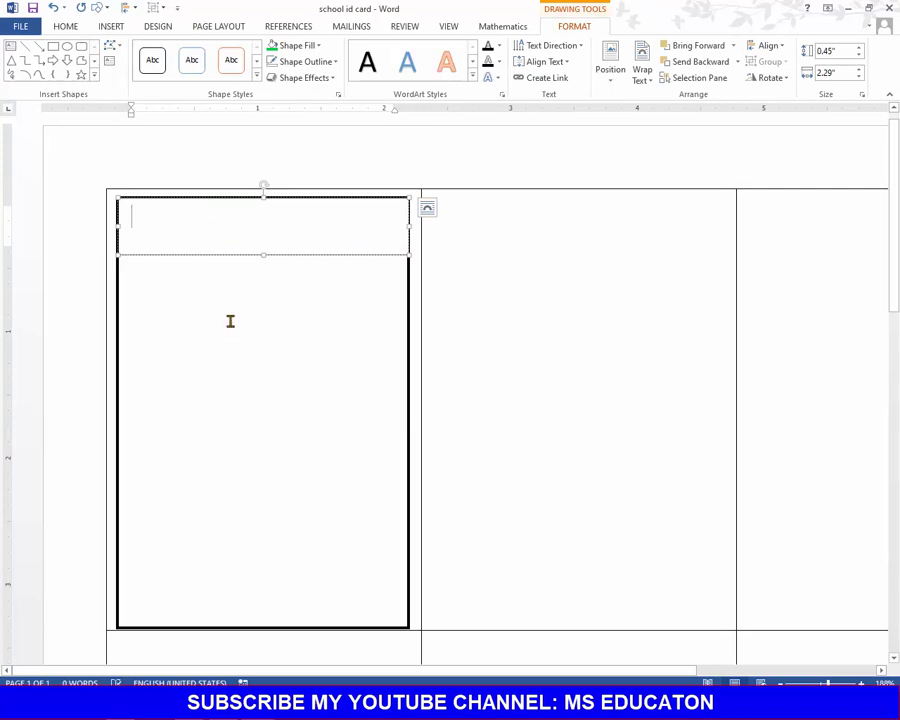
{"action": "scroll", "coordinate": [230, 320], "scroll_direction": "up", "scroll_amount": 2}
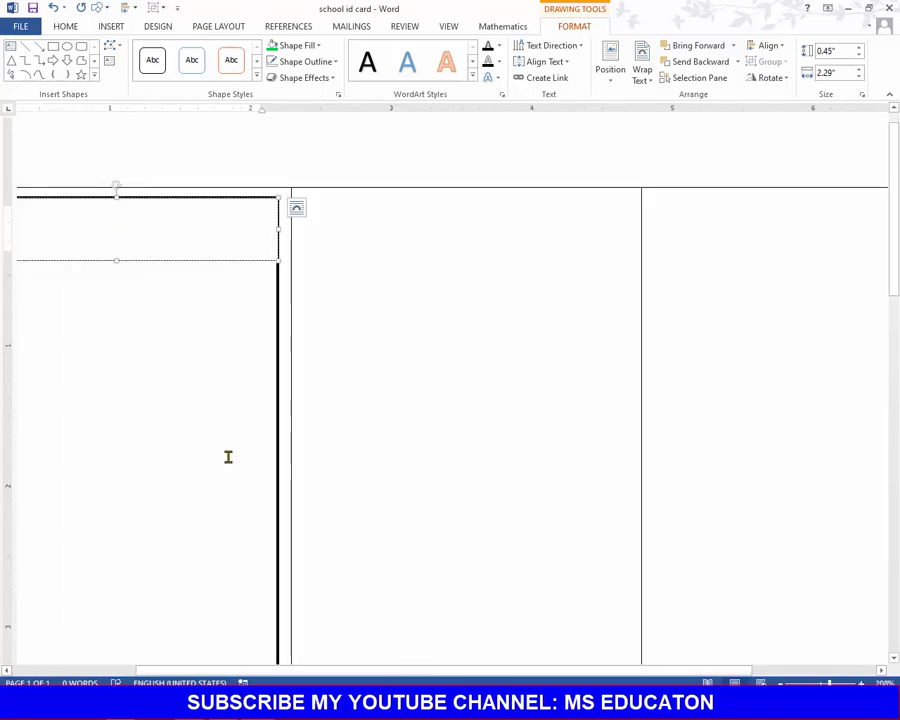
{"action": "left_click_drag", "start_coordinate": [322, 670], "coordinate": [58, 660]}
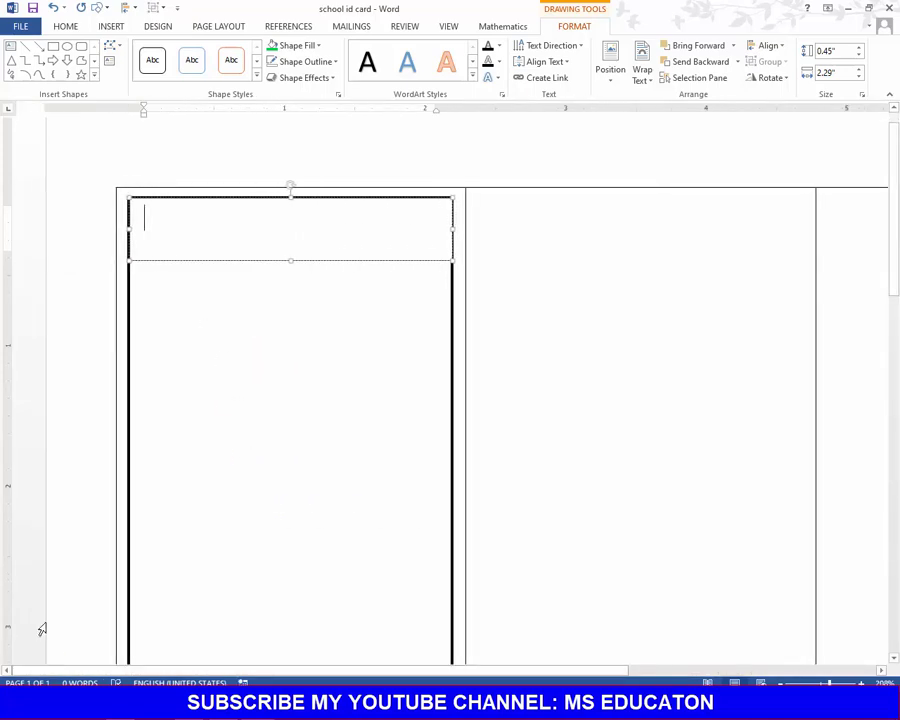
{"action": "type", "text": "MS Edu"}
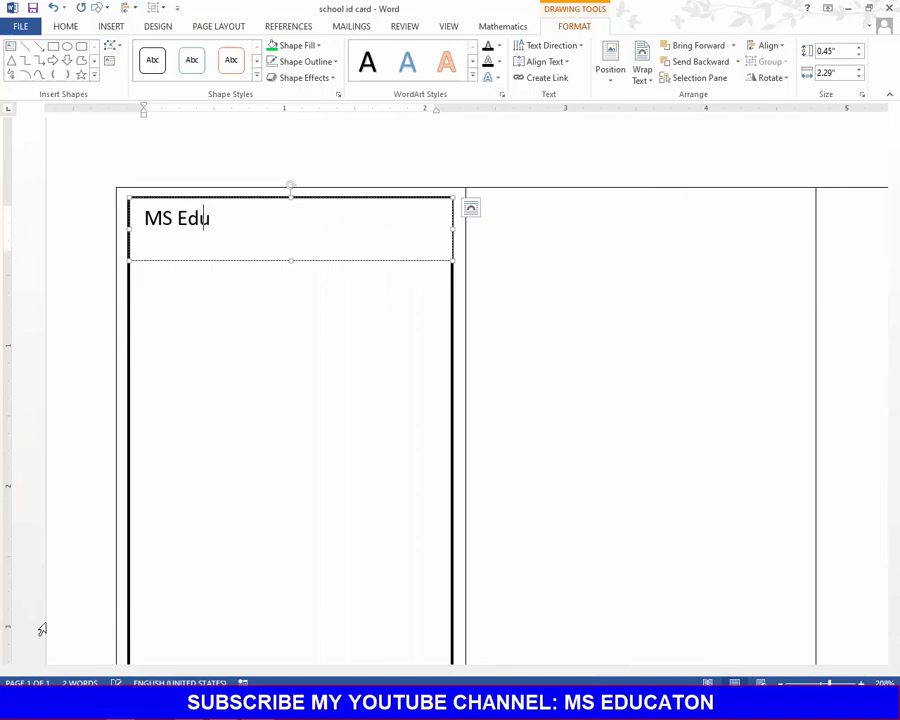
{"action": "type", "text": "catio n"}
{"action": "key", "text": "BackSpace"}
{"action": "key", "text": "BackSpace"}
{"action": "type", "text": "n"}
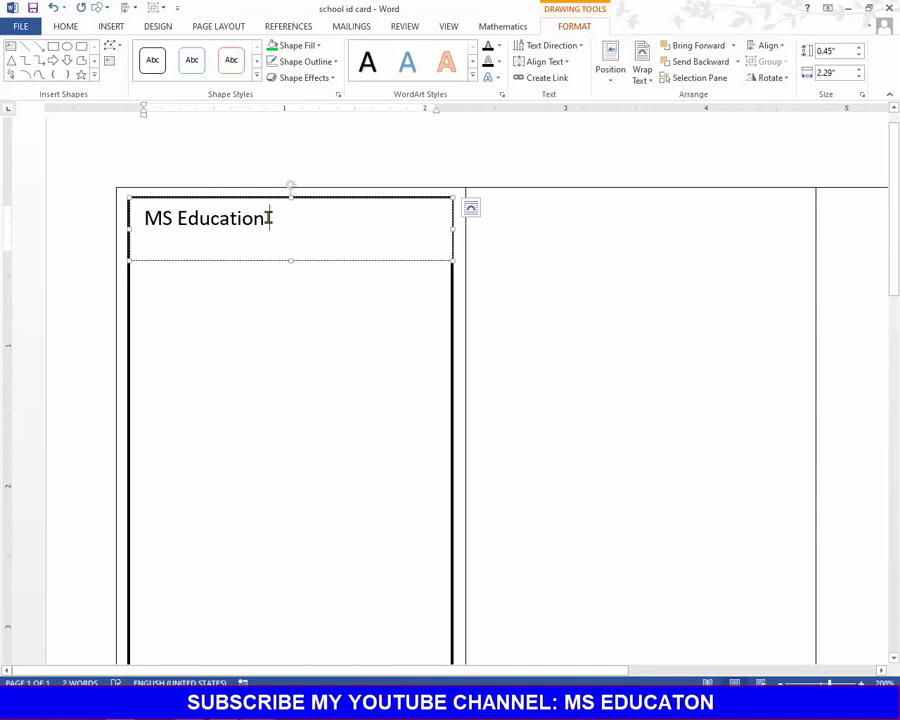
{"action": "left_click_drag", "start_coordinate": [271, 218], "coordinate": [143, 219]}
Format the heading as bold Arial in UPPERCASE.
{"action": "left_click", "coordinate": [70, 27]}
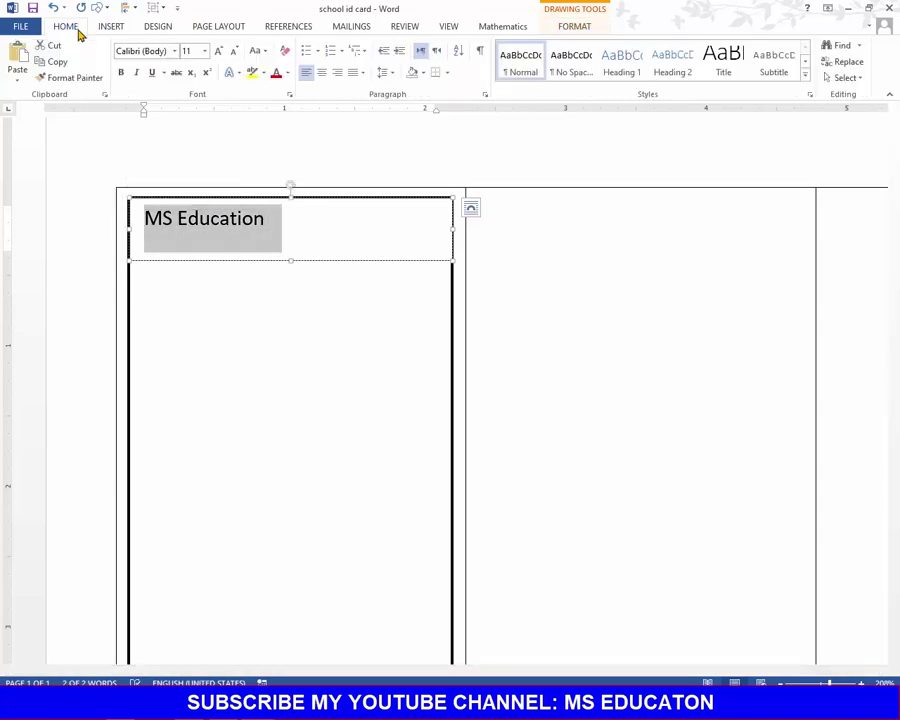
{"action": "left_click", "coordinate": [174, 51]}
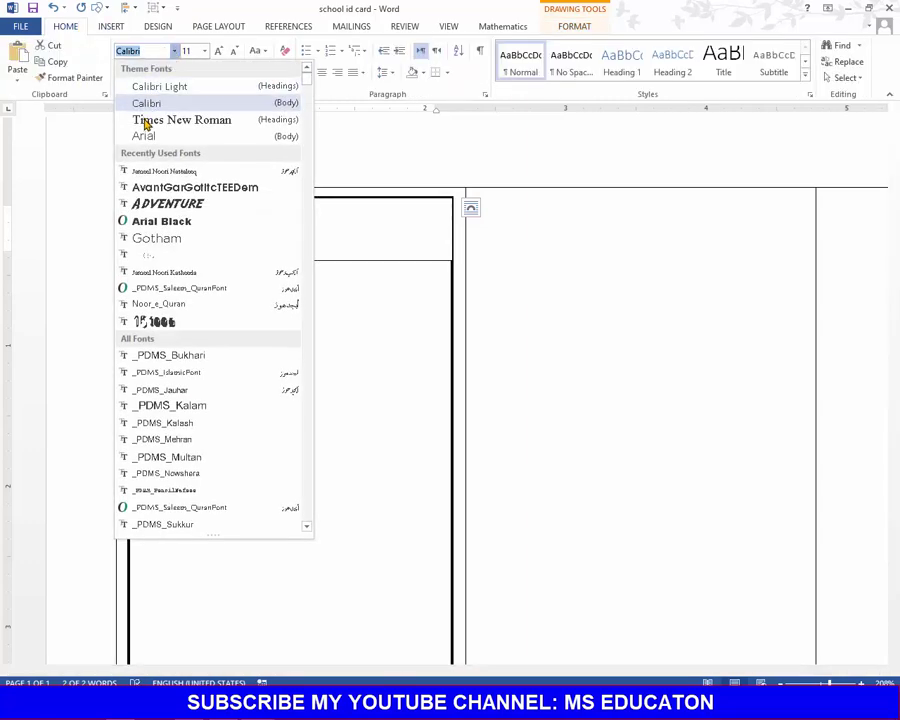
{"action": "left_click", "coordinate": [143, 136]}
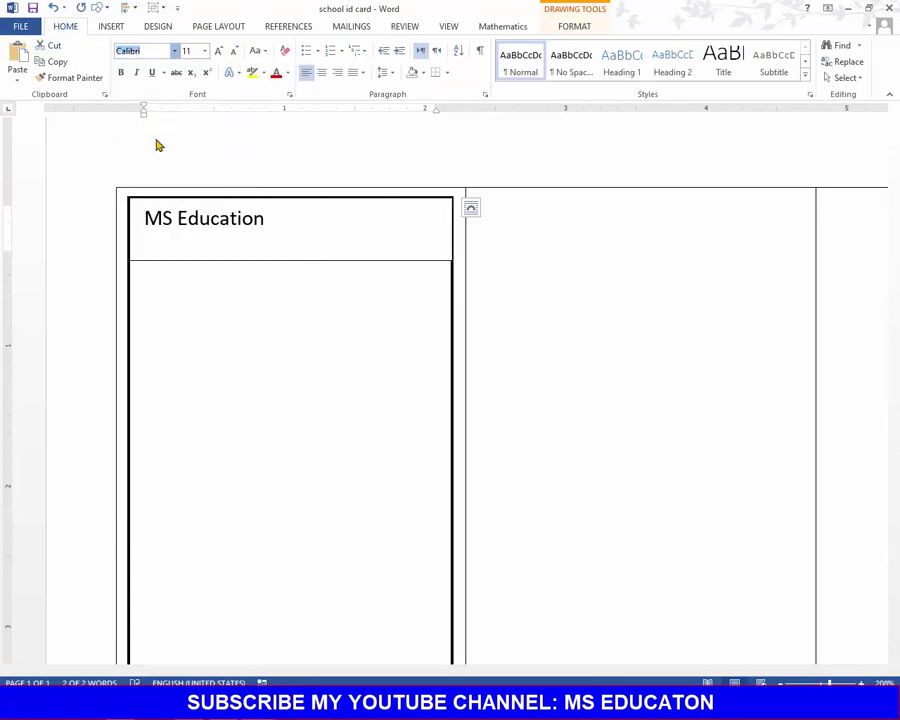
{"action": "left_click", "coordinate": [121, 73]}
{"action": "left_click", "coordinate": [255, 52]}
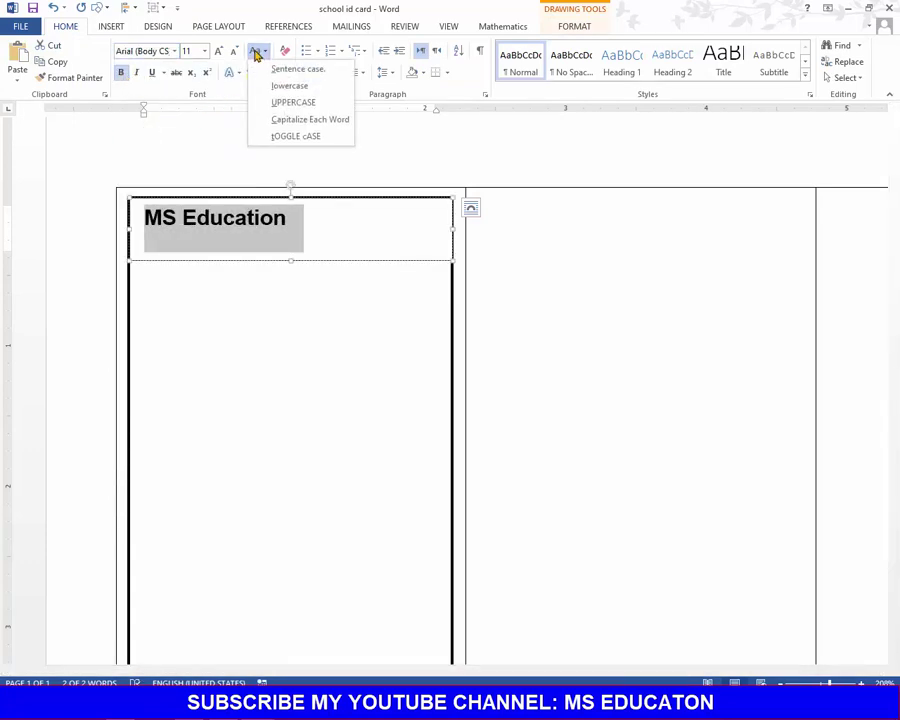
{"action": "left_click", "coordinate": [275, 102]}
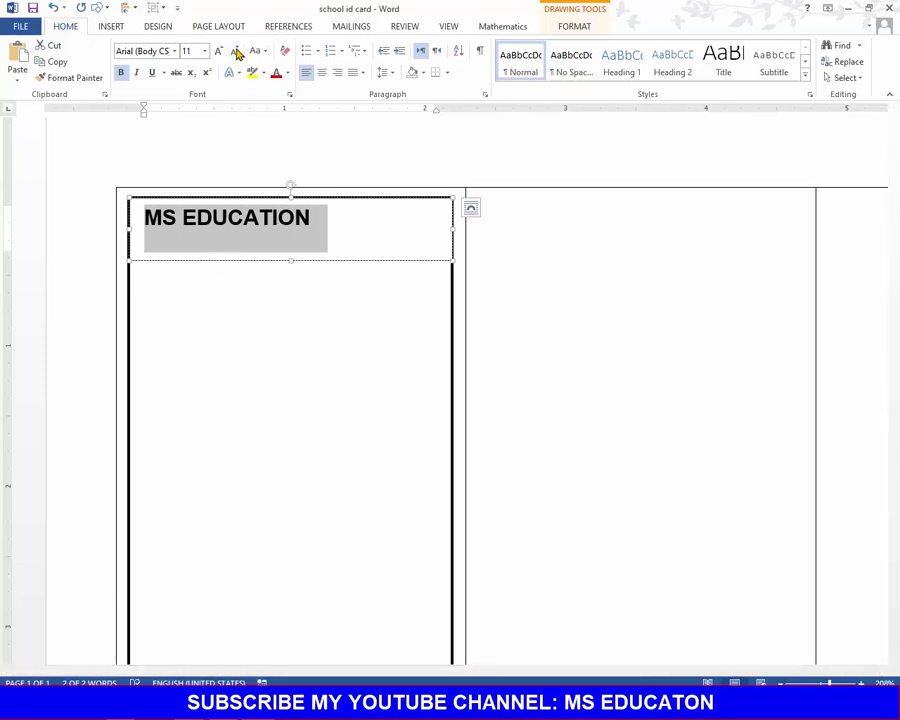
Grow the heading to 18 pt and centre it in its text box.
{"action": "left_click", "coordinate": [219, 52]}
{"action": "left_click", "coordinate": [219, 52]}
{"action": "left_click", "coordinate": [219, 52]}
{"action": "left_click", "coordinate": [219, 52]}
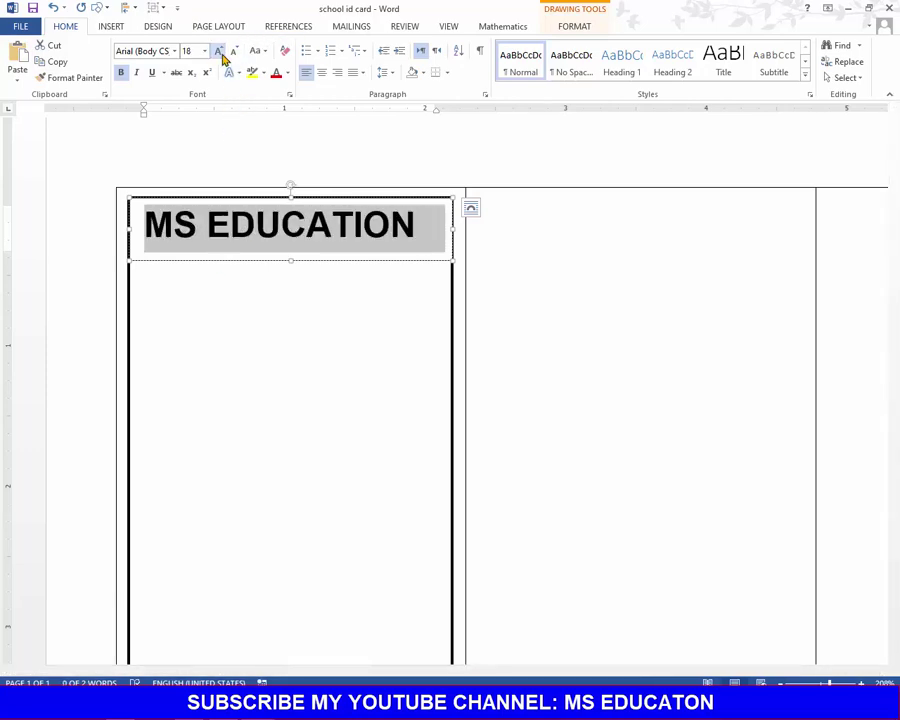
{"action": "left_click", "coordinate": [322, 74]}
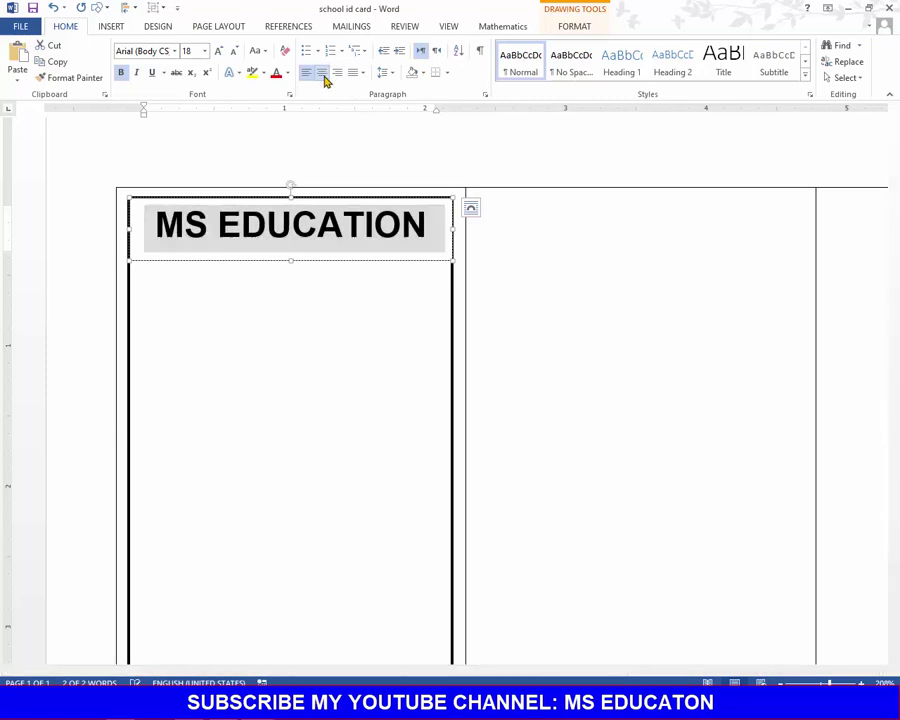
{"action": "left_click", "coordinate": [513, 363]}
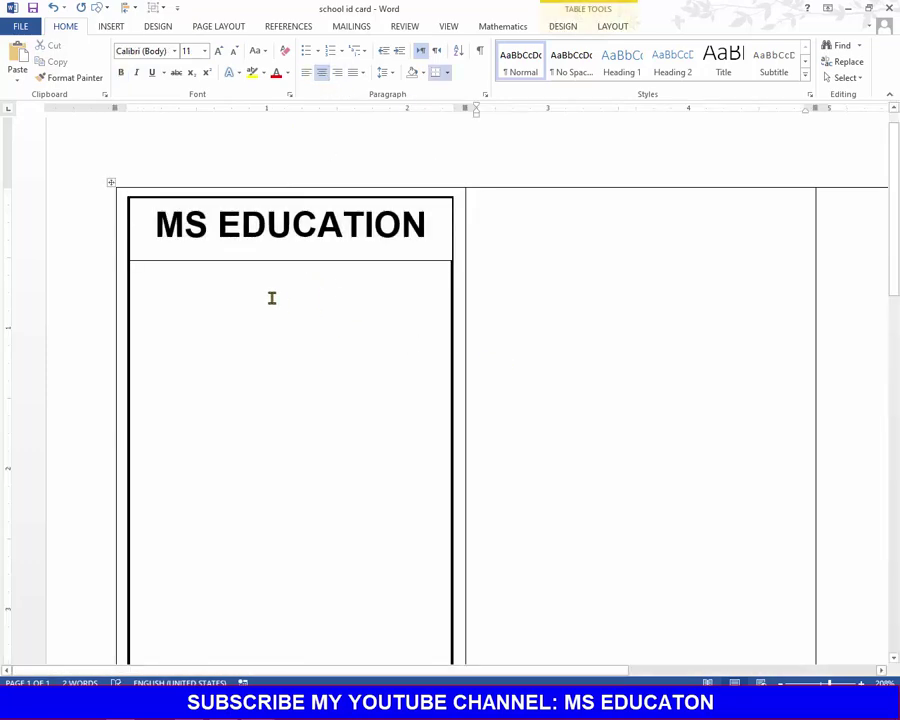
{"action": "left_click", "coordinate": [226, 259]}
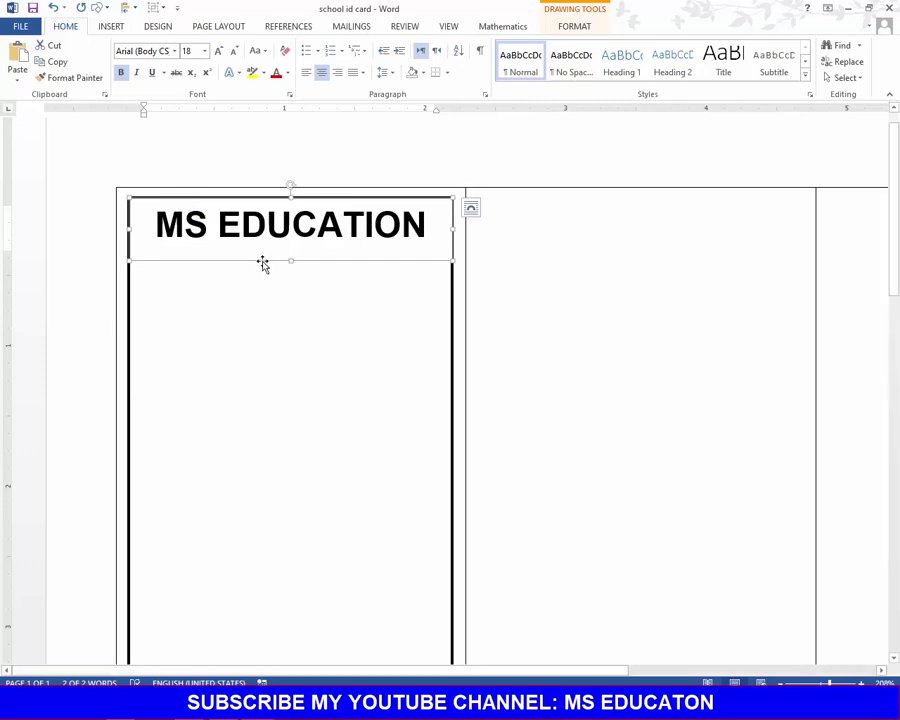
Set the header text box's shape fill to No Fill so the green bar shows through.
{"action": "left_click", "coordinate": [576, 28]}
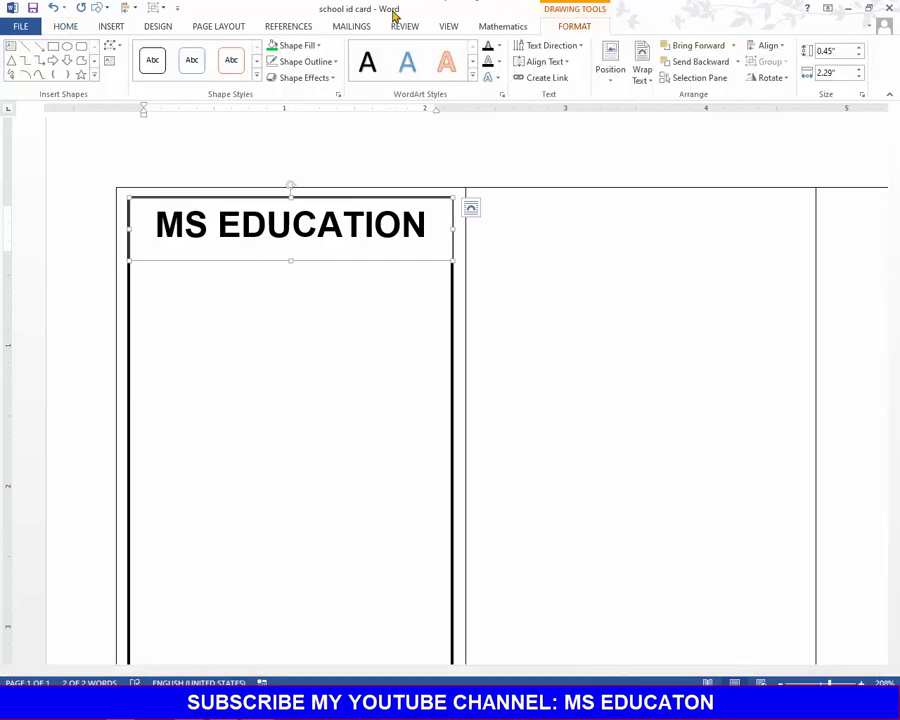
{"action": "left_click", "coordinate": [318, 46]}
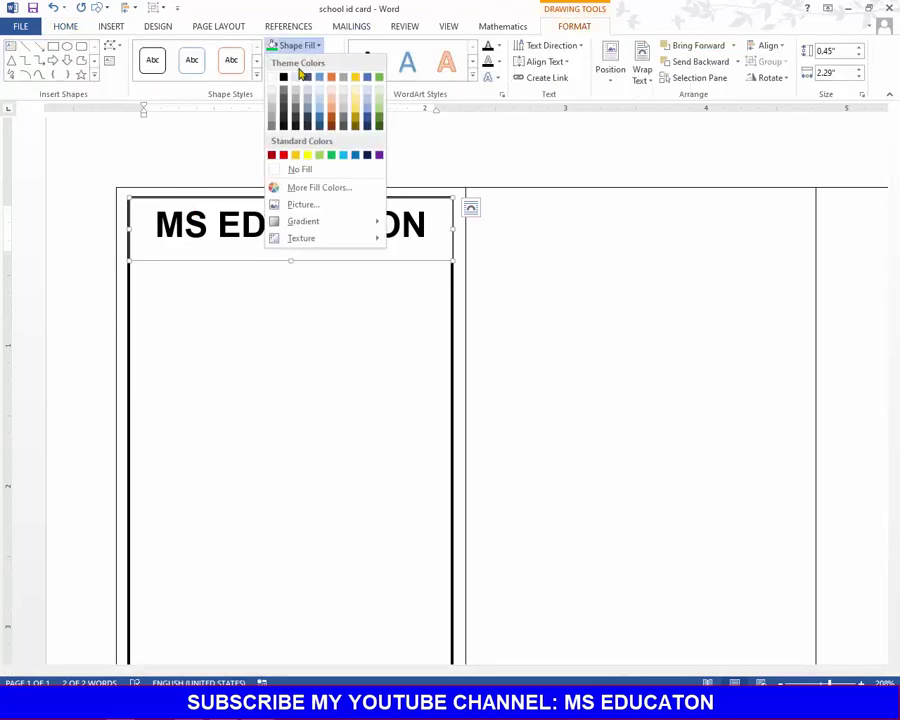
{"action": "left_click", "coordinate": [308, 172]}
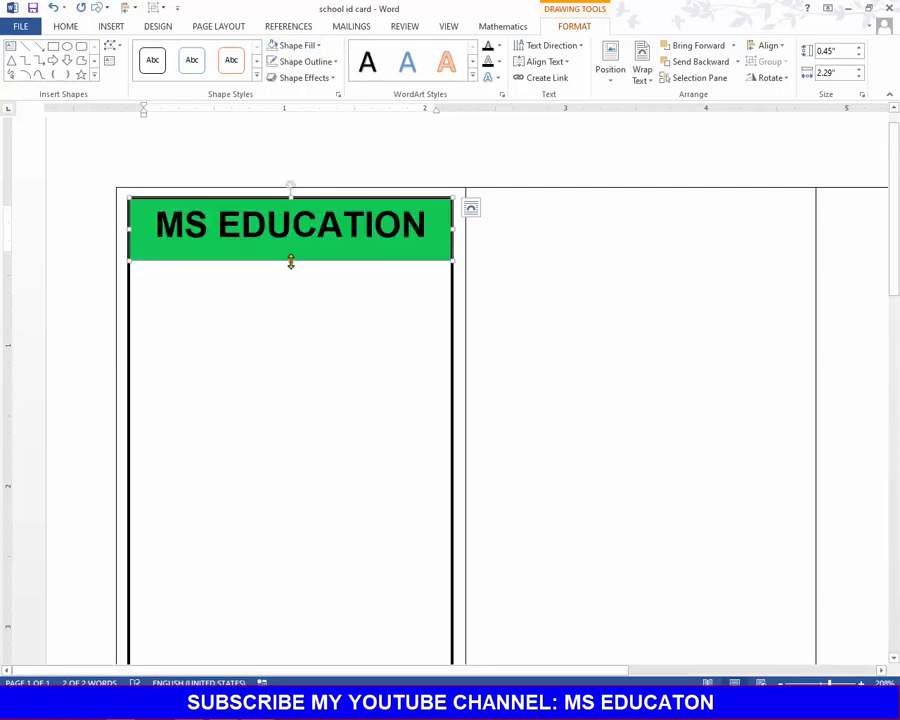
Shorten the header text box to about 0.34 inches tall.
{"action": "left_click_drag", "start_coordinate": [290, 262], "coordinate": [290, 245]}
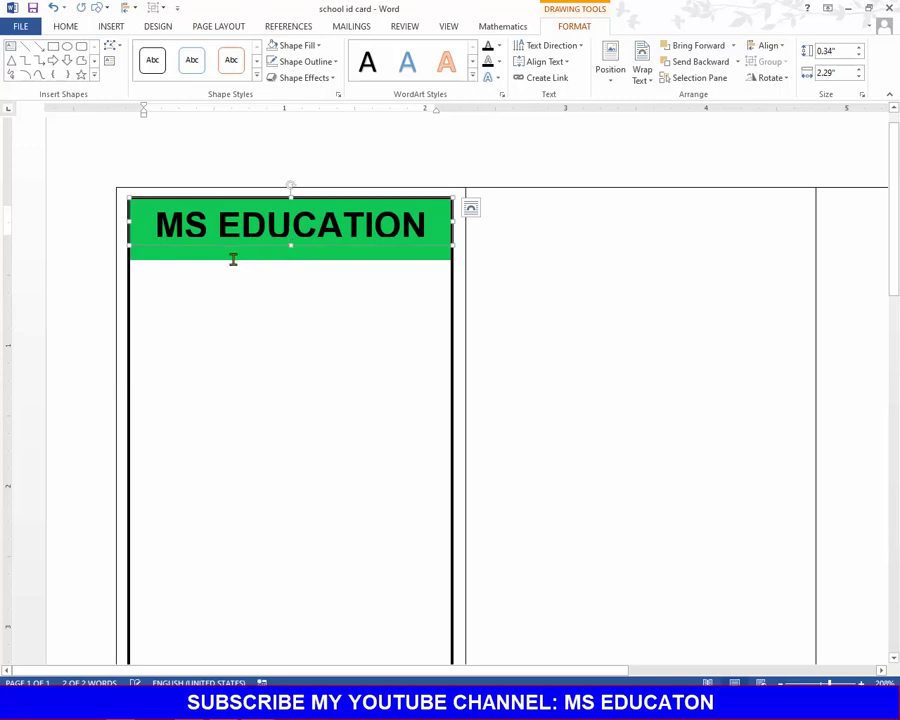
{"action": "left_click", "coordinate": [251, 269]}
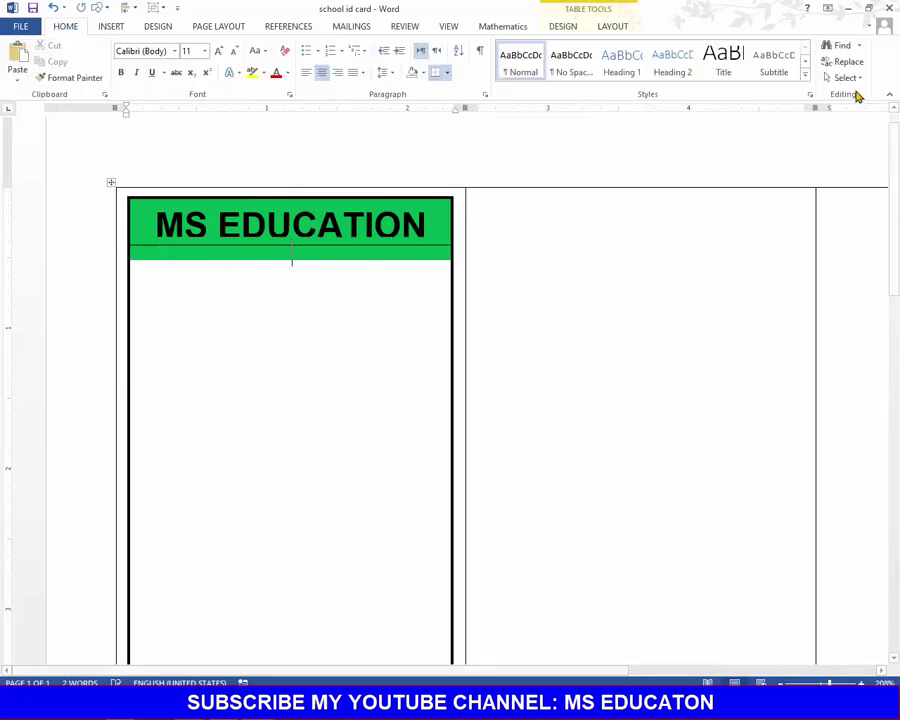
{"action": "left_click", "coordinate": [845, 77]}
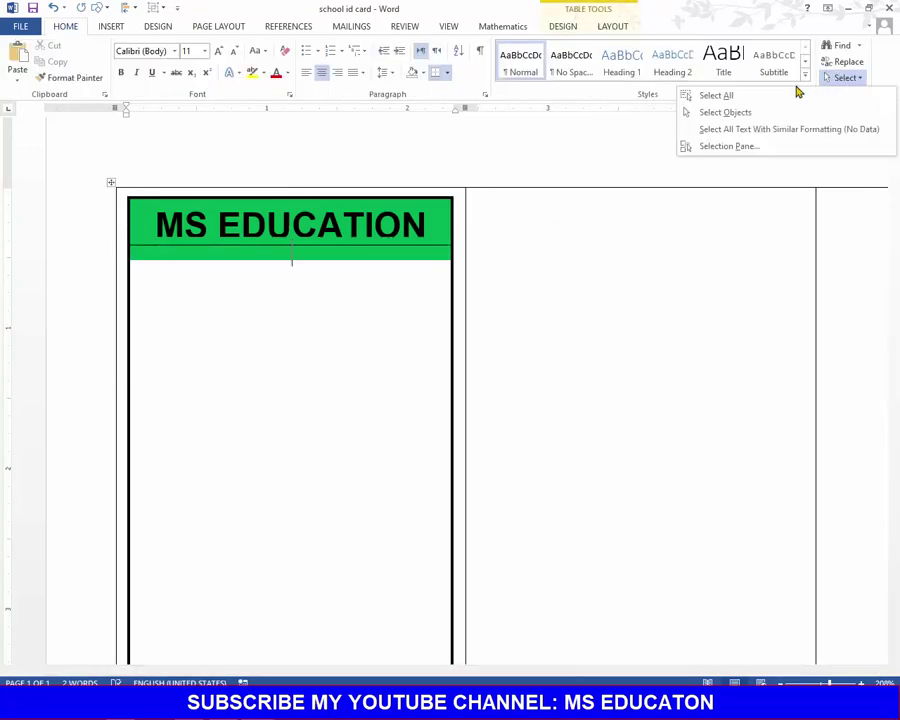
Select the green header text box with Select Objects and make it shorter.
{"action": "left_click", "coordinate": [726, 114]}
{"action": "left_click", "coordinate": [320, 258]}
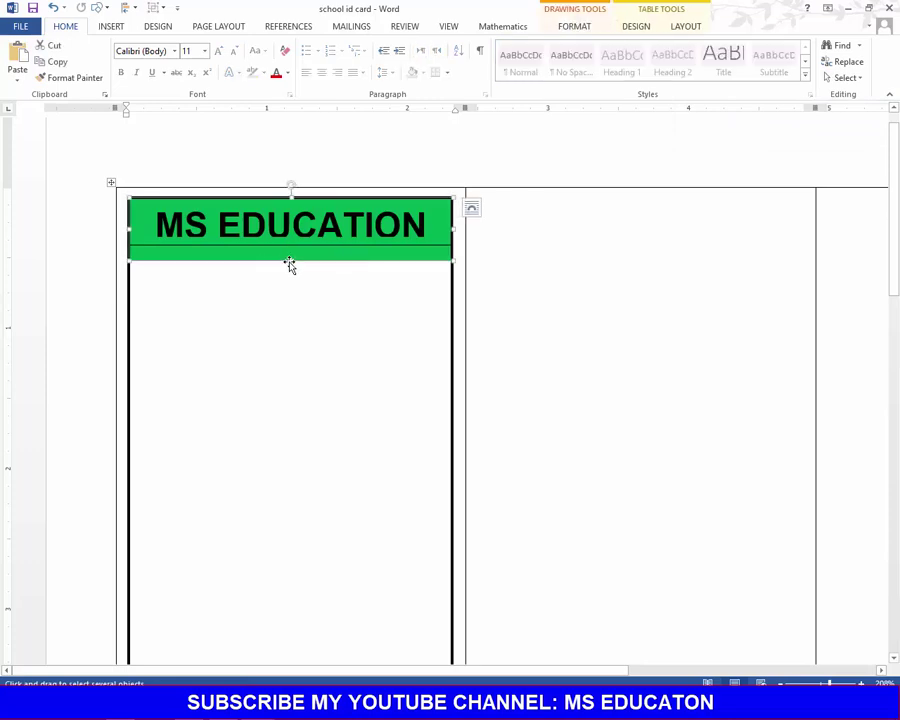
{"action": "left_click_drag", "start_coordinate": [292, 262], "coordinate": [291, 245]}
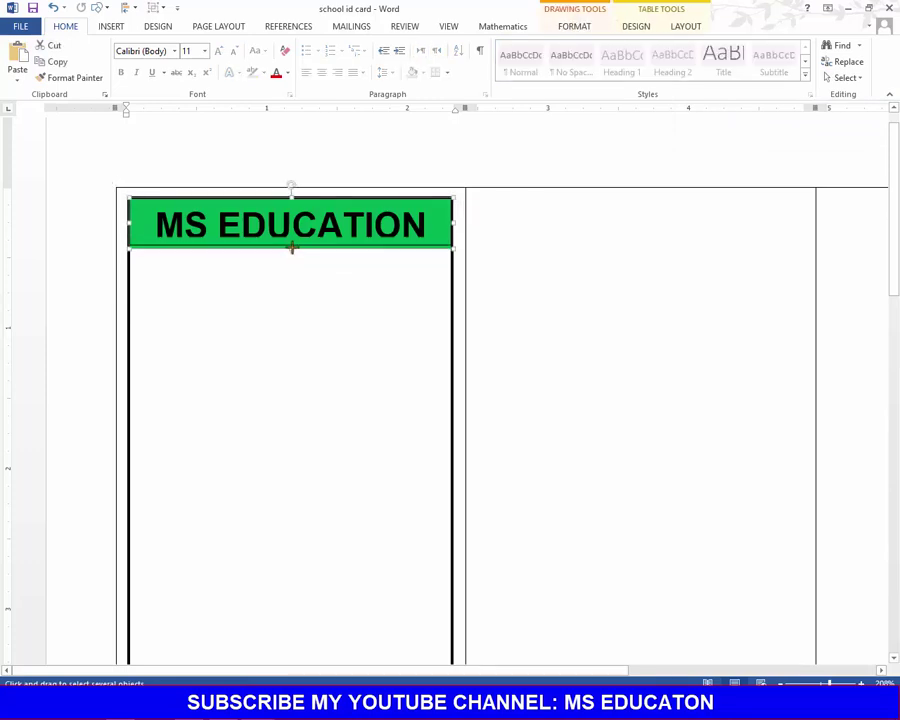
Make the MS EDUCATION text white and shrink it to 16 pt.
{"action": "triple_click", "coordinate": [306, 224]}
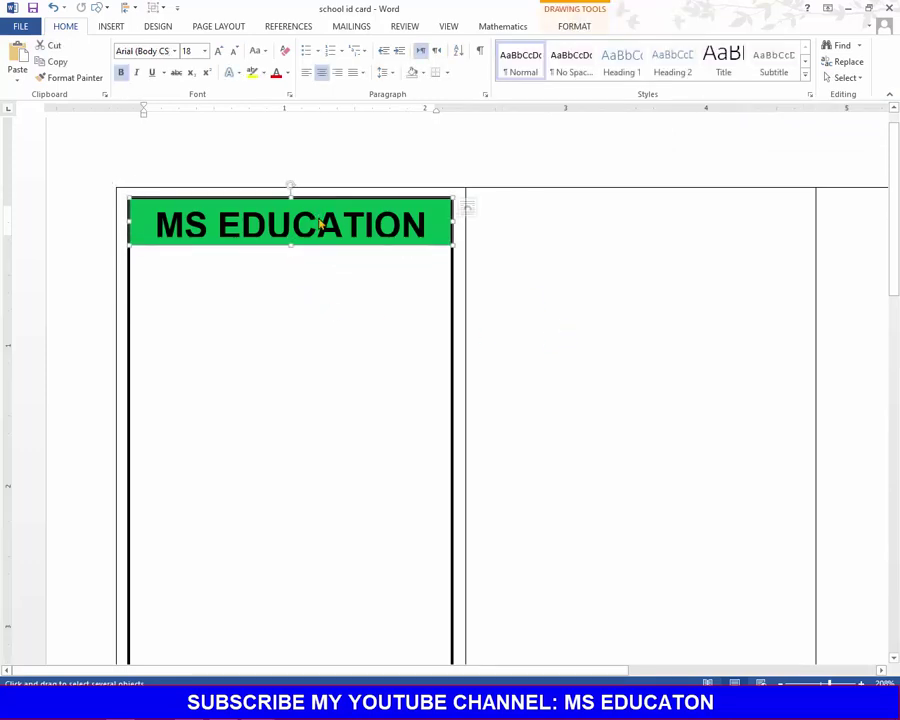
{"action": "left_click", "coordinate": [423, 73]}
{"action": "left_click", "coordinate": [416, 106]}
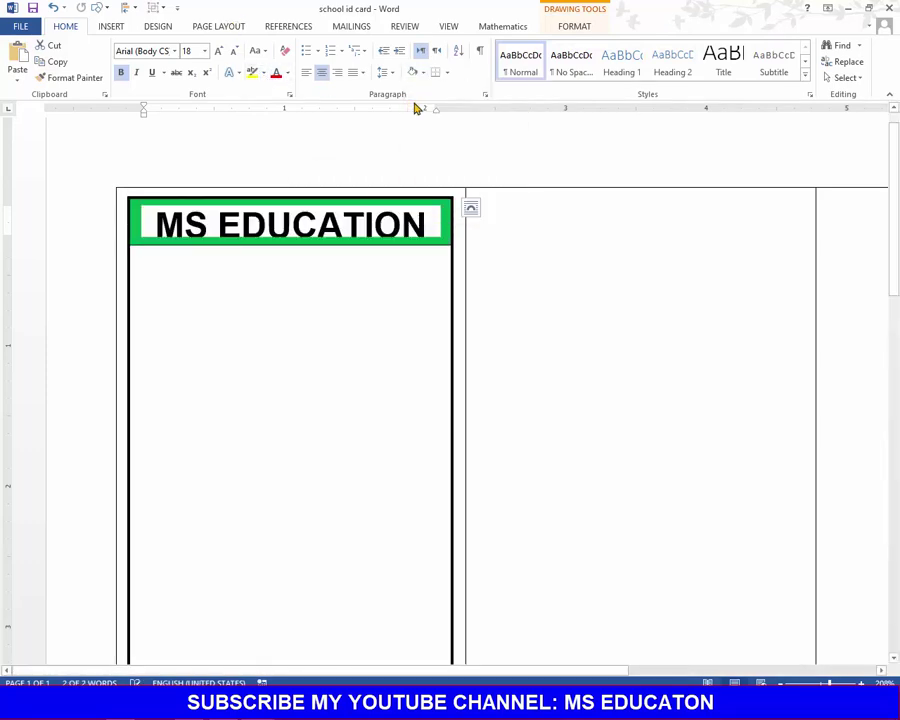
{"action": "key", "text": "ctrl+z"}
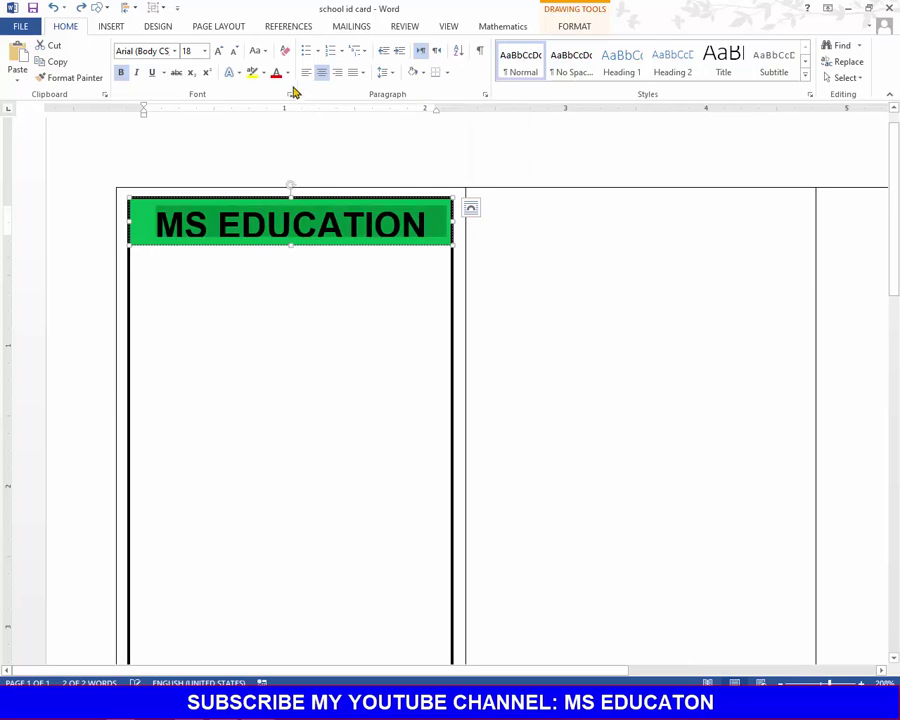
{"action": "left_click", "coordinate": [288, 73]}
{"action": "left_click", "coordinate": [276, 121]}
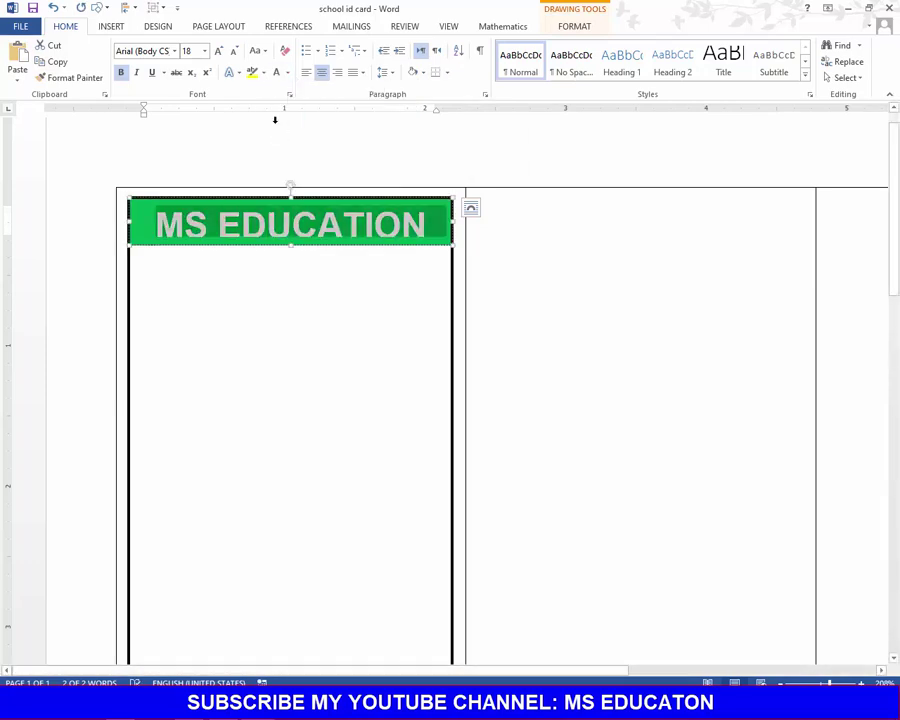
{"action": "left_click", "coordinate": [233, 51]}
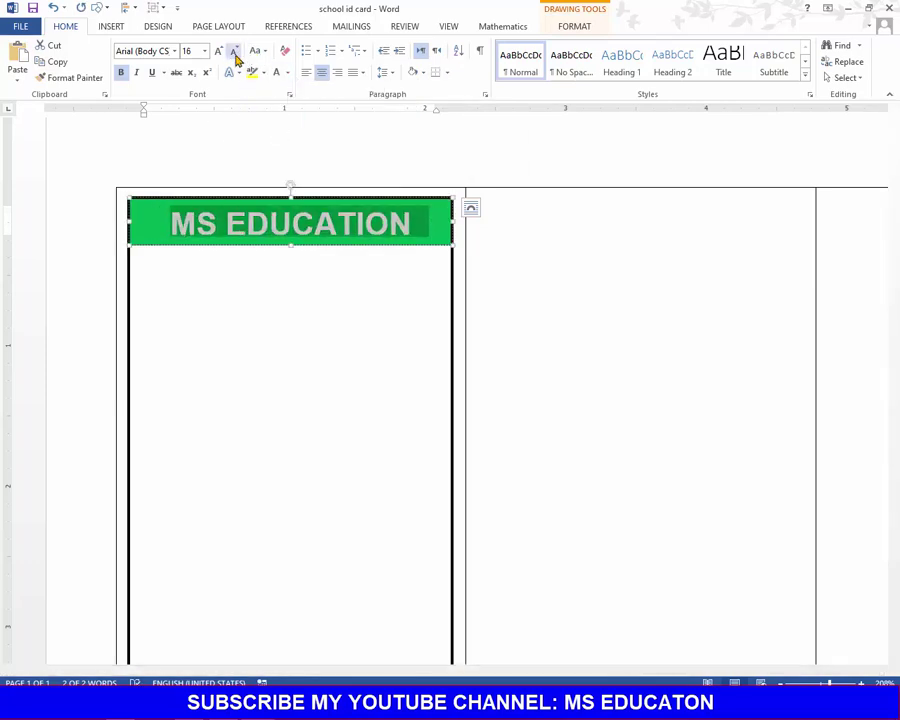
{"action": "left_click", "coordinate": [382, 411]}
Add new empty lines below the MS EDUCATION header of the first card.
{"action": "scroll", "coordinate": [456, 362], "scroll_direction": "down", "scroll_amount": 1}
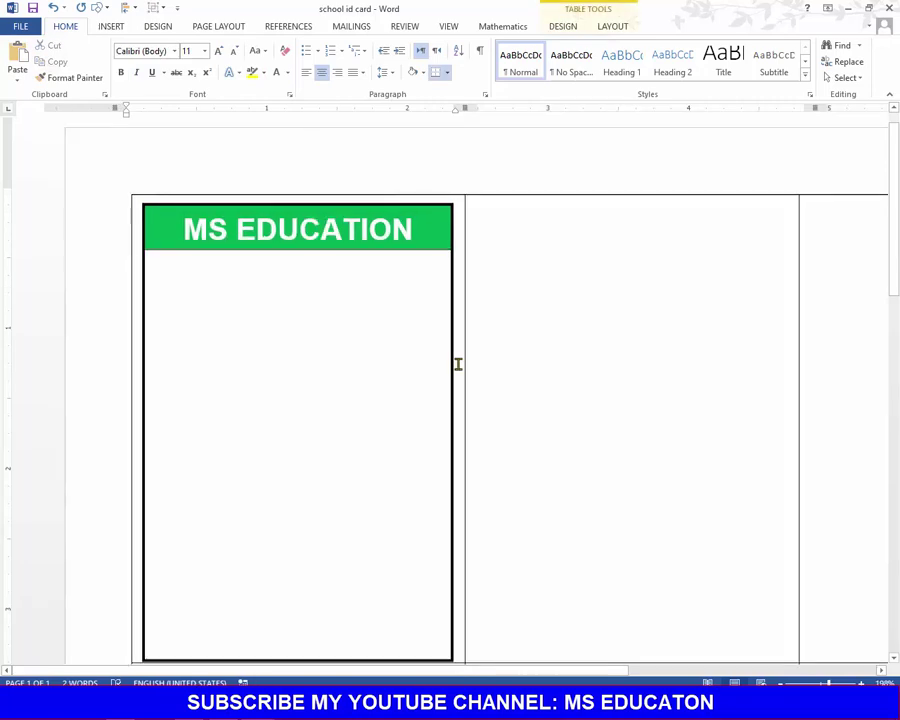
{"action": "scroll", "coordinate": [456, 362], "scroll_direction": "down", "scroll_amount": 2}
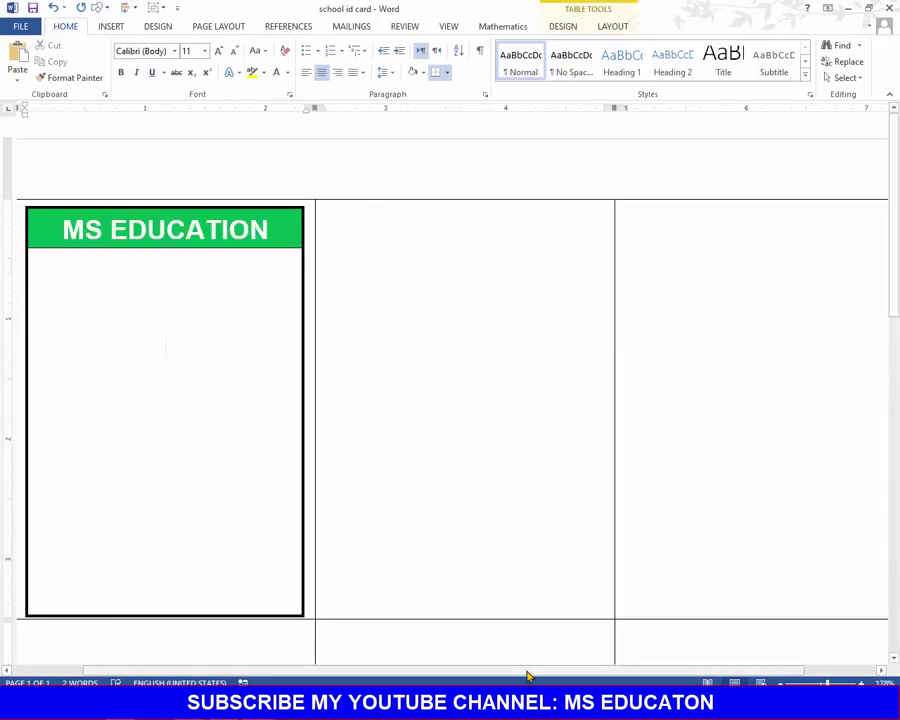
{"action": "left_click_drag", "start_coordinate": [526, 672], "coordinate": [404, 669]}
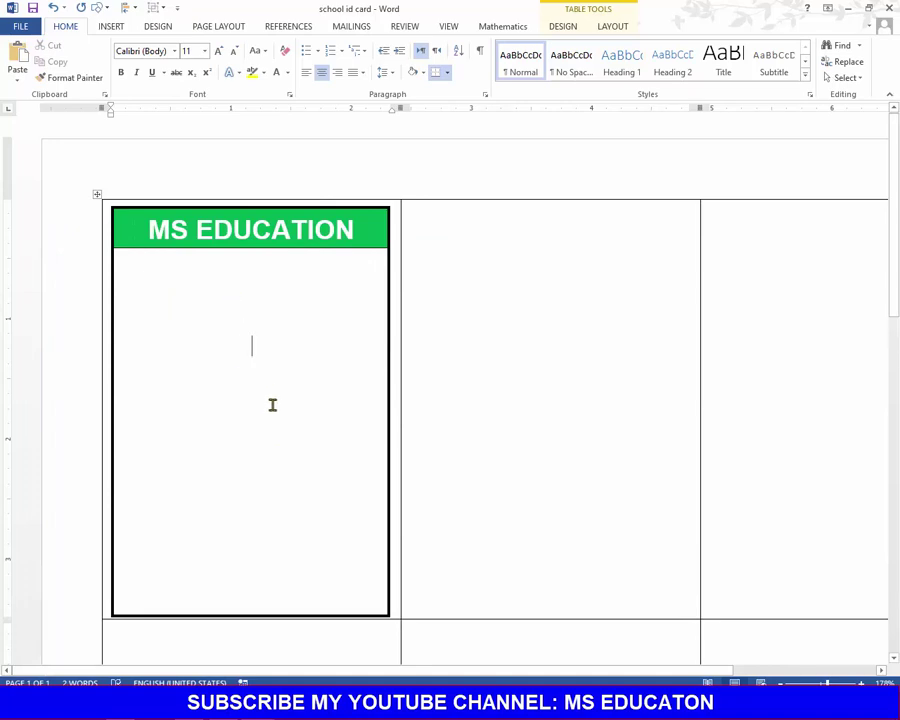
{"action": "key", "text": "ctrl+l"}
{"action": "key", "text": "ctrl+e"}
{"action": "key", "text": "Return"}
{"action": "key", "text": "Return"}
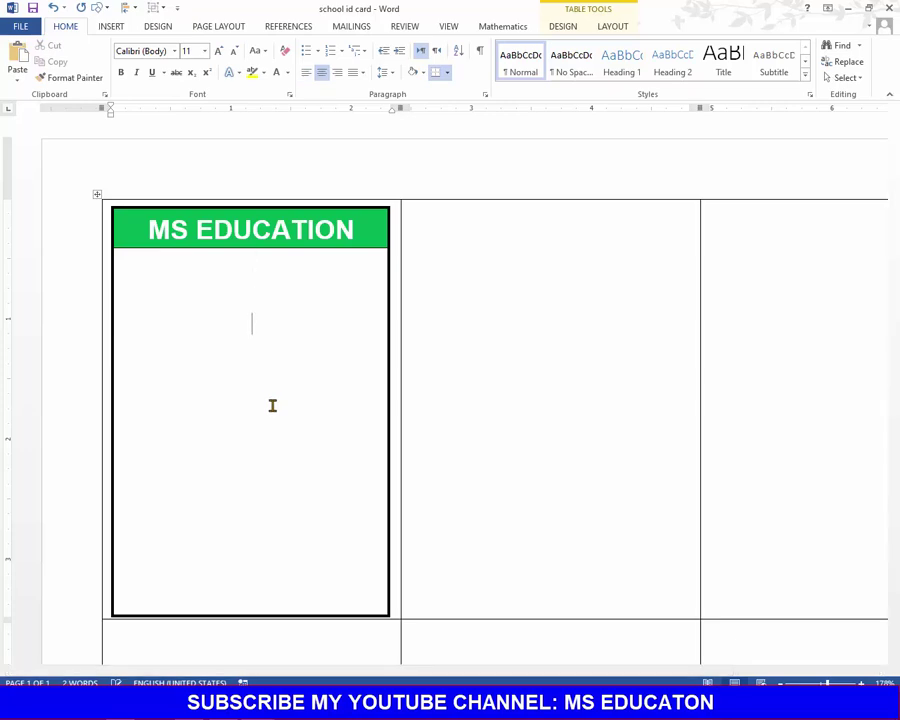
{"action": "key", "text": "ctrl+l"}
{"action": "key", "text": "ctrl+e"}
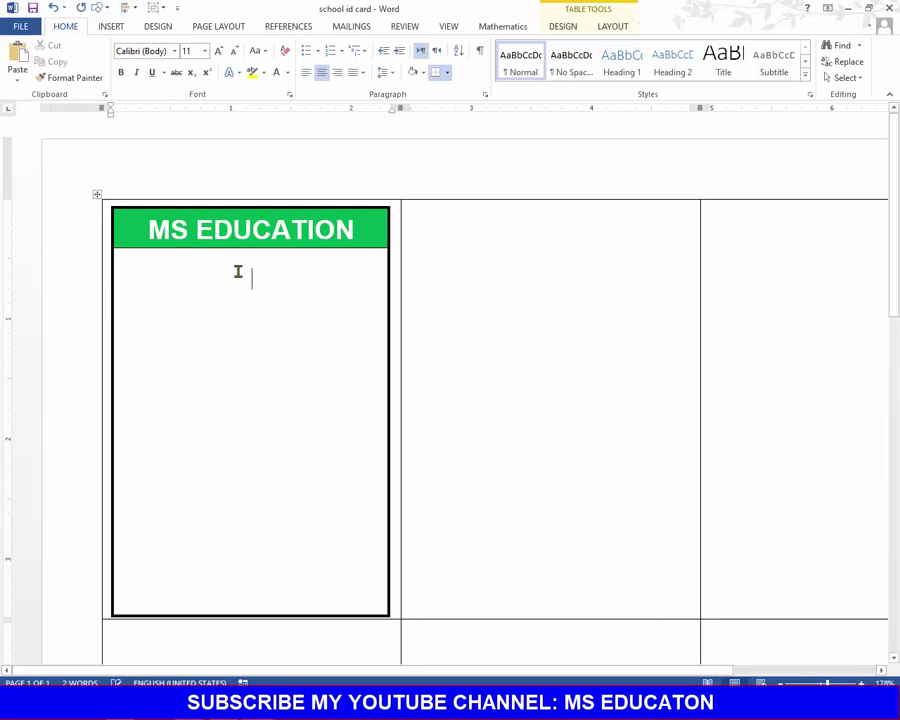
{"action": "key", "text": "ctrl+l"}
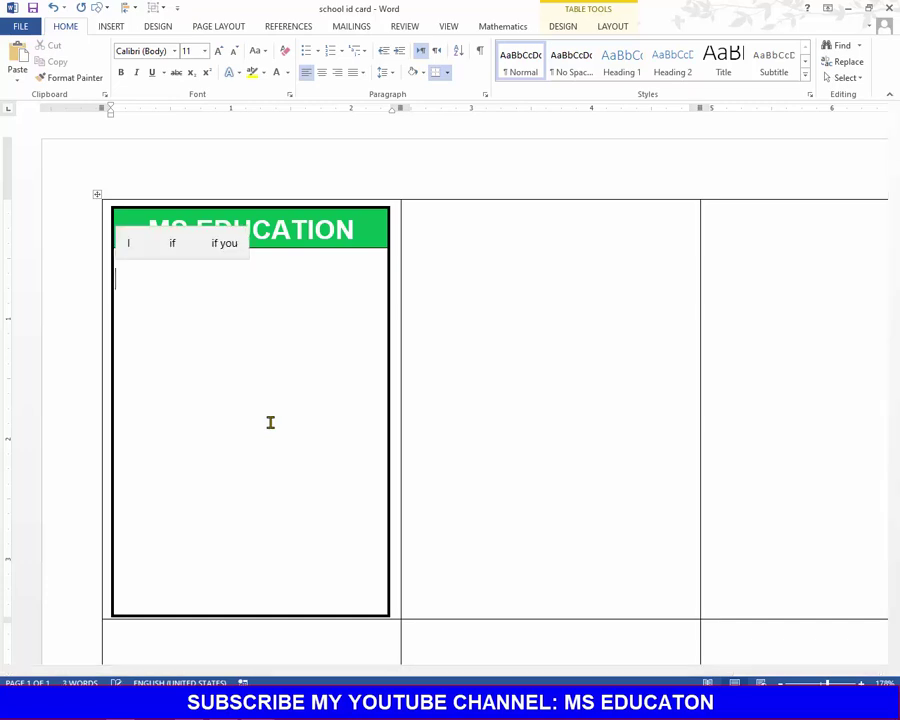
Type a centred 'ID Card' subtitle, correcting 'Id' to 'ID'.
{"action": "type", "text": "d Card"}
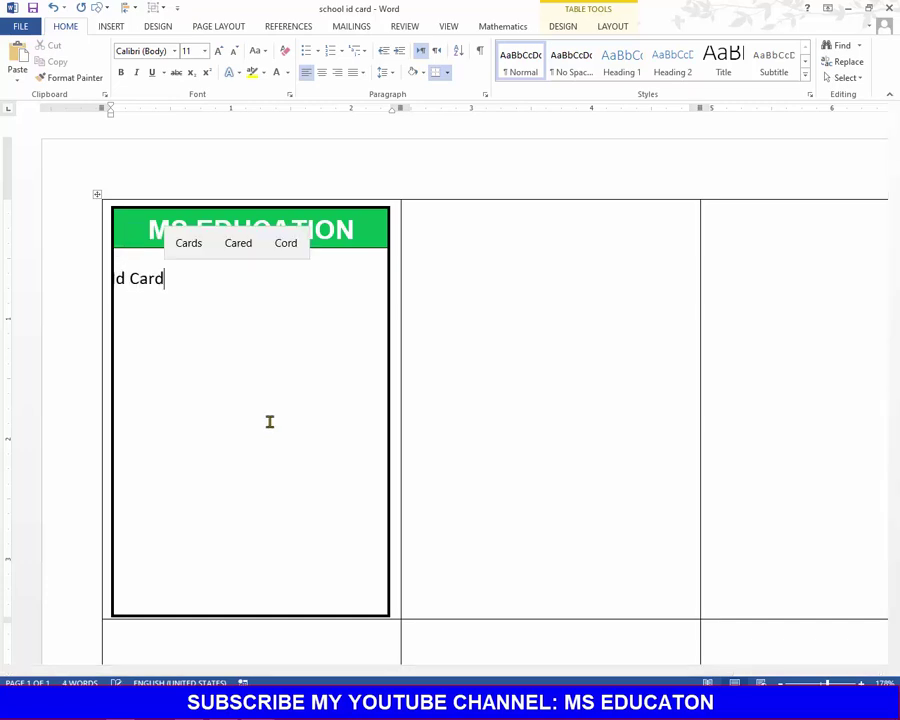
{"action": "left_click", "coordinate": [321, 73]}
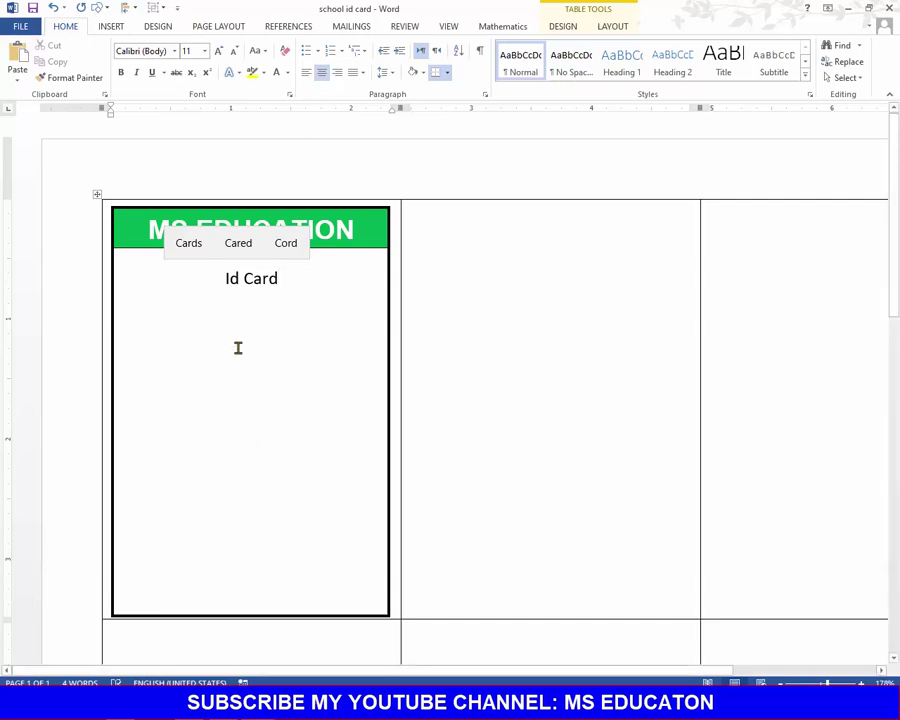
{"action": "double_click", "coordinate": [235, 279]}
{"action": "key", "text": "BackSpace"}
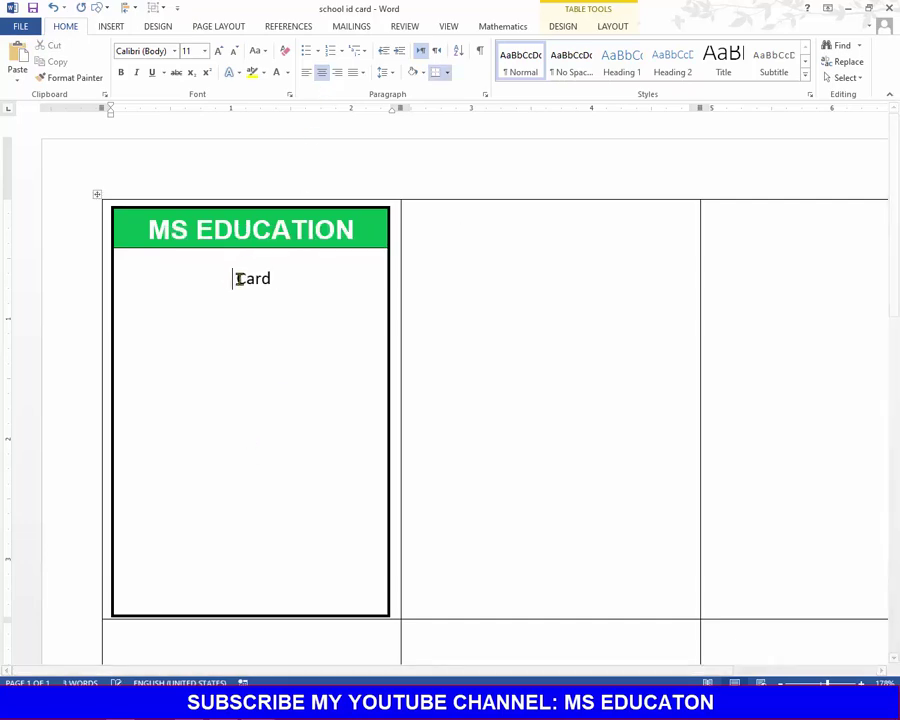
{"action": "type", "text": "D"}
{"action": "key", "text": "BackSpace"}
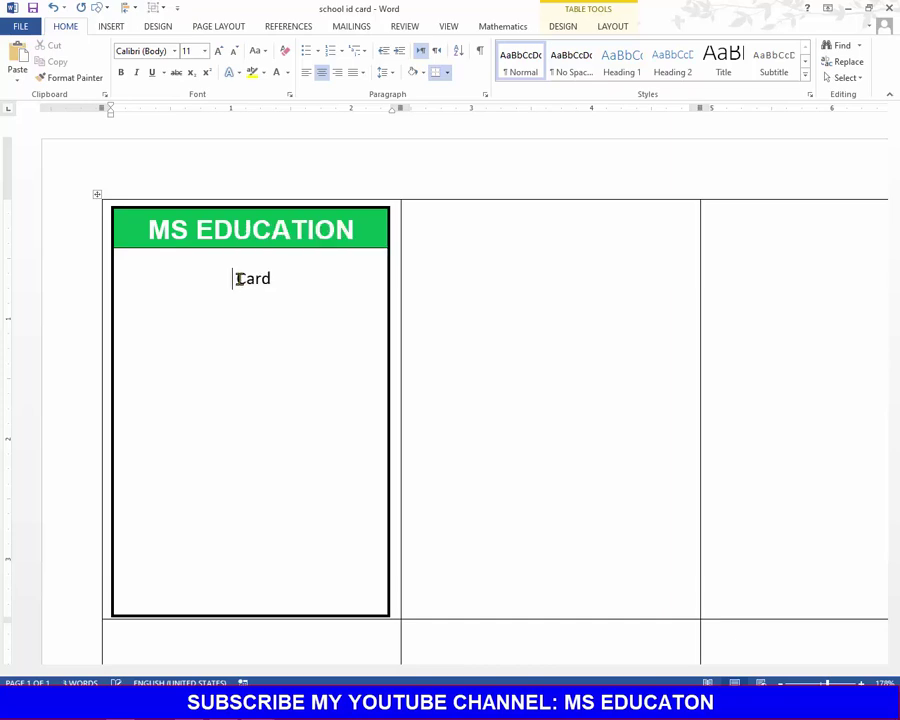
{"action": "type", "text": "ID"}
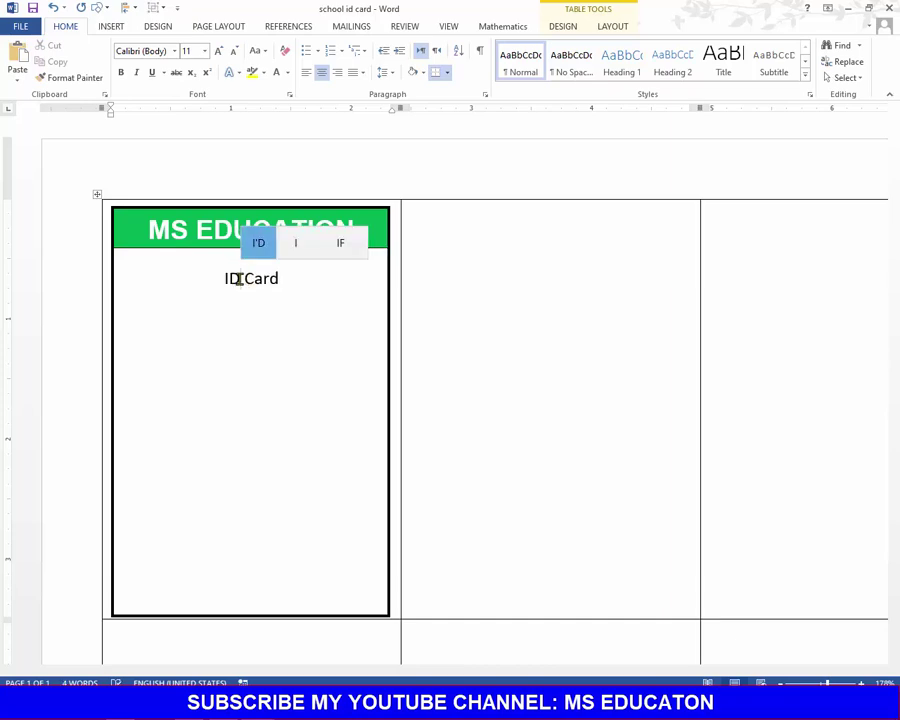
{"action": "left_click", "coordinate": [278, 370]}
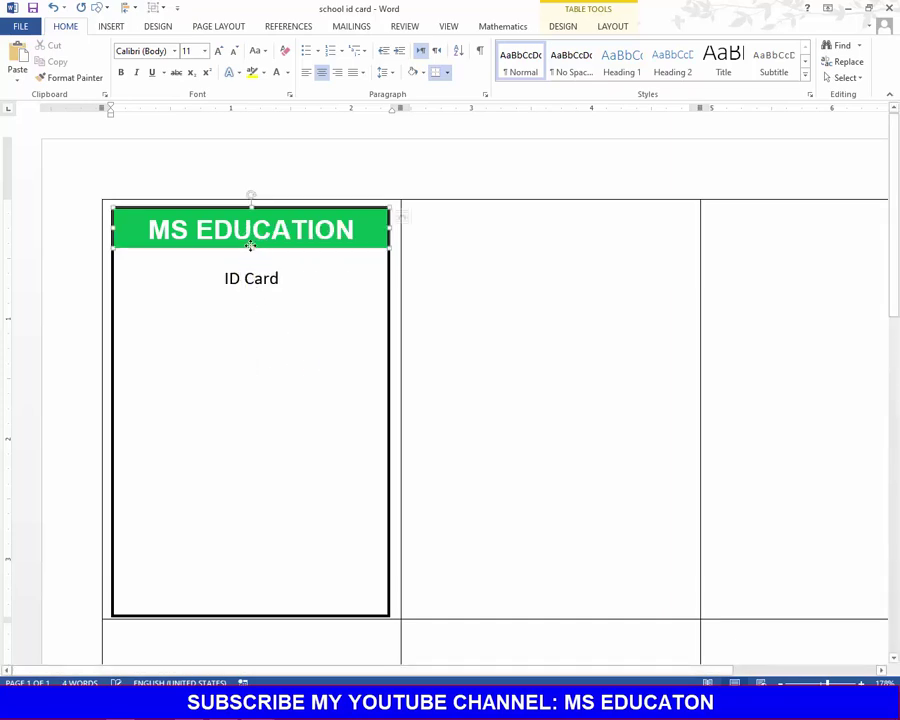
{"action": "left_click", "coordinate": [254, 279]}
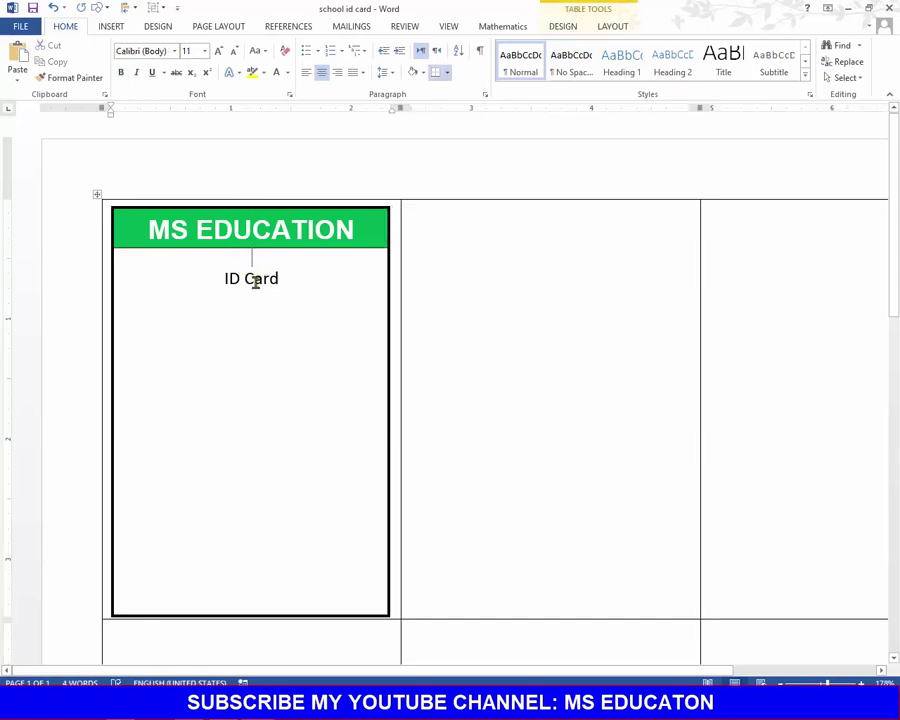
{"action": "scroll", "coordinate": [255, 282], "scroll_direction": "up", "scroll_amount": 4}
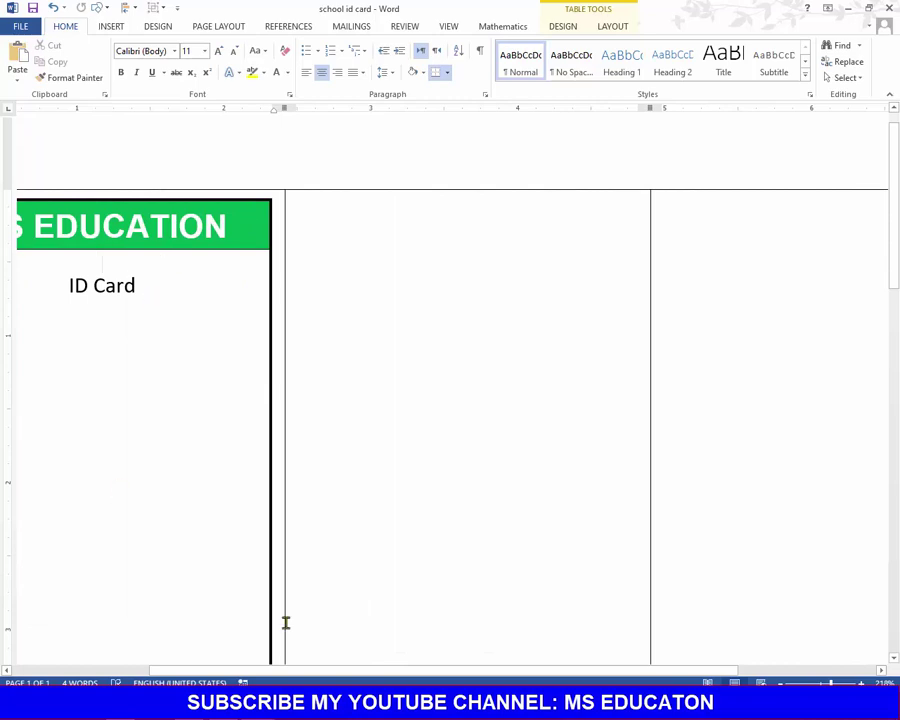
{"action": "left_click_drag", "start_coordinate": [382, 672], "coordinate": [274, 672]}
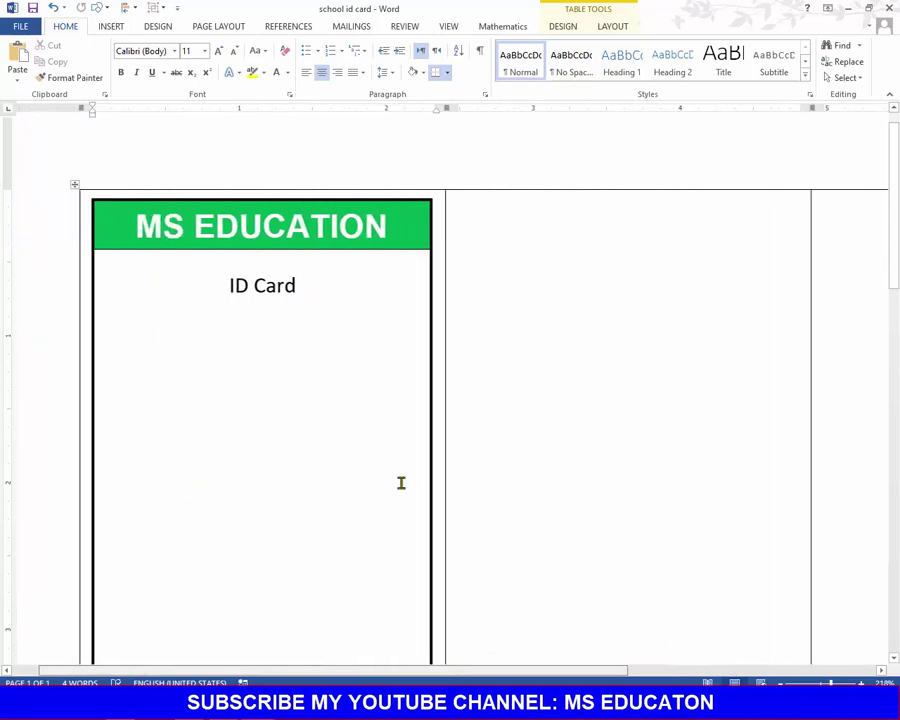
With formatting marks shown, reduce the font size of the empty paragraph under the header.
{"action": "left_click", "coordinate": [482, 51]}
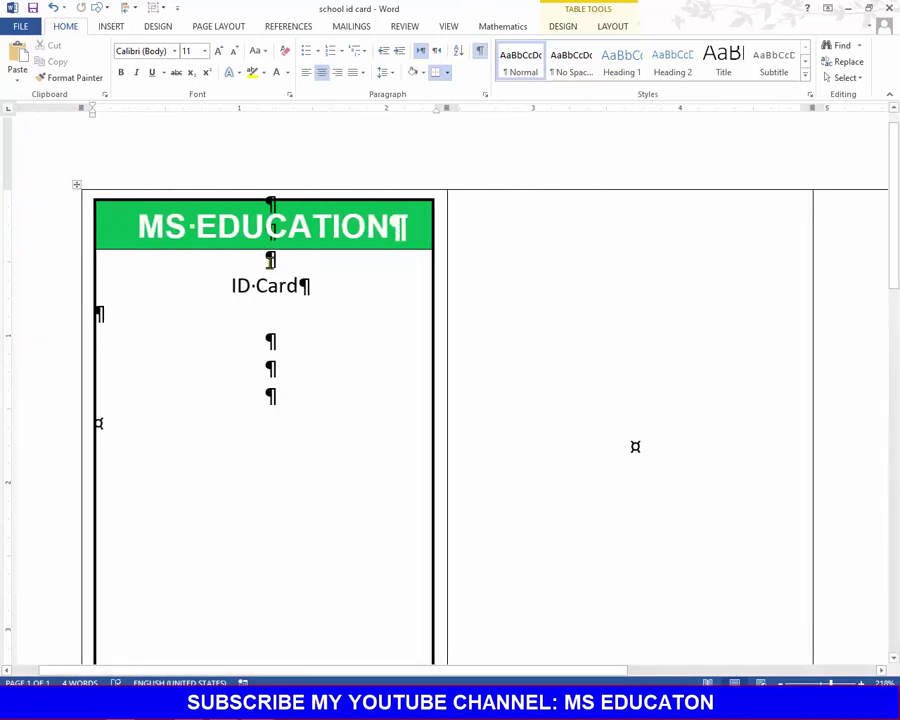
{"action": "double_click", "coordinate": [285, 259]}
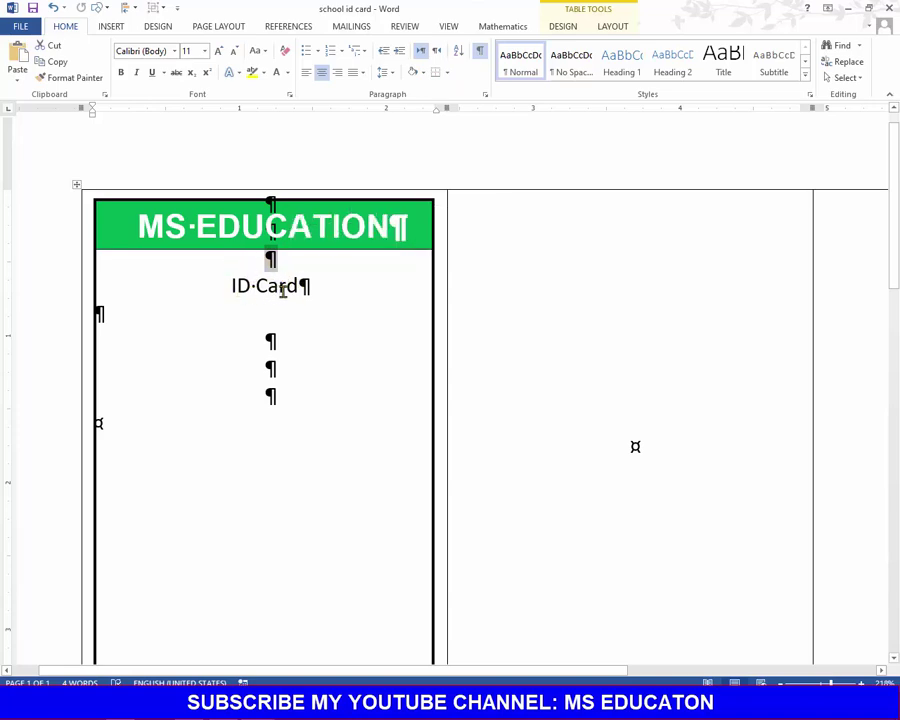
{"action": "left_click", "coordinate": [234, 51]}
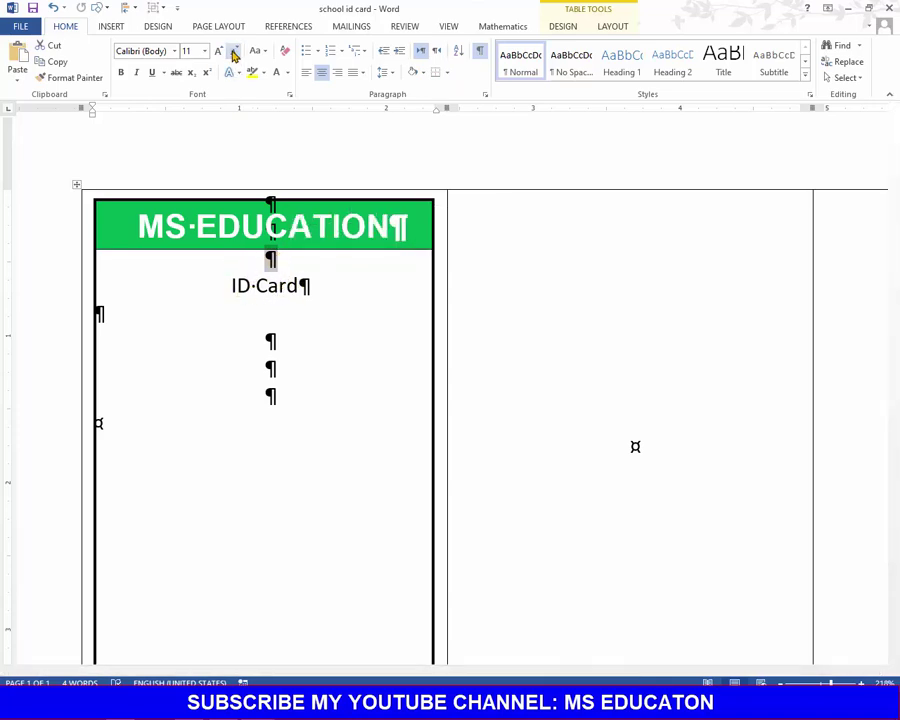
{"action": "left_click", "coordinate": [234, 51]}
{"action": "left_click", "coordinate": [234, 51]}
{"action": "left_click", "coordinate": [234, 51]}
{"action": "left_click", "coordinate": [234, 51]}
{"action": "left_click", "coordinate": [234, 51]}
{"action": "left_click", "coordinate": [234, 52]}
{"action": "left_click", "coordinate": [234, 52]}
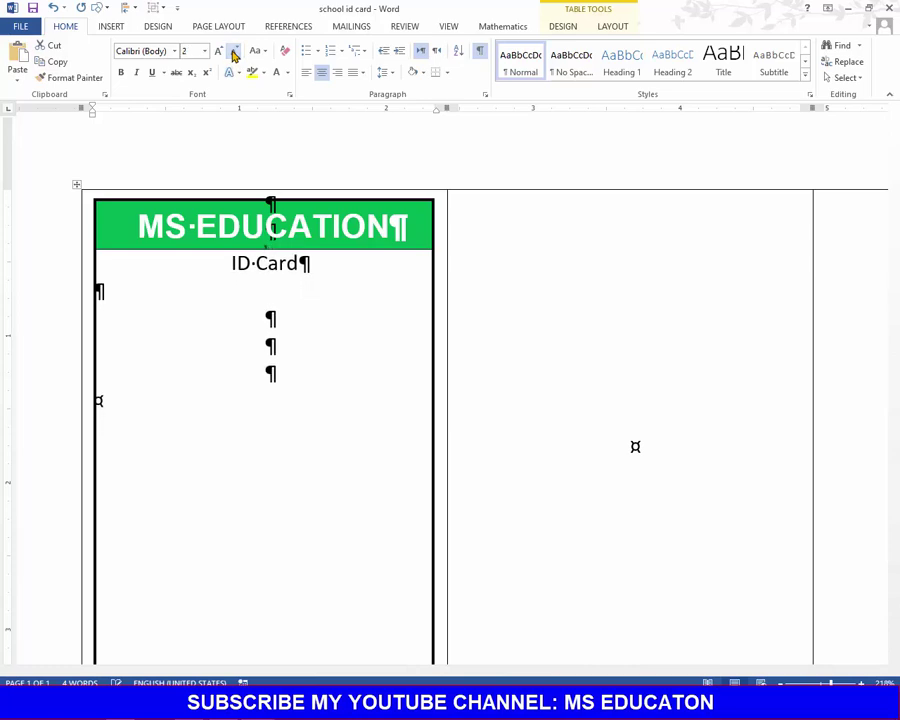
{"action": "left_click", "coordinate": [218, 52]}
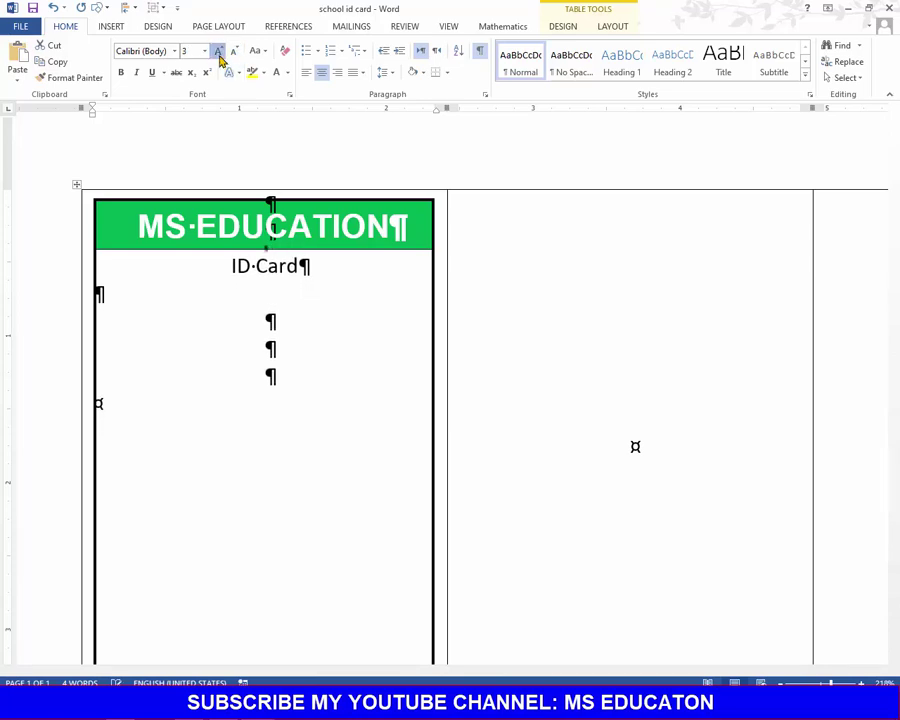
{"action": "left_click", "coordinate": [218, 52]}
{"action": "left_click", "coordinate": [218, 52]}
{"action": "left_click", "coordinate": [218, 52]}
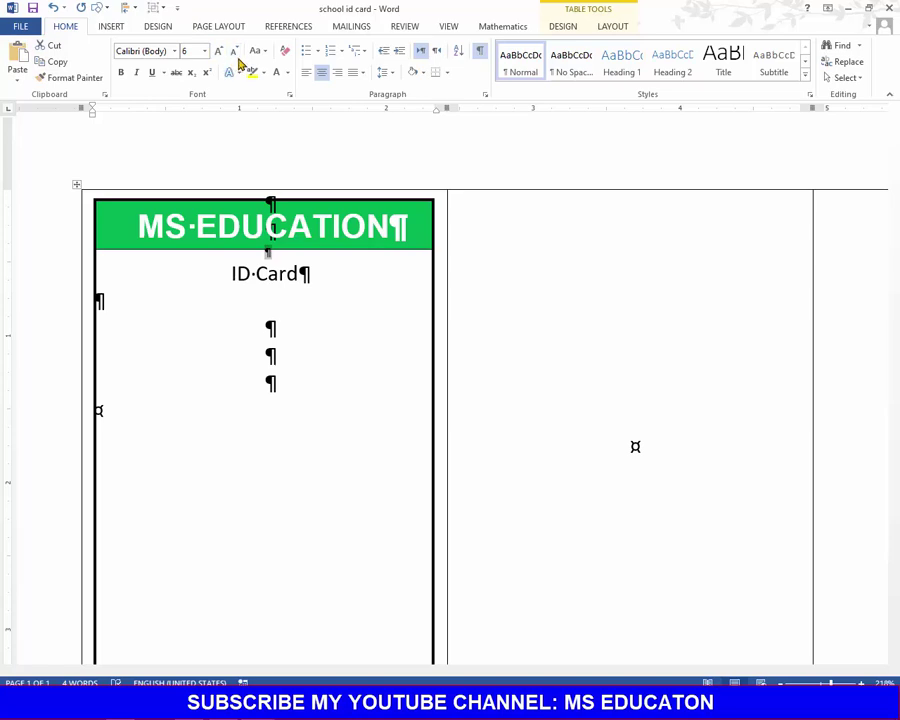
{"action": "left_click", "coordinate": [234, 53]}
Change the subtitle to UPPERCASE 'ID CARD', hide formatting marks, and add two lines below.
{"action": "left_click", "coordinate": [293, 333]}
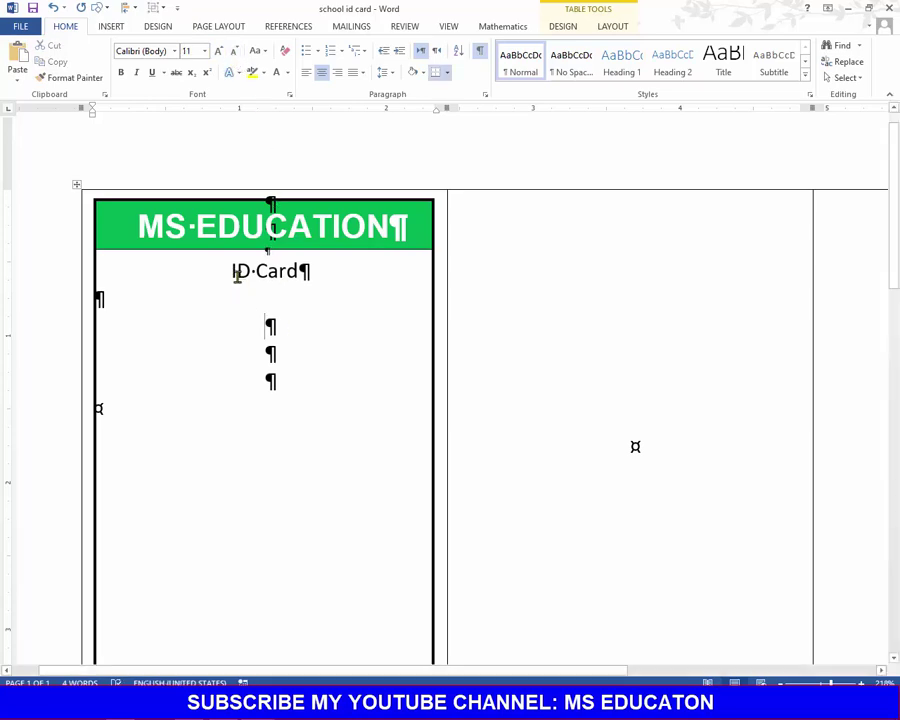
{"action": "left_click_drag", "start_coordinate": [234, 272], "coordinate": [296, 278]}
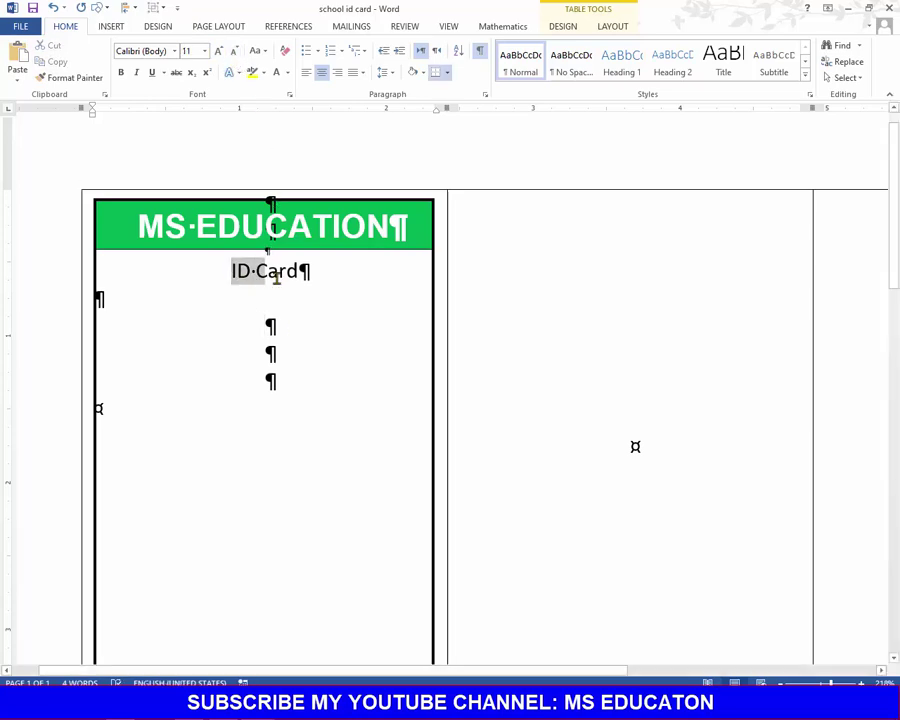
{"action": "left_click", "coordinate": [263, 51]}
{"action": "left_click", "coordinate": [293, 102]}
{"action": "left_click", "coordinate": [348, 362]}
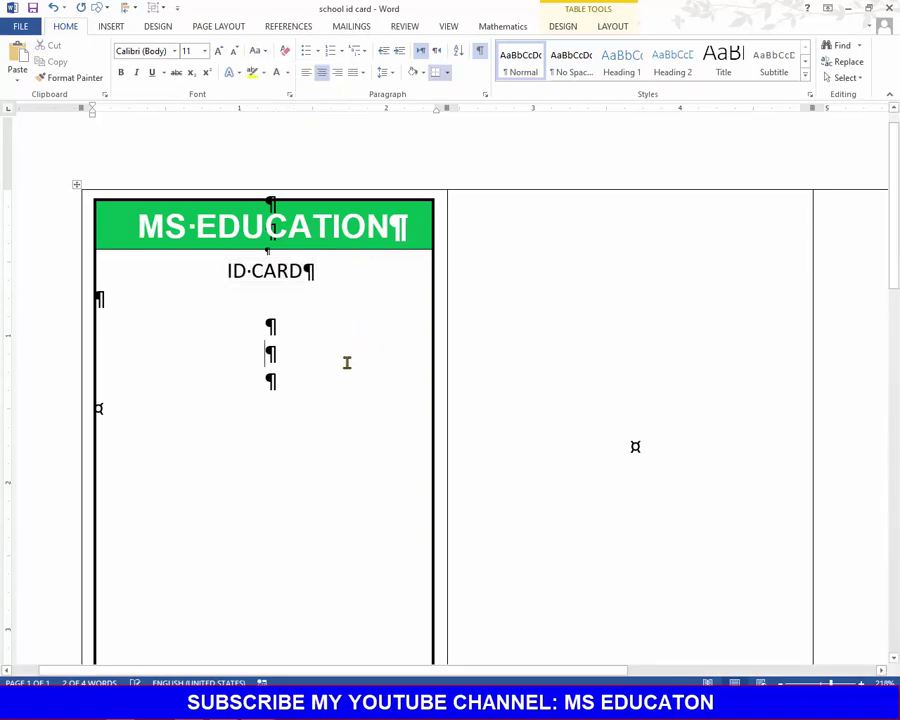
{"action": "left_click", "coordinate": [479, 50]}
{"action": "left_click", "coordinate": [267, 299]}
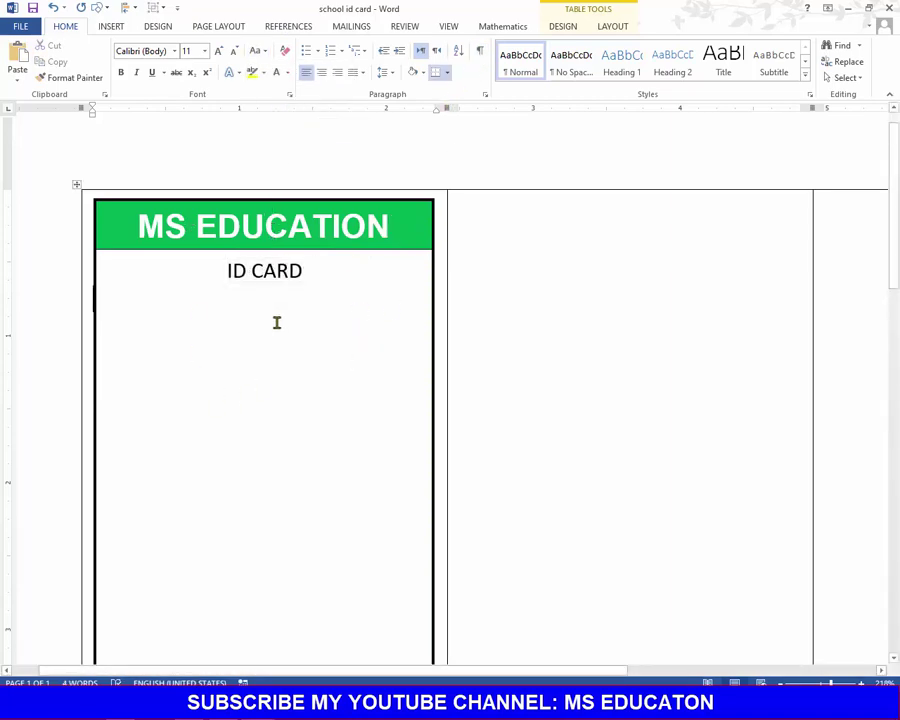
{"action": "left_click", "coordinate": [320, 276]}
{"action": "key", "text": "Return"}
{"action": "key", "text": "Return"}
{"action": "key", "text": "Return"}
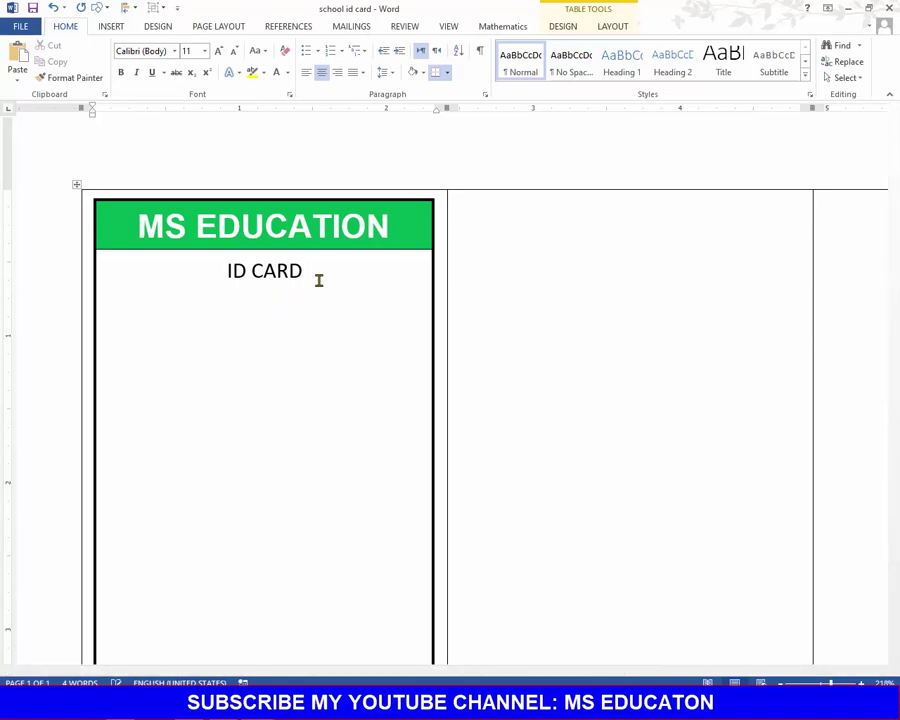
{"action": "key", "text": "Return"}
{"action": "left_click", "coordinate": [308, 78]}
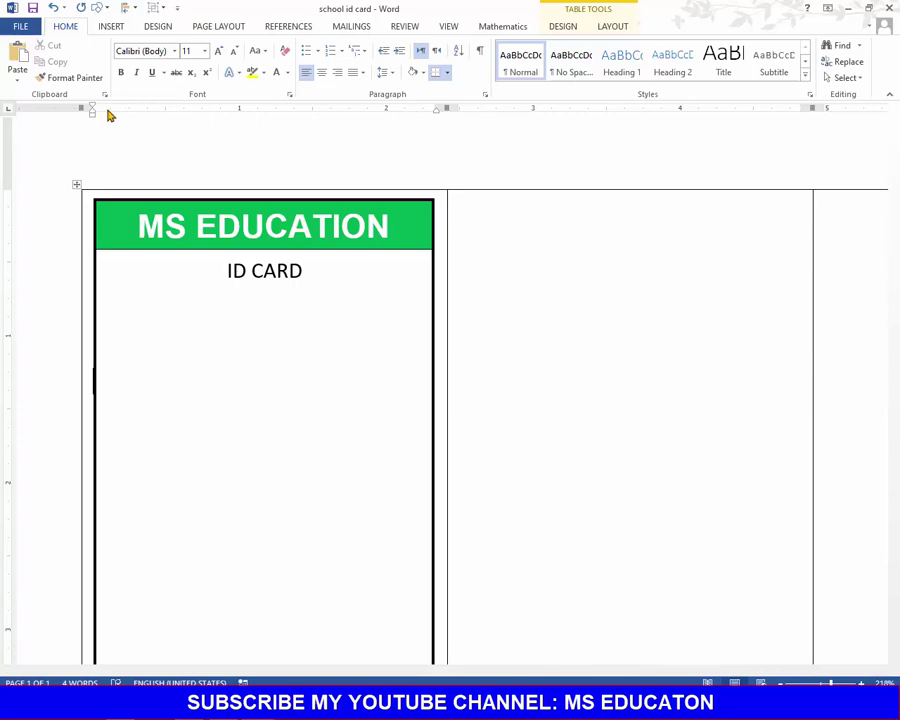
{"action": "left_click_drag", "start_coordinate": [110, 115], "coordinate": [110, 115]}
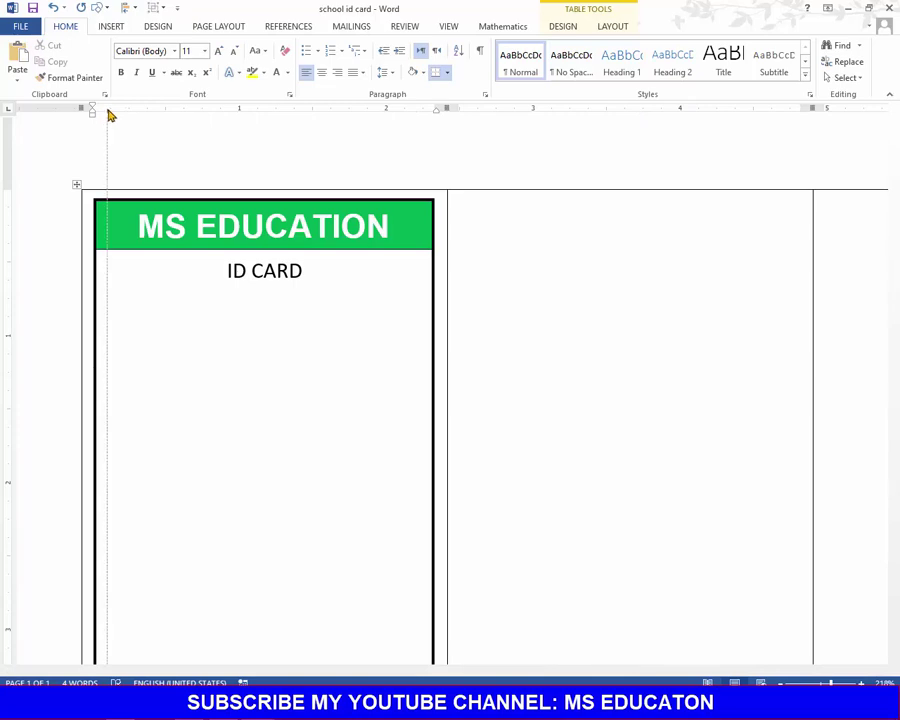
{"action": "left_click_drag", "start_coordinate": [110, 115], "coordinate": [108, 114]}
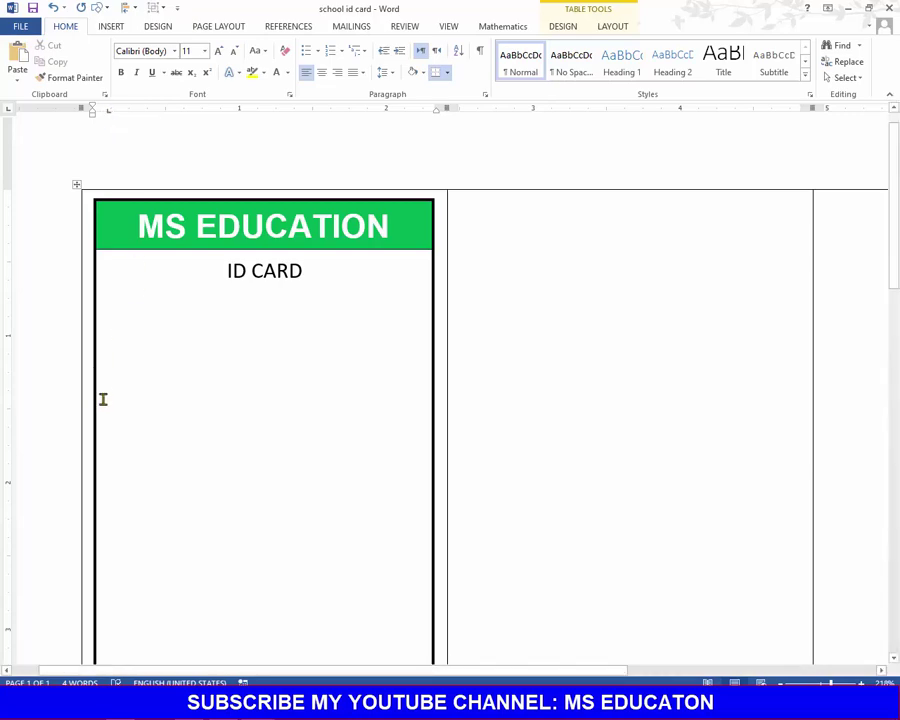
{"action": "key", "text": "Tab"}
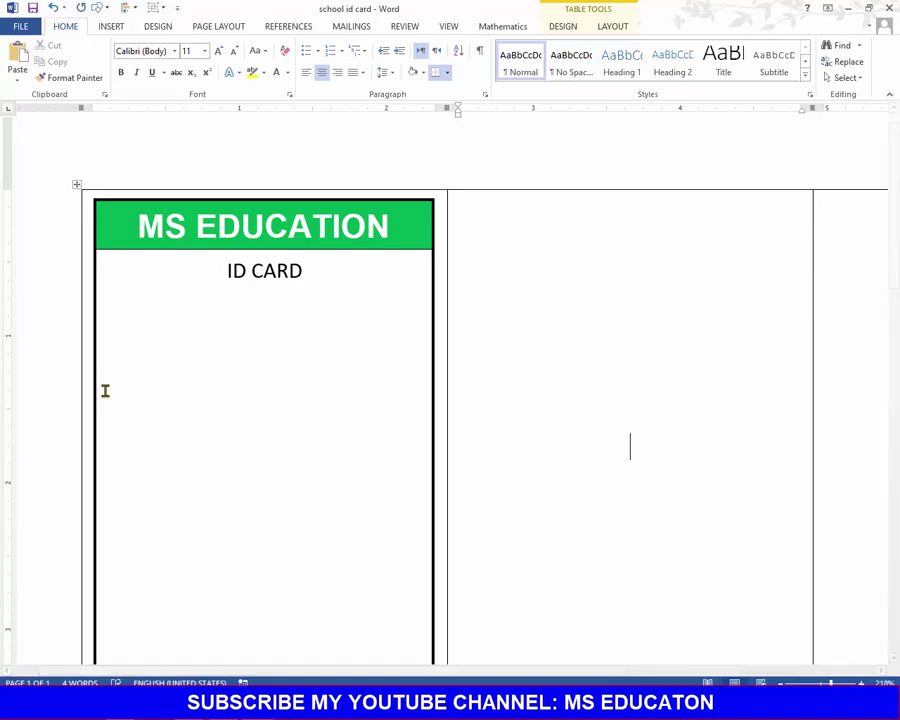
{"action": "left_click", "coordinate": [105, 391]}
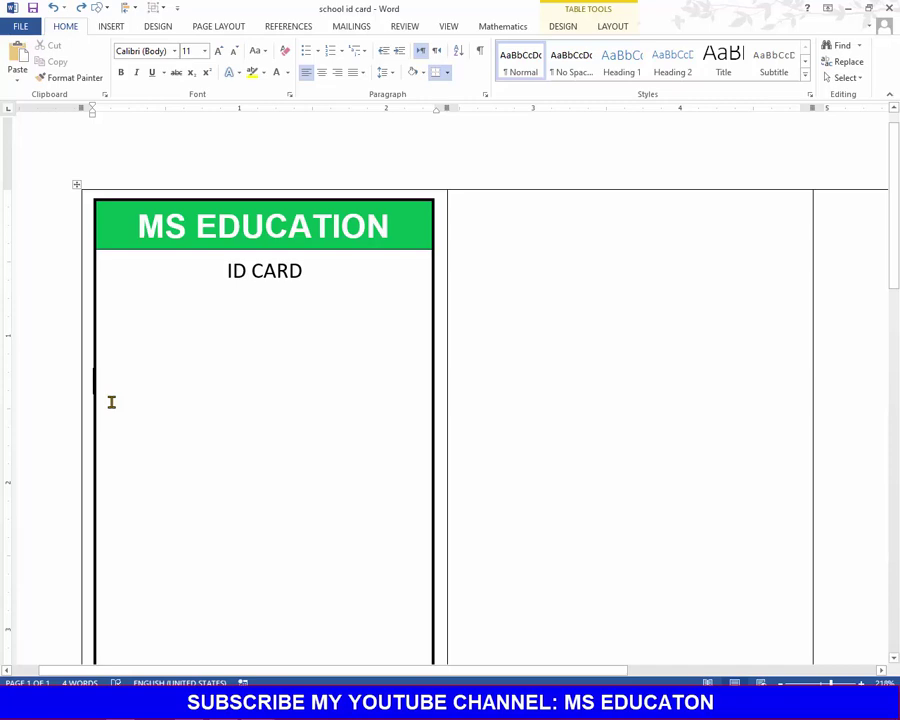
{"action": "key", "text": "ctrl+Tab"}
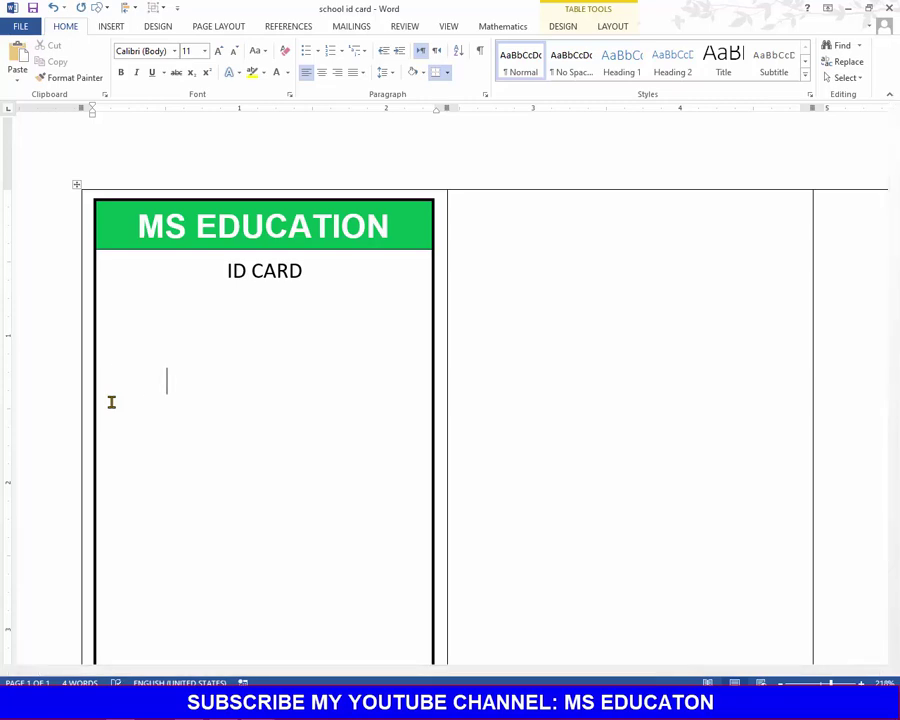
{"action": "key", "text": "BackSpace"}
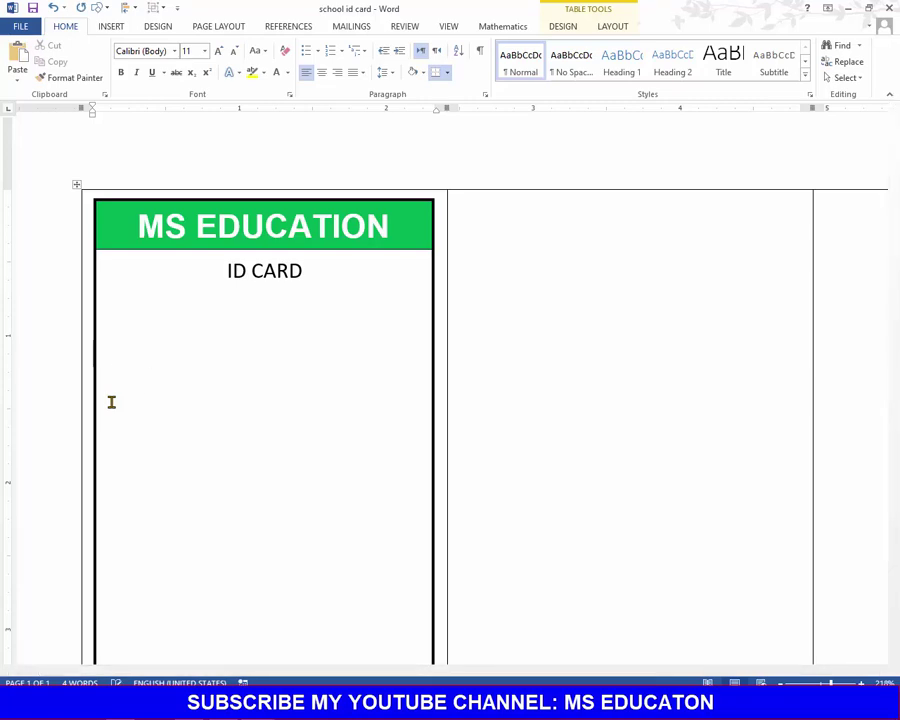
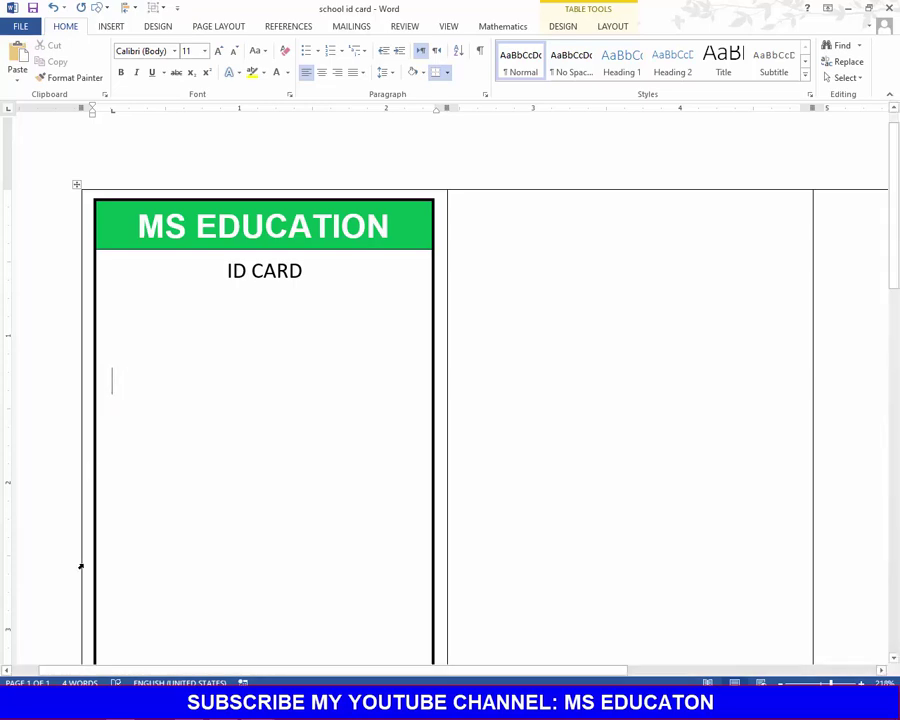
Add the 'ID NO.' label under ID CARD and set the card text from ID CARD down to Arial.
{"action": "type", "text": "ID "}
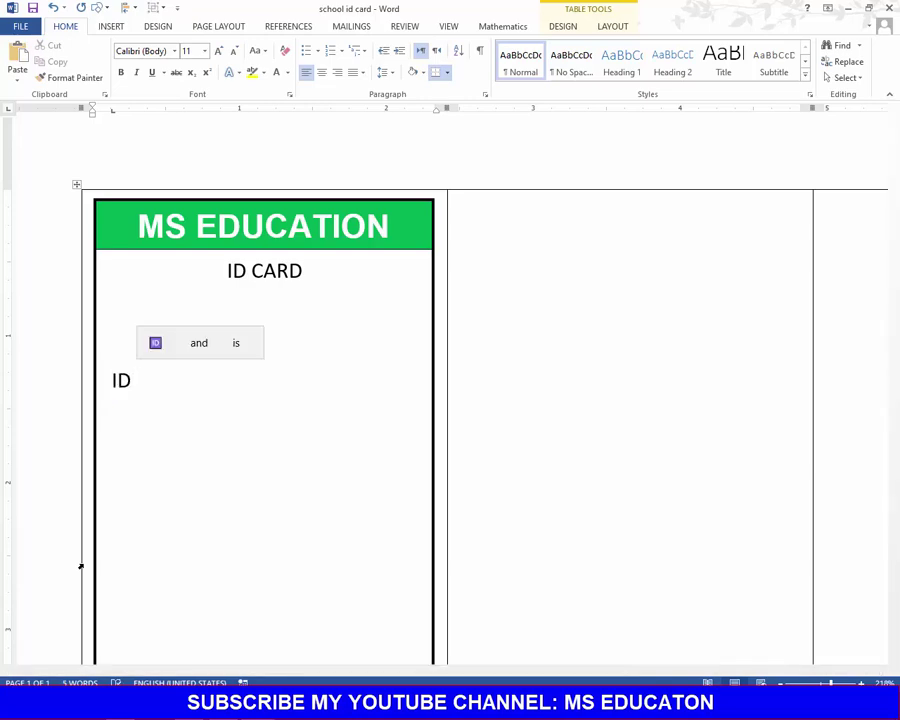
{"action": "type", "text": "NO."}
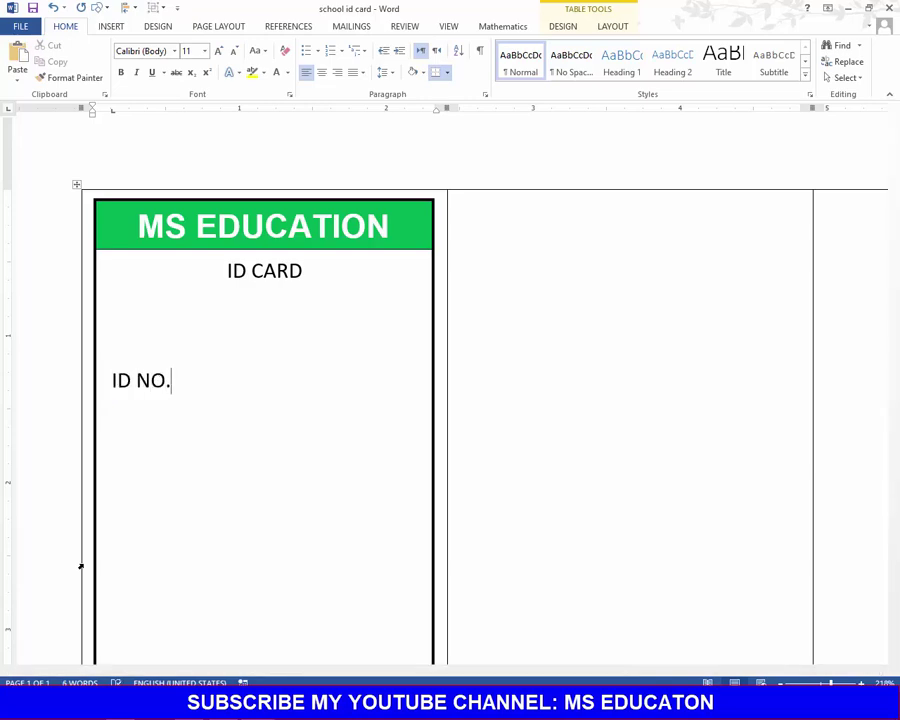
{"action": "left_click_drag", "start_coordinate": [193, 280], "coordinate": [311, 557]}
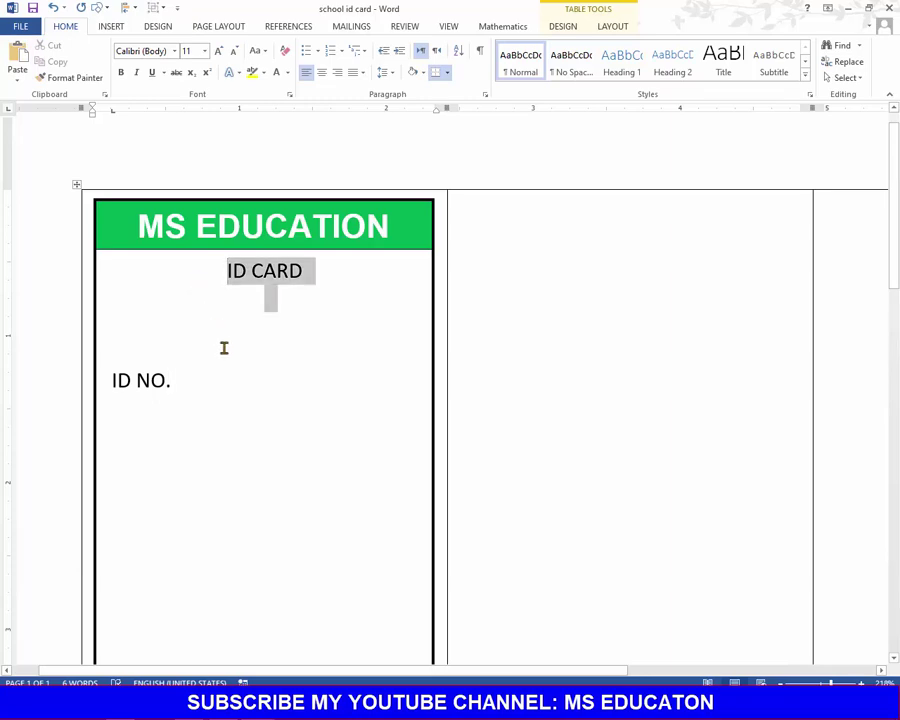
{"action": "left_click", "coordinate": [177, 54]}
{"action": "left_click", "coordinate": [155, 136]}
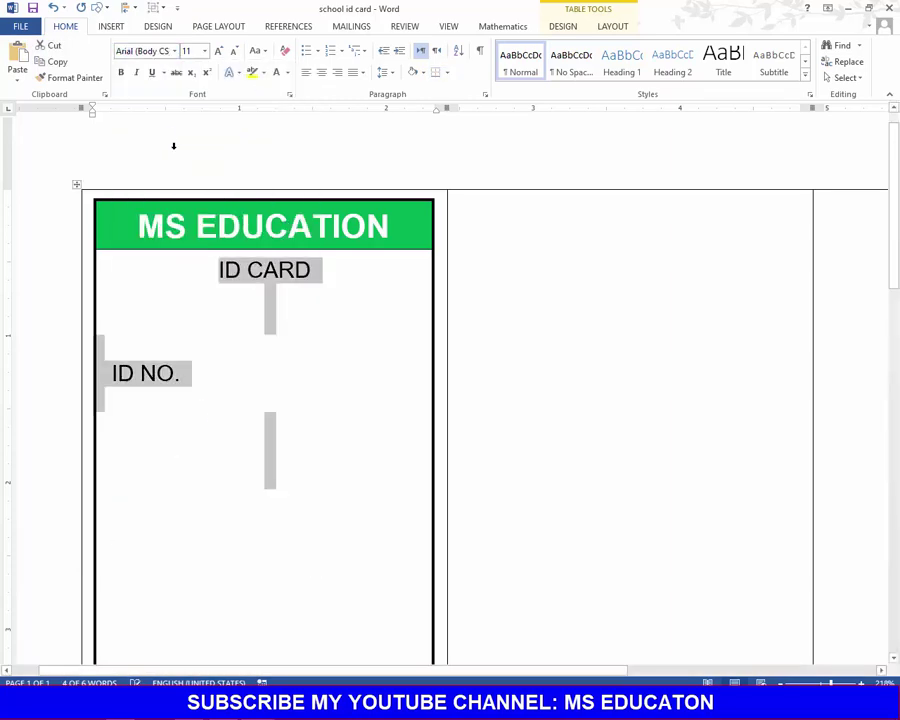
{"action": "left_click", "coordinate": [141, 378]}
{"action": "left_click", "coordinate": [184, 366]}
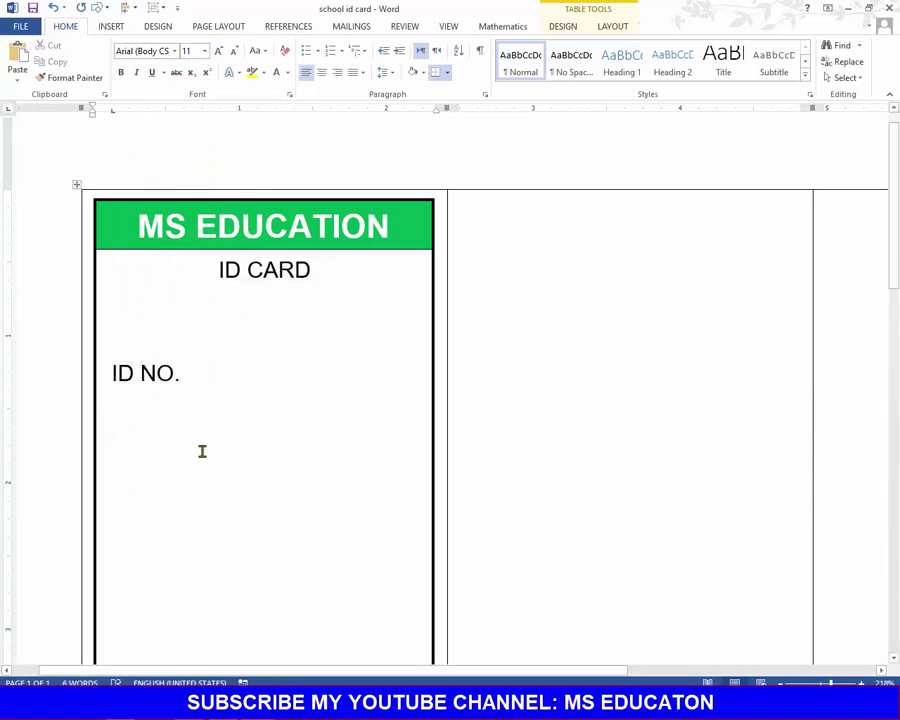
Add 'Student Name:' and 'Father's Name' lines below ID NO., correcting the typos.
{"action": "key", "text": "Return"}
{"action": "type", "text": "St"}
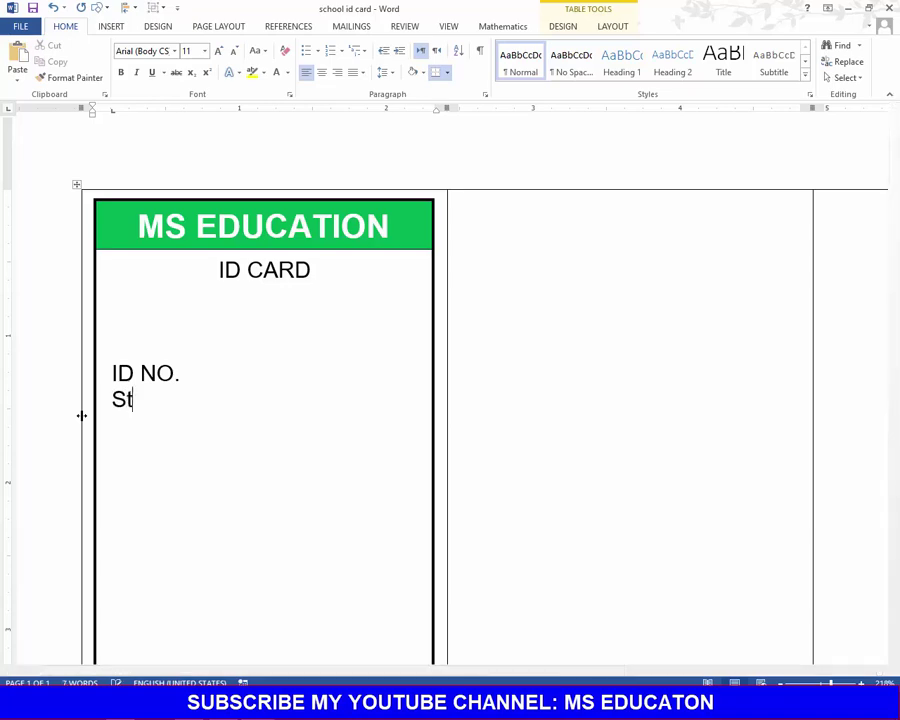
{"action": "type", "text": "udent N"}
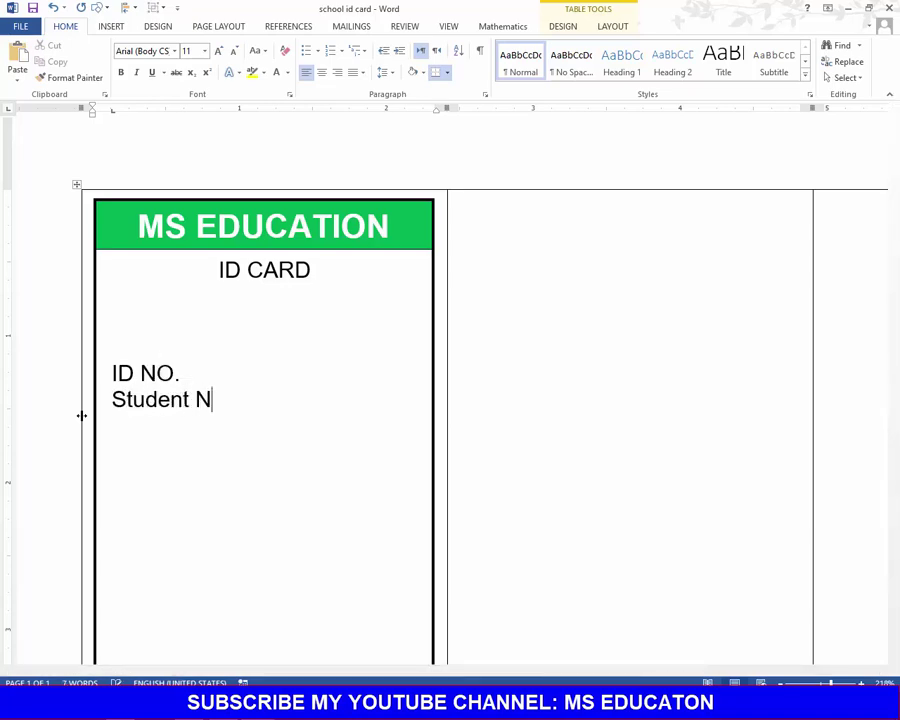
{"action": "type", "text": "ame:"}
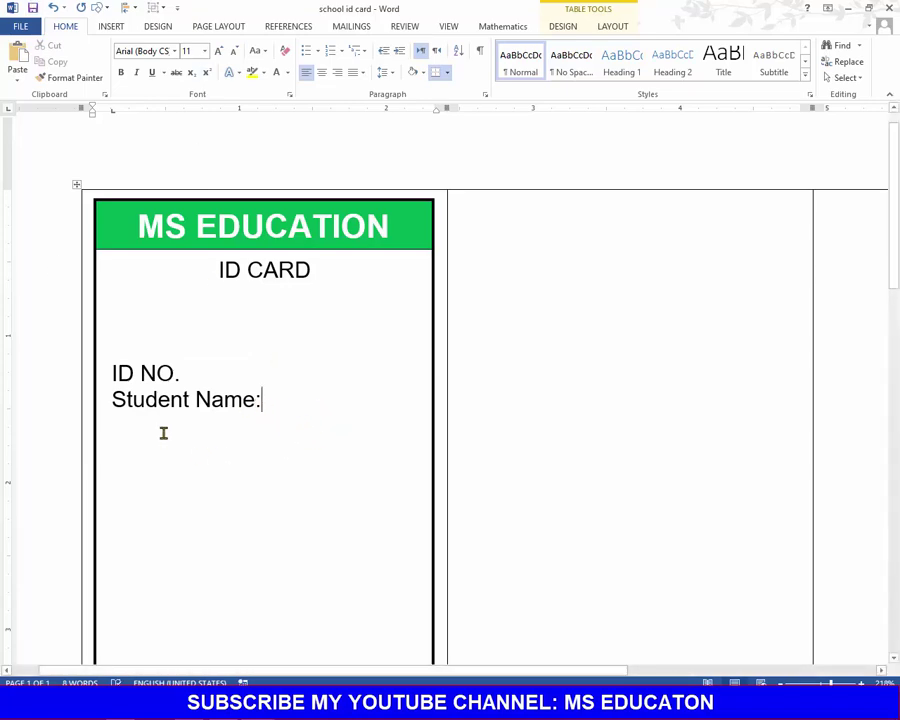
{"action": "key", "text": "Return"}
{"action": "scroll", "coordinate": [200, 437], "scroll_direction": "down", "scroll_amount": 3}
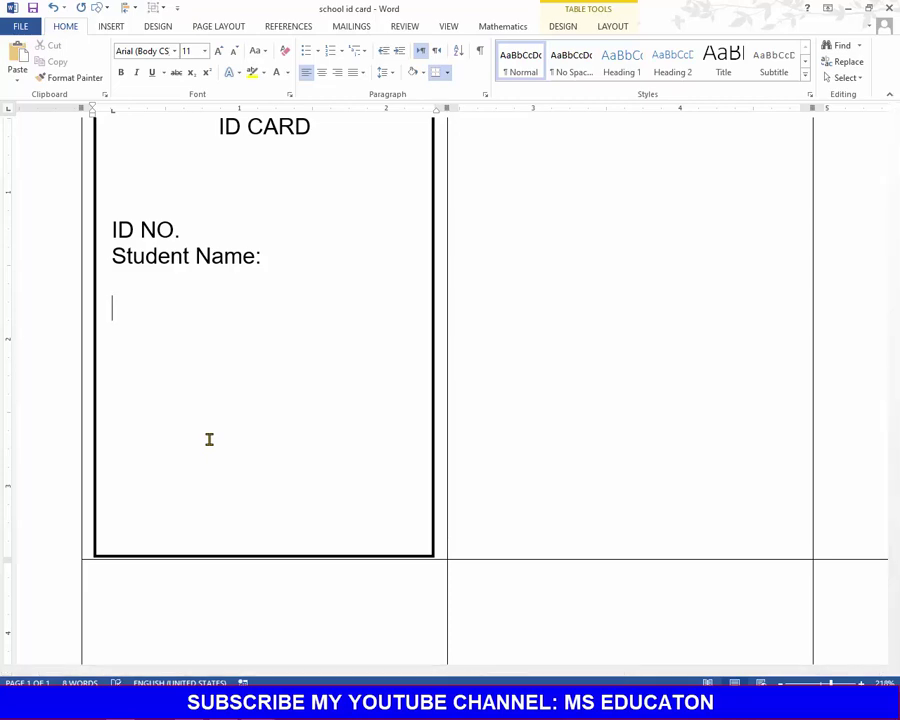
{"action": "type", "text": "Fathe"}
{"action": "key", "text": "BackSpace"}
{"action": "type", "text": "he"}
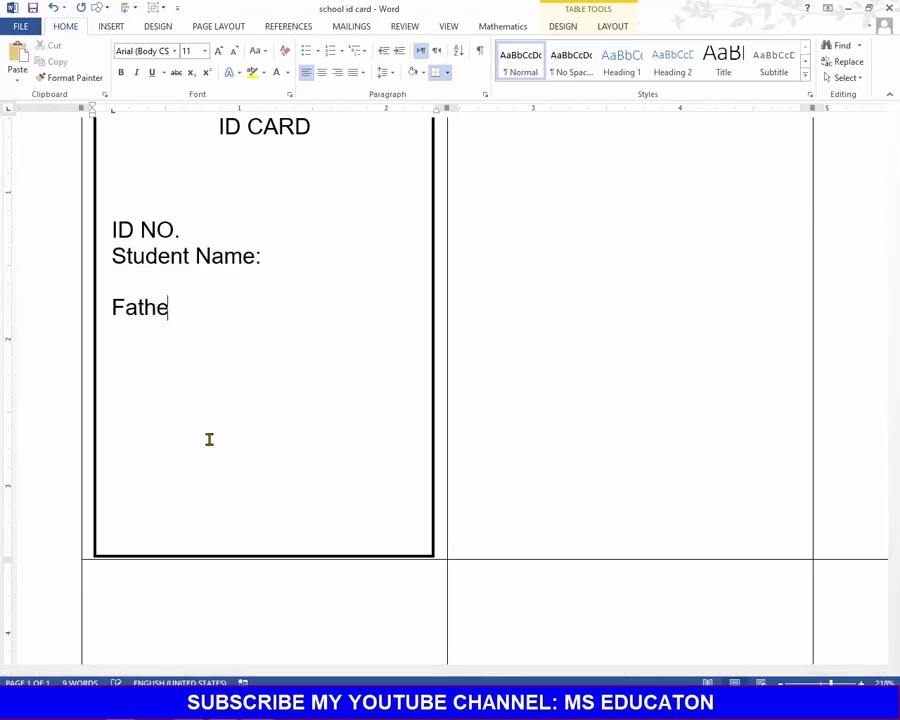
{"action": "type", "text": "r's NAme"}
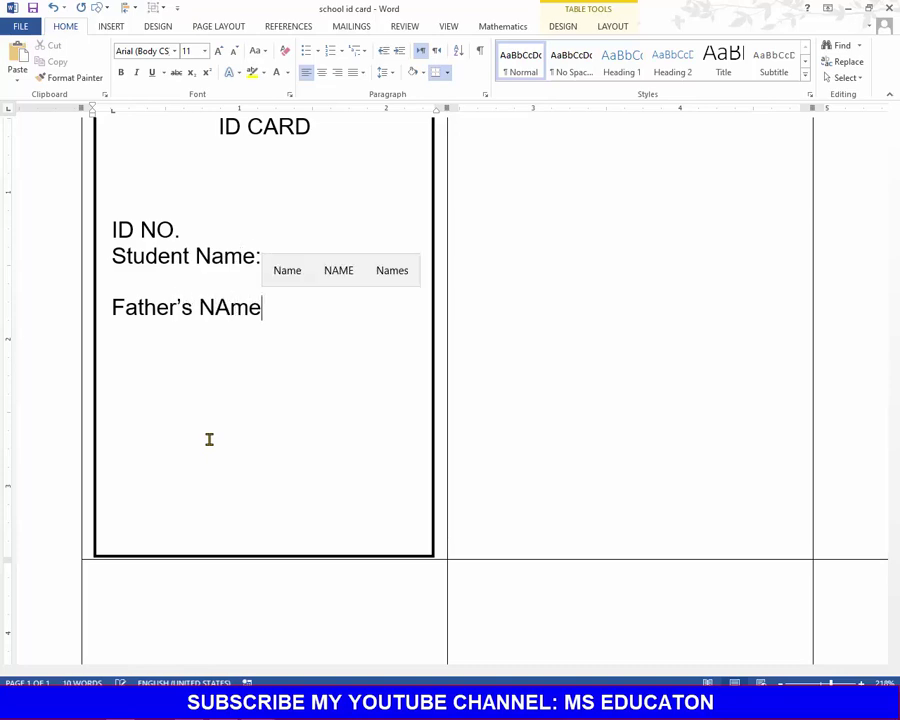
{"action": "key", "text": "BackSpace"}
{"action": "key", "text": "BackSpace"}
{"action": "key", "text": "BackSpace"}
{"action": "type", "text": "a"}
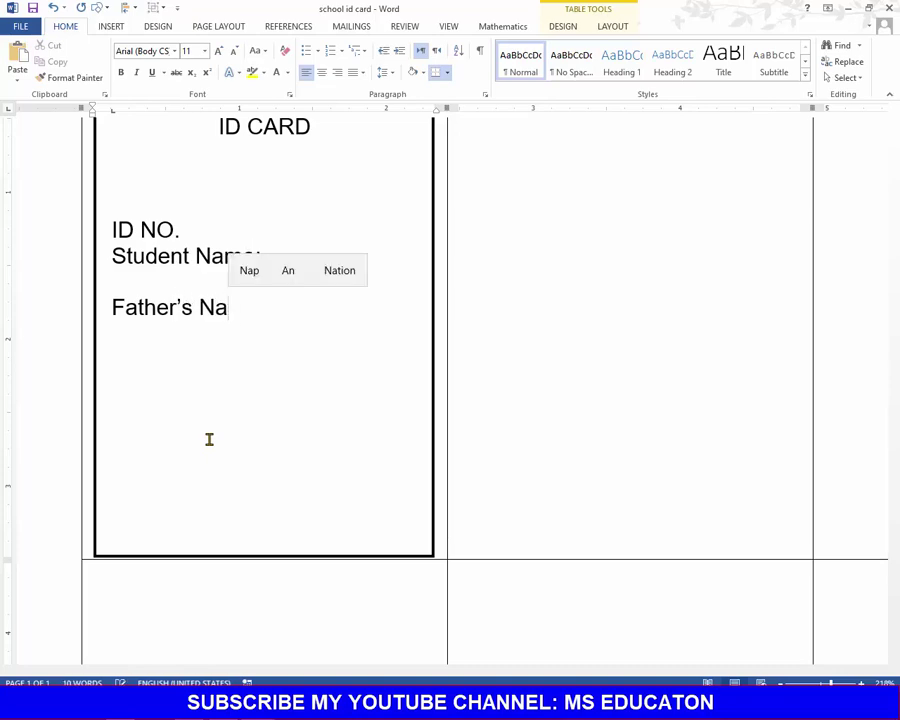
{"action": "type", "text": "me"}
Change the label to 'Student's Name:', finish 'Father's Name:', and add a 'Class:' line.
{"action": "left_click", "coordinate": [190, 256]}
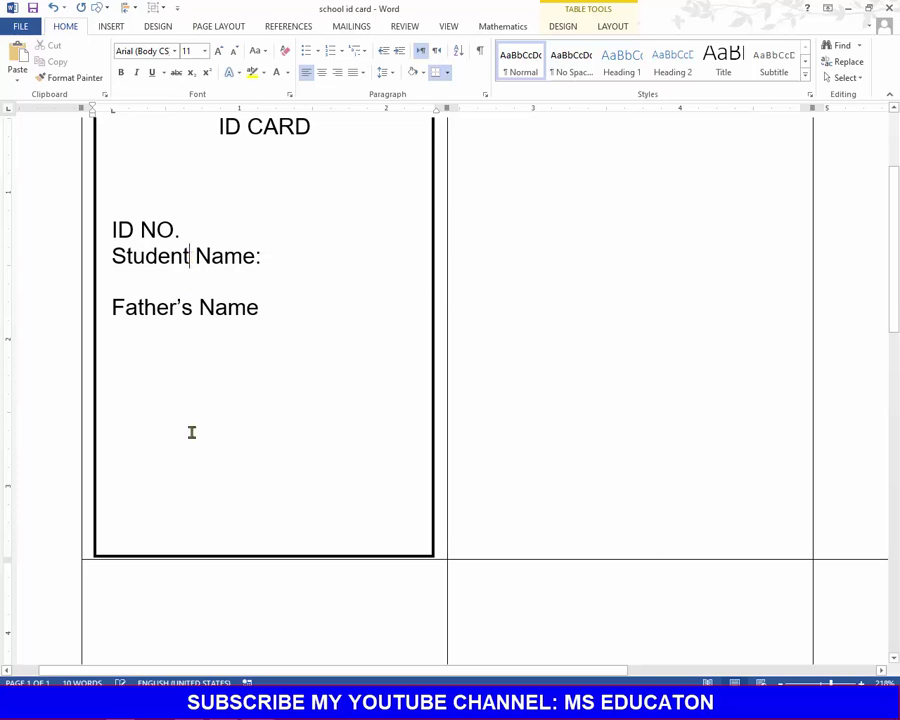
{"action": "type", "text": "'s"}
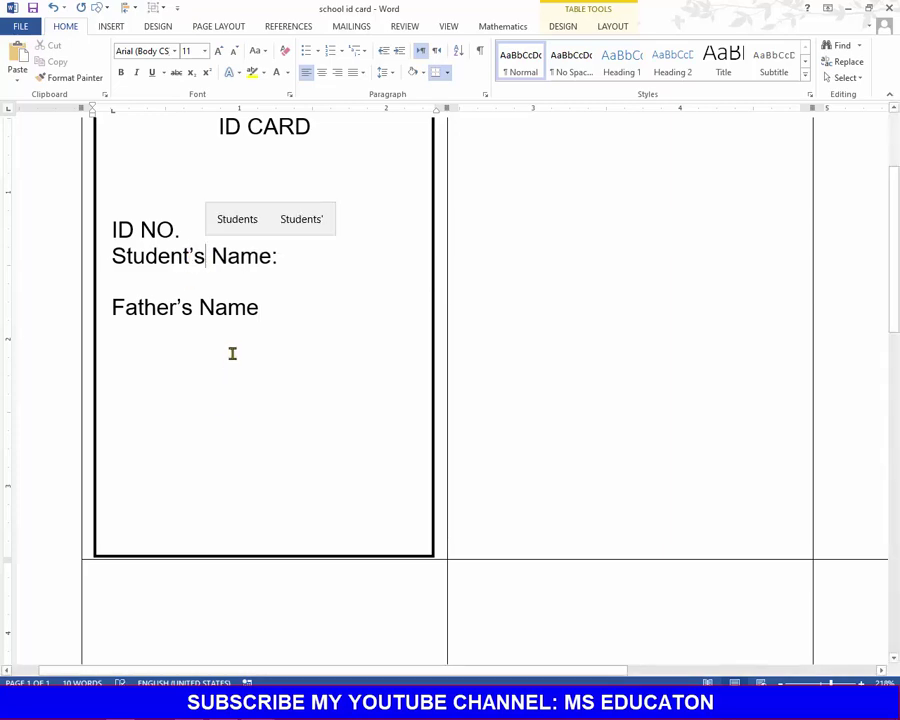
{"action": "left_click", "coordinate": [259, 305]}
{"action": "type", "text": ":"}
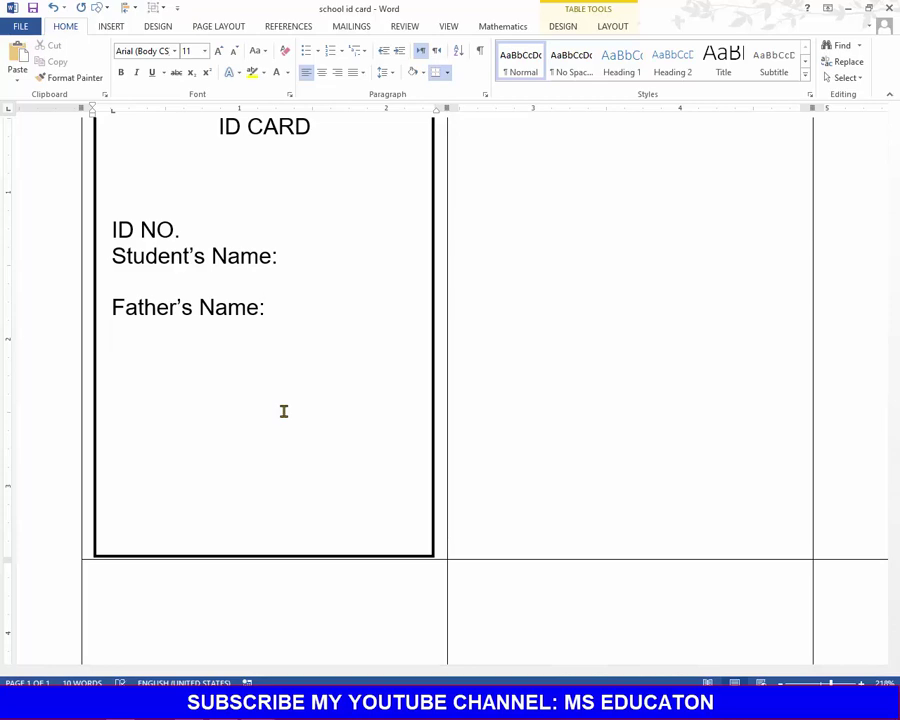
{"action": "key", "text": "Return"}
{"action": "type", "text": "Class:"}
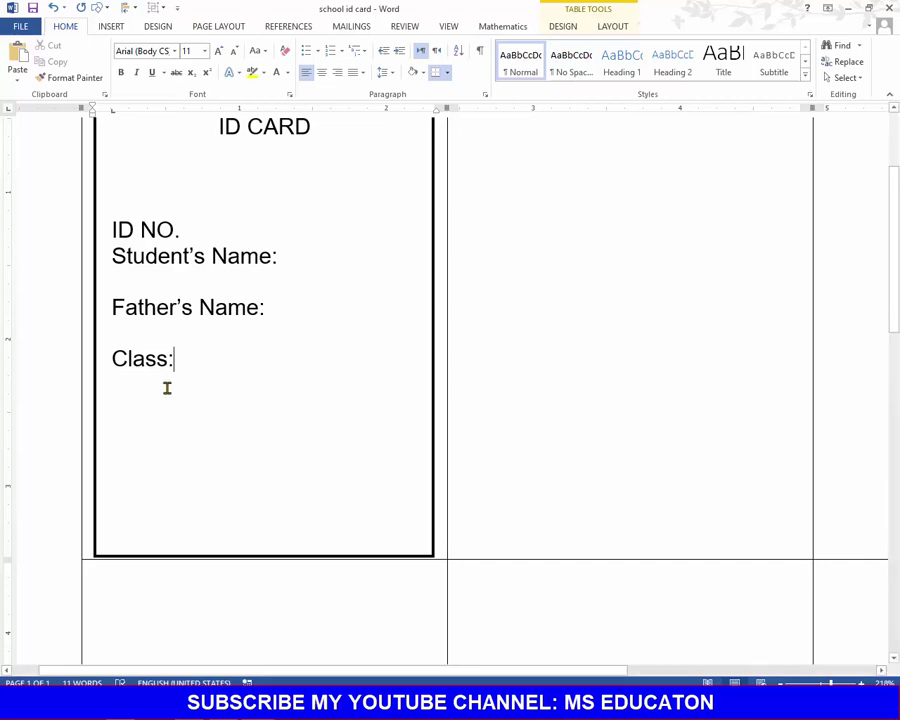
Move 'Class:' from below Father's Name: to a new line directly under ID NO.
{"action": "left_click_drag", "start_coordinate": [183, 359], "coordinate": [112, 360]}
{"action": "key", "text": "ctrl+c"}
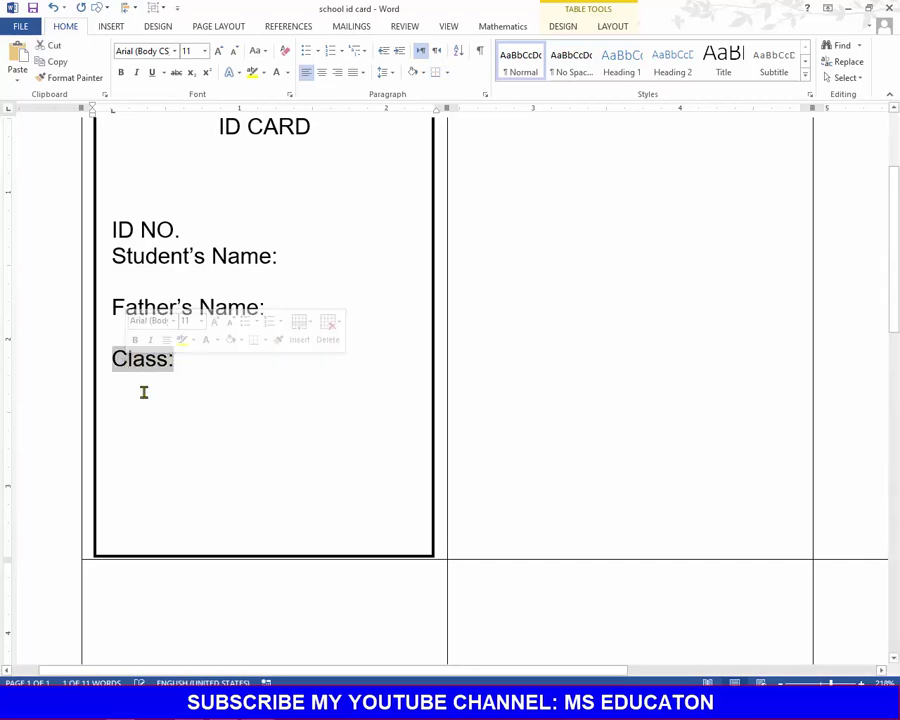
{"action": "key", "text": "BackSpace"}
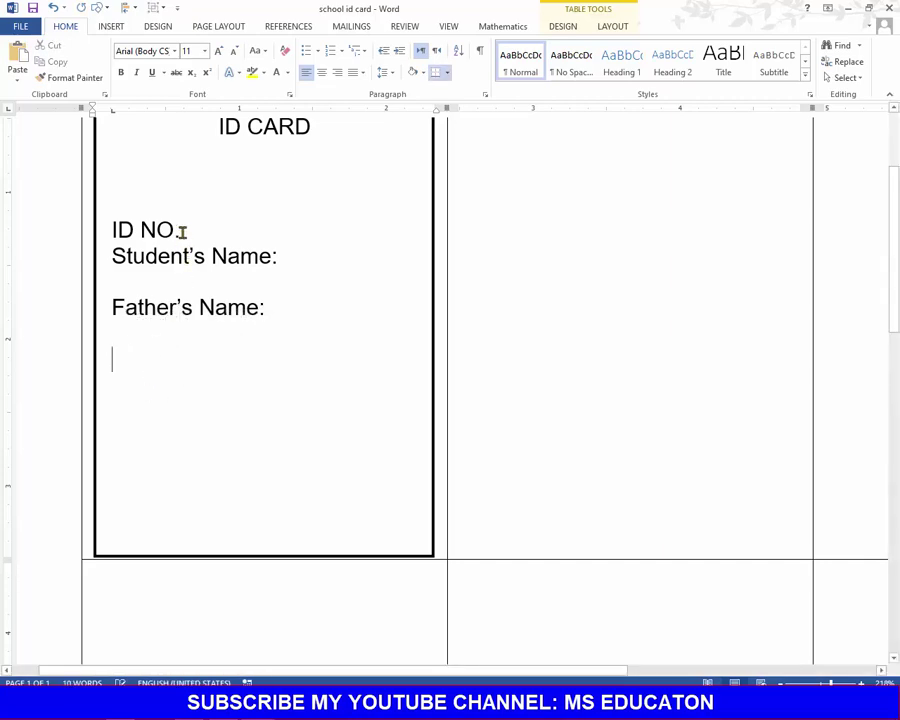
{"action": "left_click", "coordinate": [180, 231]}
{"action": "key", "text": "Return"}
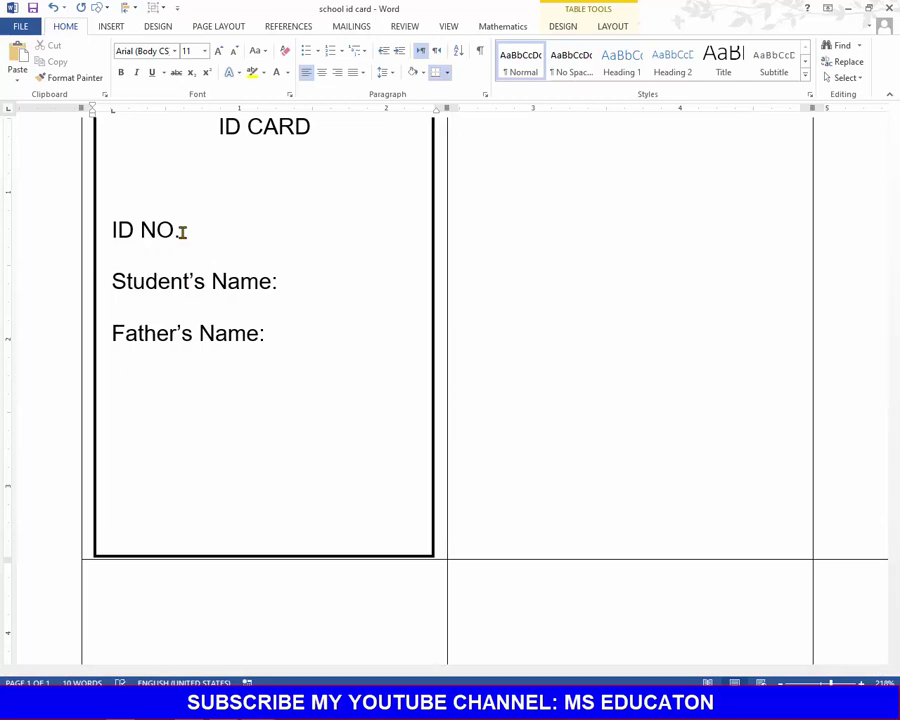
{"action": "key", "text": "ctrl+v"}
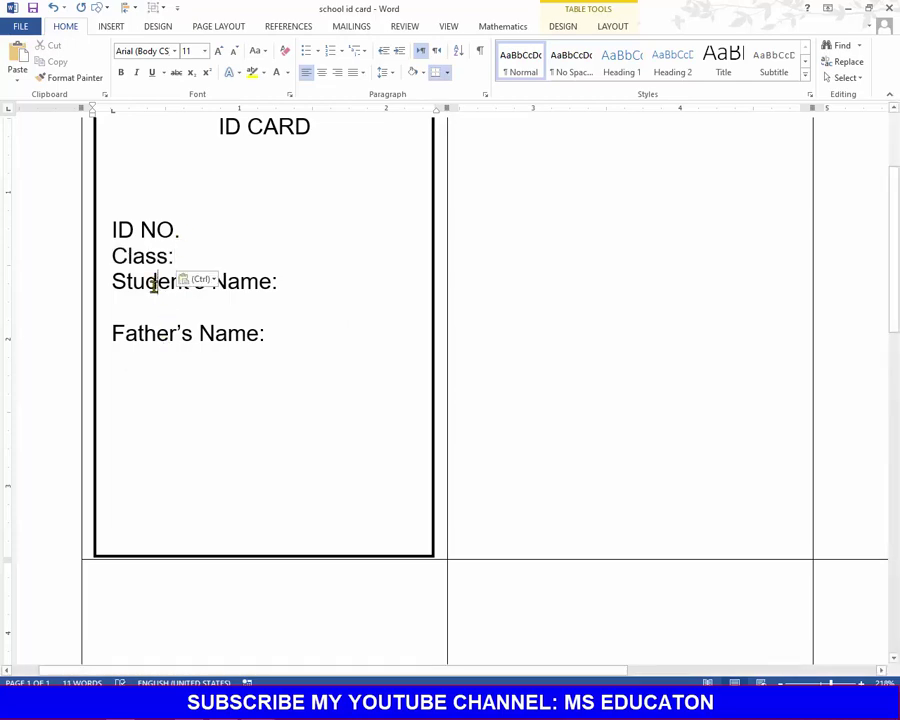
{"action": "left_click", "coordinate": [276, 344]}
{"action": "key", "text": "Return"}
{"action": "left_click", "coordinate": [164, 430]}
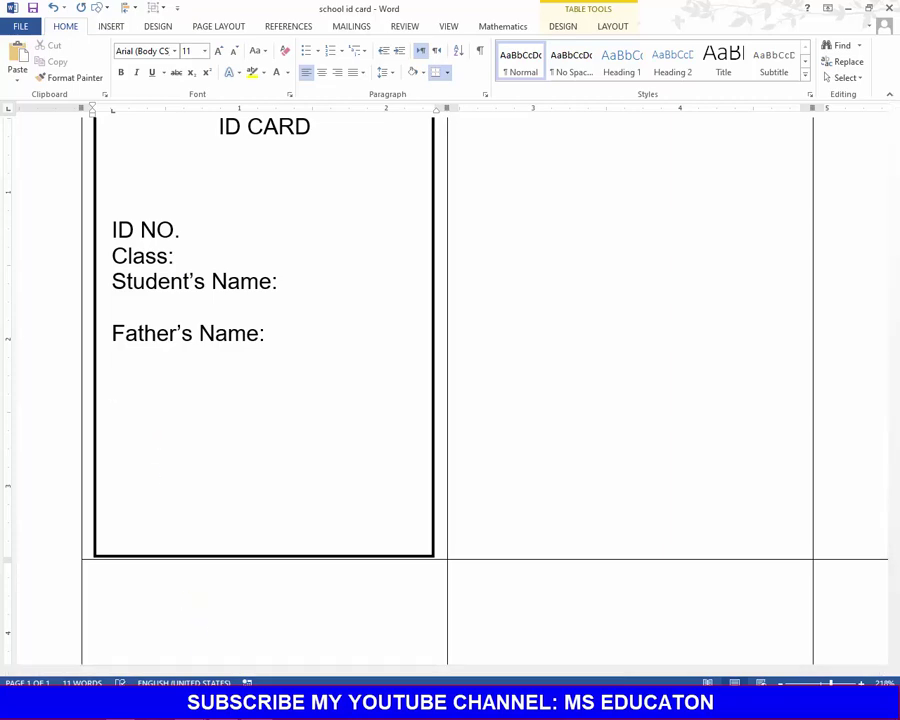
{"action": "mouse_move", "coordinate": [256, 705]}
{"action": "mouse_move", "coordinate": [335, 660]}
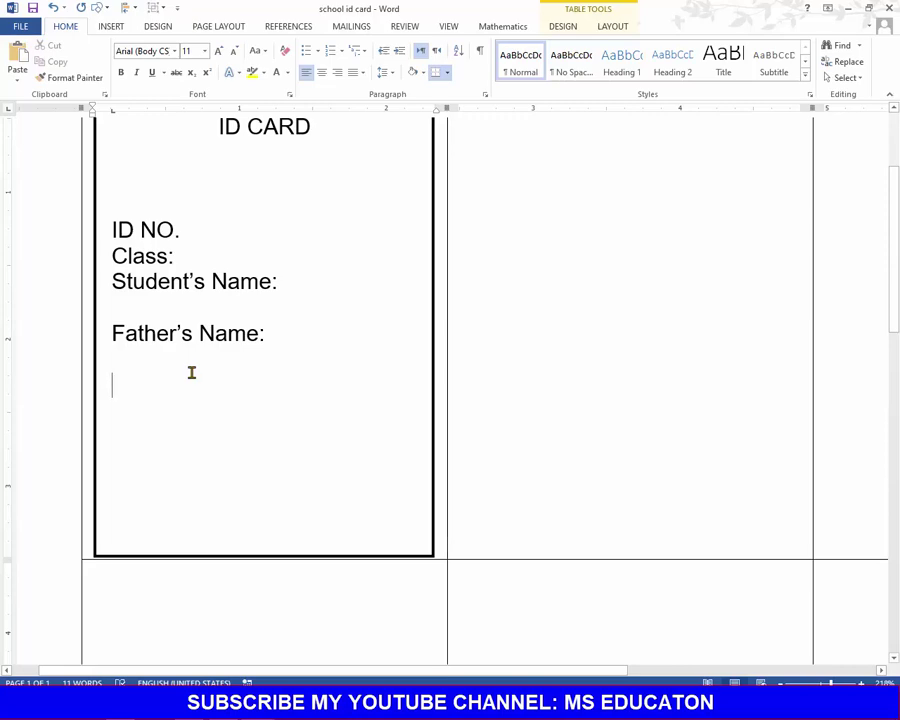
Insert two empty lines above ID NO. on the card.
{"action": "scroll", "coordinate": [167, 434], "scroll_direction": "up", "scroll_amount": 1}
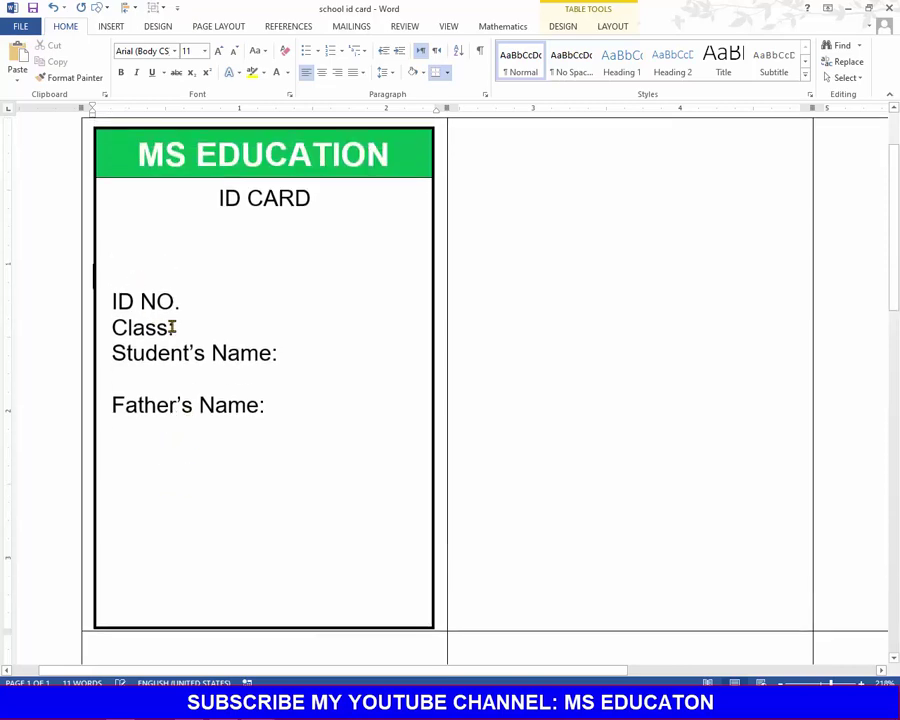
{"action": "left_click", "coordinate": [168, 288]}
{"action": "key", "text": "Return"}
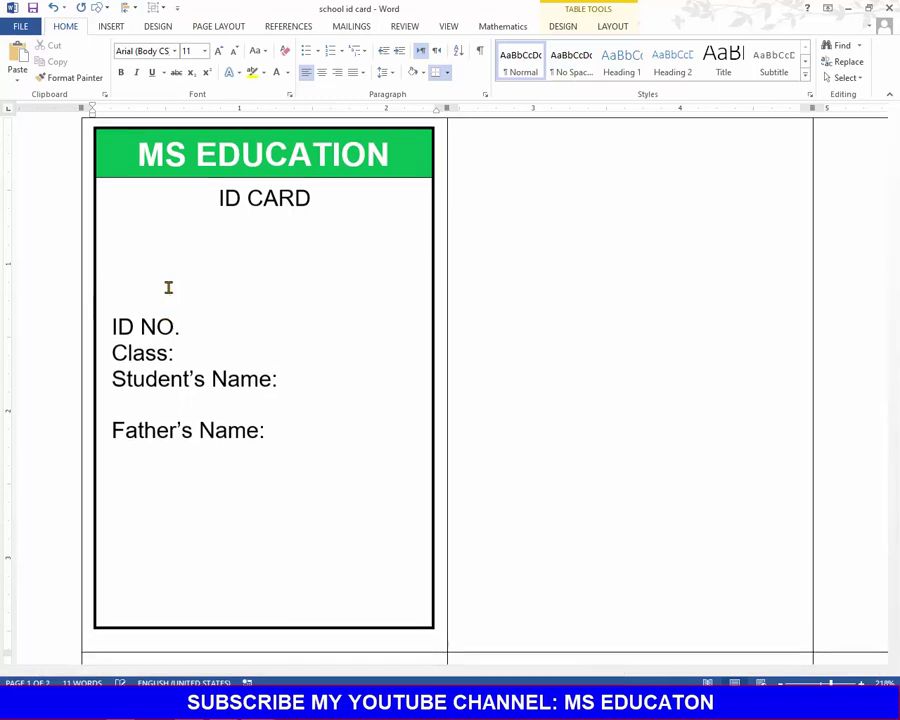
{"action": "key", "text": "Return"}
{"action": "key", "text": "Return"}
{"action": "scroll", "coordinate": [169, 287], "scroll_direction": "down", "scroll_amount": 5}
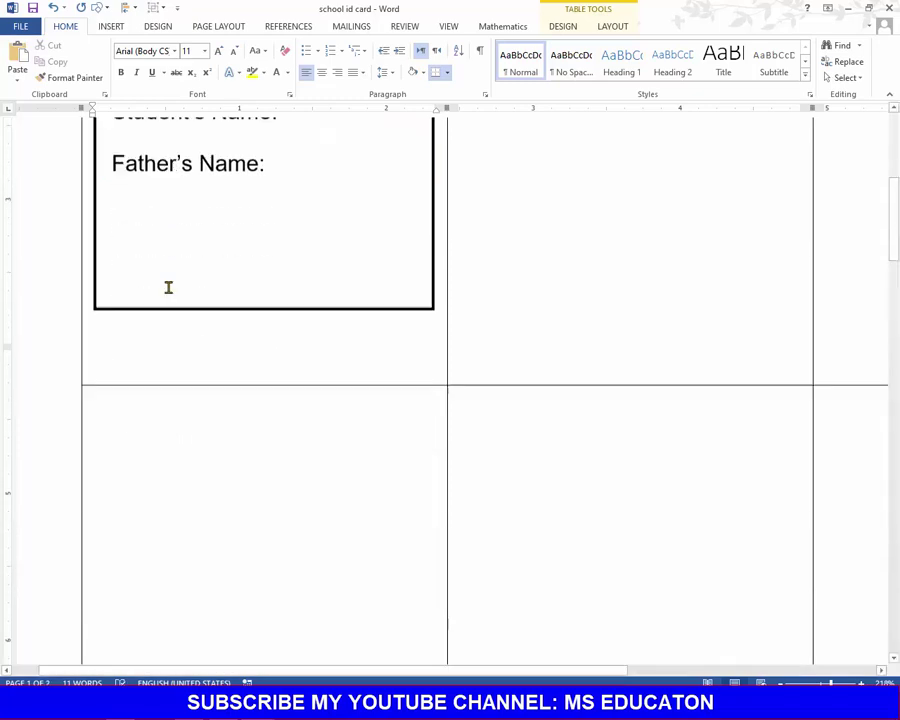
{"action": "scroll", "coordinate": [179, 319], "scroll_direction": "down", "scroll_amount": 2}
{"action": "scroll", "coordinate": [179, 319], "scroll_direction": "down", "scroll_amount": 1}
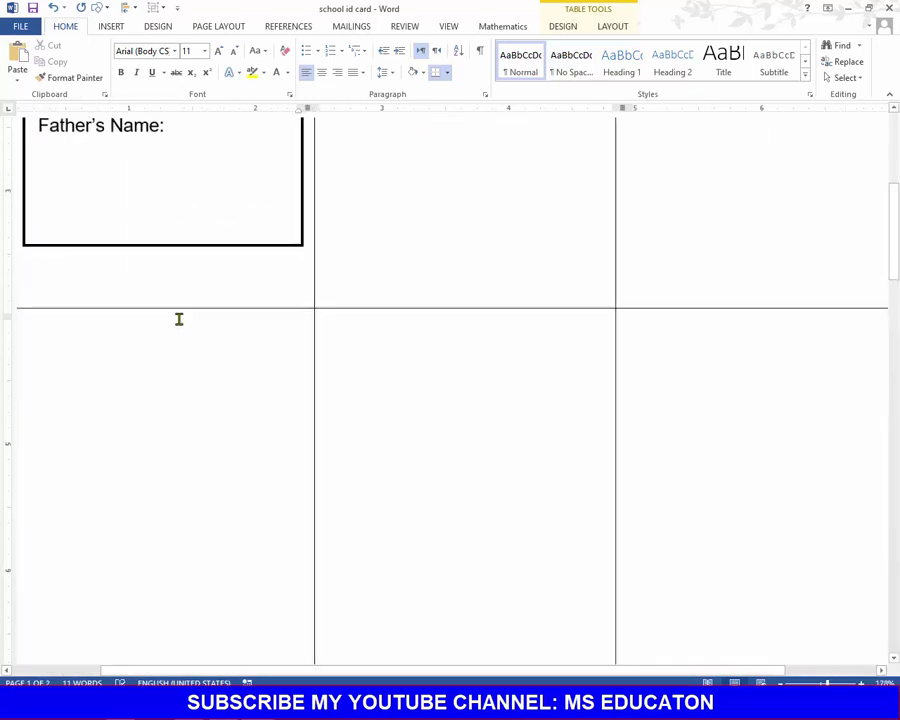
{"action": "scroll", "coordinate": [179, 319], "scroll_direction": "up", "scroll_amount": 3}
{"action": "scroll", "coordinate": [179, 319], "scroll_direction": "up", "scroll_amount": 3}
{"action": "scroll", "coordinate": [179, 319], "scroll_direction": "down", "scroll_amount": 2}
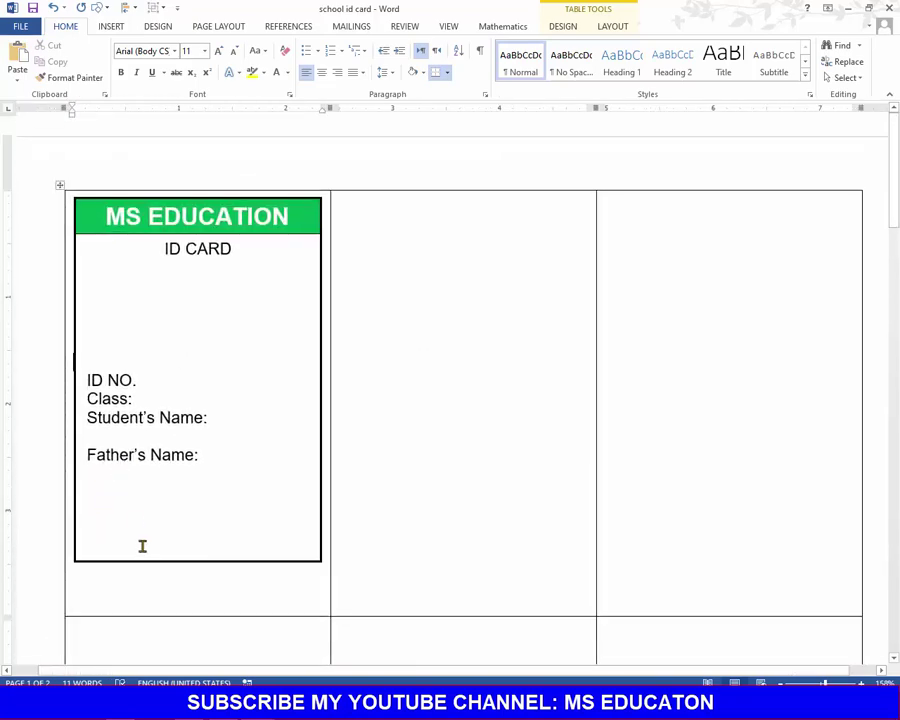
{"action": "scroll", "coordinate": [143, 545], "scroll_direction": "down", "scroll_amount": 3}
{"action": "left_click", "coordinate": [152, 450]}
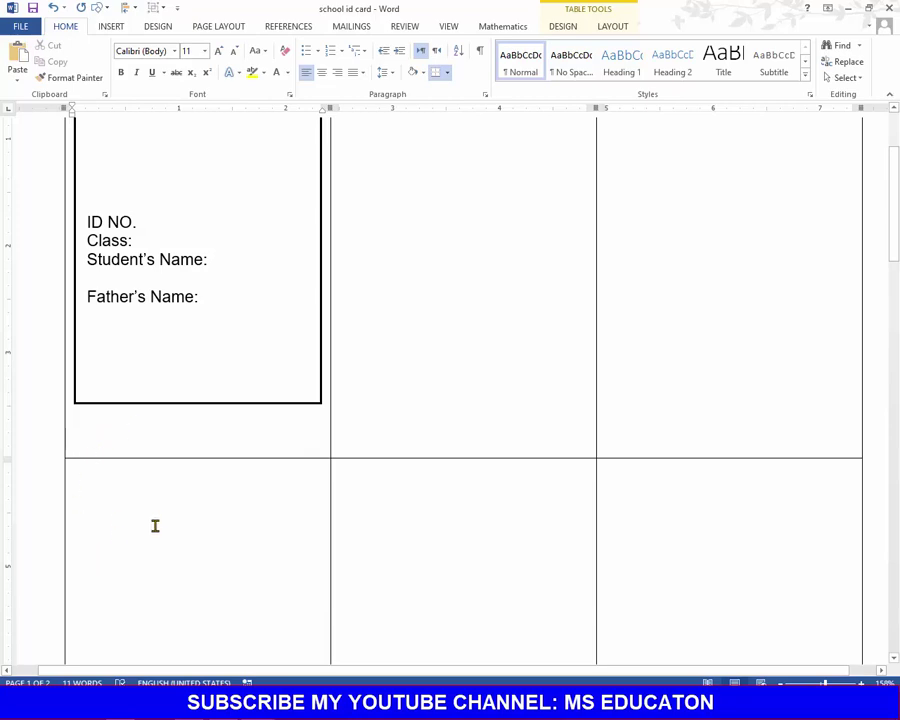
{"action": "left_click", "coordinate": [208, 297]}
With formatting marks shown, delete the surplus empty lines below the card, then hide the marks.
{"action": "left_click", "coordinate": [479, 52]}
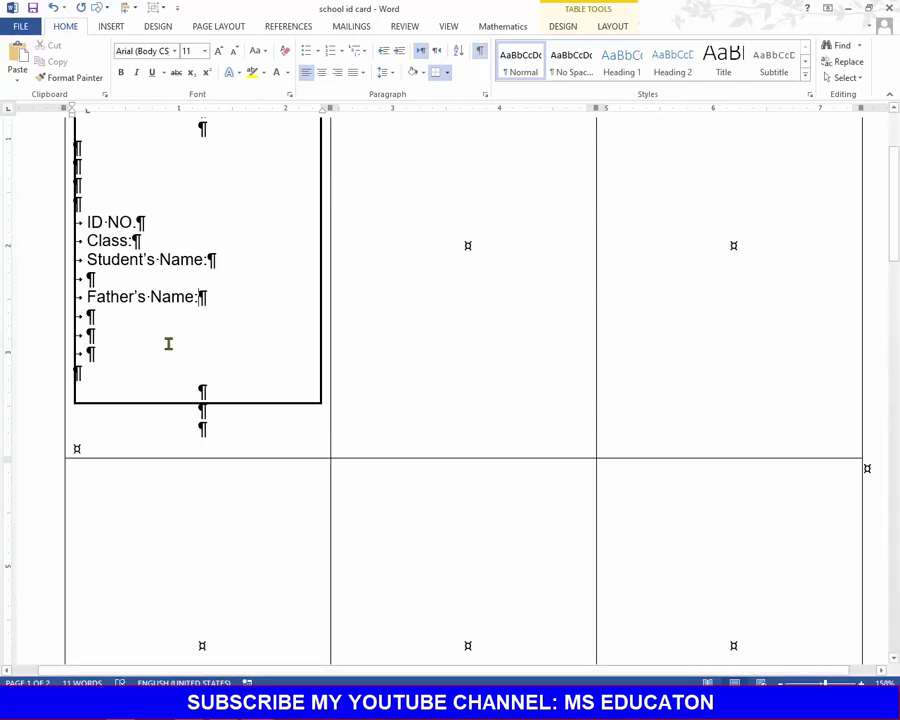
{"action": "left_click", "coordinate": [207, 428]}
{"action": "key", "text": "BackSpace"}
{"action": "key", "text": "BackSpace"}
{"action": "key", "text": "BackSpace"}
{"action": "key", "text": "BackSpace"}
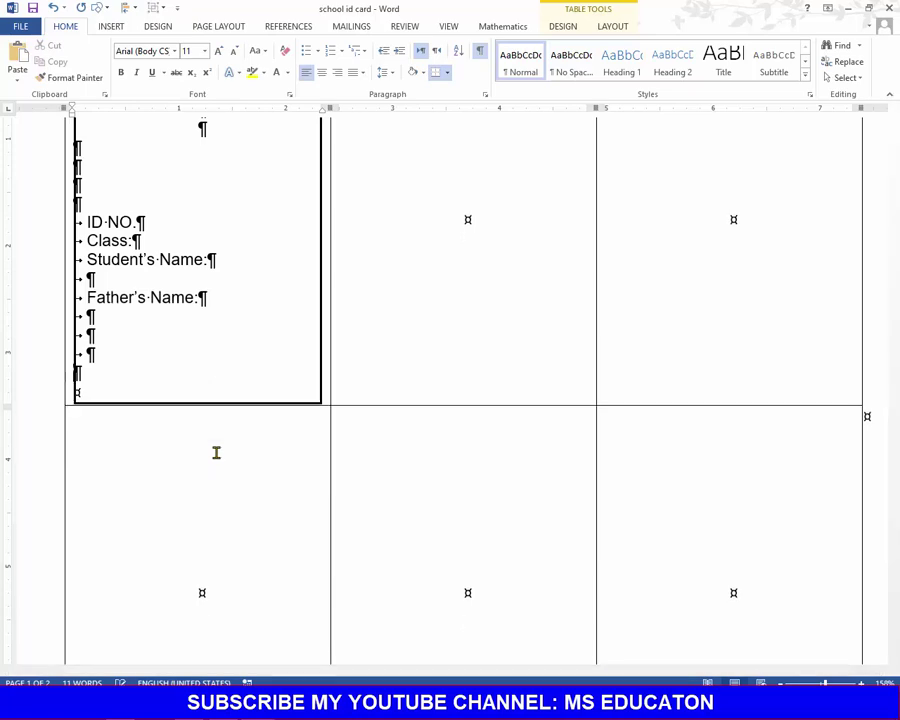
{"action": "key", "text": "BackSpace"}
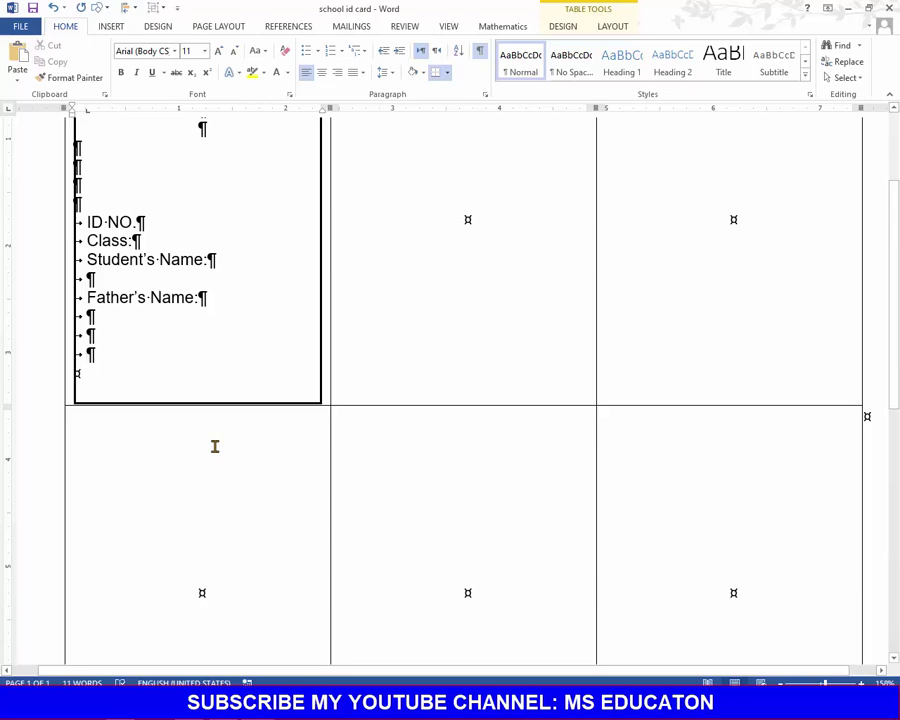
{"action": "key", "text": "Return"}
{"action": "key", "text": "Return"}
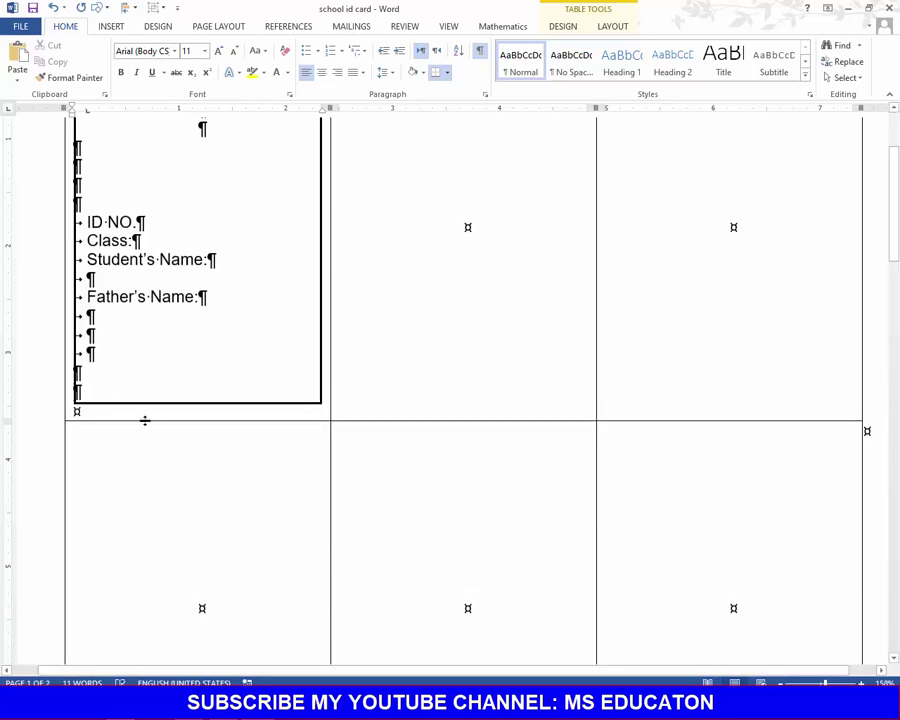
{"action": "left_click", "coordinate": [479, 50]}
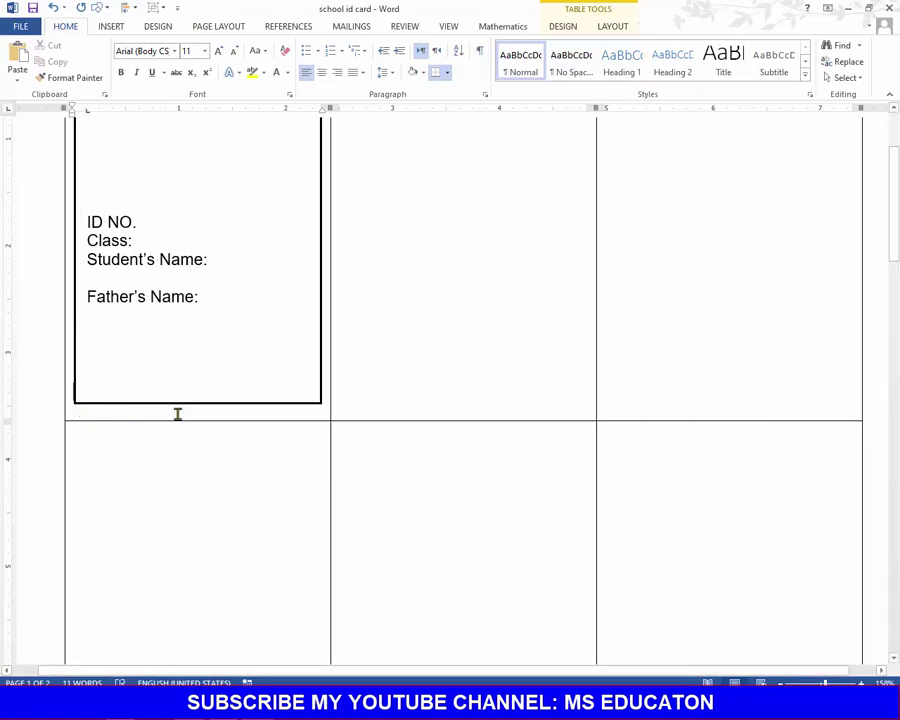
{"action": "scroll", "coordinate": [178, 413], "scroll_direction": "up", "scroll_amount": 3}
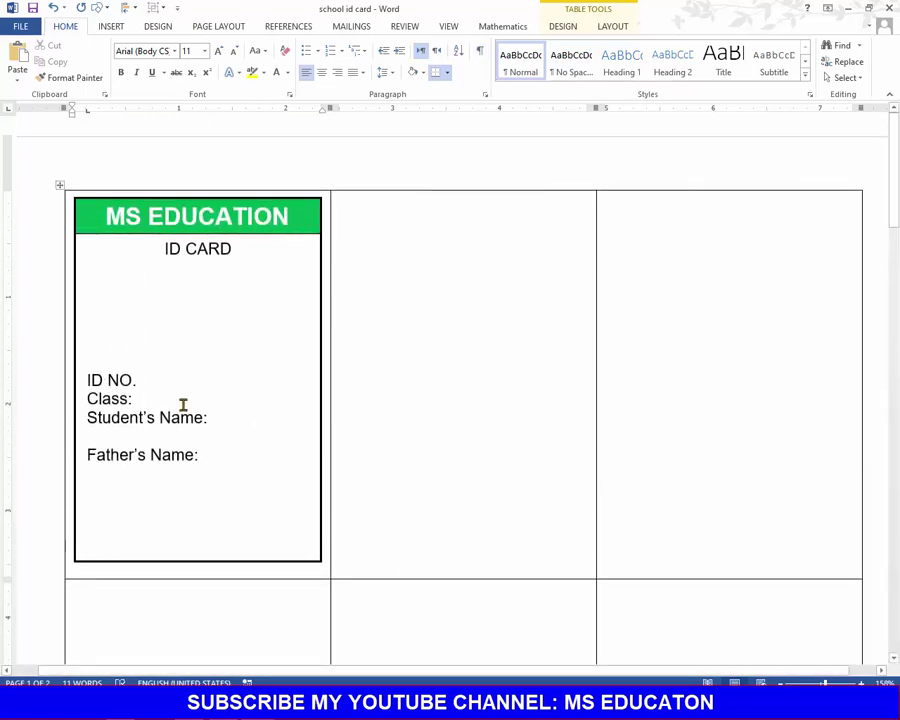
Draw a rectangle about 0.97" by 0.98" below ID CARD as the photo placeholder.
{"action": "left_click", "coordinate": [111, 26]}
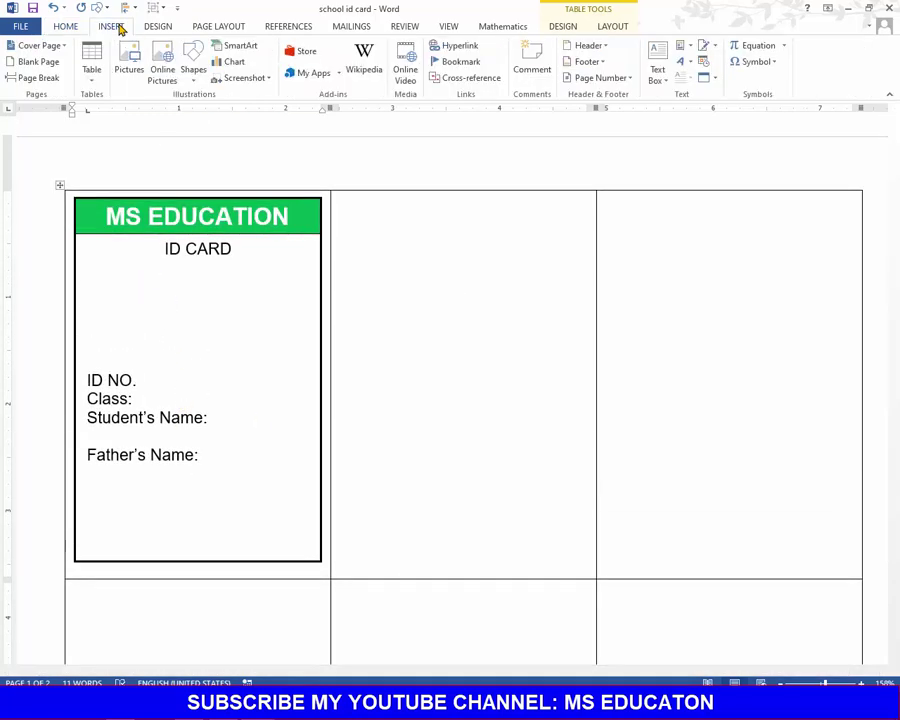
{"action": "left_click", "coordinate": [189, 86]}
{"action": "left_click", "coordinate": [233, 122]}
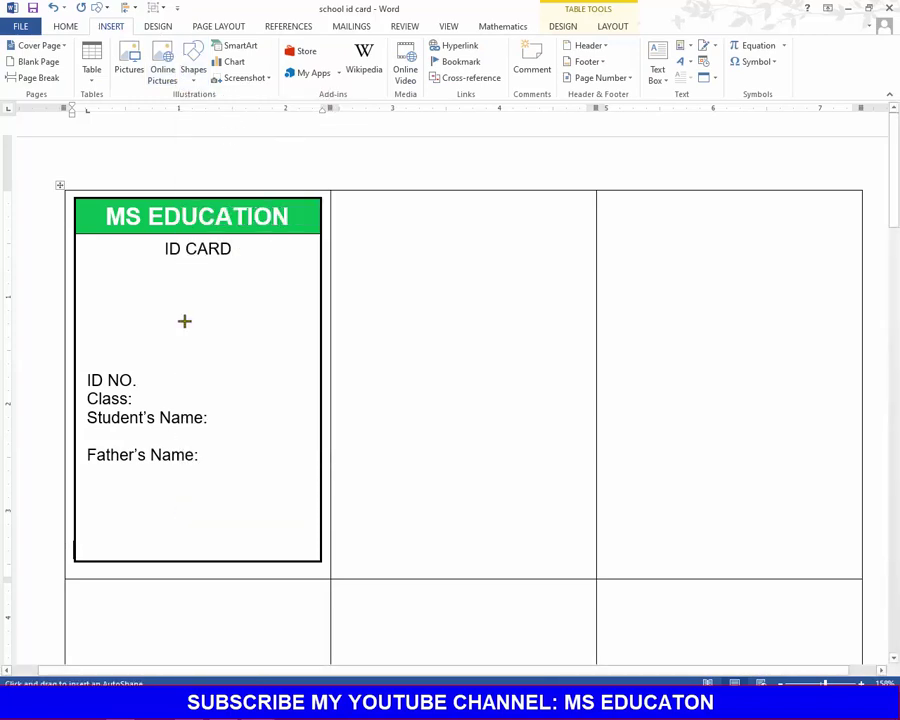
{"action": "left_click_drag", "start_coordinate": [148, 263], "coordinate": [233, 358]}
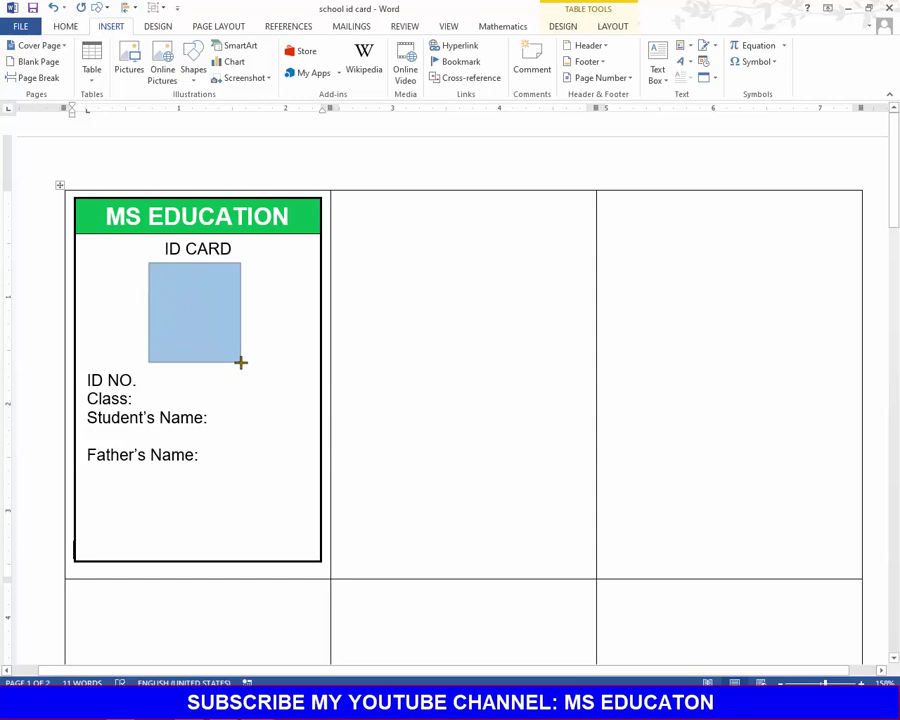
{"action": "left_click_drag", "start_coordinate": [233, 358], "coordinate": [241, 362]}
{"action": "left_click_drag", "start_coordinate": [148, 313], "coordinate": [140, 313]}
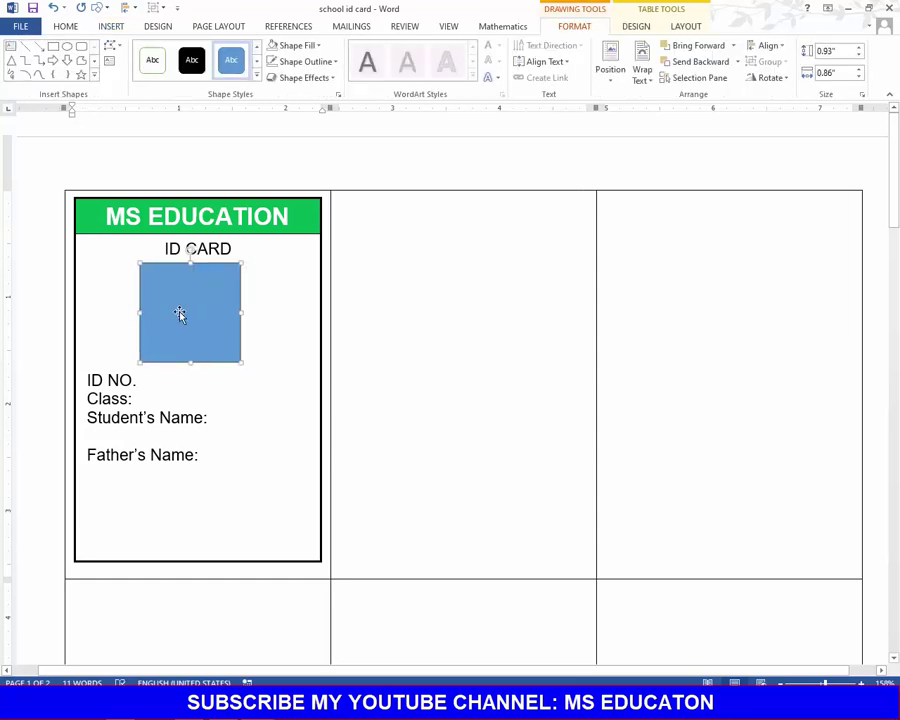
{"action": "left_click_drag", "start_coordinate": [240, 314], "coordinate": [245, 314]}
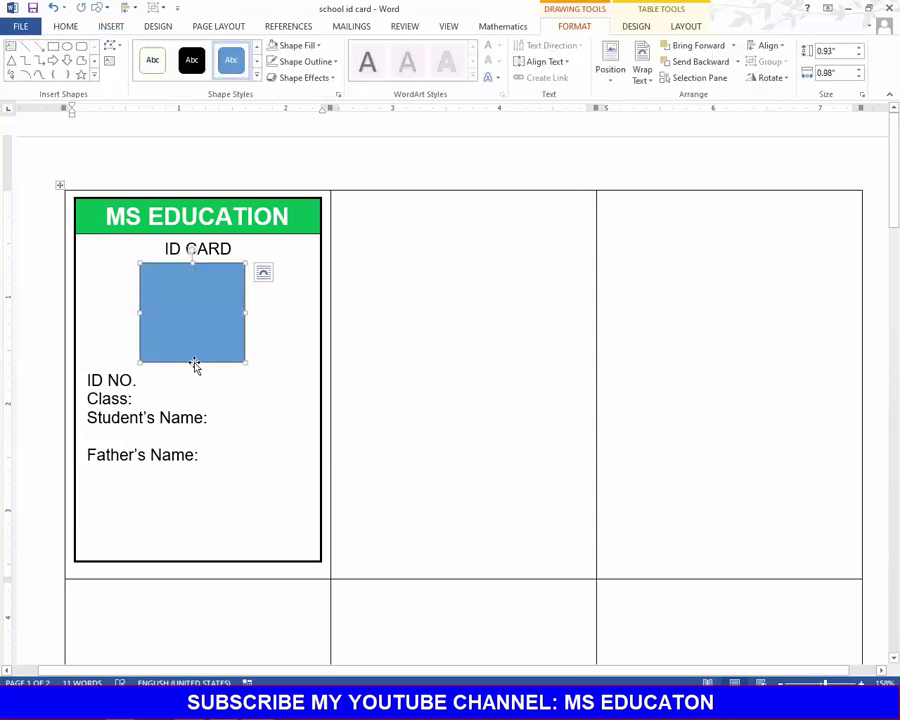
{"action": "left_click_drag", "start_coordinate": [193, 362], "coordinate": [193, 367]}
Push ID NO. and the details below the rectangle and remove the extra bottom empty line.
{"action": "left_click", "coordinate": [88, 380]}
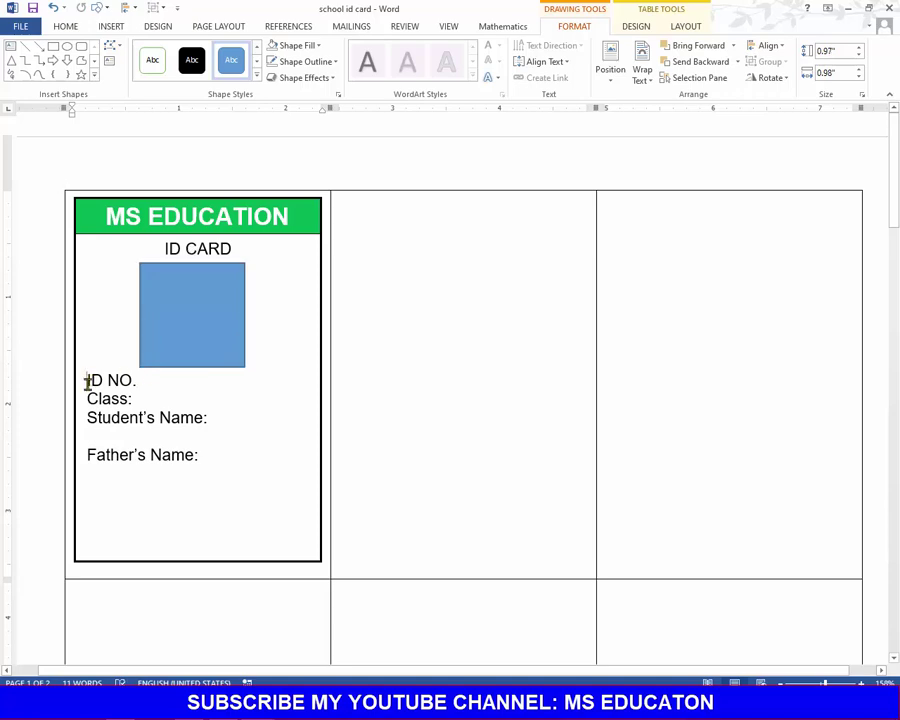
{"action": "key", "text": "Return"}
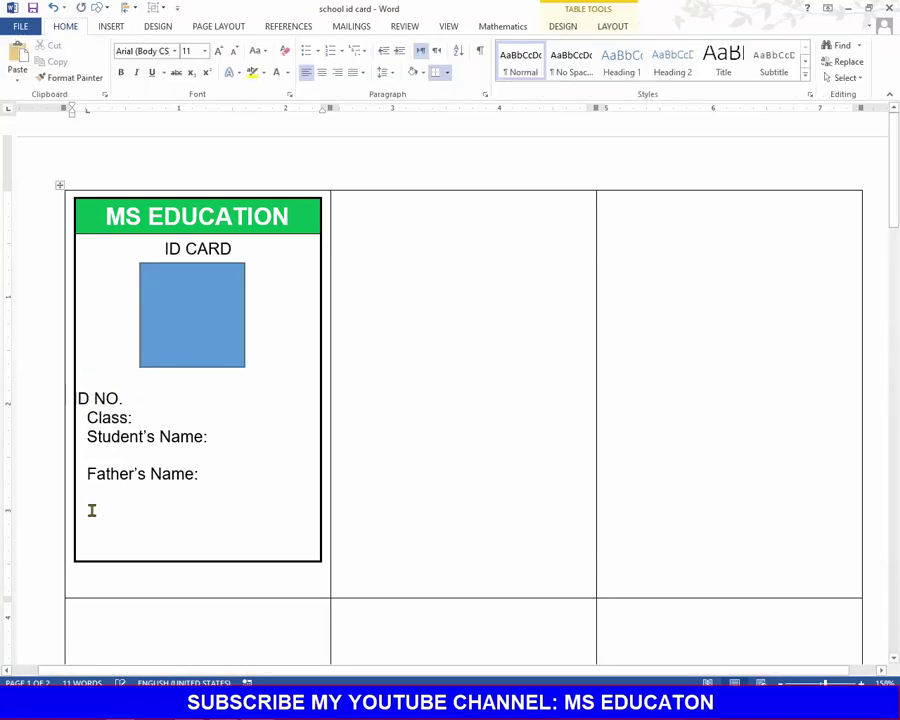
{"action": "left_click", "coordinate": [92, 515]}
{"action": "key", "text": "Delete"}
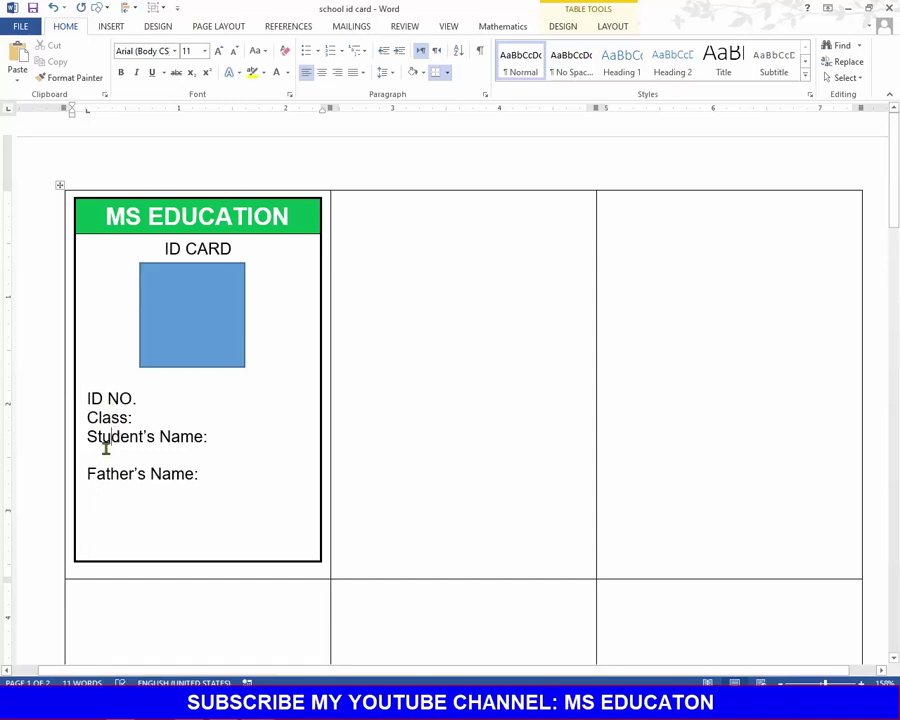
Add space before the Class:, Student's Name: and Father's Name: paragraphs.
{"action": "left_click", "coordinate": [388, 73]}
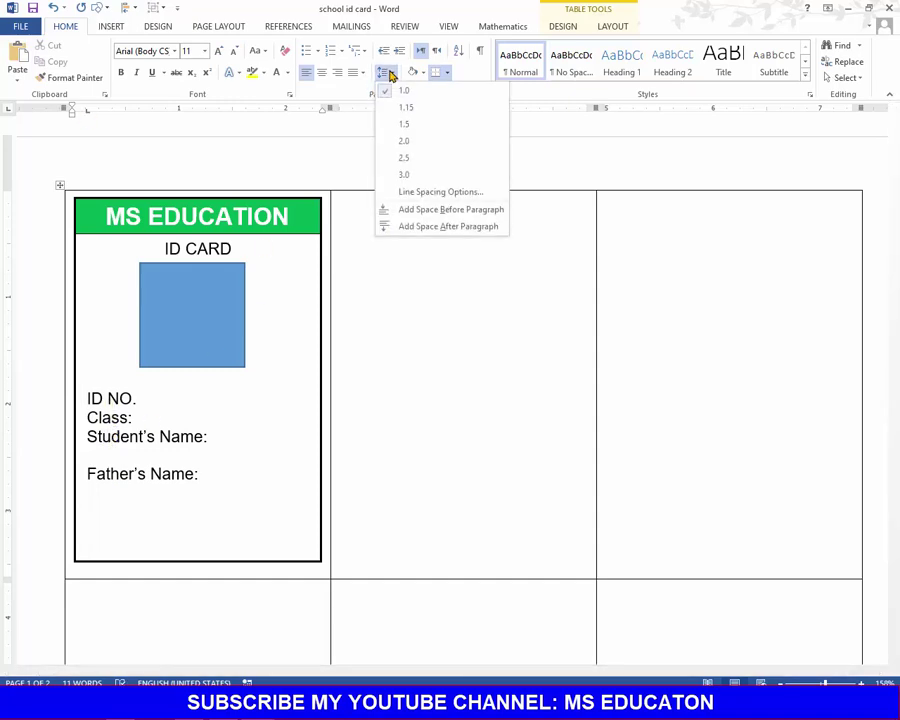
{"action": "left_click", "coordinate": [124, 418]}
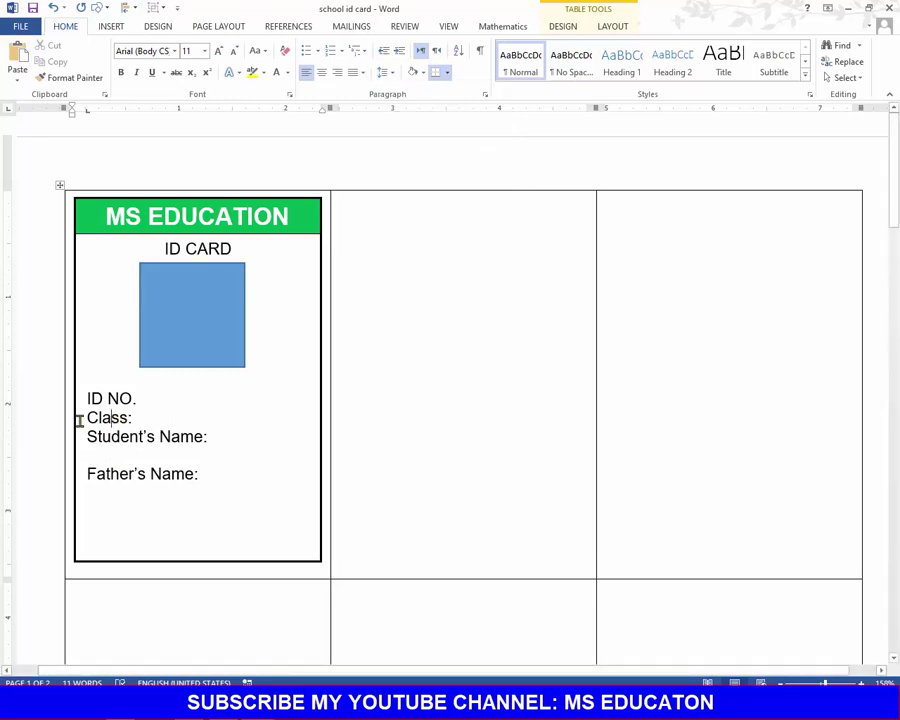
{"action": "left_click", "coordinate": [385, 73]}
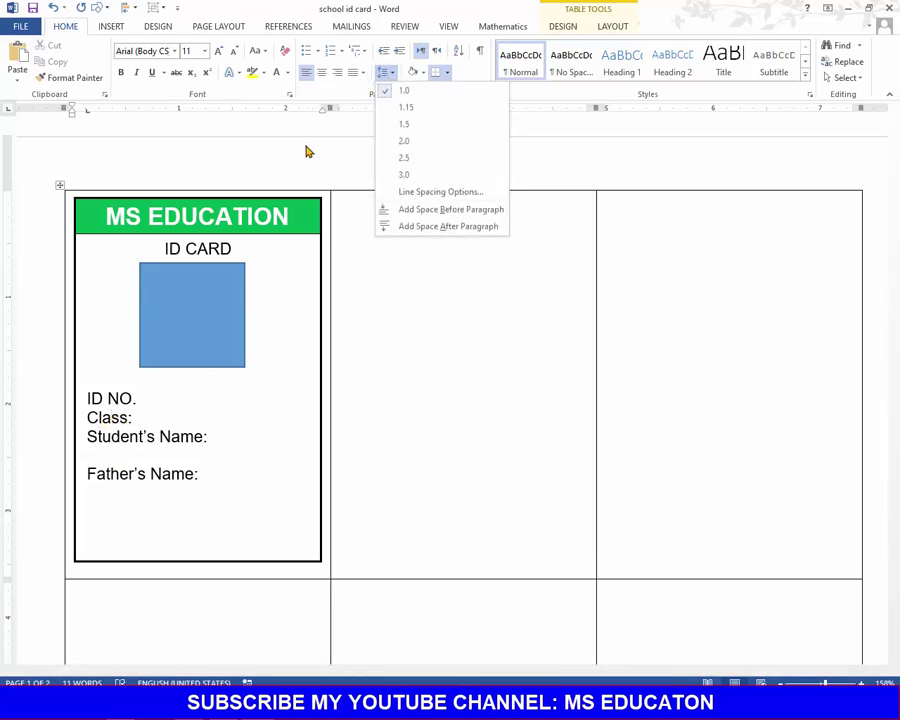
{"action": "left_click", "coordinate": [455, 210]}
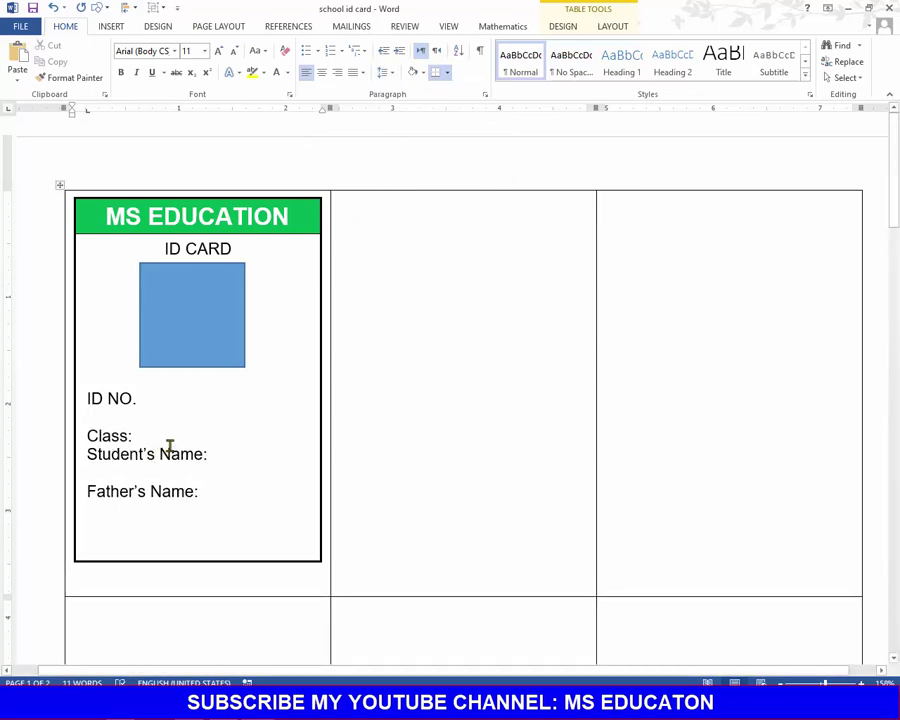
{"action": "left_click", "coordinate": [390, 73]}
{"action": "left_click", "coordinate": [407, 212]}
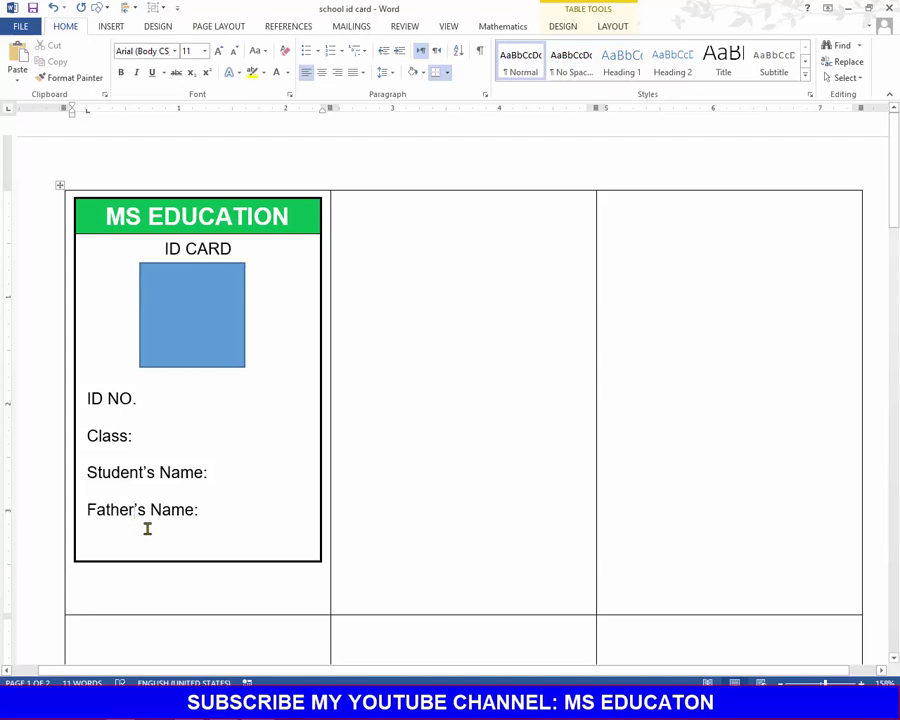
{"action": "key", "text": "ctrl+0"}
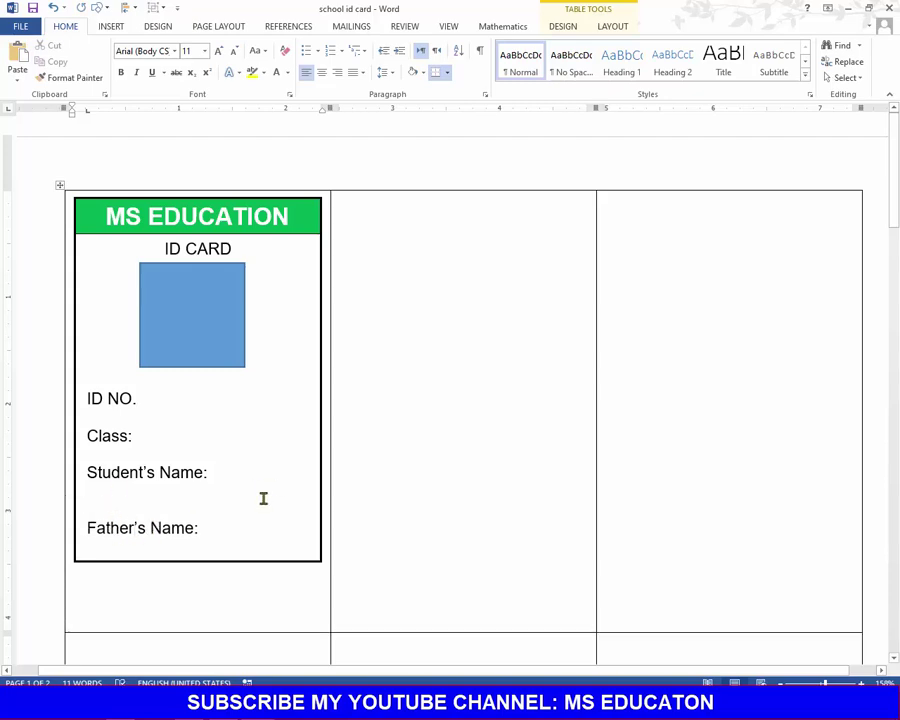
With formatting marks shown, delete the empty lines below the card.
{"action": "left_click", "coordinate": [478, 52]}
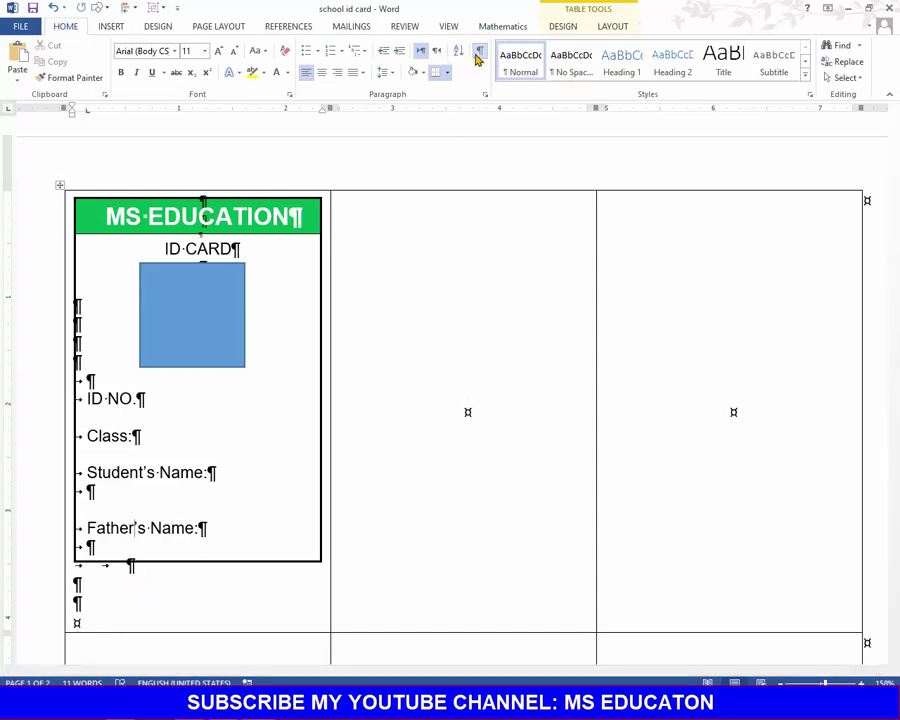
{"action": "left_click", "coordinate": [98, 603]}
{"action": "key", "text": "BackSpace"}
{"action": "key", "text": "BackSpace"}
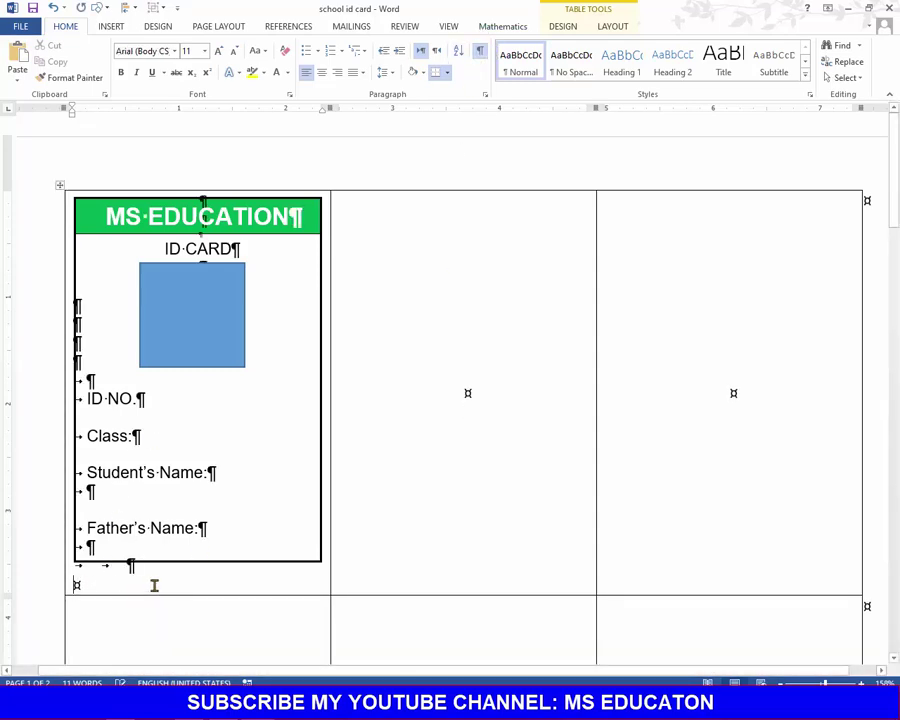
{"action": "key", "text": "BackSpace"}
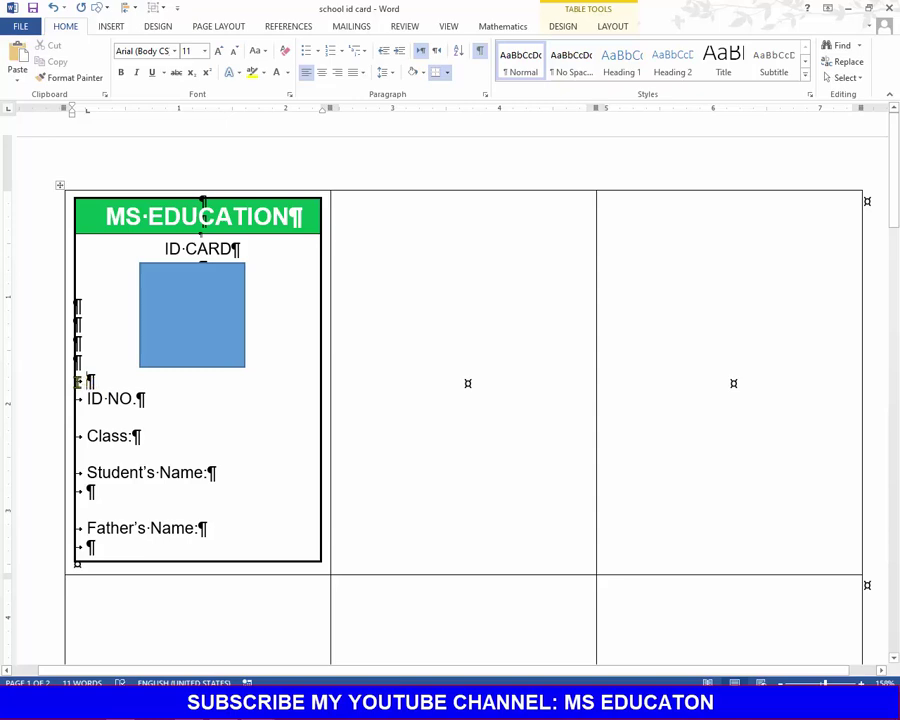
Shrink the blank line above ID NO. to 3-pt text.
{"action": "left_click", "coordinate": [79, 381]}
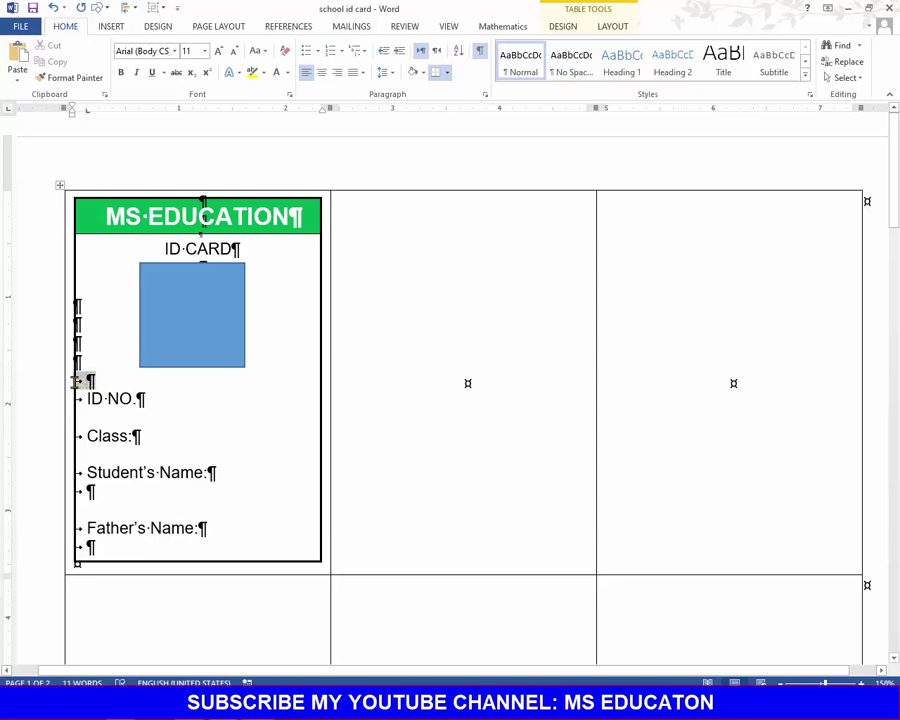
{"action": "left_click", "coordinate": [233, 52]}
{"action": "left_click", "coordinate": [233, 52]}
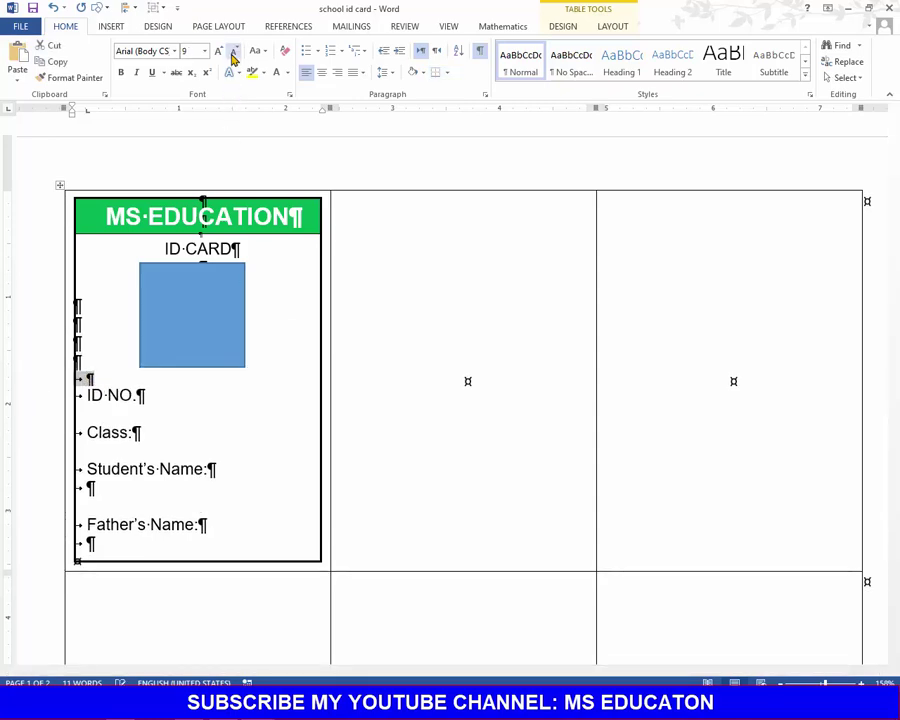
{"action": "left_click", "coordinate": [233, 52]}
{"action": "left_click", "coordinate": [233, 52]}
{"action": "left_click", "coordinate": [233, 52]}
{"action": "left_click", "coordinate": [233, 52]}
{"action": "left_click", "coordinate": [233, 52]}
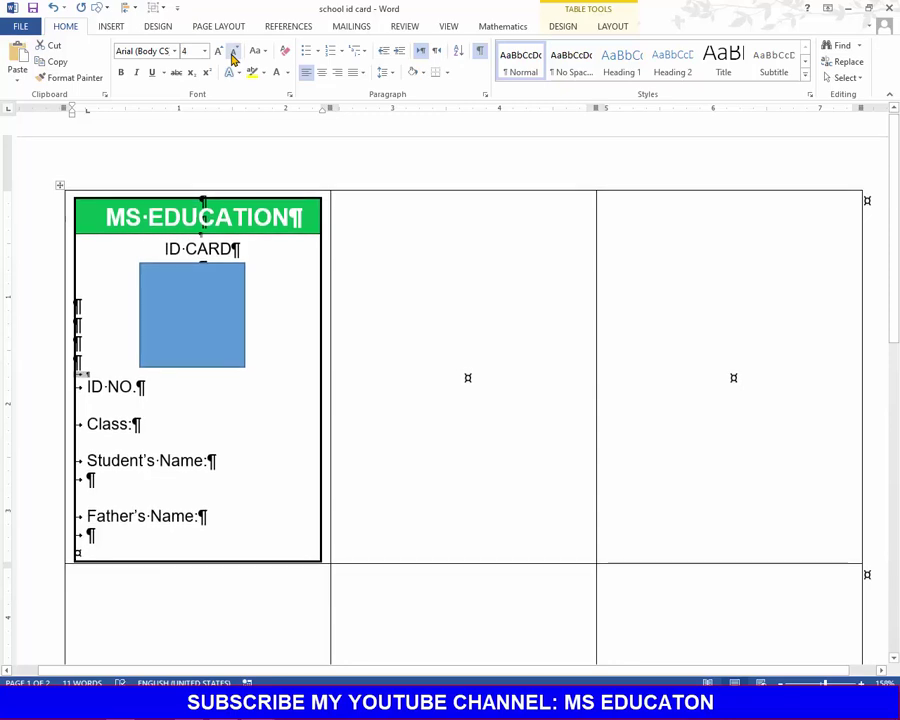
{"action": "left_click", "coordinate": [233, 52]}
{"action": "left_click", "coordinate": [480, 50]}
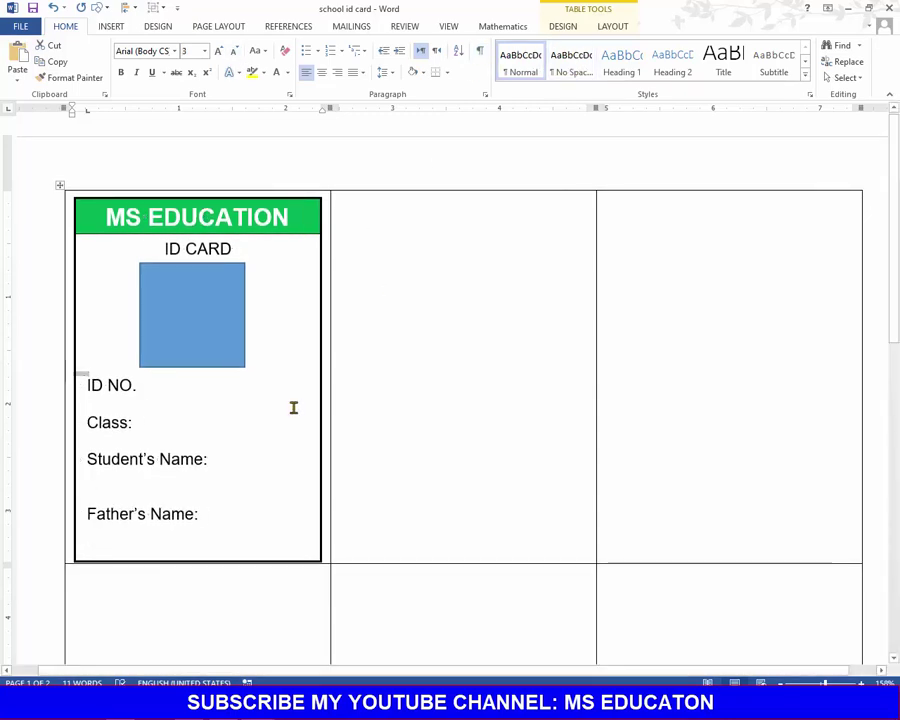
{"action": "left_click", "coordinate": [233, 285]}
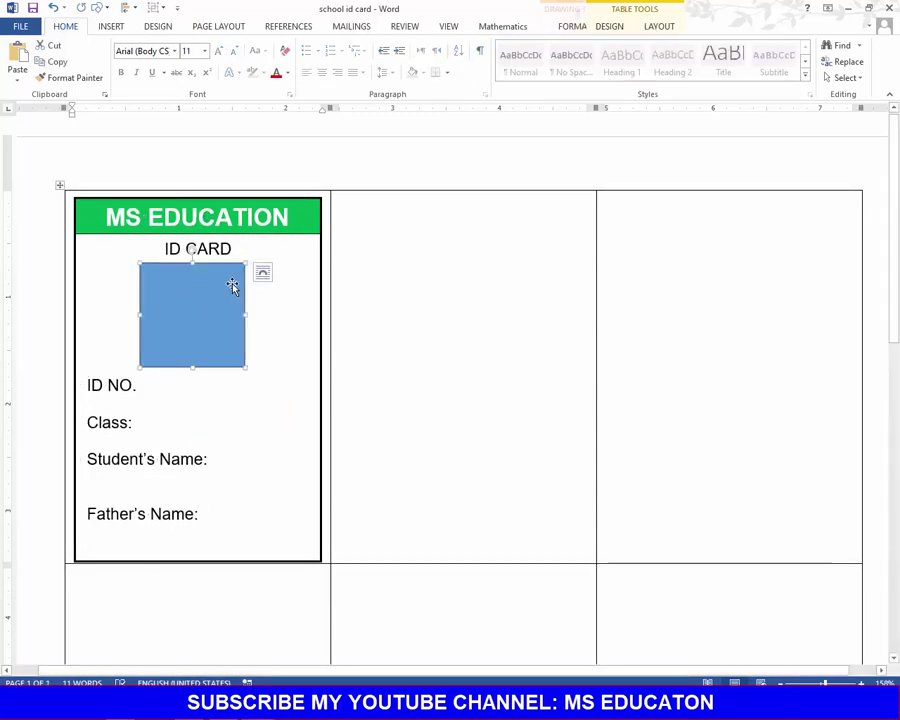
Make the photo box slightly taller, with No Fill and a thicker black outline.
{"action": "double_click", "coordinate": [191, 324]}
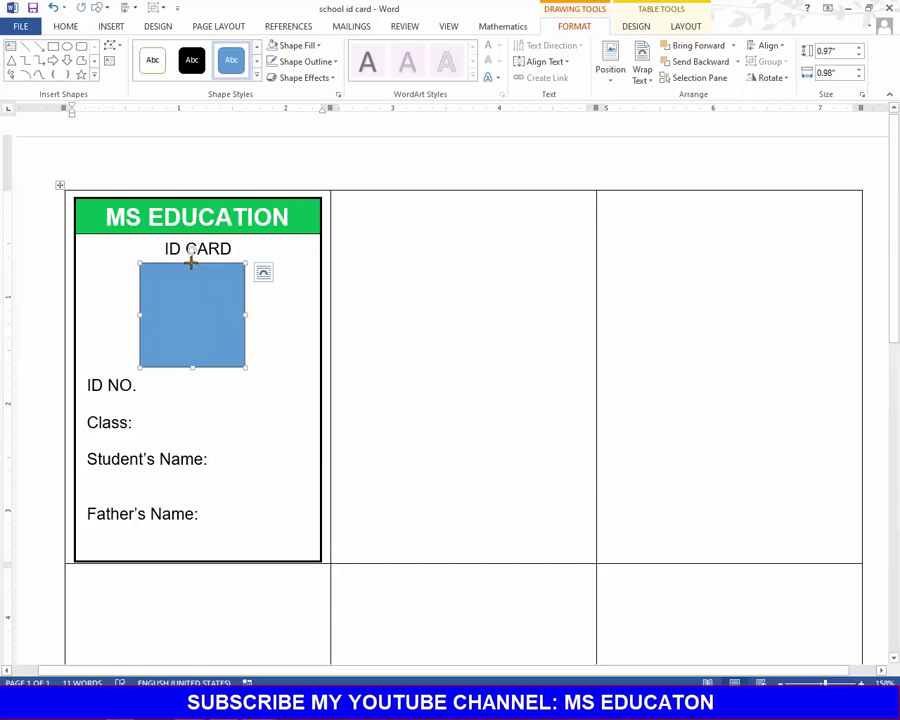
{"action": "left_click_drag", "start_coordinate": [191, 262], "coordinate": [192, 256]}
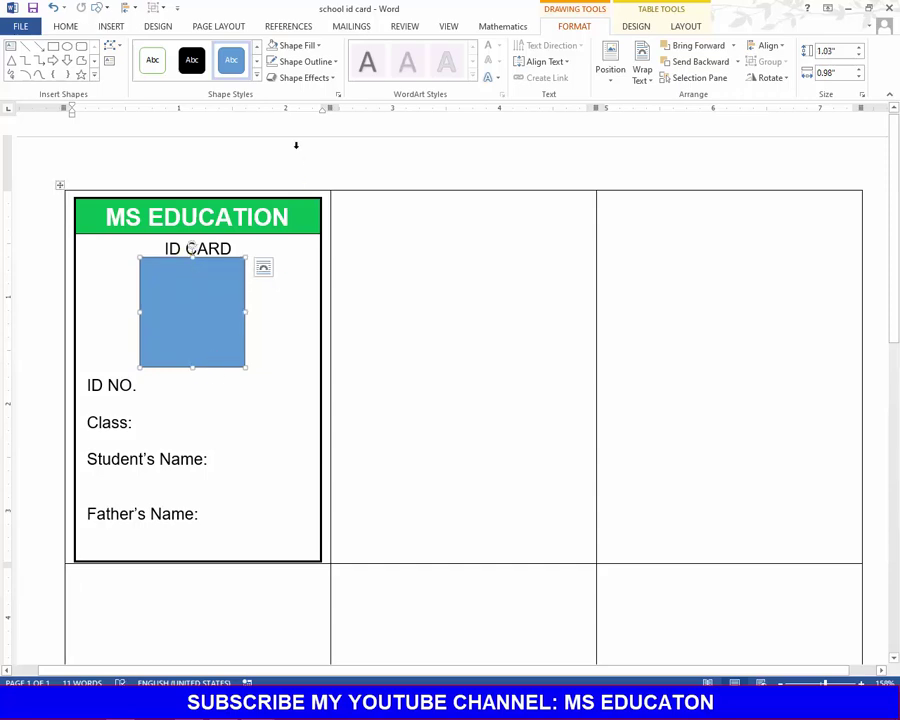
{"action": "left_click", "coordinate": [297, 45]}
{"action": "left_click", "coordinate": [297, 168]}
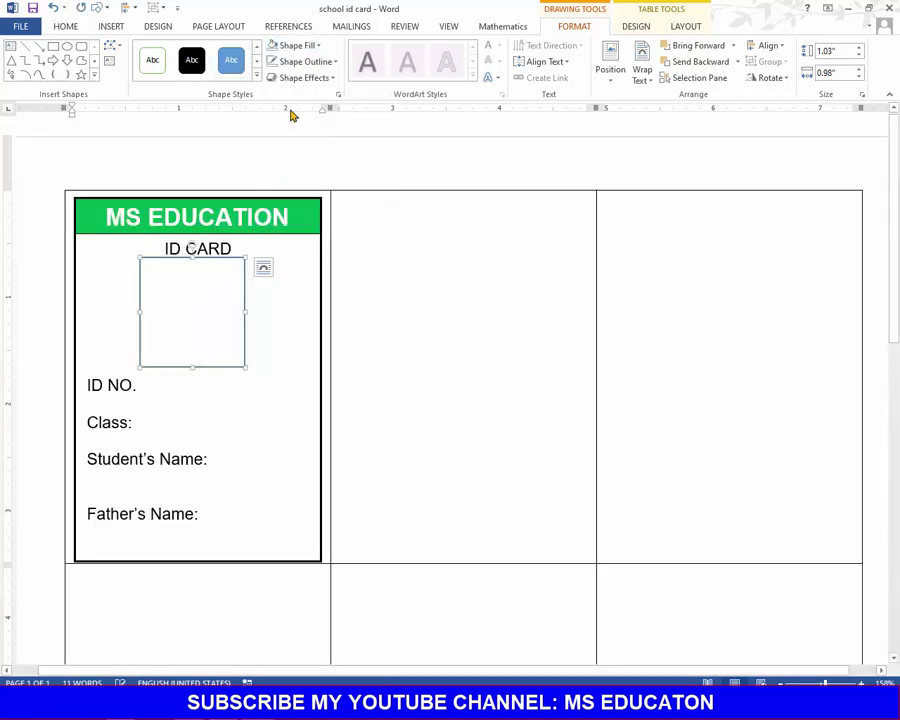
{"action": "left_click", "coordinate": [292, 61]}
{"action": "left_click", "coordinate": [286, 91]}
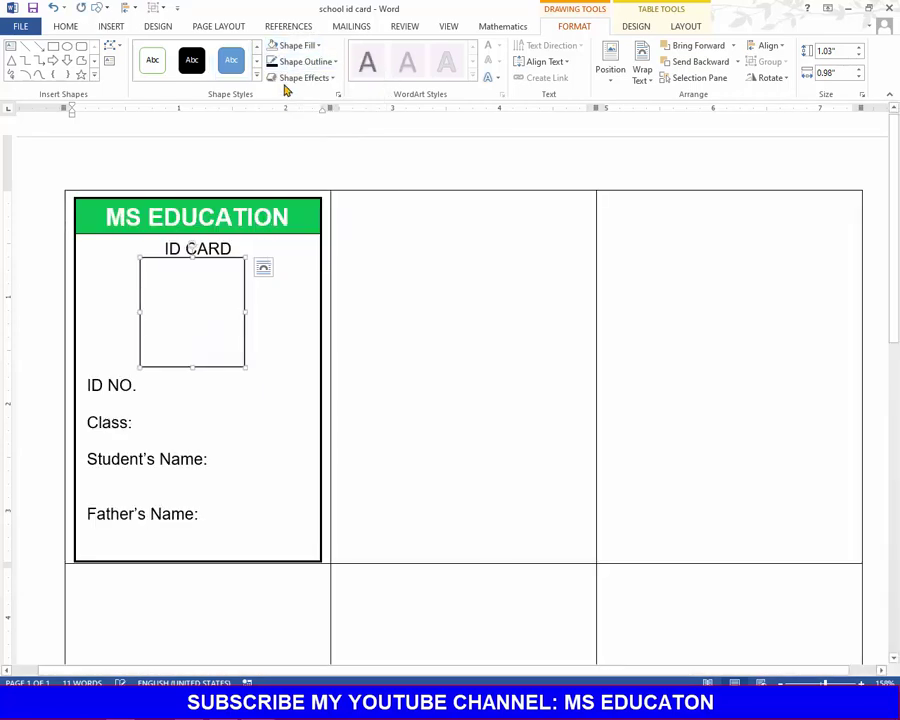
{"action": "left_click", "coordinate": [305, 61]}
{"action": "mouse_move", "coordinate": [318, 224]}
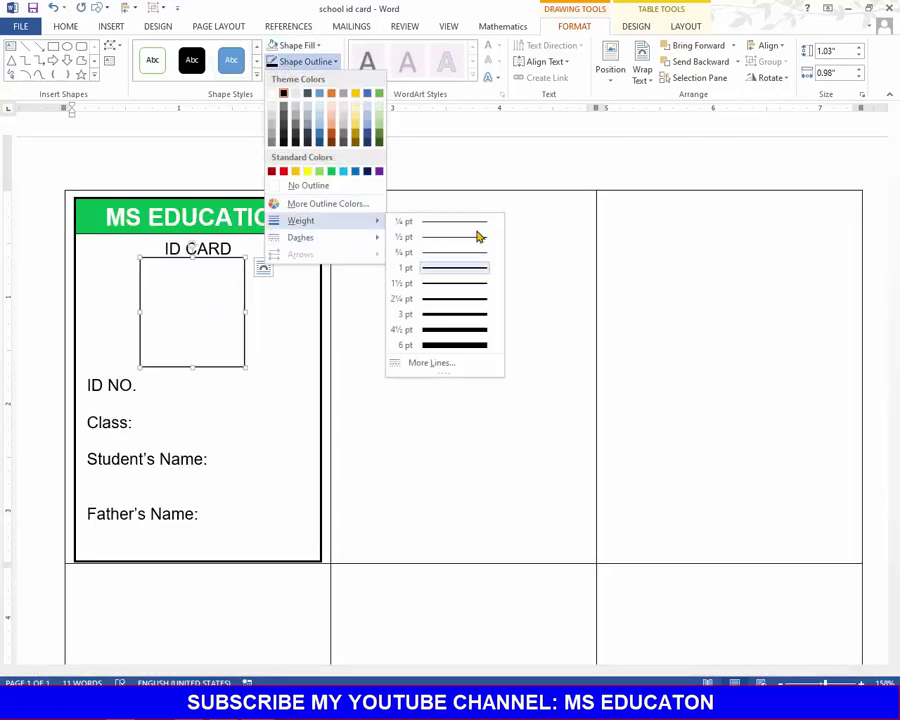
{"action": "left_click", "coordinate": [466, 297]}
Check the photo box placement and return the cursor after ID NO.
{"action": "left_click", "coordinate": [124, 486]}
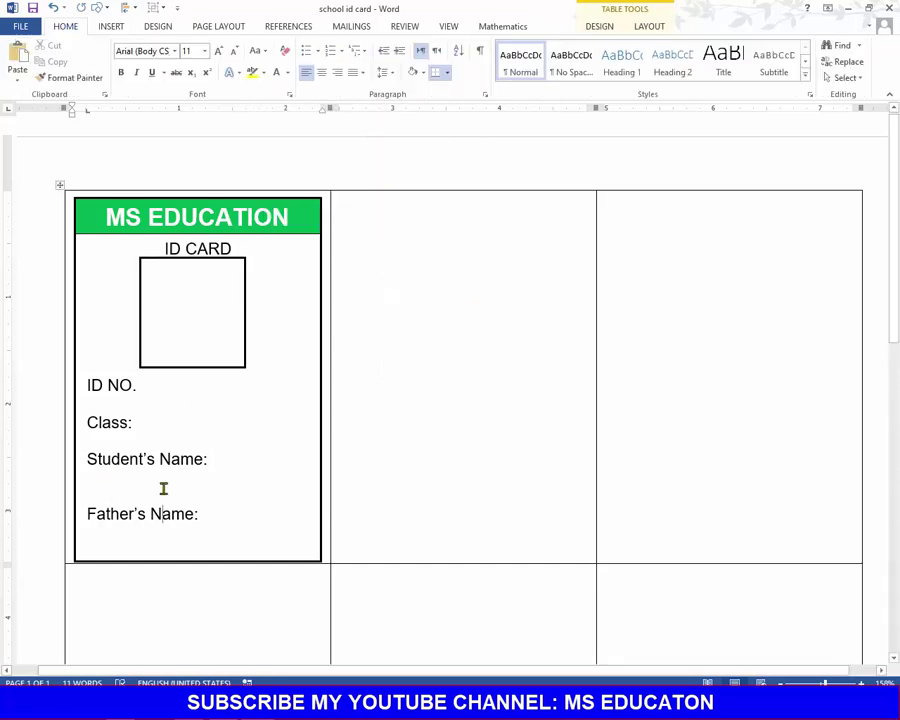
{"action": "left_click", "coordinate": [181, 248]}
{"action": "left_click", "coordinate": [201, 343]}
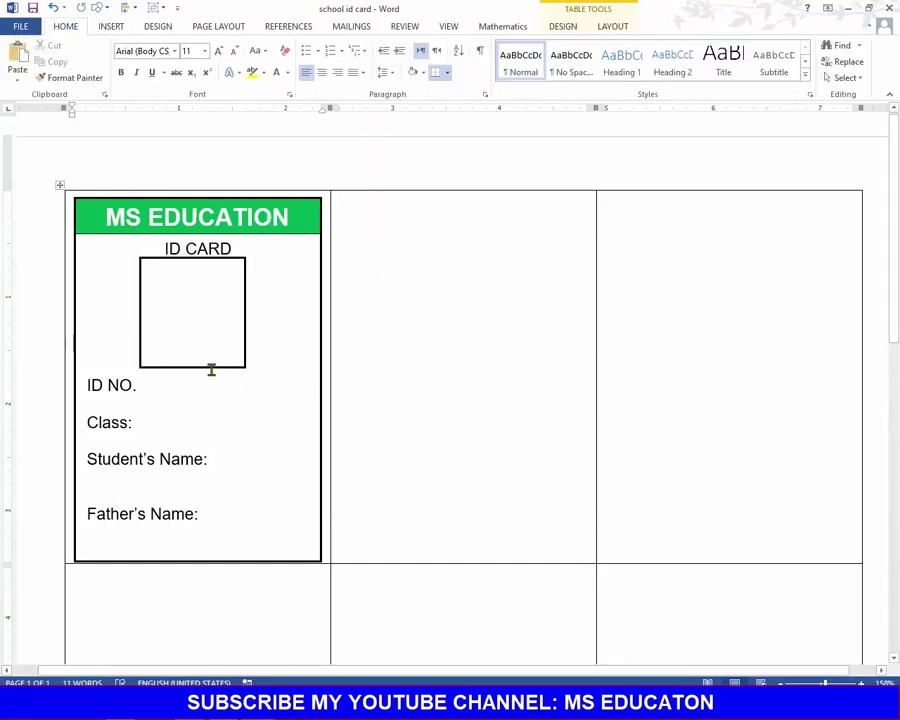
{"action": "left_click", "coordinate": [210, 367]}
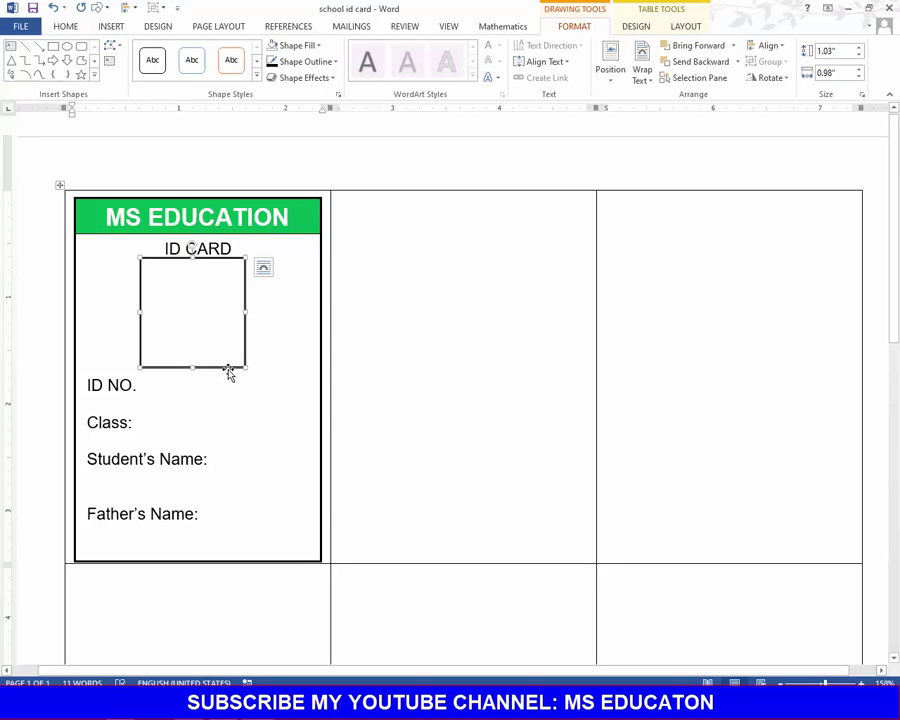
{"action": "left_click", "coordinate": [236, 390]}
{"action": "scroll", "coordinate": [236, 390], "scroll_direction": "down", "scroll_amount": 3}
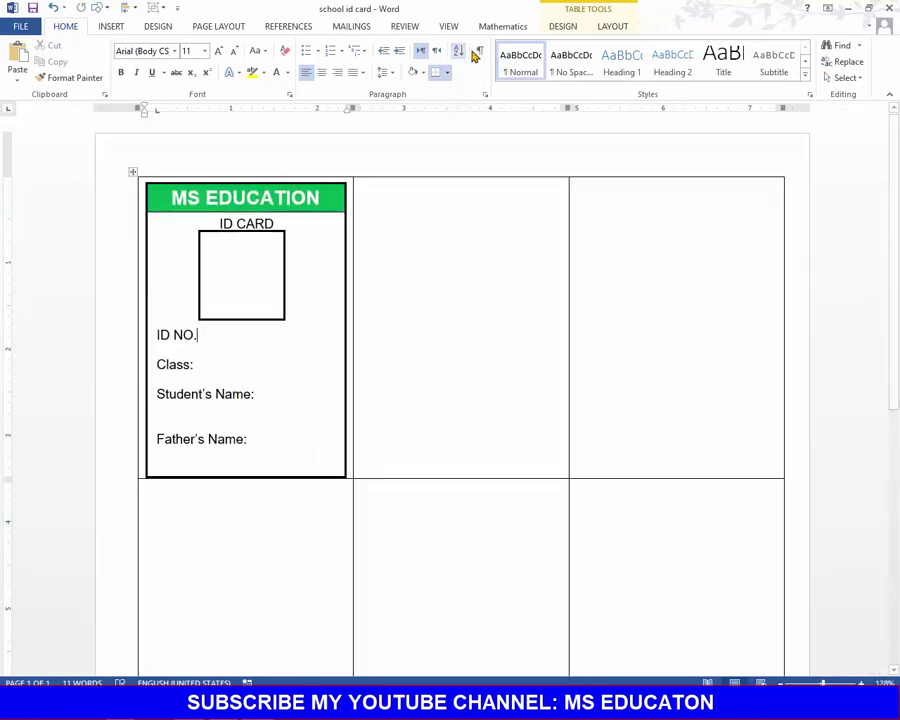
Use Sheet1$ of the Desktop 'id card' workbook as the existing recipient list.
{"action": "left_click", "coordinate": [351, 27]}
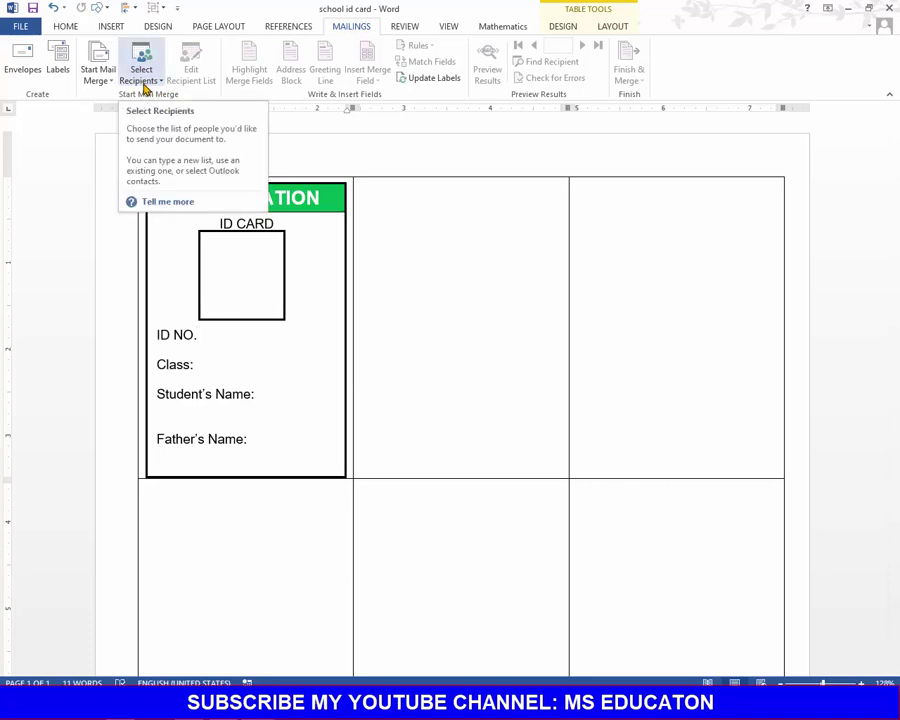
{"action": "left_click", "coordinate": [145, 88]}
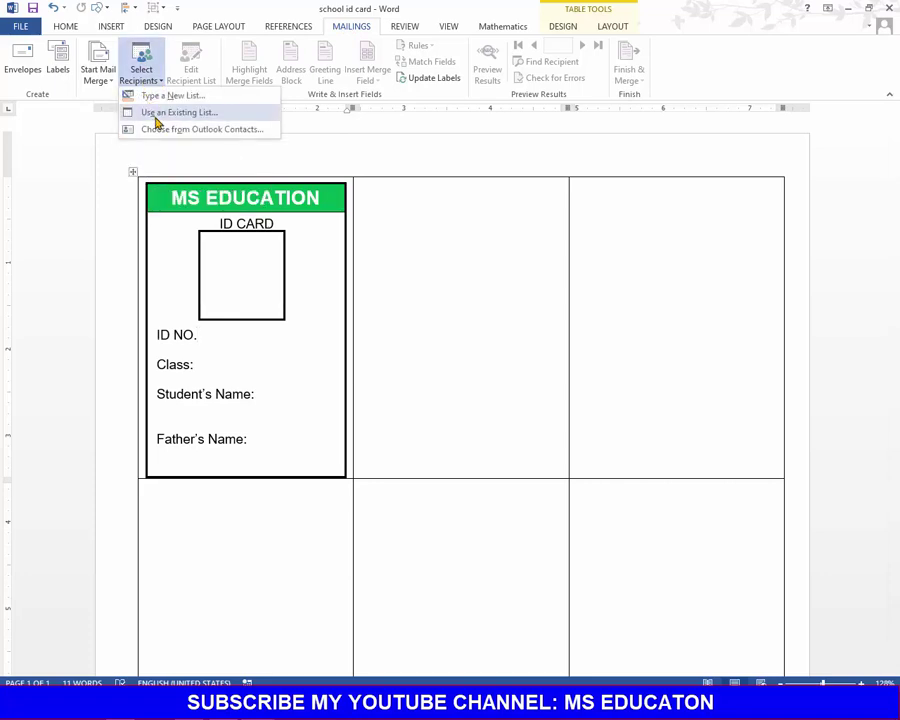
{"action": "left_click", "coordinate": [156, 119]}
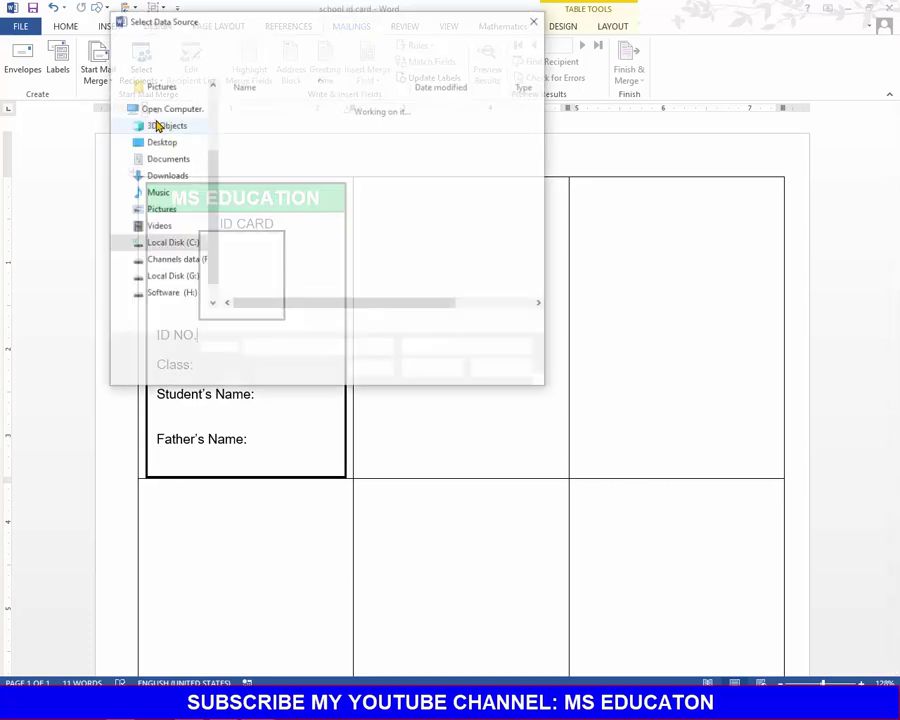
{"action": "left_click", "coordinate": [180, 175]}
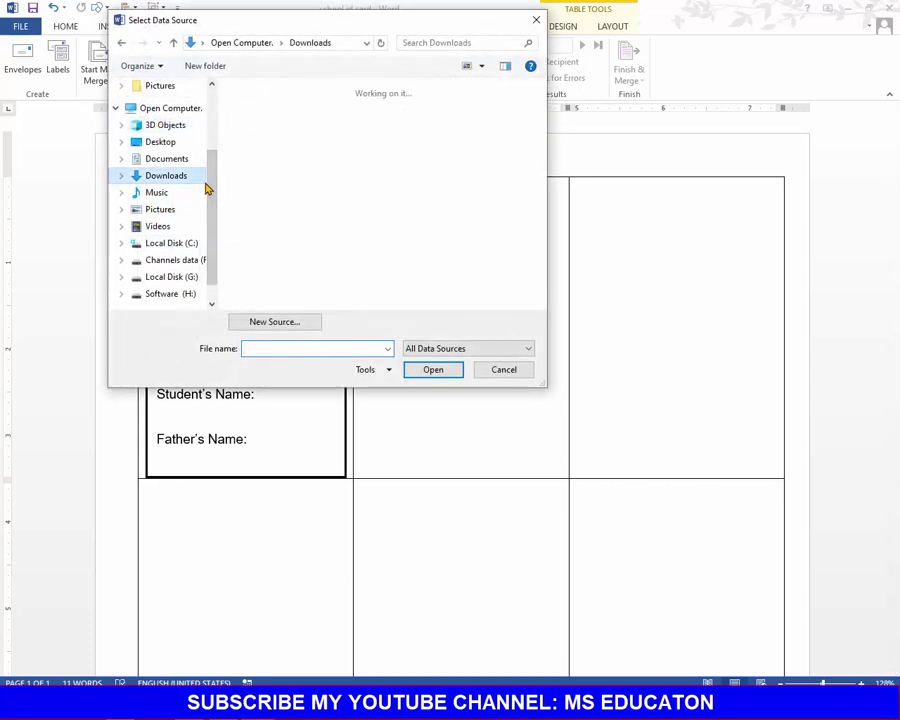
{"action": "left_click", "coordinate": [171, 149]}
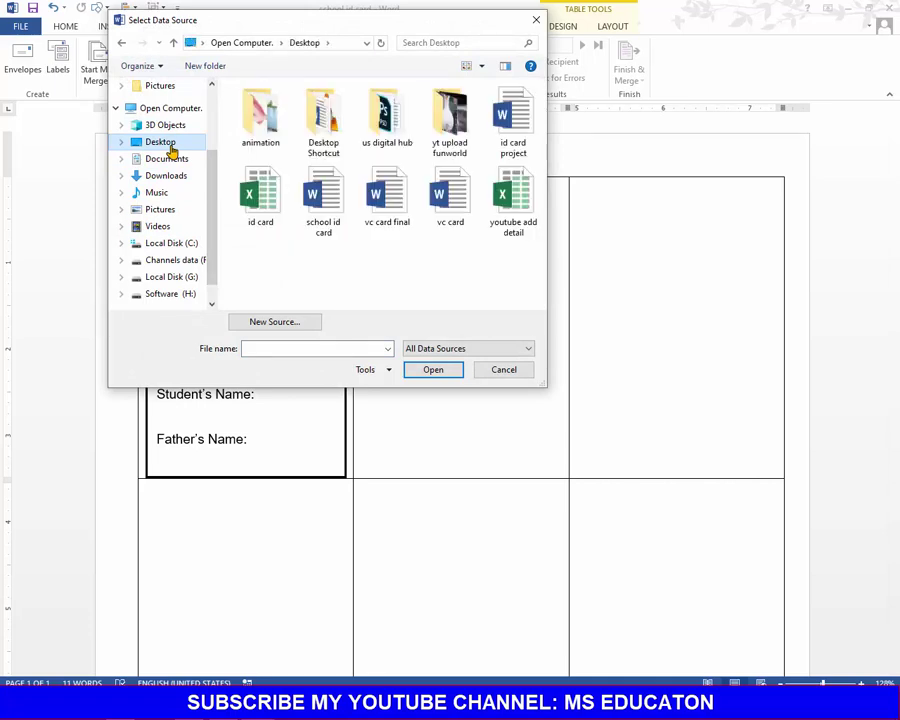
{"action": "double_click", "coordinate": [261, 205]}
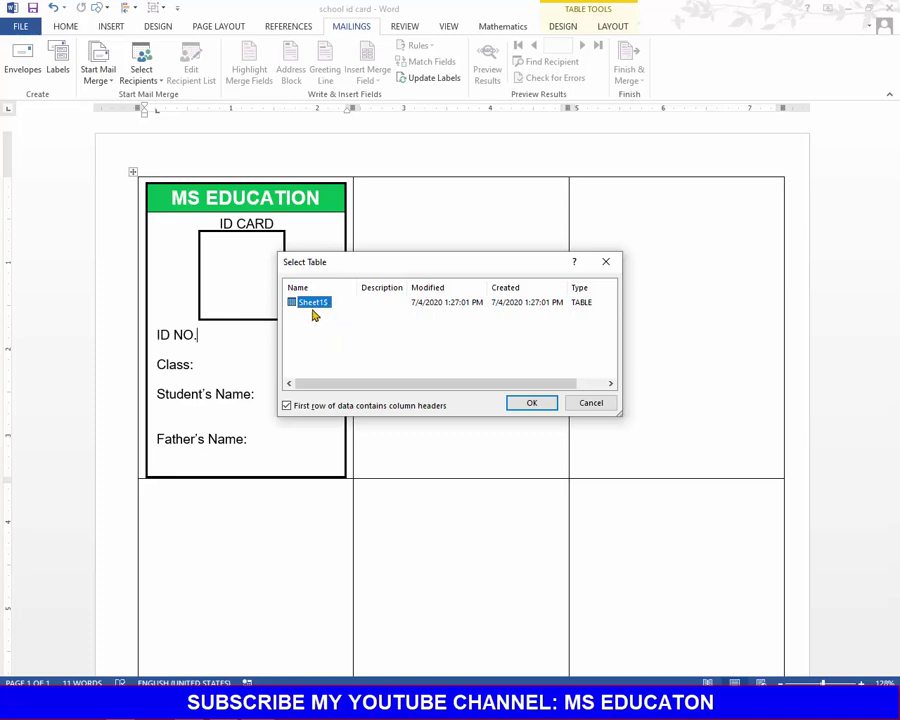
{"action": "left_click", "coordinate": [531, 403]}
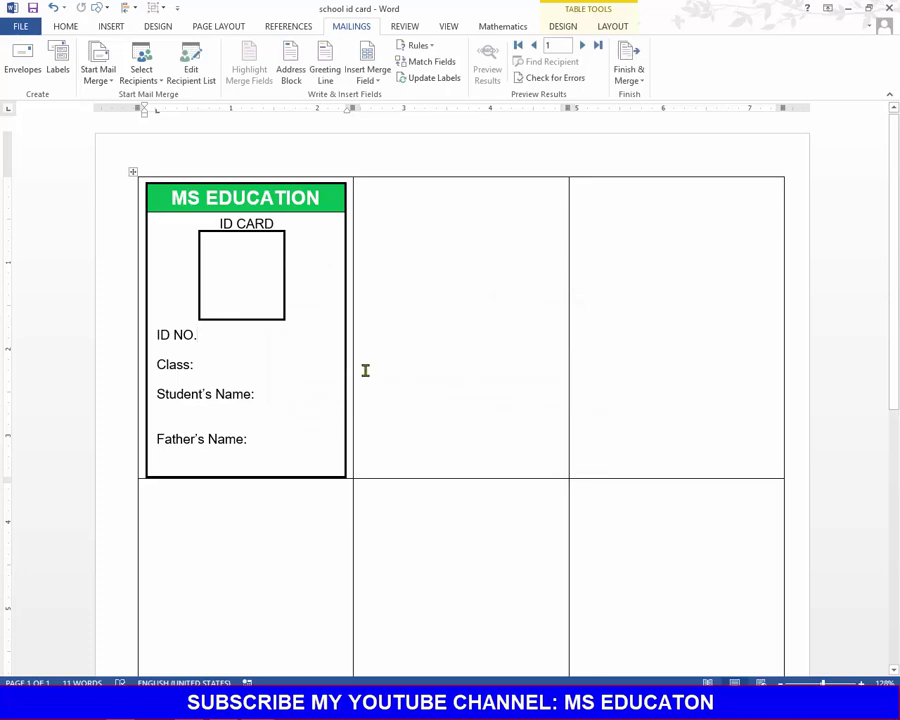
Insert the ID_No and Class merge fields after the ID NO. and Class: labels.
{"action": "left_click", "coordinate": [199, 340]}
{"action": "left_click", "coordinate": [370, 82]}
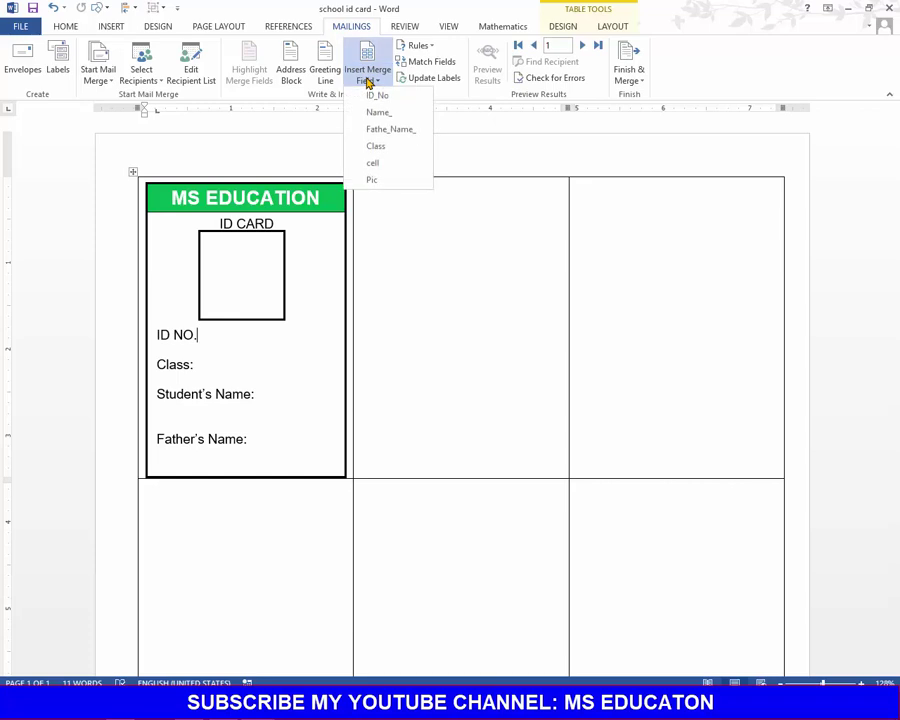
{"action": "left_click", "coordinate": [372, 96]}
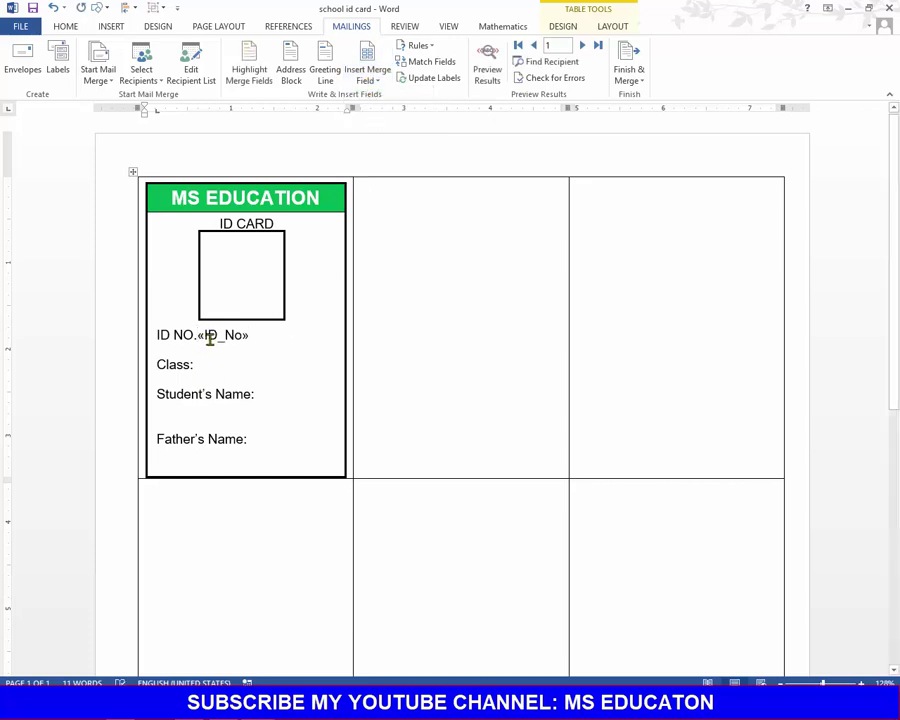
{"action": "left_click", "coordinate": [216, 370]}
{"action": "left_click", "coordinate": [370, 82]}
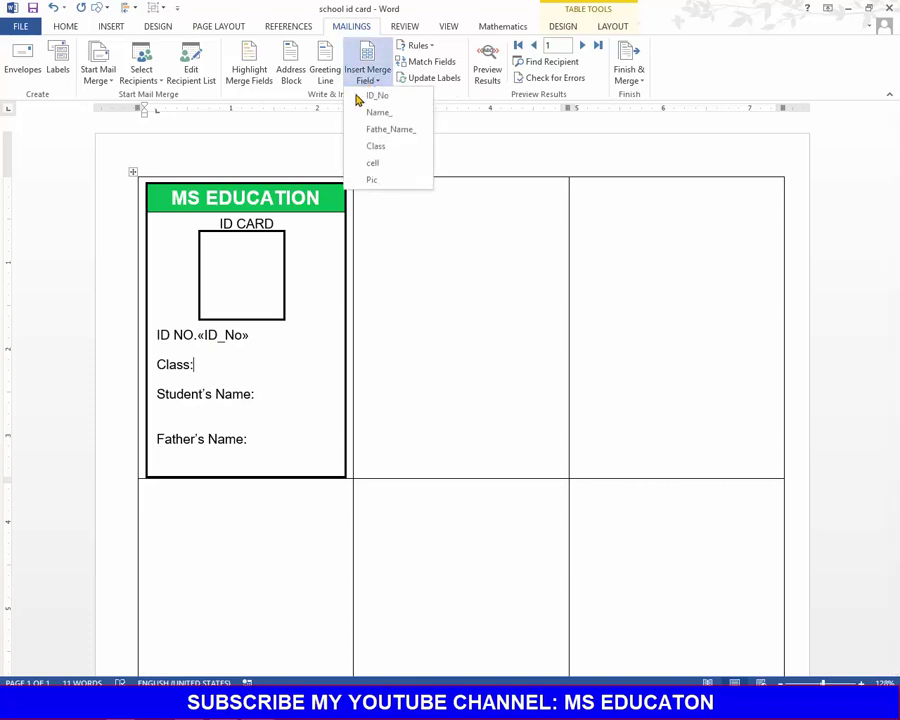
{"action": "left_click", "coordinate": [373, 148]}
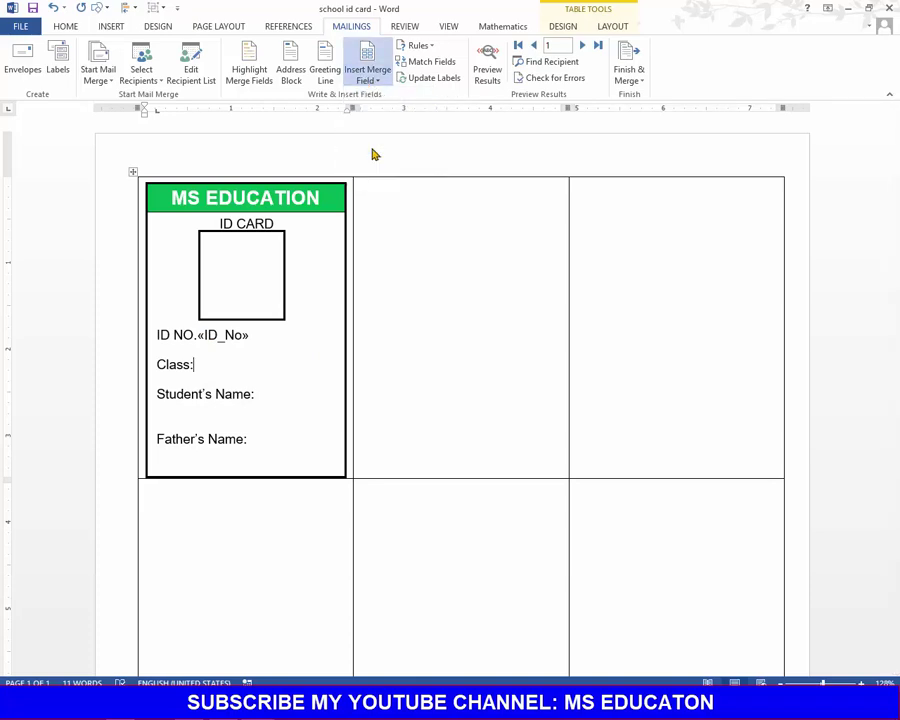
Insert the Name_ and Fathe_Name_ merge fields under Student's Name: and Father's Name:.
{"action": "left_click", "coordinate": [163, 408]}
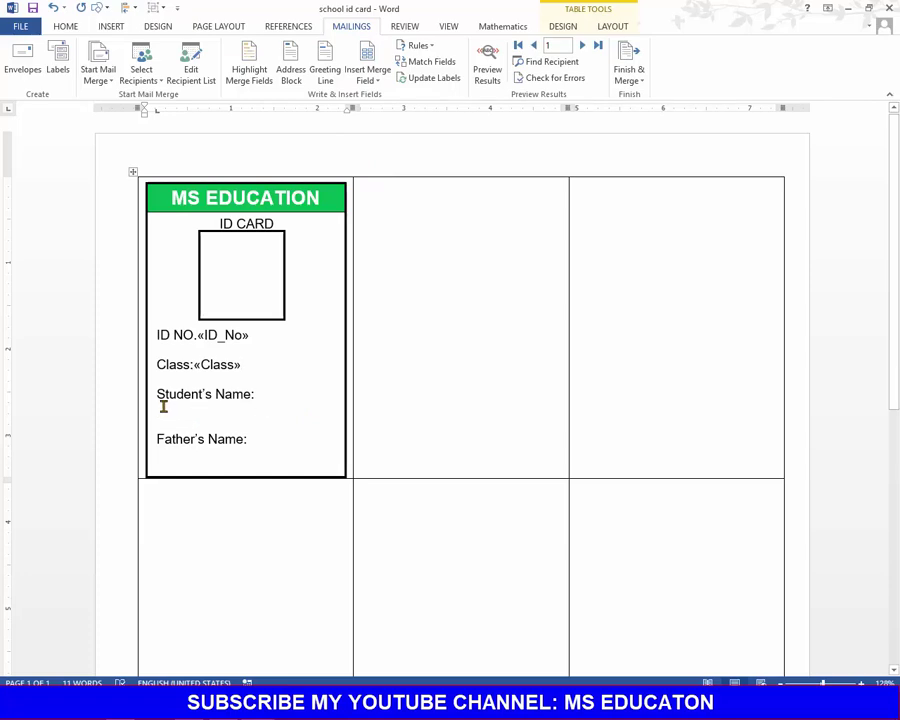
{"action": "left_click", "coordinate": [377, 80]}
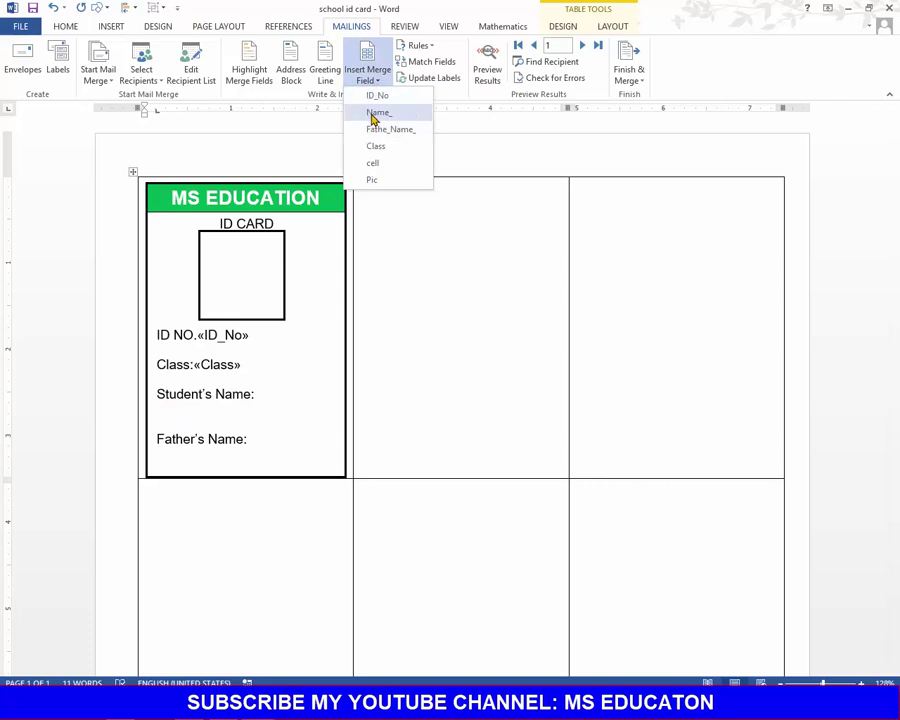
{"action": "left_click", "coordinate": [374, 113]}
{"action": "left_click", "coordinate": [177, 452]}
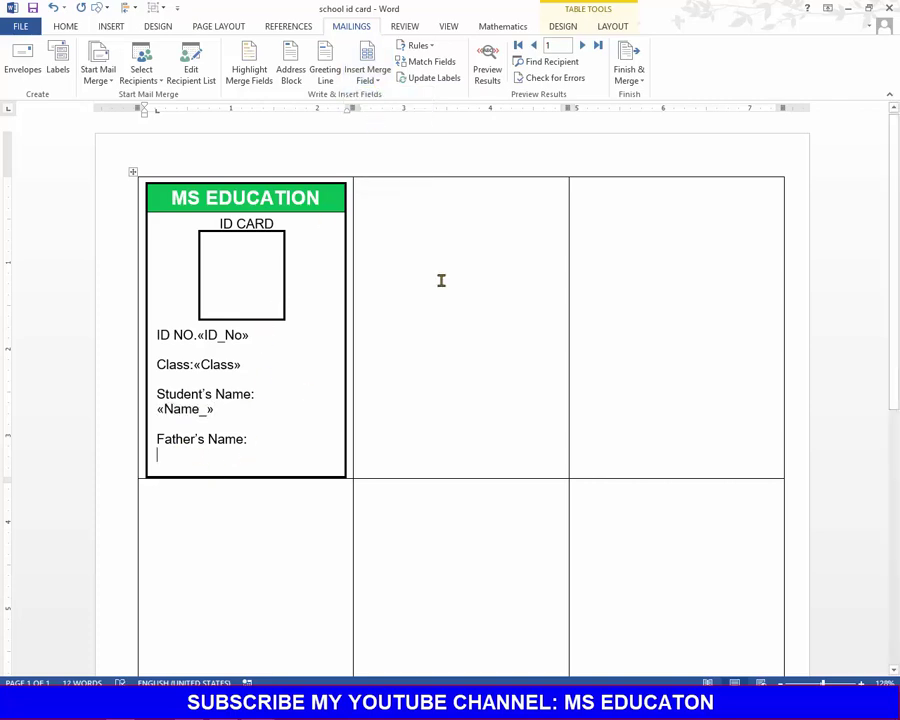
{"action": "left_click", "coordinate": [378, 80]}
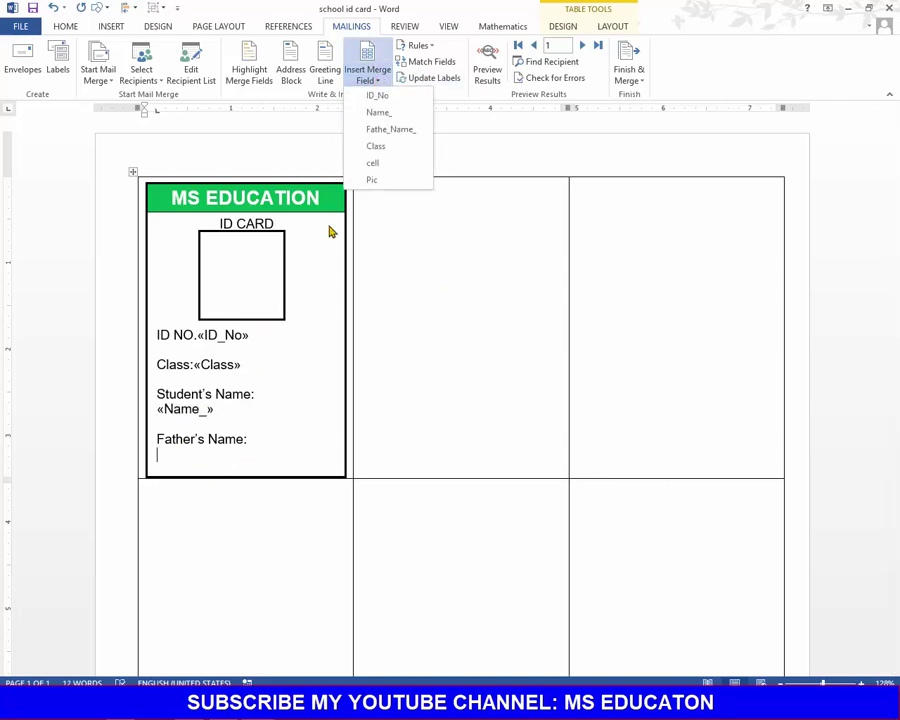
{"action": "left_click", "coordinate": [378, 131]}
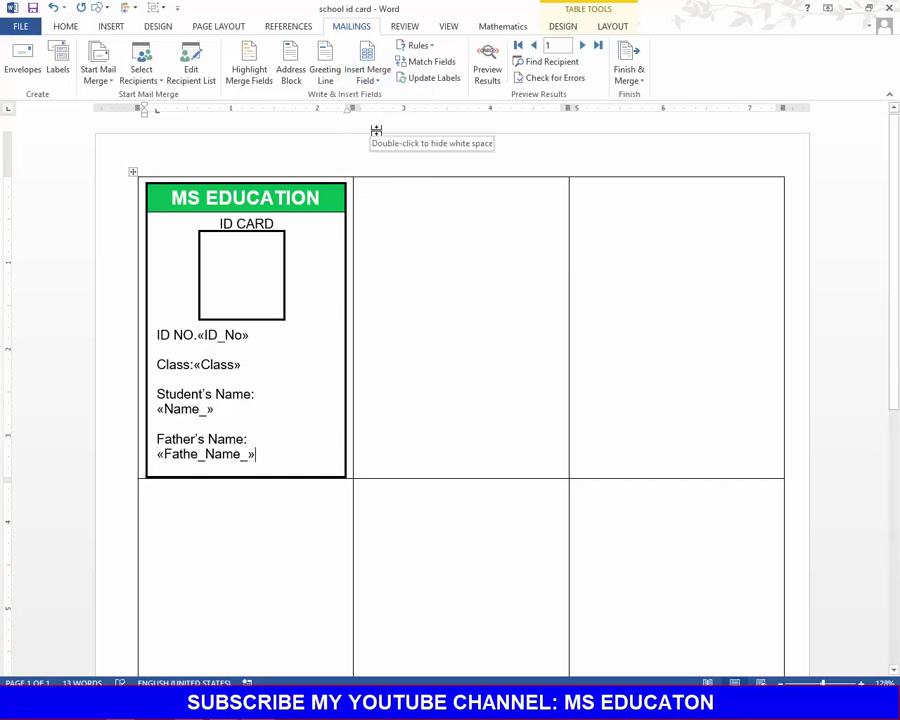
Copy the card layout to every label, then preview records showing ID NO. 1–3, Class 2nd year and names.
{"action": "left_click", "coordinate": [424, 88]}
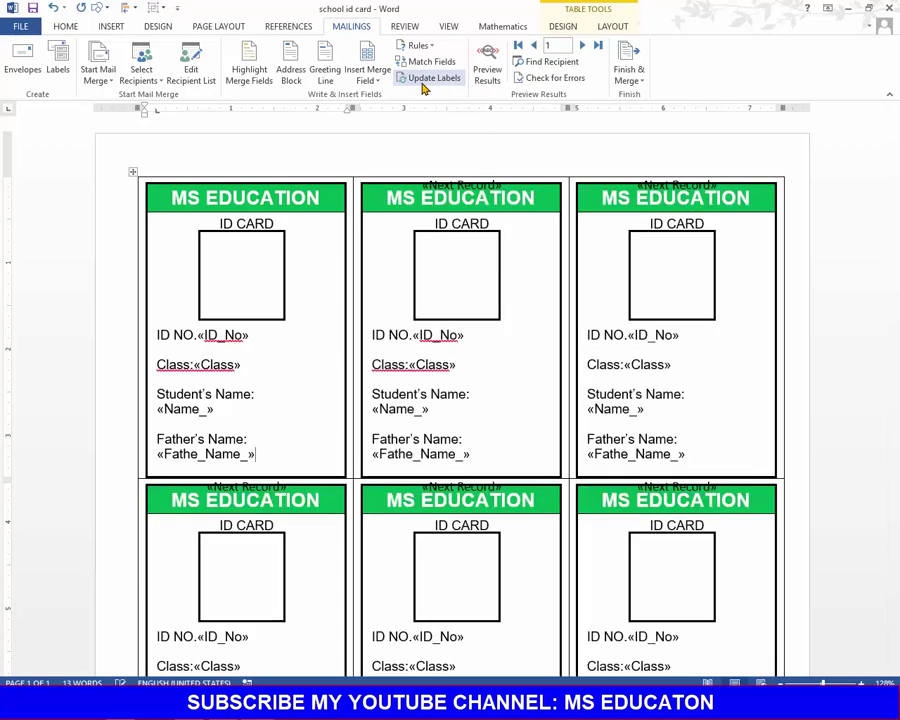
{"action": "scroll", "coordinate": [455, 328], "scroll_direction": "down", "scroll_amount": 4}
{"action": "scroll", "coordinate": [456, 322], "scroll_direction": "down", "scroll_amount": 4}
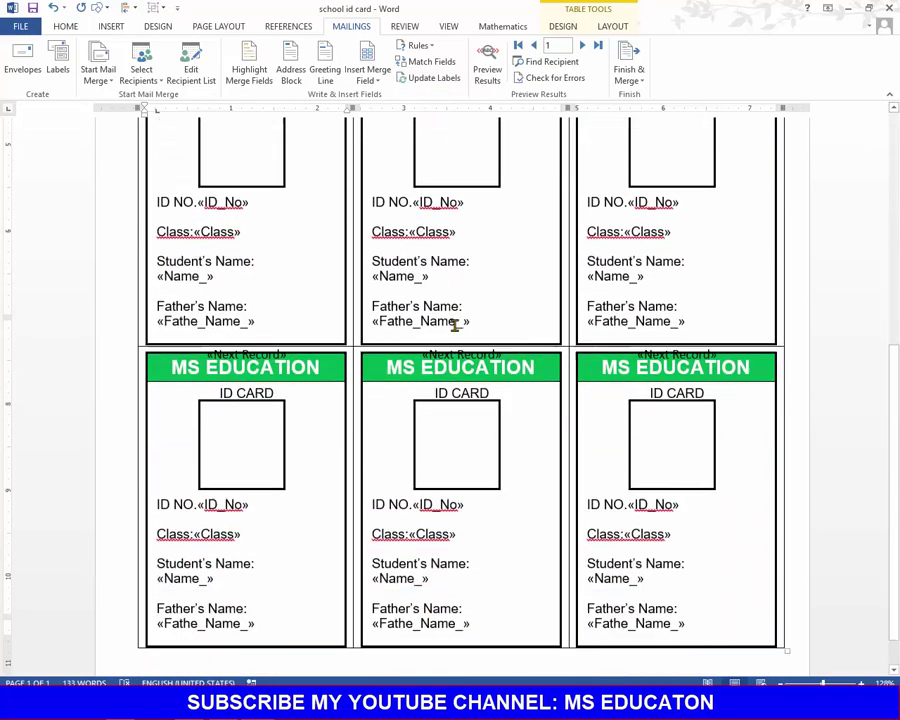
{"action": "scroll", "coordinate": [411, 334], "scroll_direction": "down", "scroll_amount": 2}
{"action": "scroll", "coordinate": [411, 334], "scroll_direction": "up", "scroll_amount": 1}
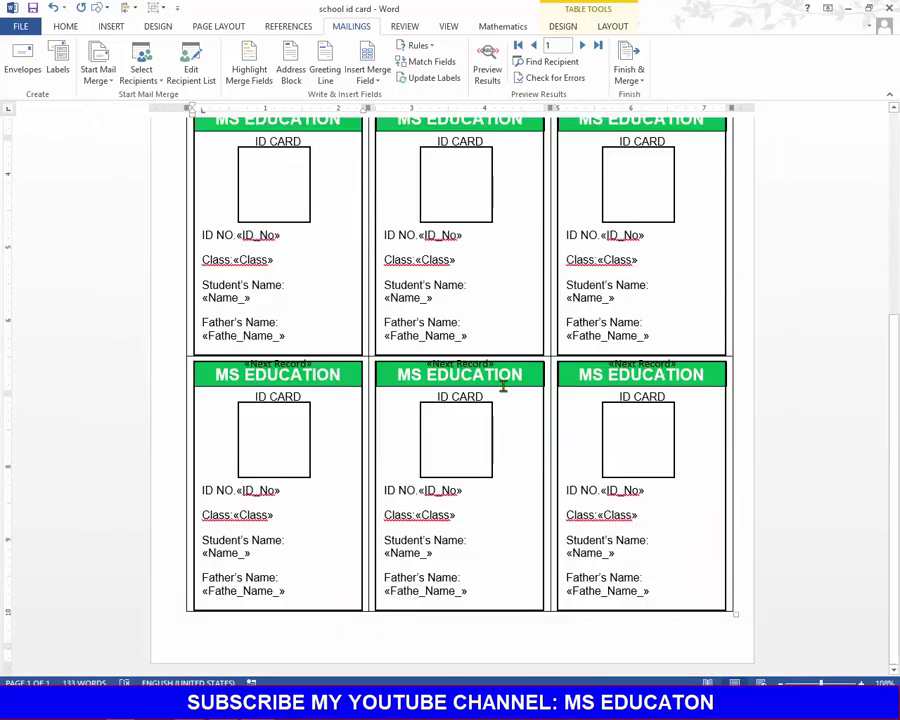
{"action": "scroll", "coordinate": [500, 364], "scroll_direction": "up", "scroll_amount": 3}
{"action": "scroll", "coordinate": [336, 260], "scroll_direction": "up", "scroll_amount": 2}
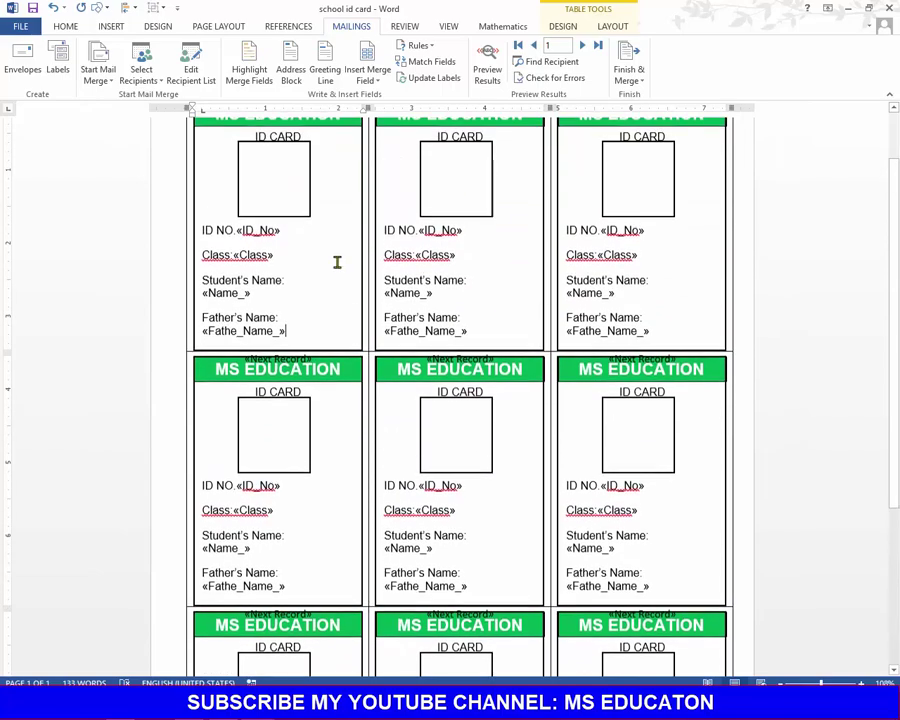
{"action": "scroll", "coordinate": [312, 240], "scroll_direction": "up", "scroll_amount": 1}
{"action": "scroll", "coordinate": [314, 242], "scroll_direction": "up", "scroll_amount": 4}
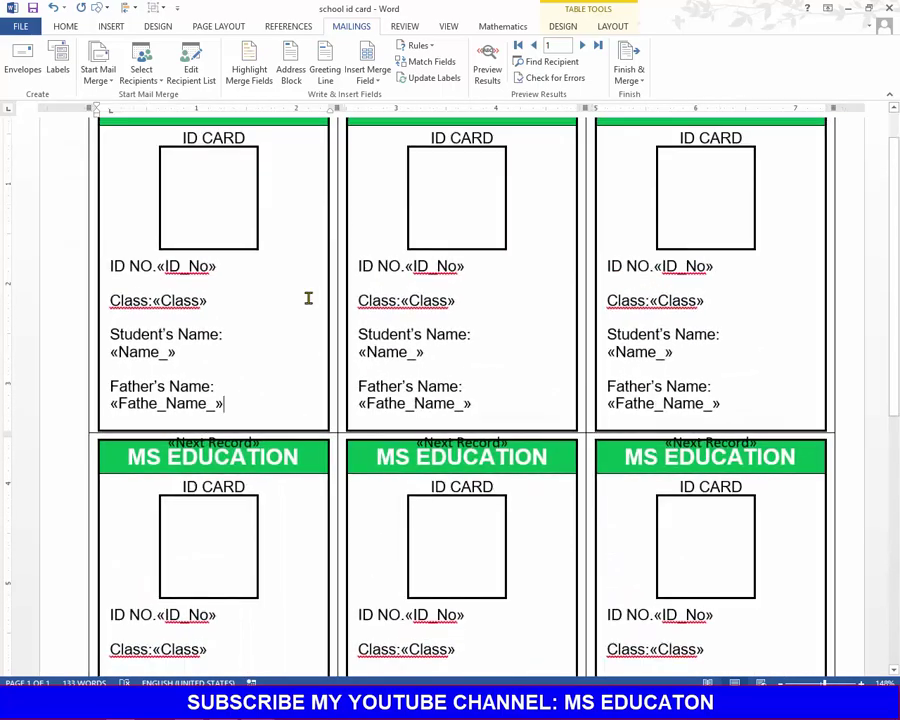
{"action": "scroll", "coordinate": [307, 297], "scroll_direction": "up", "scroll_amount": 3}
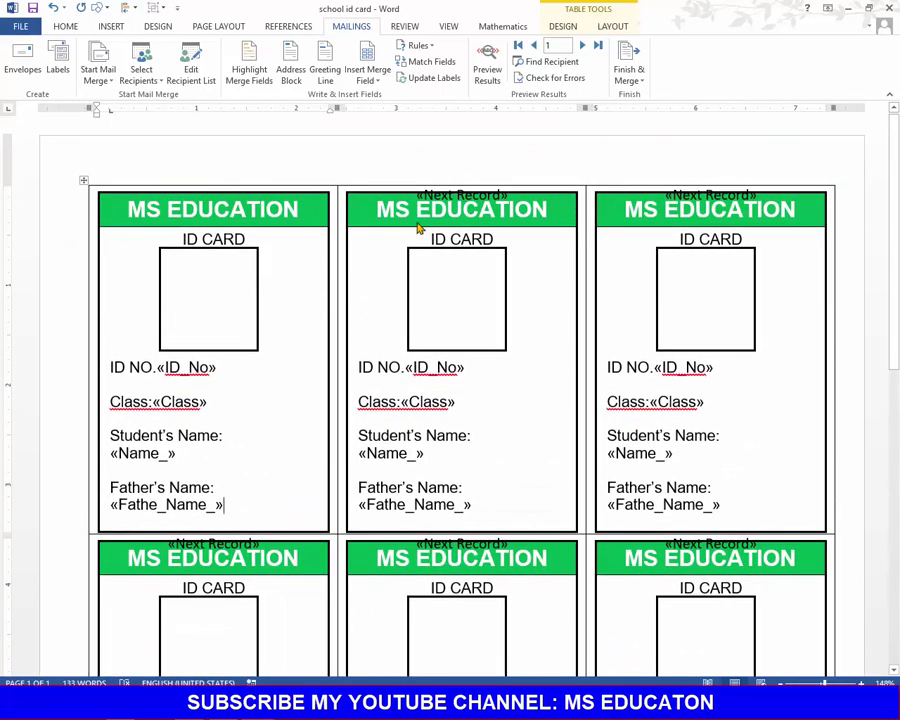
{"action": "left_click", "coordinate": [488, 62]}
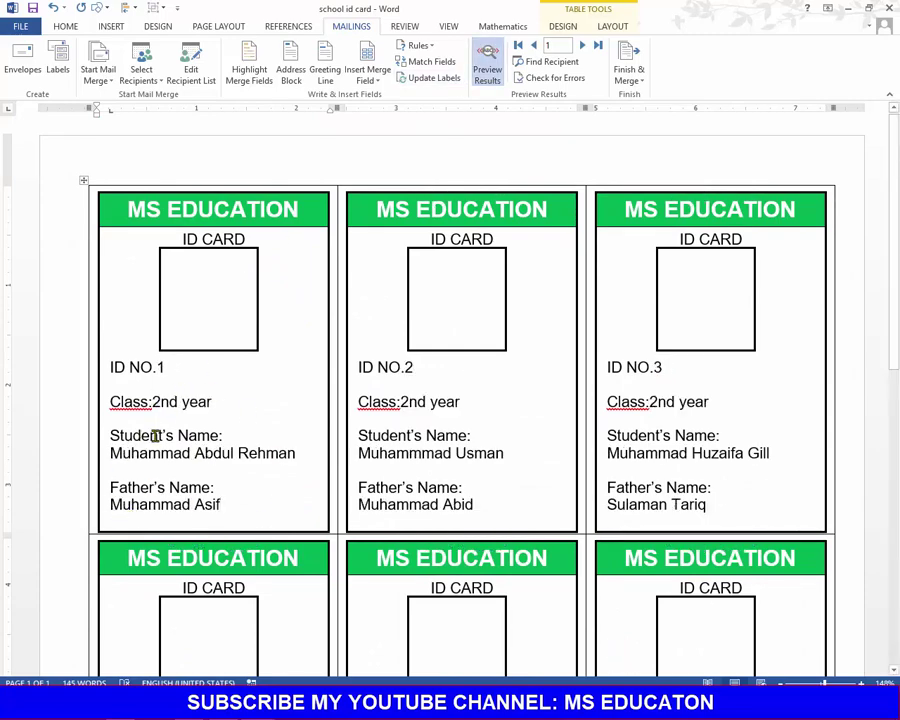
Tab card 1's ID number and class values apart from their ID NO. and Class: labels.
{"action": "left_click", "coordinate": [158, 369]}
{"action": "left_click", "coordinate": [155, 402]}
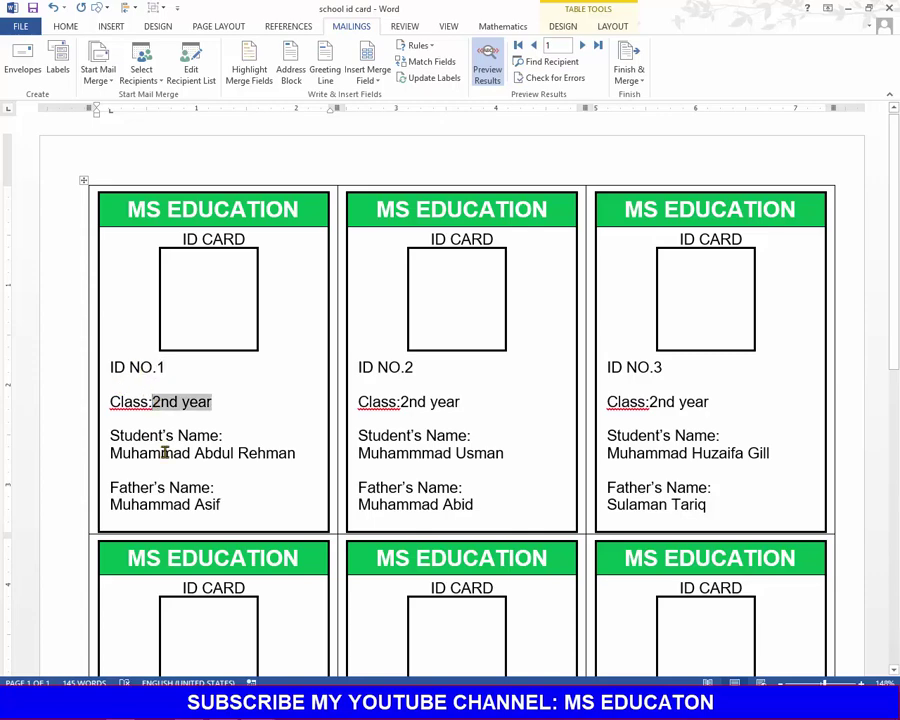
{"action": "left_click", "coordinate": [159, 368]}
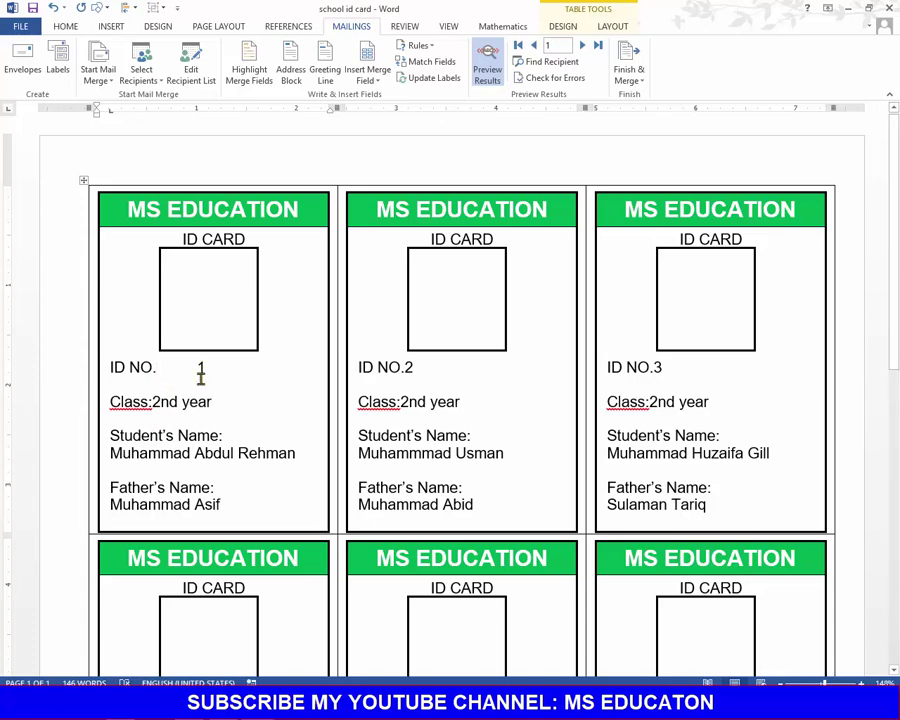
{"action": "left_click", "coordinate": [156, 402]}
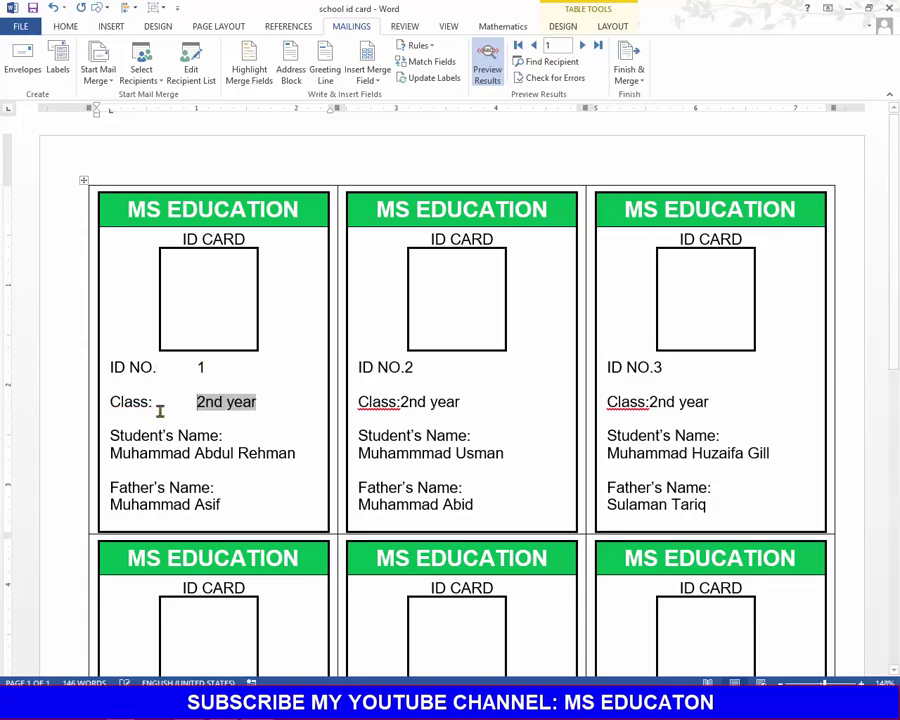
{"action": "left_click", "coordinate": [151, 496]}
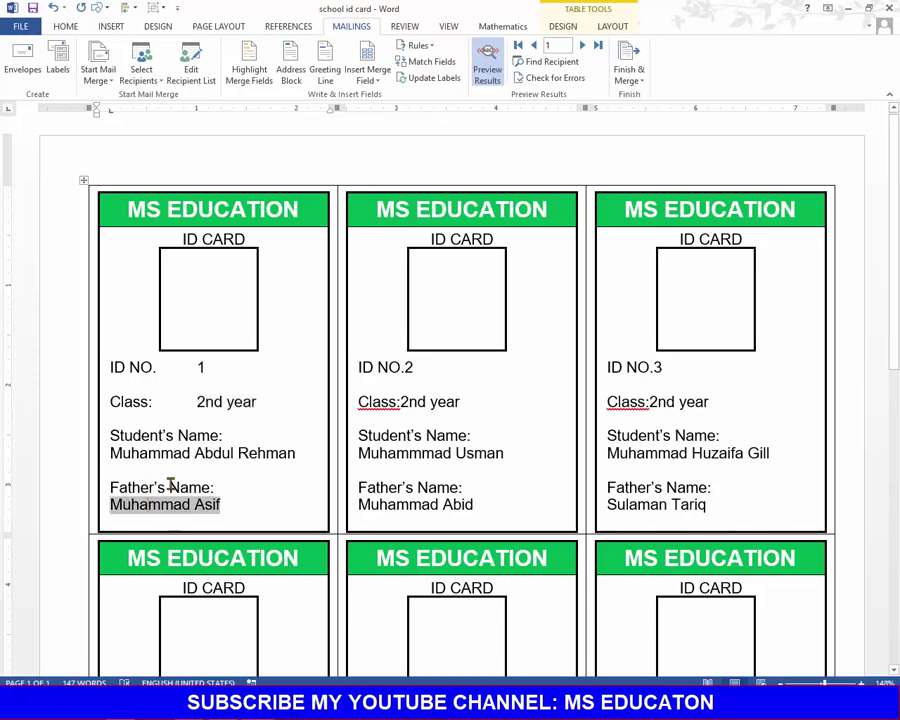
{"action": "left_click_drag", "start_coordinate": [110, 436], "coordinate": [231, 444]}
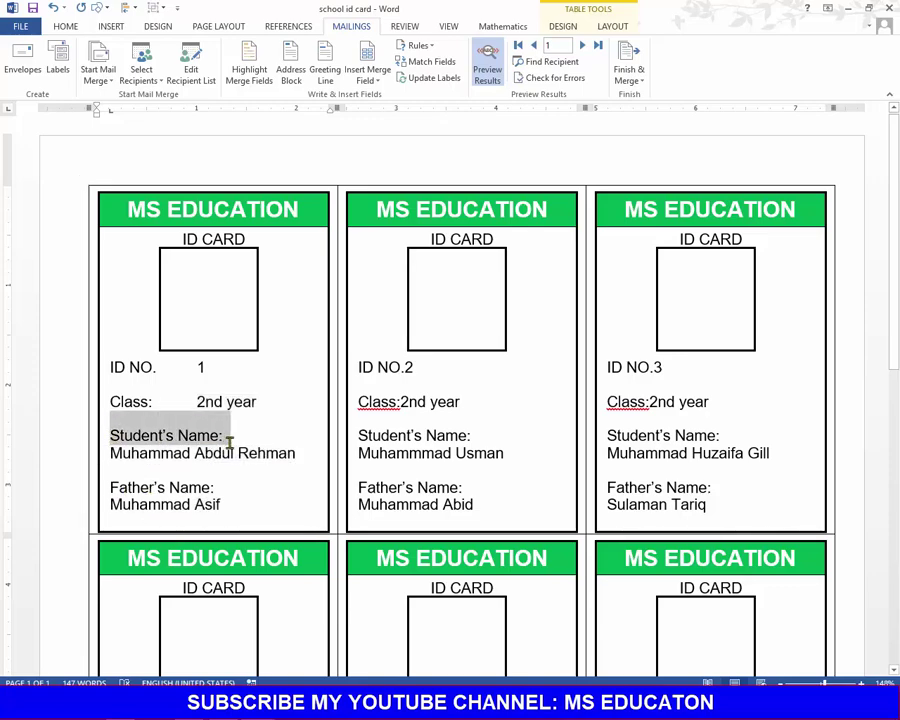
Underline the Student's Name: and Father's Name: labels on card 1.
{"action": "left_click", "coordinate": [66, 27]}
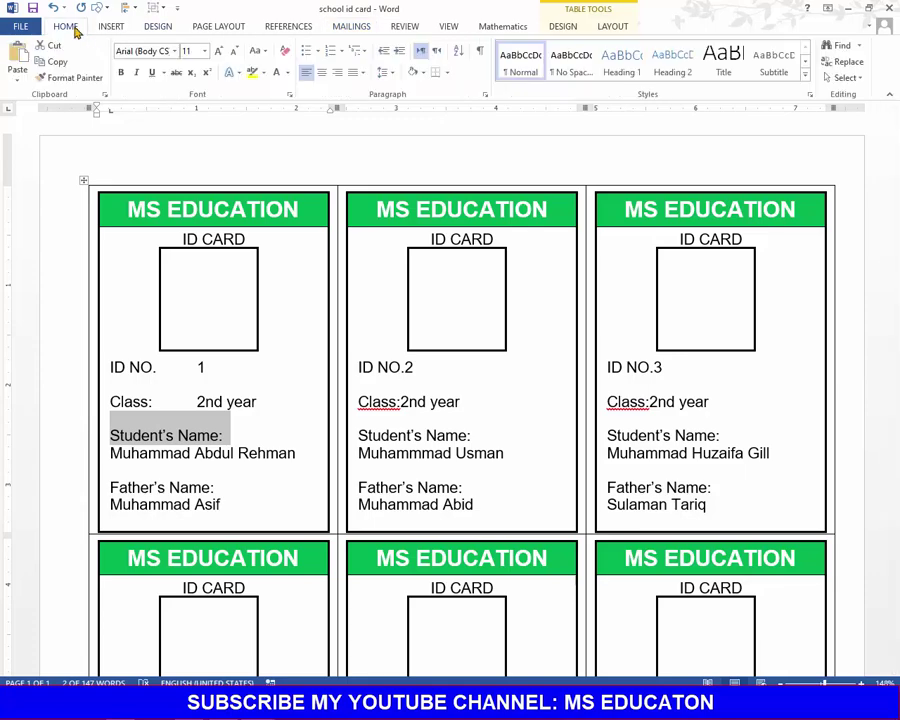
{"action": "left_click", "coordinate": [151, 72]}
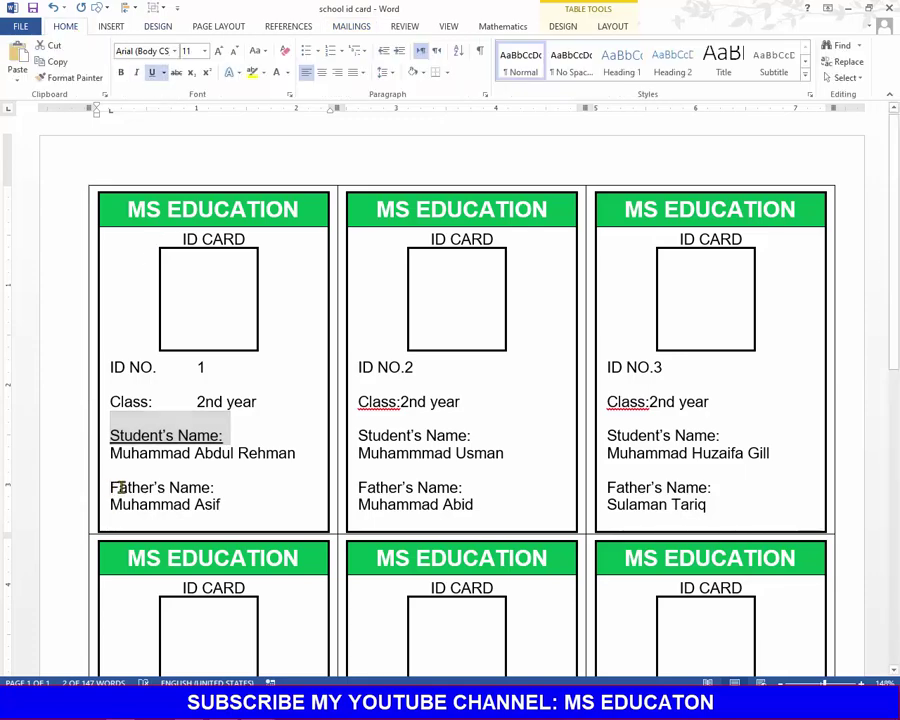
{"action": "left_click_drag", "start_coordinate": [112, 487], "coordinate": [215, 489]}
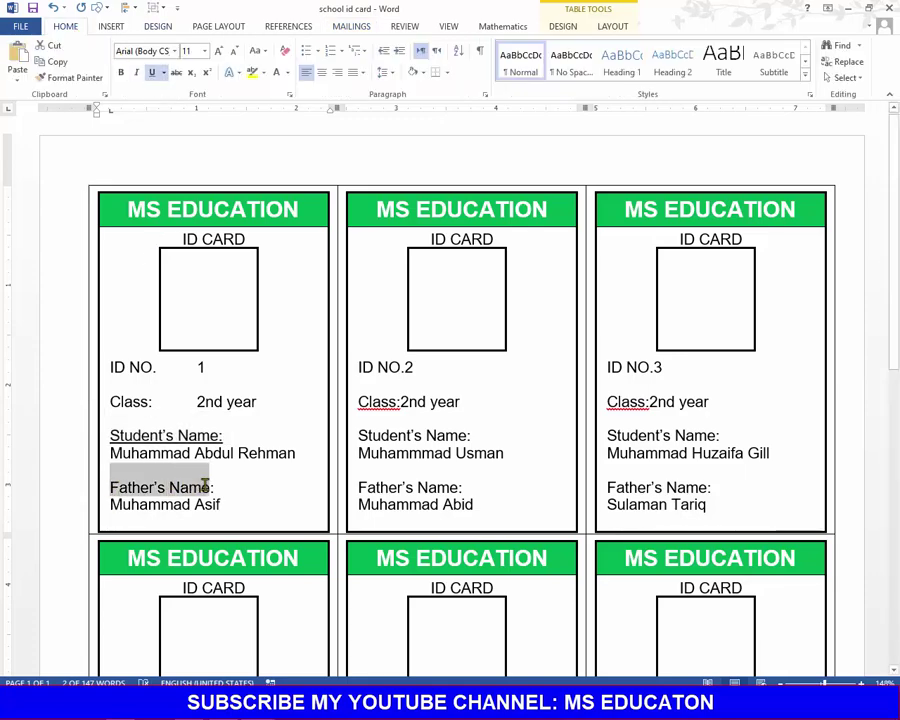
{"action": "left_click", "coordinate": [152, 73]}
{"action": "left_click", "coordinate": [228, 495]}
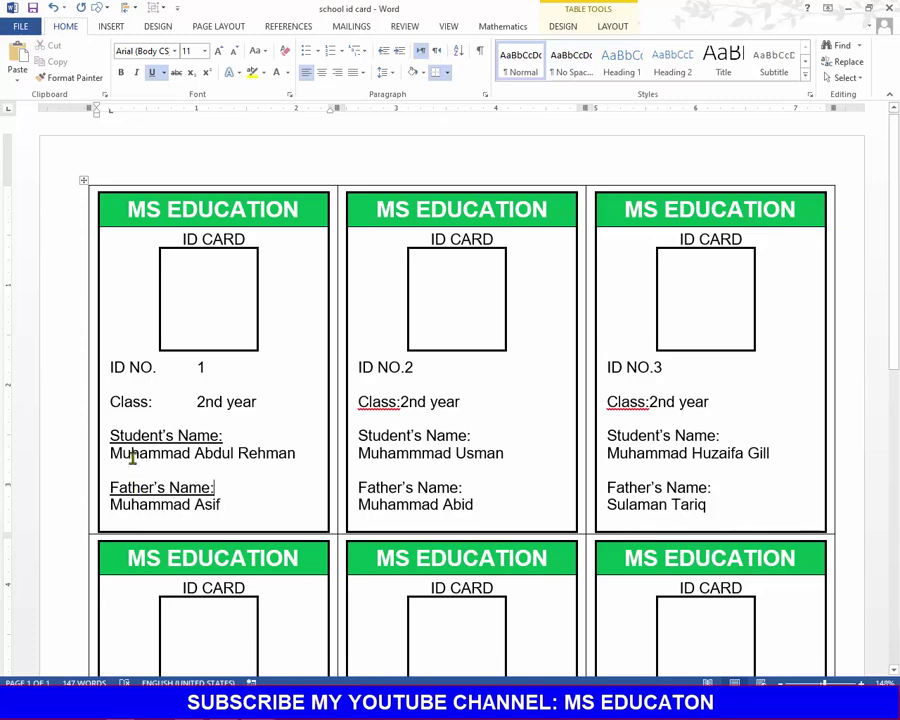
Try adding space before card 1's father's name line, then undo the paragraph spacing.
{"action": "triple_click", "coordinate": [133, 453]}
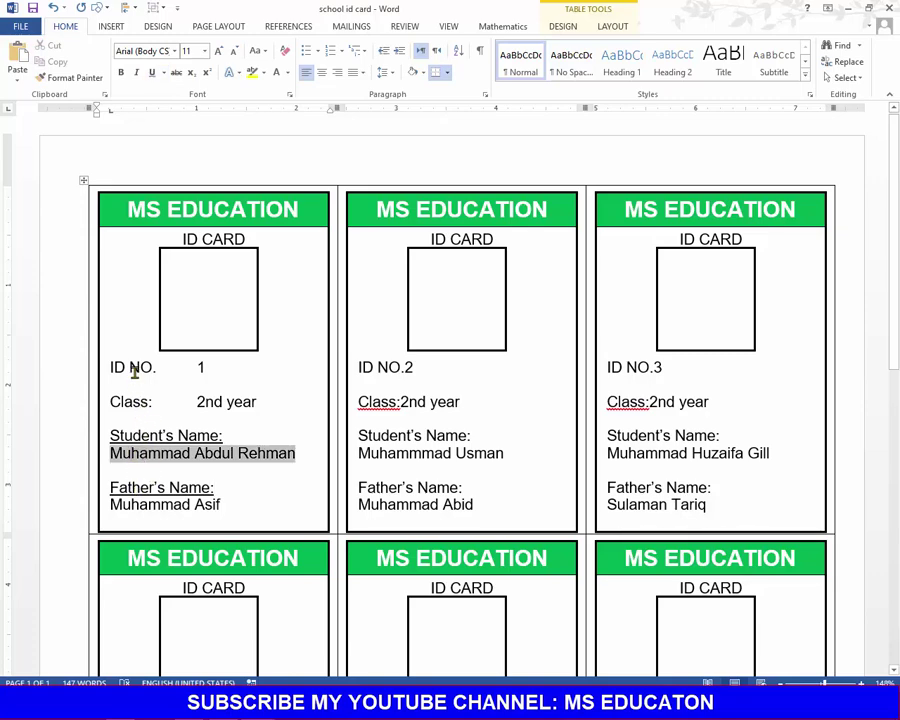
{"action": "left_click", "coordinate": [385, 74]}
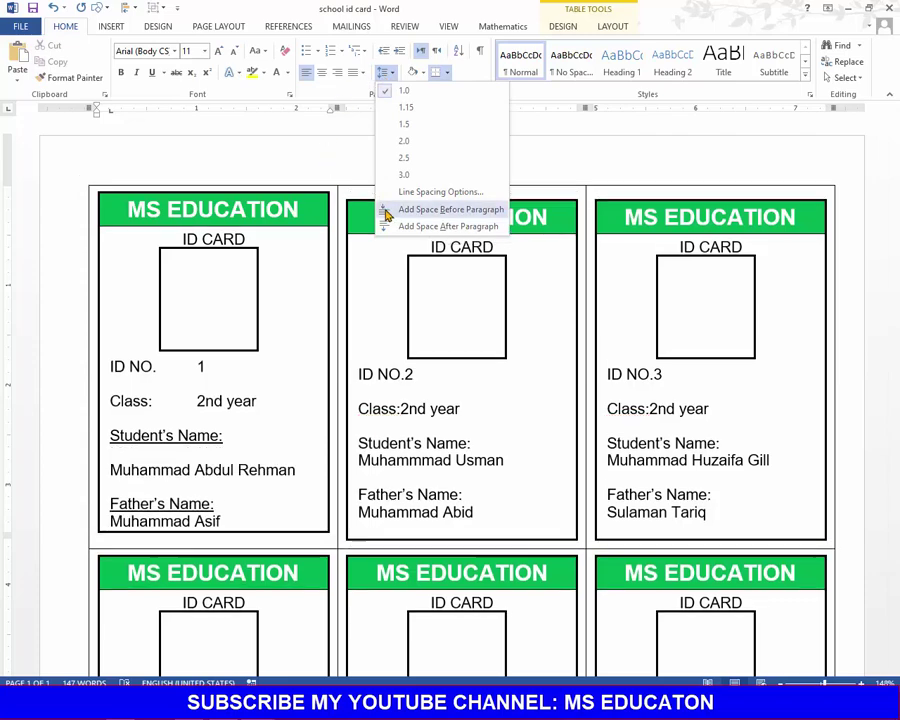
{"action": "key", "text": "Escape"}
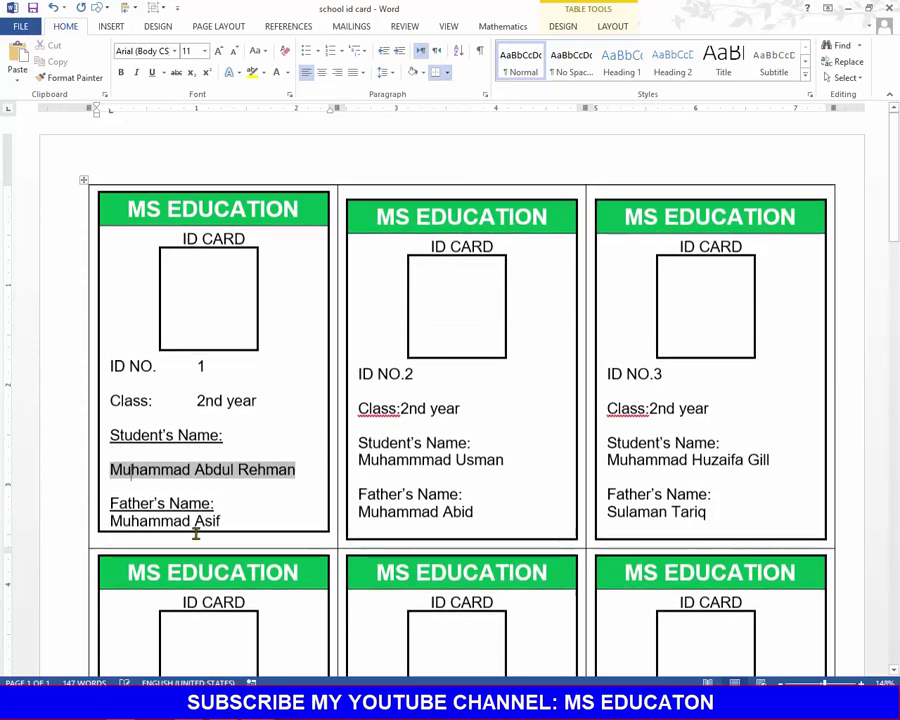
{"action": "triple_click", "coordinate": [195, 520]}
{"action": "left_click", "coordinate": [384, 74]}
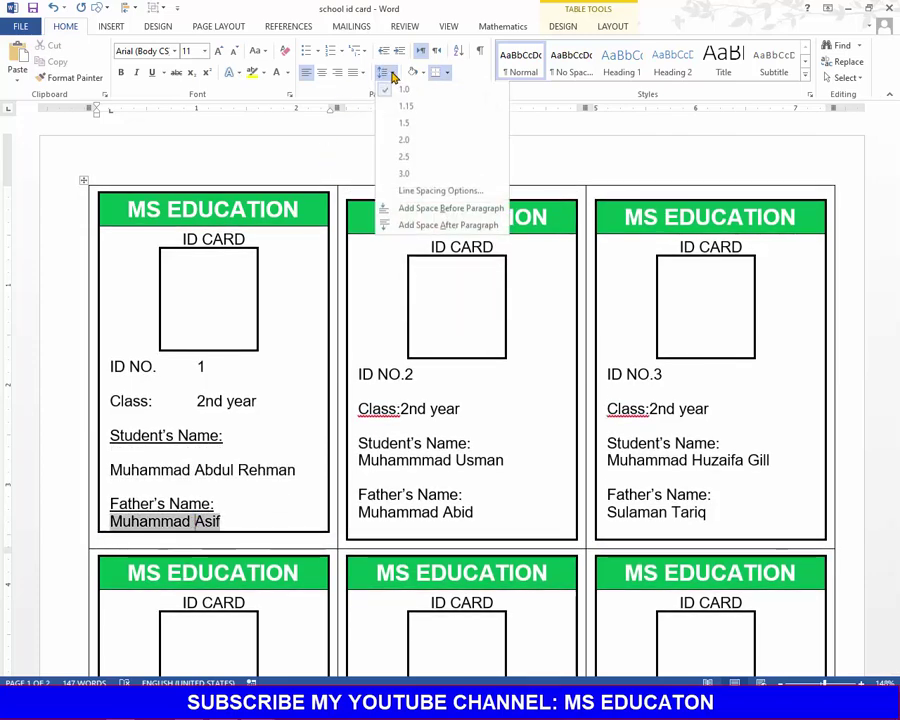
{"action": "left_click", "coordinate": [385, 208]}
{"action": "triple_click", "coordinate": [129, 462]}
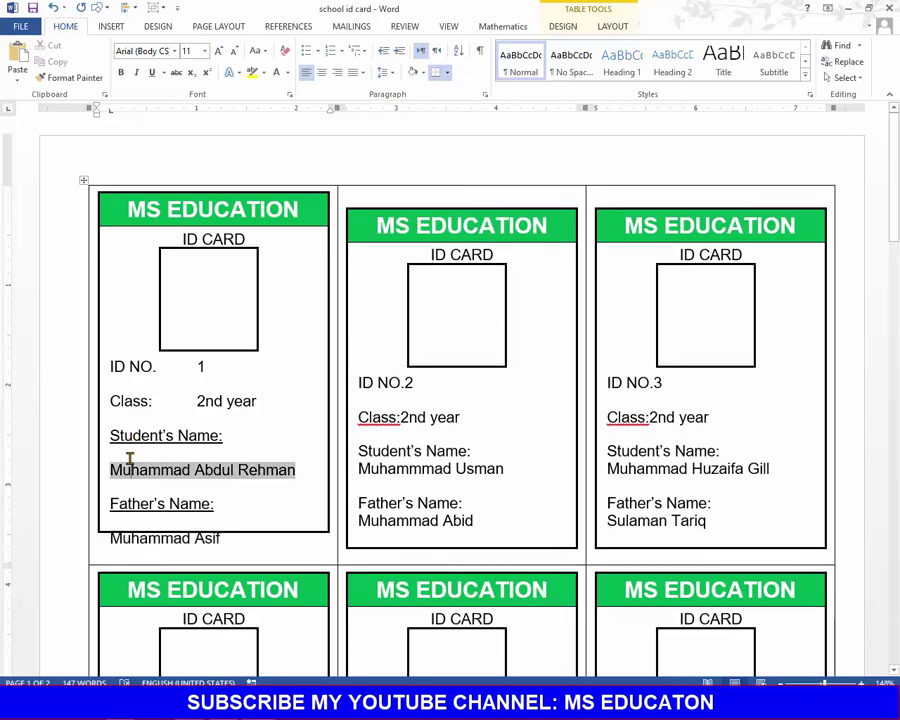
{"action": "left_click", "coordinate": [129, 428]}
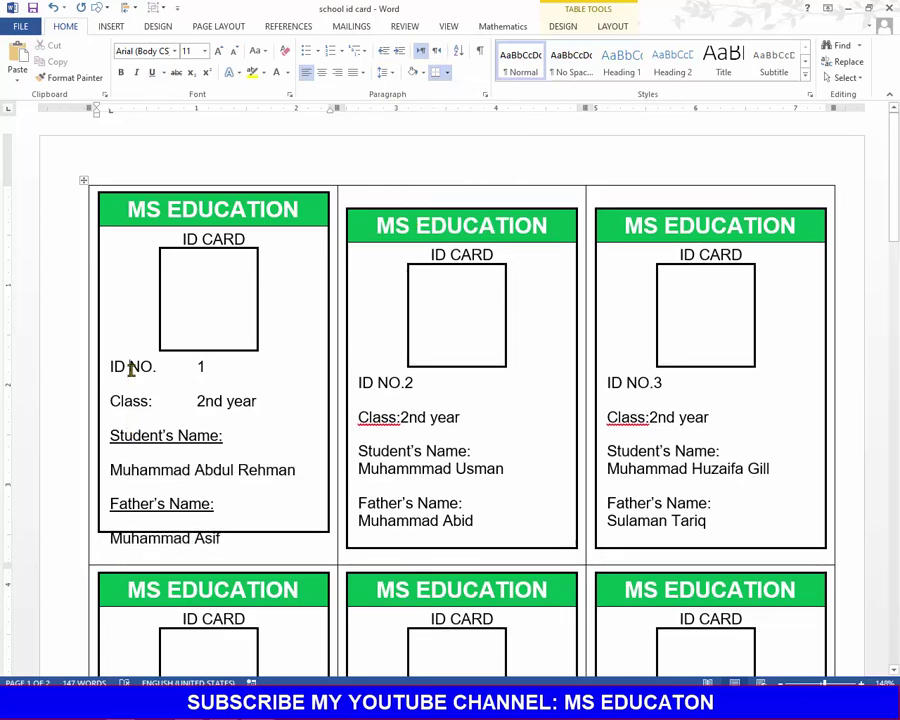
{"action": "key", "text": "ctrl+z"}
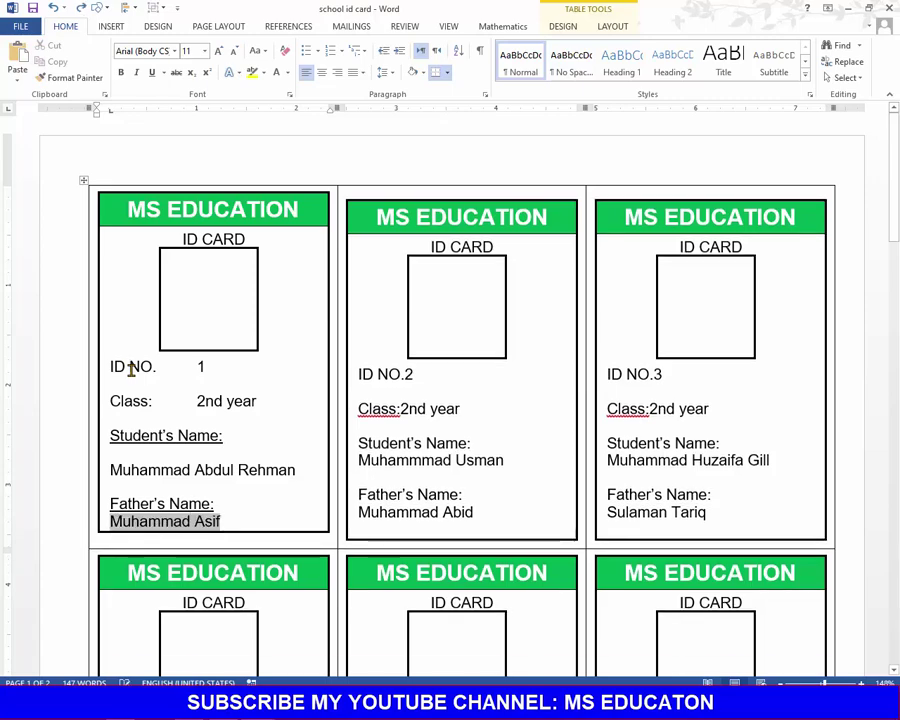
{"action": "key", "text": "ctrl+z"}
{"action": "left_click", "coordinate": [263, 472]}
{"action": "scroll", "coordinate": [263, 470], "scroll_direction": "down", "scroll_amount": 1}
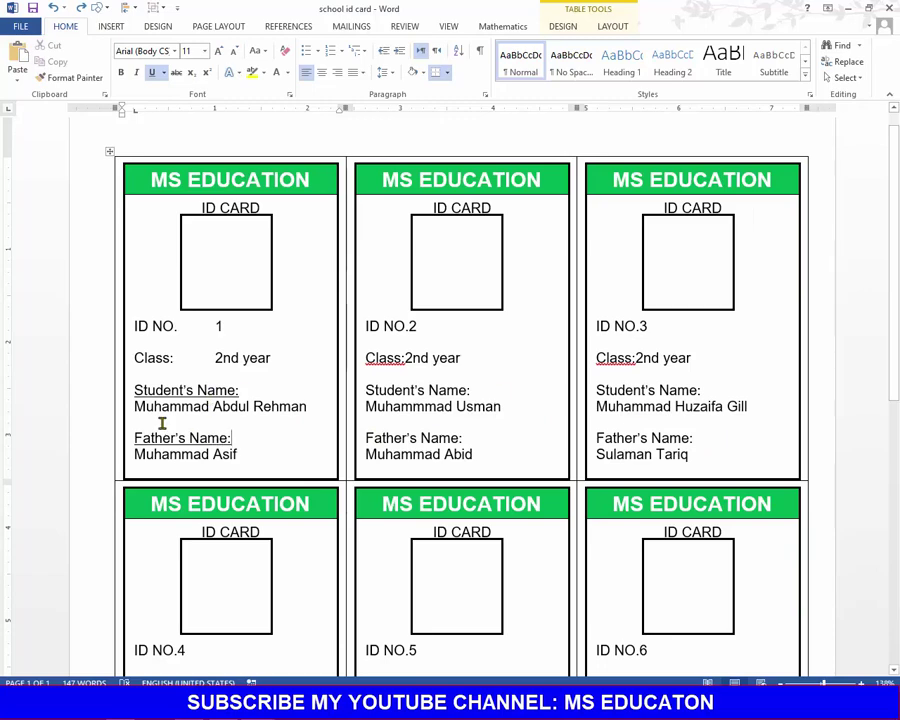
Update all labels so every card copies card 1's tabbed values and underlined labels.
{"action": "left_click", "coordinate": [162, 425]}
{"action": "left_click", "coordinate": [351, 26]}
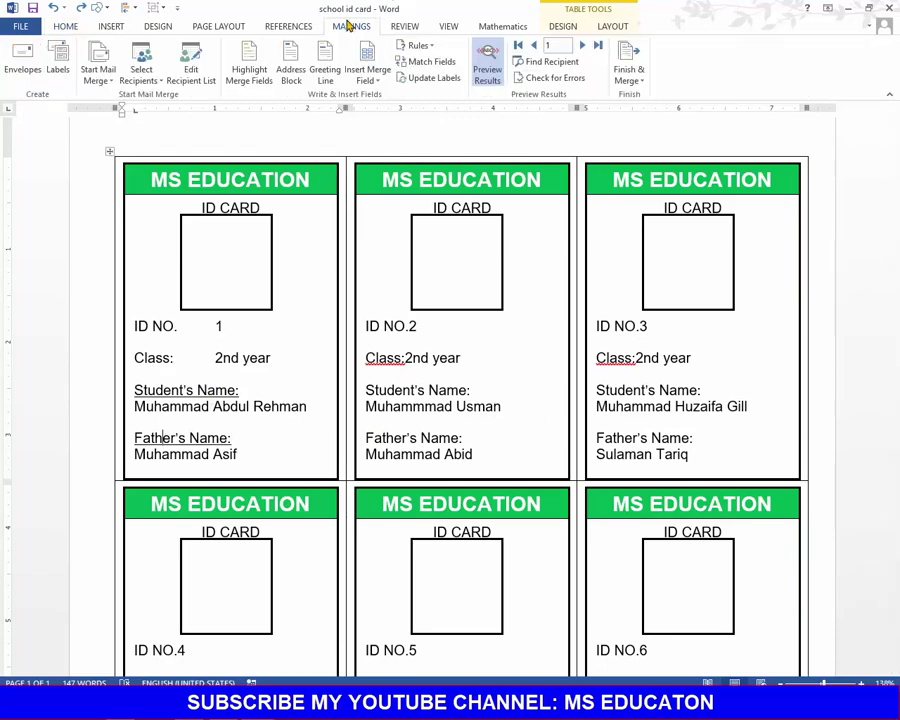
{"action": "left_click", "coordinate": [435, 78]}
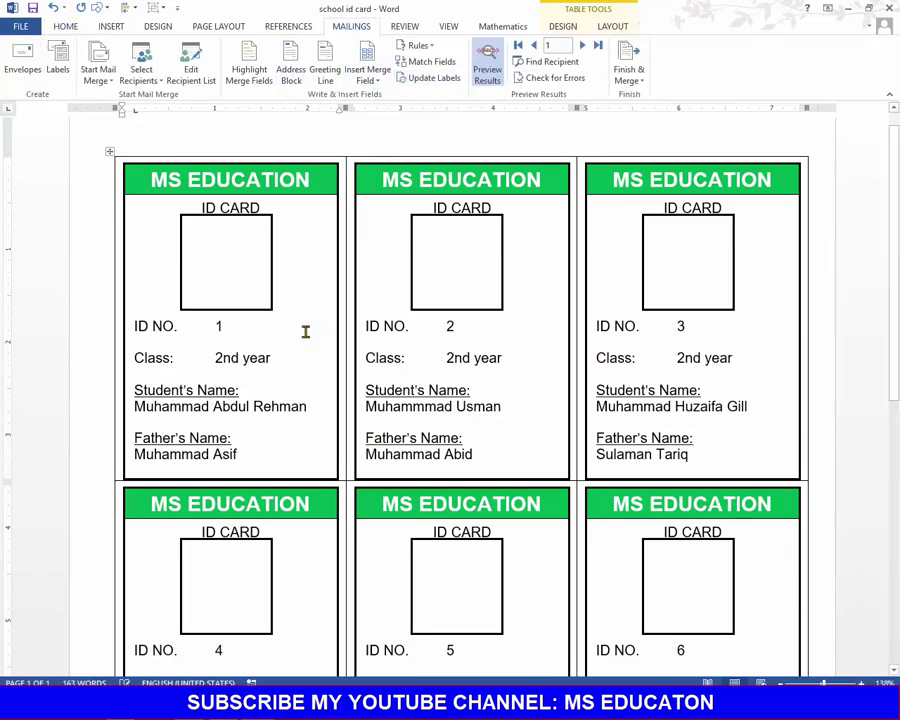
Nudge card 1's photo box slightly and update all labels again.
{"action": "scroll", "coordinate": [276, 378], "scroll_direction": "down", "scroll_amount": 3, "text": "ctrl"}
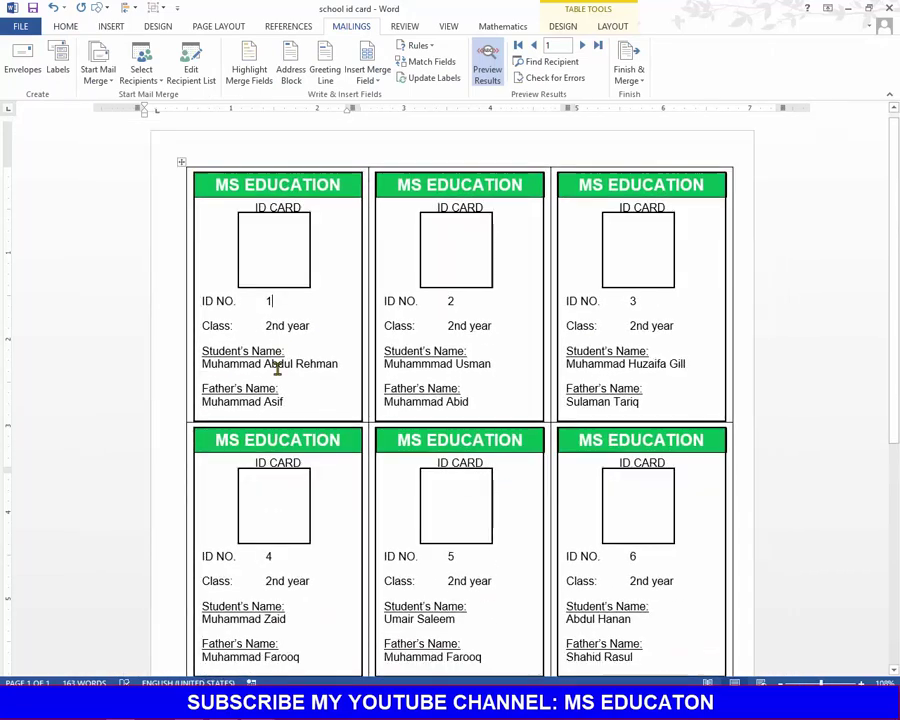
{"action": "left_click", "coordinate": [267, 230]}
{"action": "scroll", "coordinate": [294, 294], "scroll_direction": "up", "scroll_amount": 5, "text": "ctrl"}
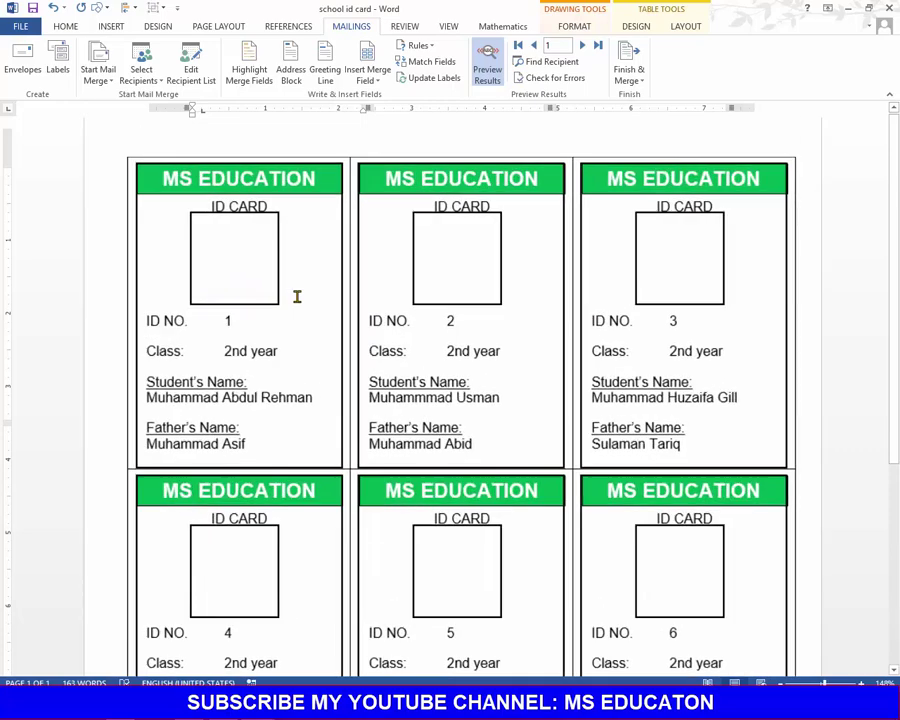
{"action": "left_click", "coordinate": [202, 218]}
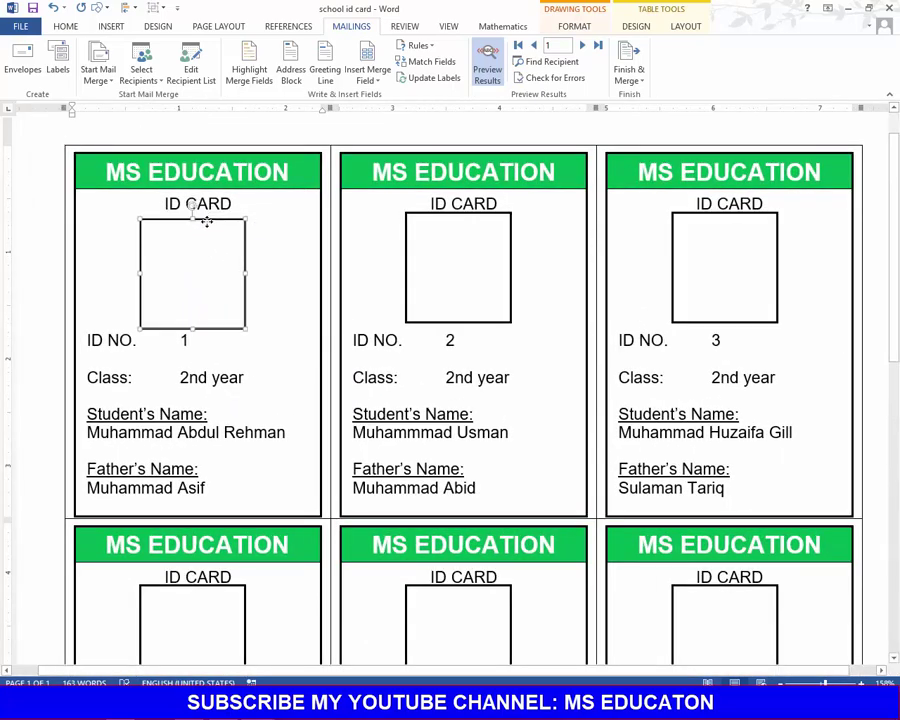
{"action": "mouse_move", "coordinate": [202, 216]}
{"action": "left_mouse_down"}
{"action": "mouse_move", "coordinate": [210, 221]}
{"action": "mouse_move", "coordinate": [202, 216]}
{"action": "left_mouse_up"}
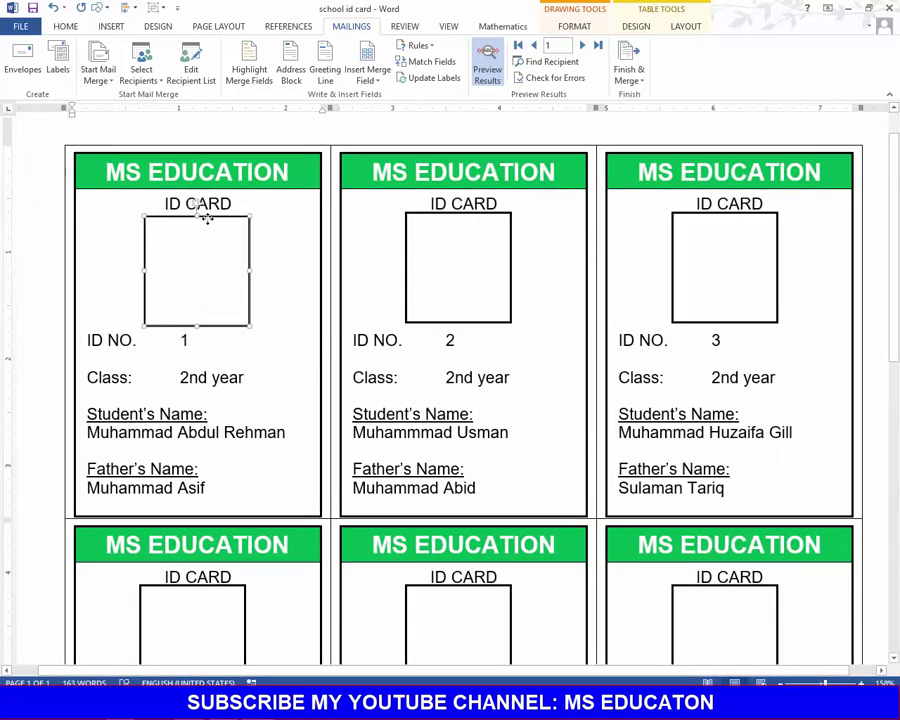
{"action": "left_click", "coordinate": [240, 367]}
{"action": "scroll", "coordinate": [236, 366], "scroll_direction": "down", "scroll_amount": 5, "text": "ctrl"}
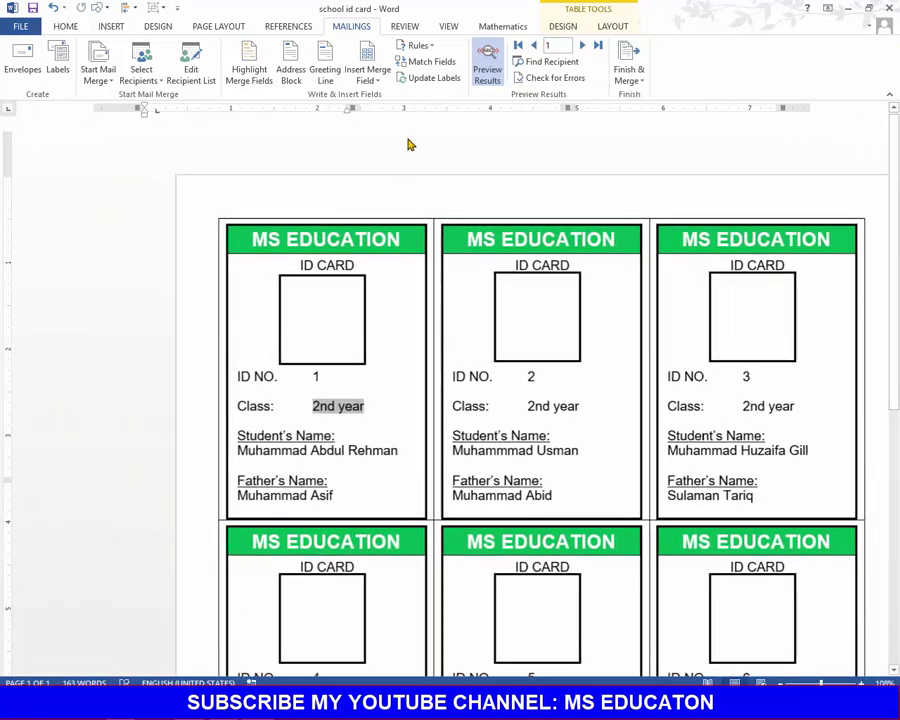
{"action": "left_click", "coordinate": [432, 78]}
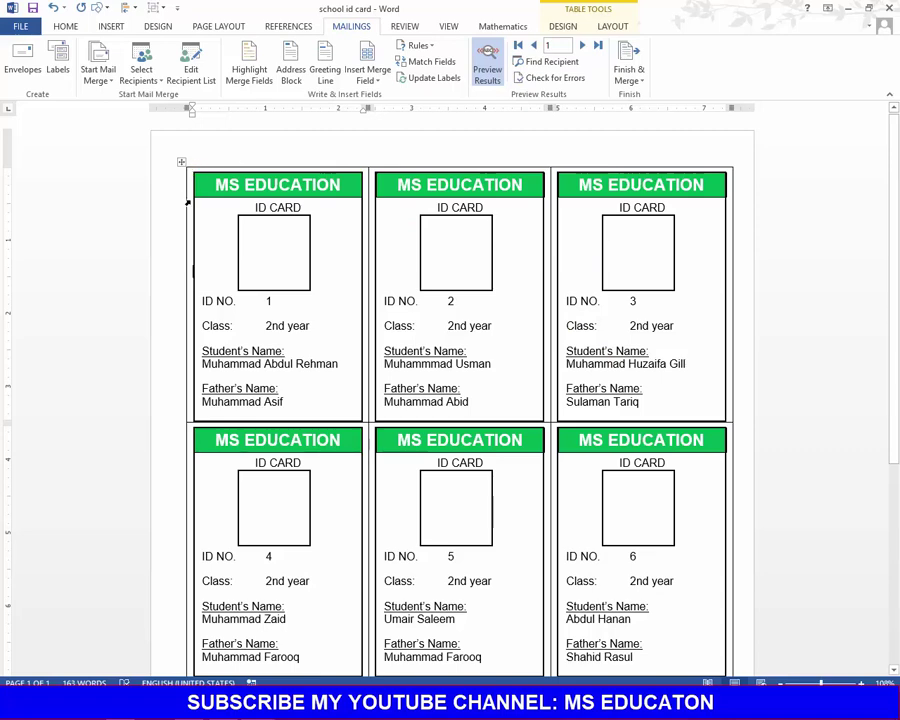
Apply No Border to the whole card table so each card stands apart.
{"action": "left_click", "coordinate": [181, 161]}
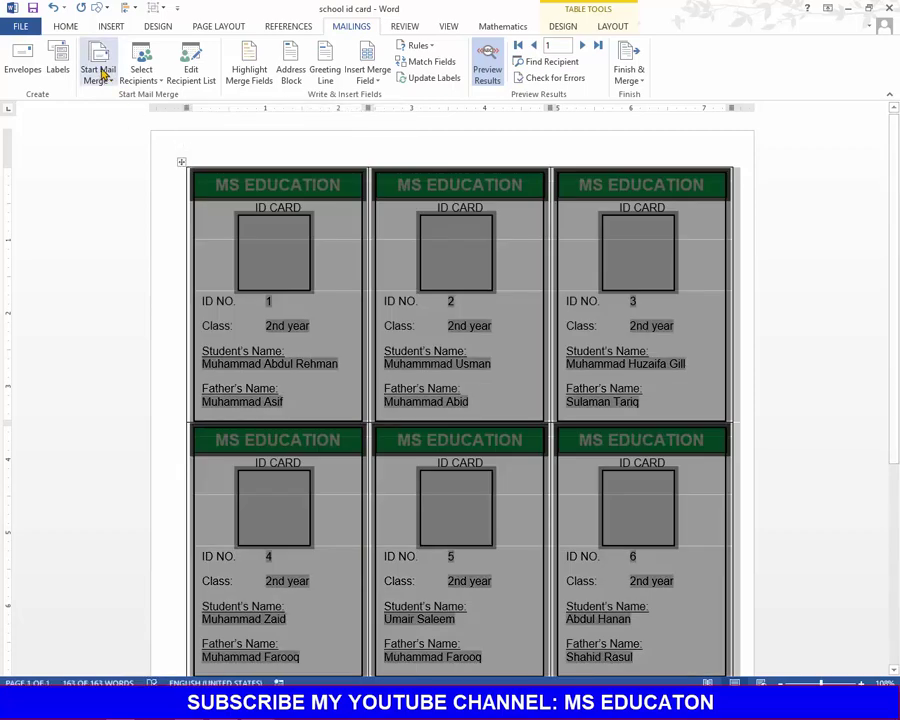
{"action": "left_click", "coordinate": [65, 27]}
{"action": "left_click", "coordinate": [447, 74]}
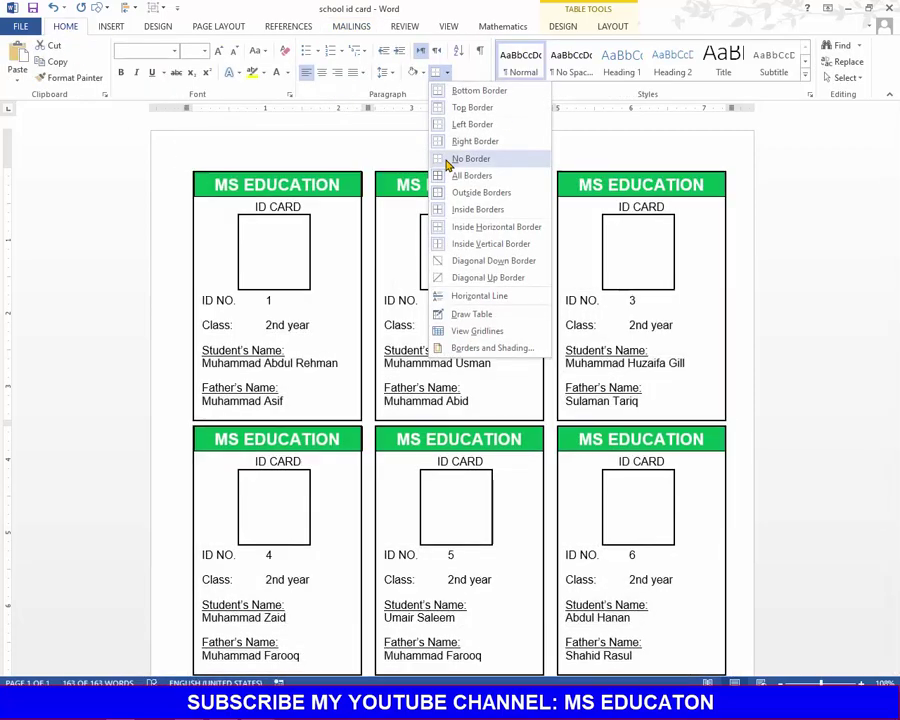
{"action": "left_click", "coordinate": [444, 153]}
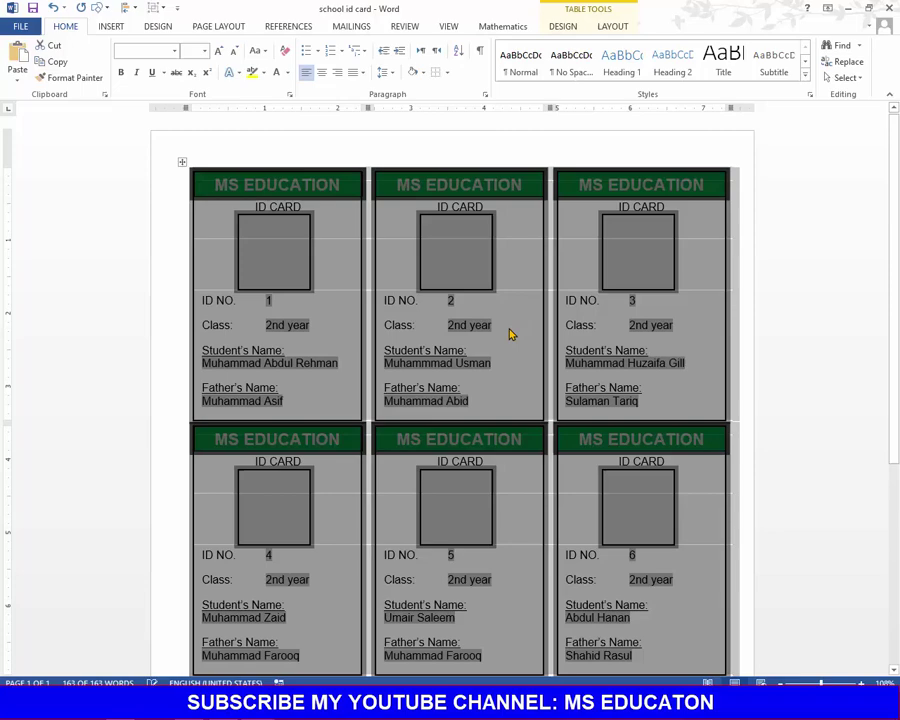
{"action": "left_click", "coordinate": [601, 348]}
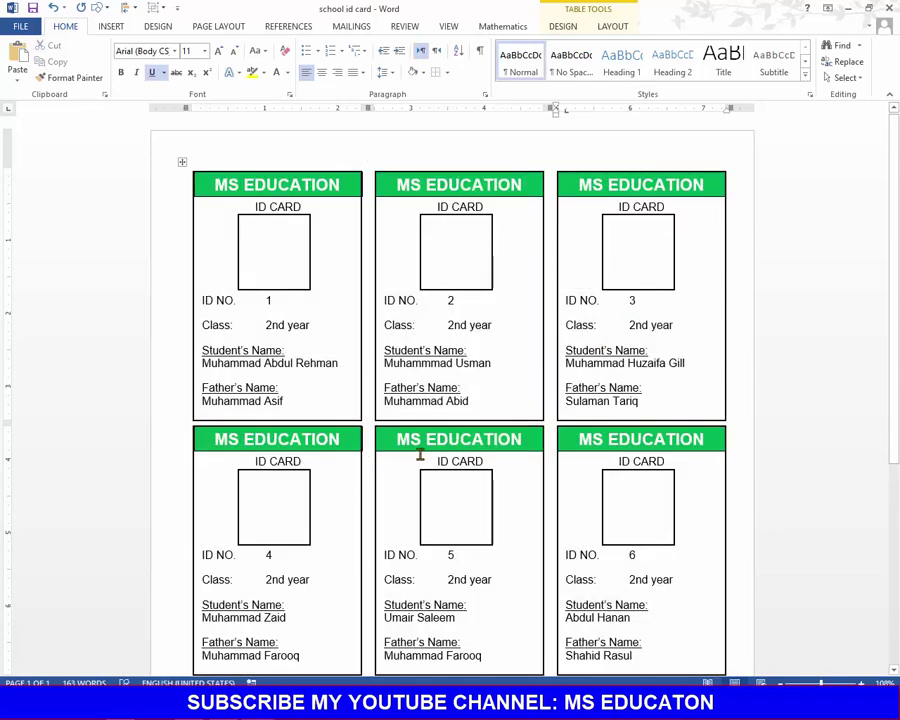
{"action": "scroll", "coordinate": [540, 467], "scroll_direction": "down", "scroll_amount": 3}
{"action": "scroll", "coordinate": [545, 463], "scroll_direction": "down", "scroll_amount": 3}
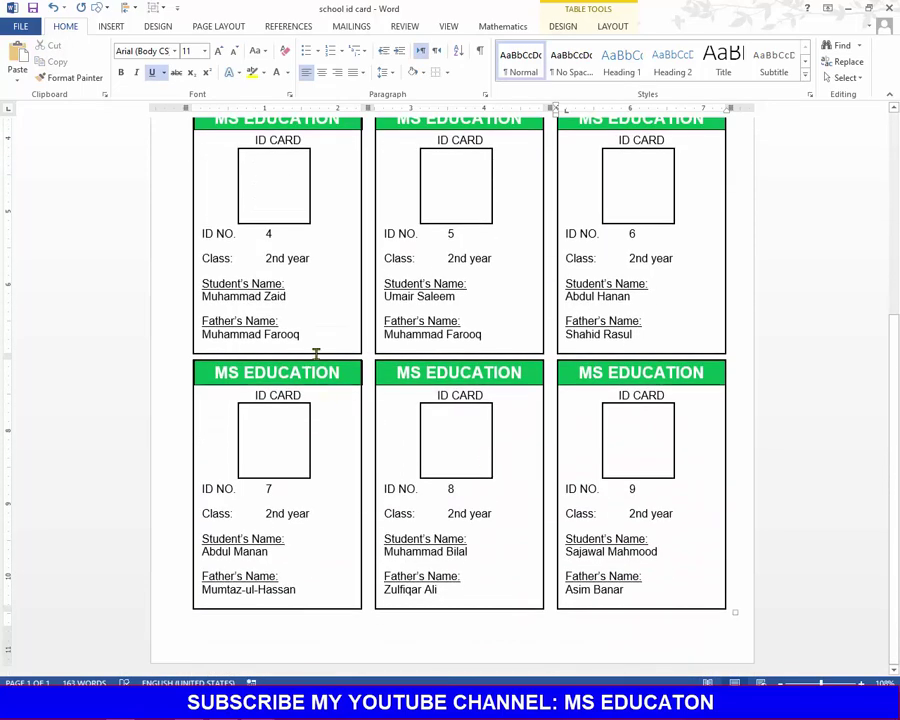
{"action": "scroll", "coordinate": [368, 376], "scroll_direction": "up", "scroll_amount": 1}
{"action": "scroll", "coordinate": [306, 420], "scroll_direction": "up", "scroll_amount": 4}
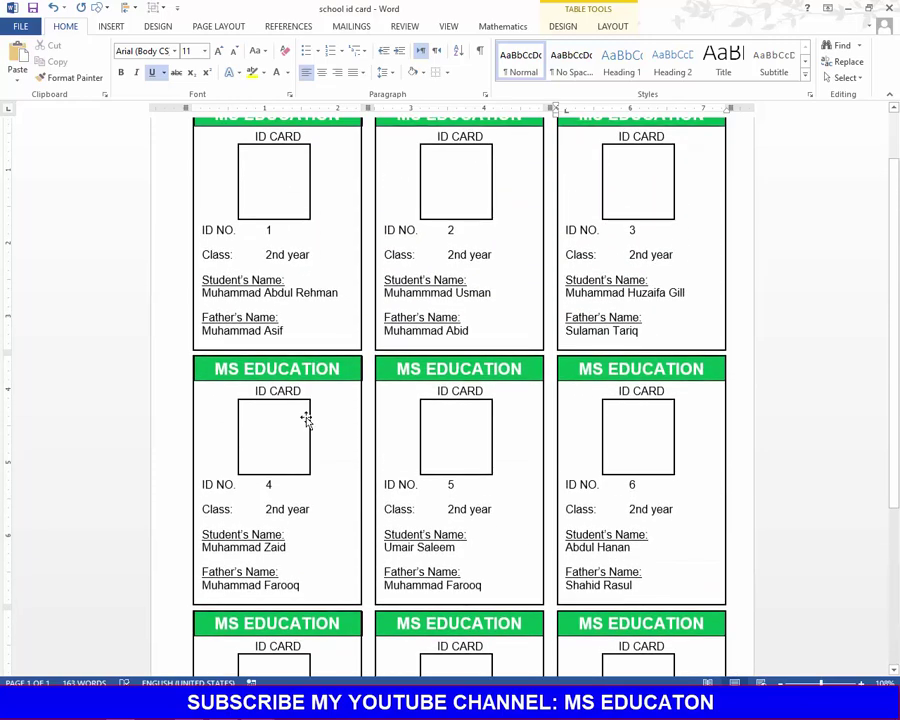
{"action": "scroll", "coordinate": [314, 416], "scroll_direction": "up", "scroll_amount": 1}
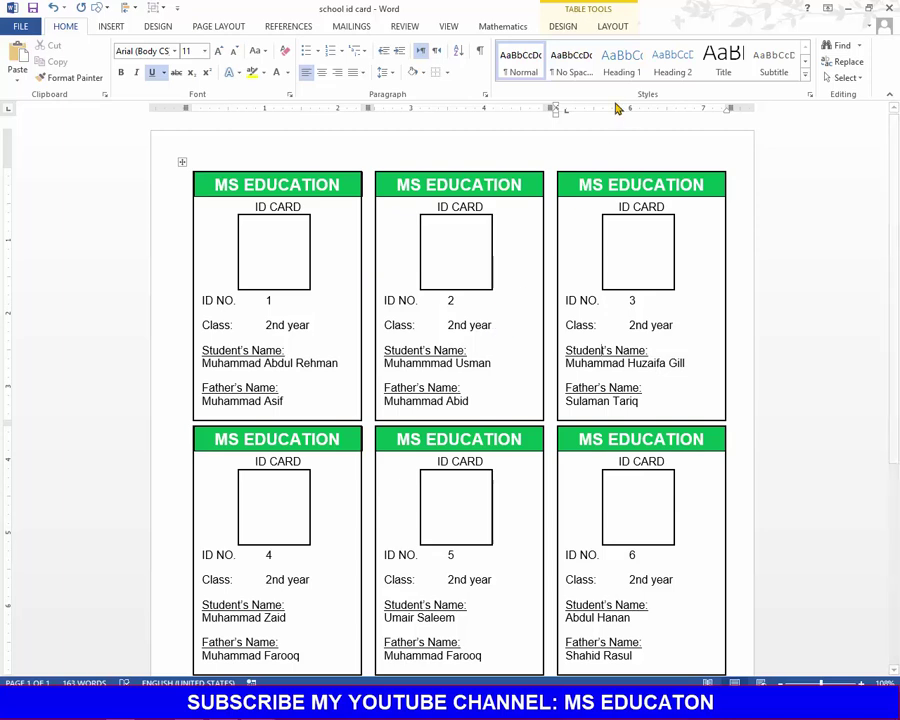
Finish the merge with Edit Individual Documents for all records.
{"action": "left_click", "coordinate": [348, 27]}
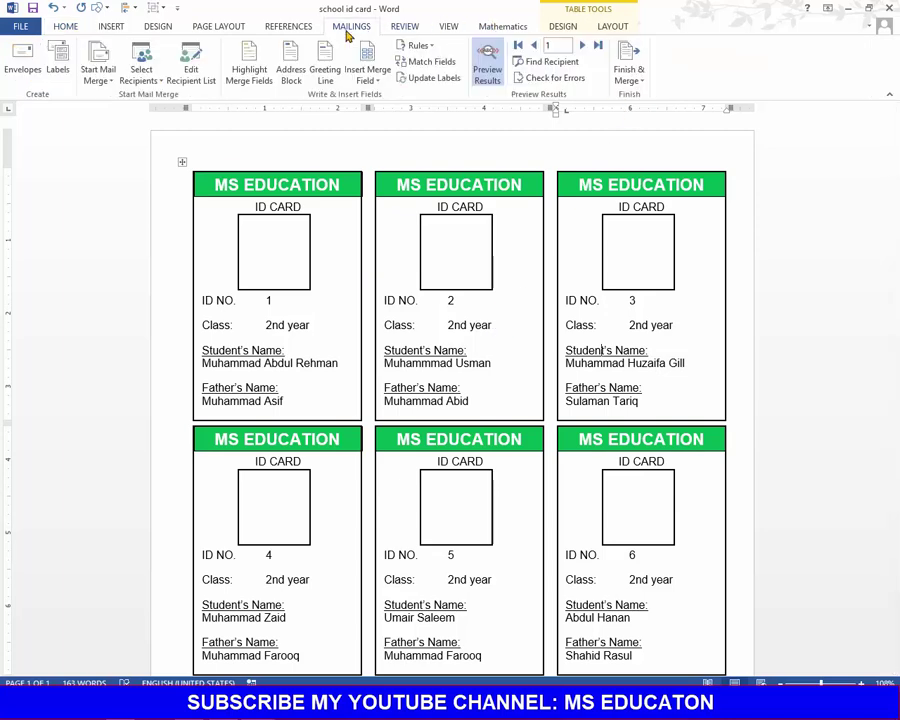
{"action": "left_click", "coordinate": [626, 80]}
{"action": "left_click", "coordinate": [640, 98]}
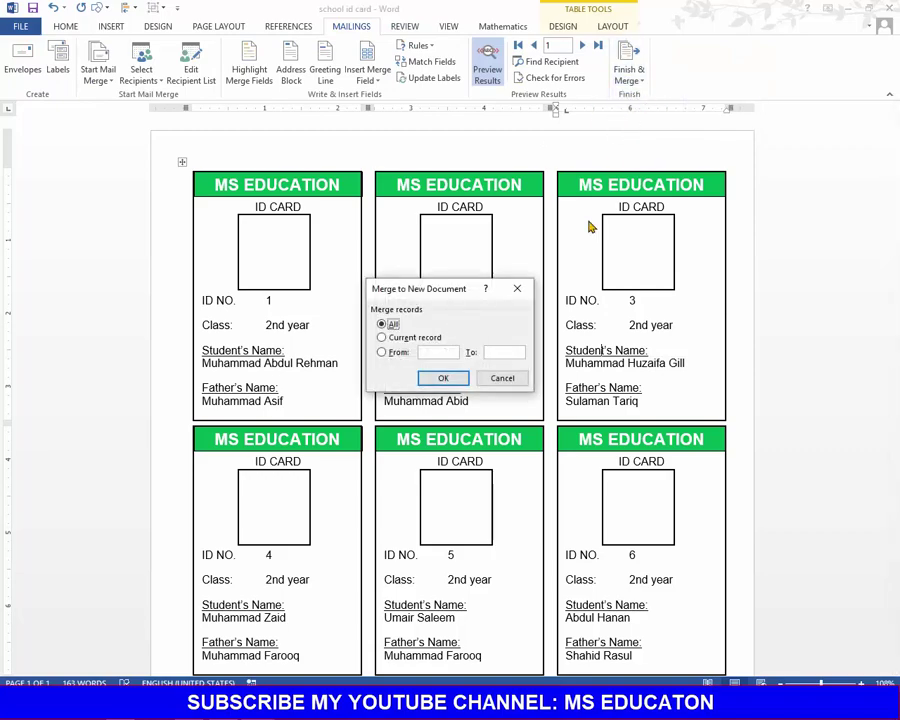
{"action": "left_click", "coordinate": [440, 377]}
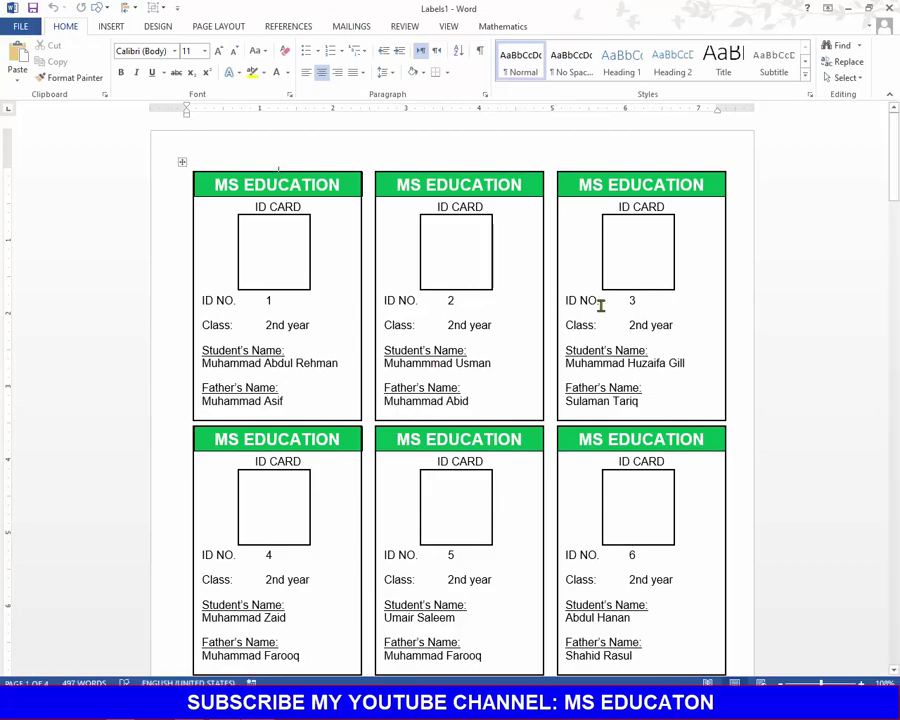
Scroll through the merged cards, then place the cursor inside the first card.
{"action": "scroll", "coordinate": [600, 305], "scroll_direction": "down", "scroll_amount": 1}
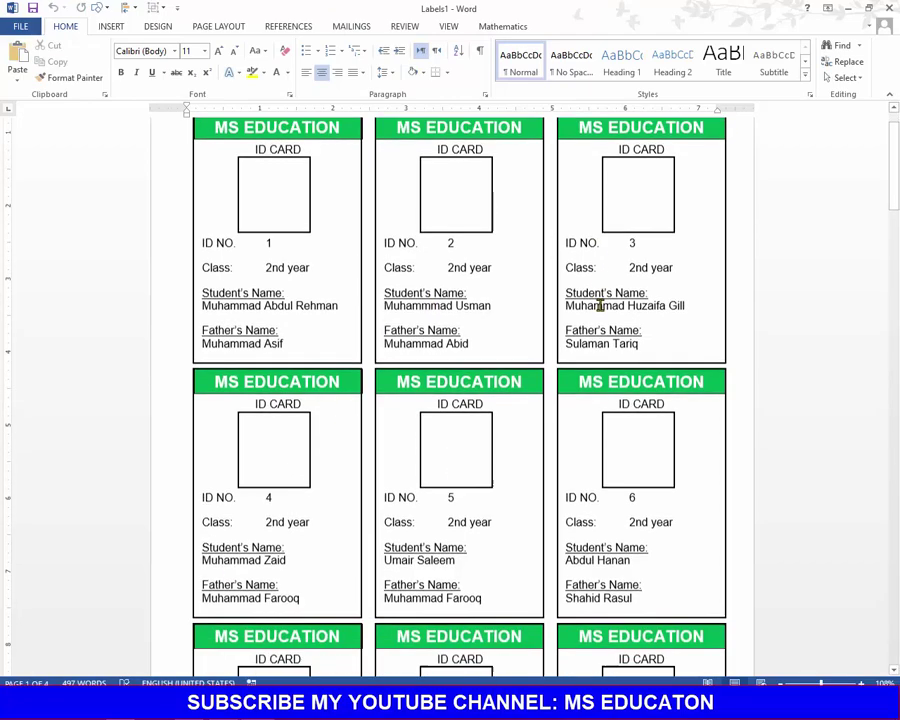
{"action": "scroll", "coordinate": [600, 305], "scroll_direction": "down", "scroll_amount": 5}
{"action": "scroll", "coordinate": [600, 305], "scroll_direction": "down", "scroll_amount": 4}
{"action": "scroll", "coordinate": [600, 305], "scroll_direction": "down", "scroll_amount": 3}
{"action": "scroll", "coordinate": [600, 305], "scroll_direction": "down", "scroll_amount": 3}
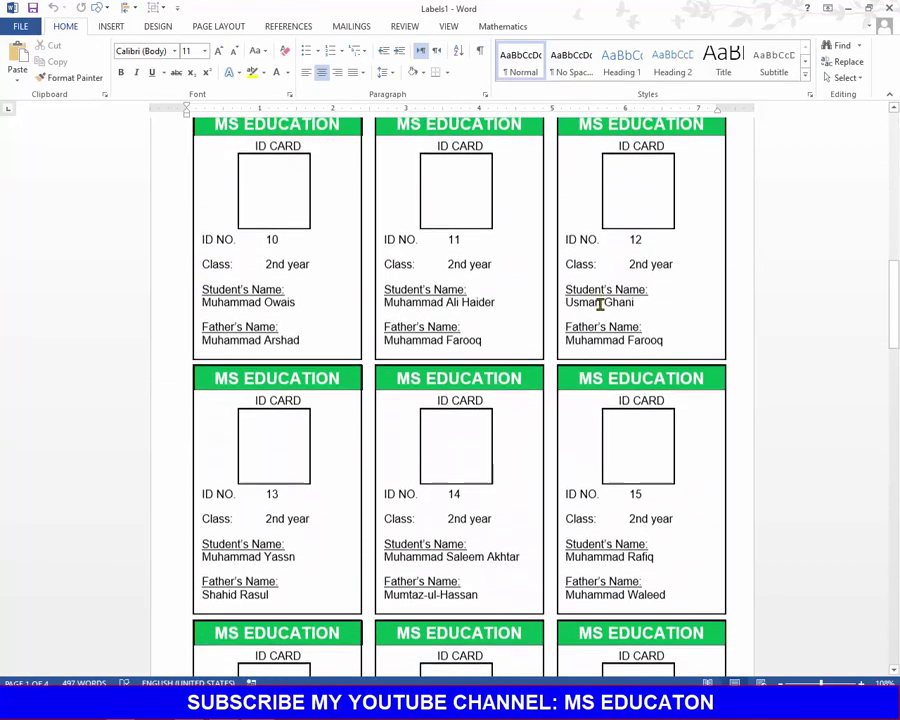
{"action": "scroll", "coordinate": [600, 305], "scroll_direction": "down", "scroll_amount": 4}
{"action": "scroll", "coordinate": [600, 305], "scroll_direction": "down", "scroll_amount": 4}
{"action": "scroll", "coordinate": [600, 305], "scroll_direction": "down", "scroll_amount": 3}
{"action": "scroll", "coordinate": [600, 305], "scroll_direction": "down", "scroll_amount": 2}
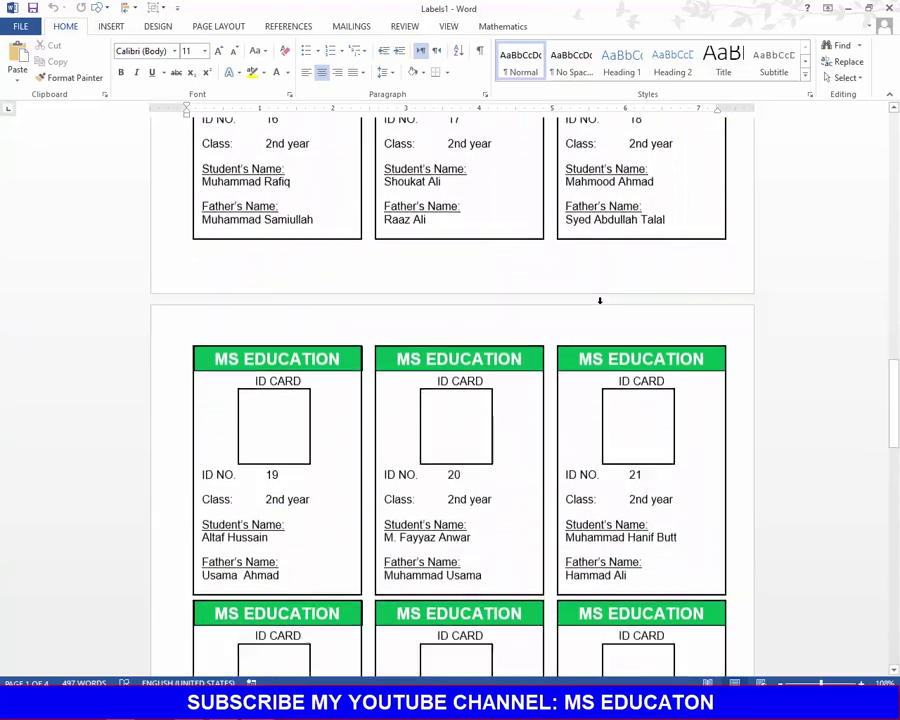
{"action": "scroll", "coordinate": [600, 305], "scroll_direction": "down", "scroll_amount": 3}
{"action": "scroll", "coordinate": [600, 305], "scroll_direction": "down", "scroll_amount": 4}
{"action": "scroll", "coordinate": [600, 305], "scroll_direction": "down", "scroll_amount": 4}
{"action": "scroll", "coordinate": [600, 305], "scroll_direction": "down", "scroll_amount": 3}
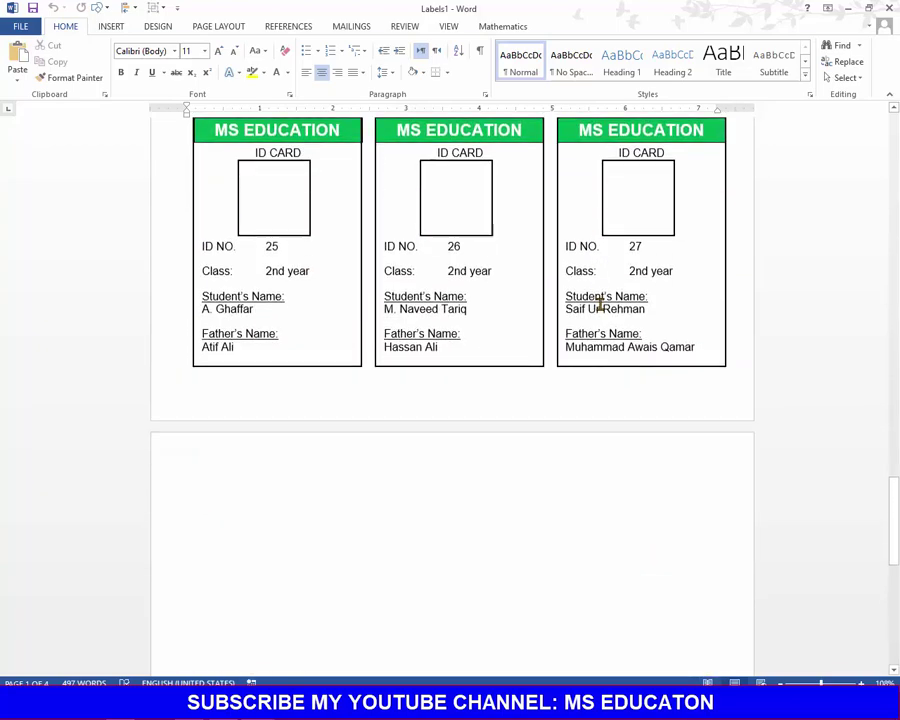
{"action": "scroll", "coordinate": [596, 300], "scroll_direction": "down", "scroll_amount": 3}
{"action": "mouse_move", "coordinate": [890, 600]}
{"action": "left_mouse_down"}
{"action": "mouse_move", "coordinate": [887, 295]}
{"action": "mouse_move", "coordinate": [860, 137]}
{"action": "left_mouse_up"}
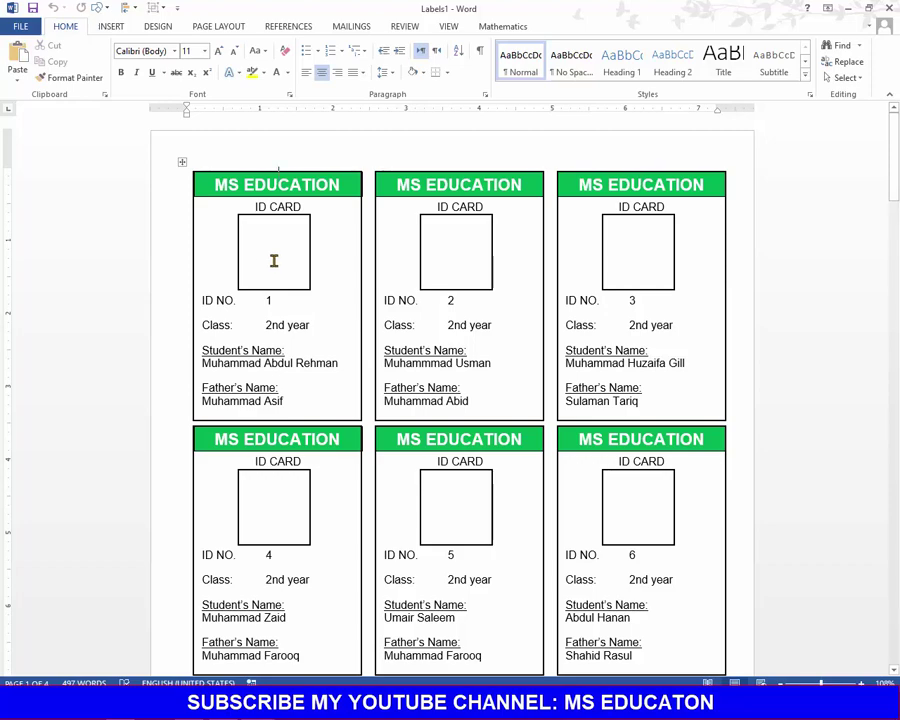
{"action": "scroll", "coordinate": [273, 260], "scroll_direction": "up", "scroll_amount": 3}
{"action": "left_click", "coordinate": [273, 260]}
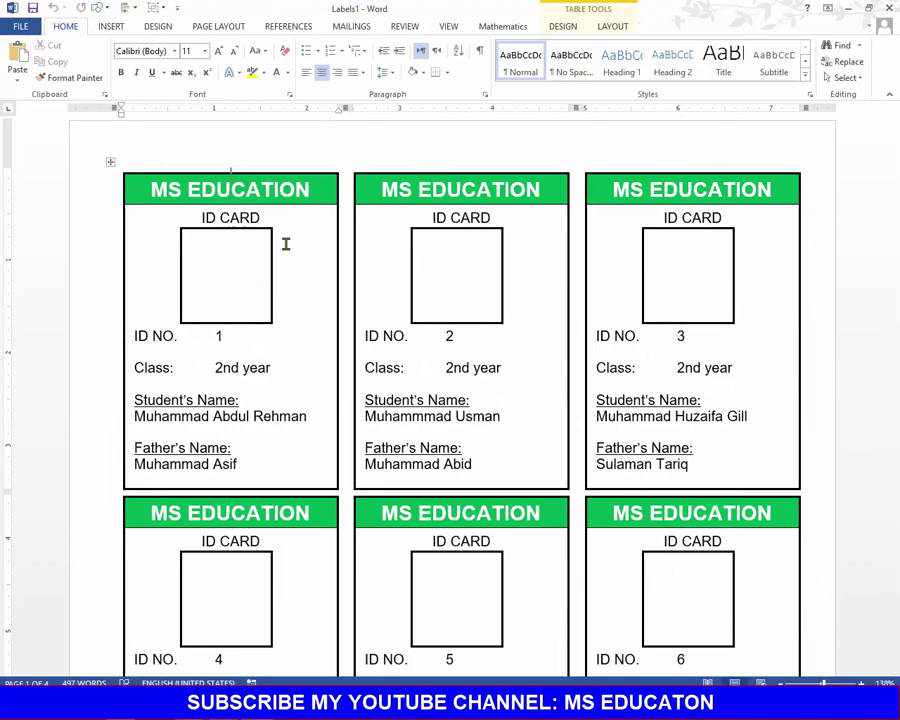
Insert avatar image 1 from the Documents\PIC FOR CARD folder into card 1.
{"action": "left_click", "coordinate": [211, 229]}
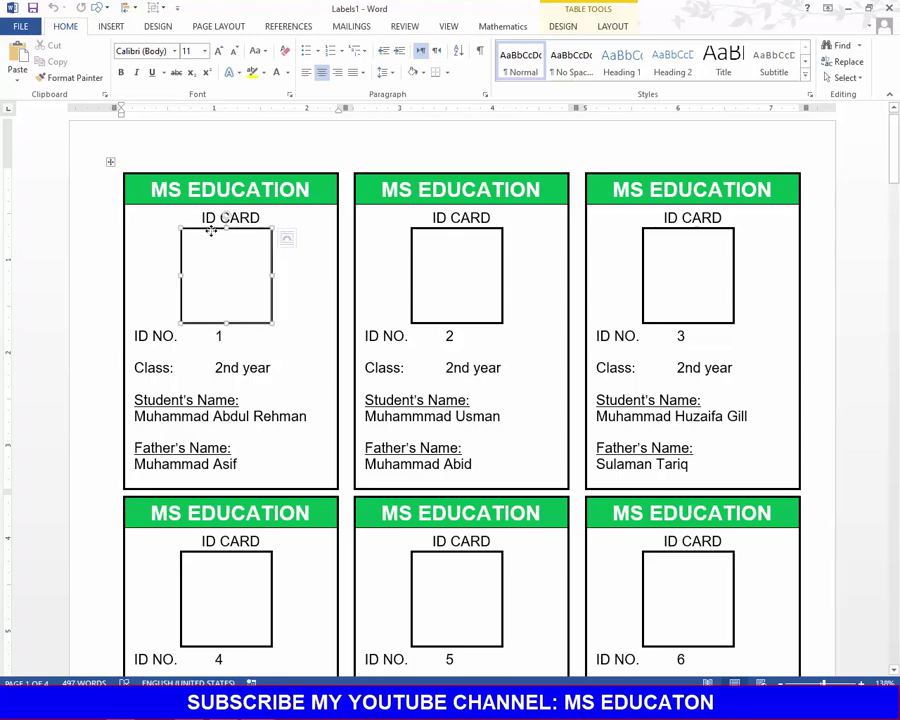
{"action": "left_click", "coordinate": [112, 26]}
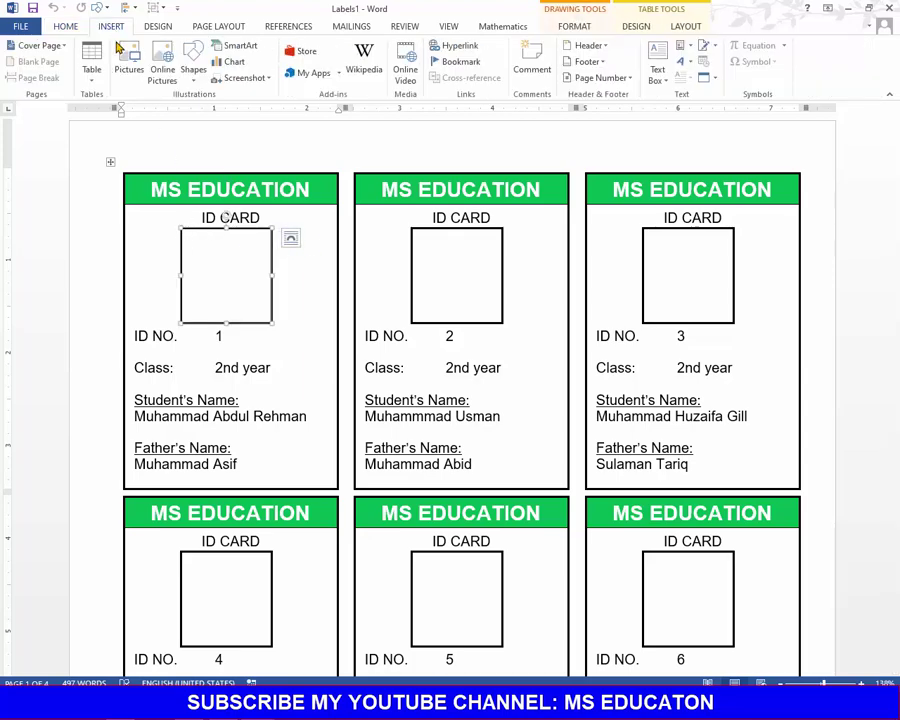
{"action": "left_click", "coordinate": [127, 58]}
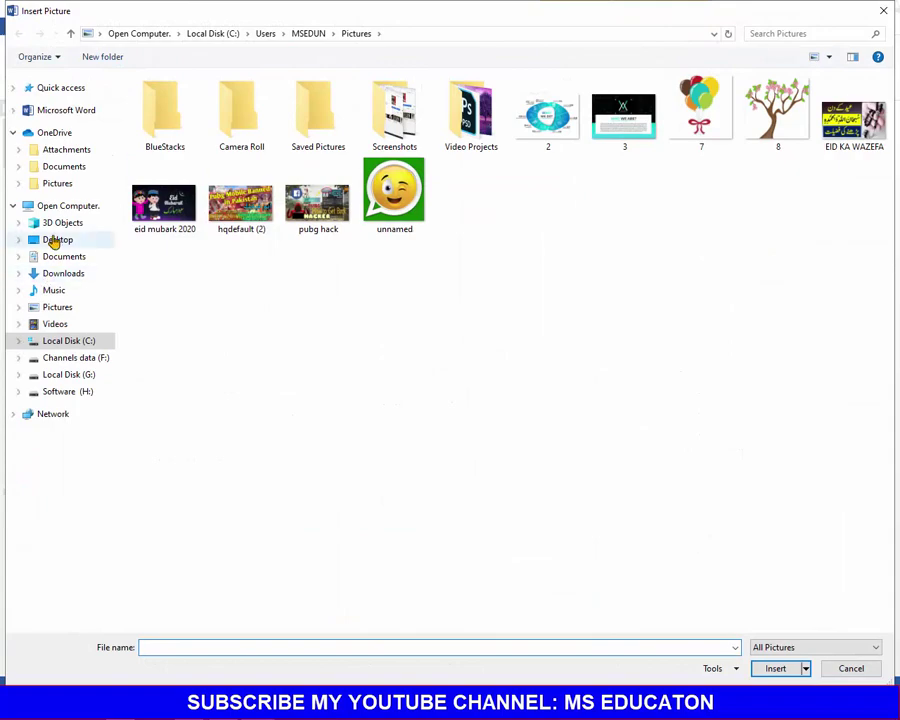
{"action": "left_click", "coordinate": [62, 257]}
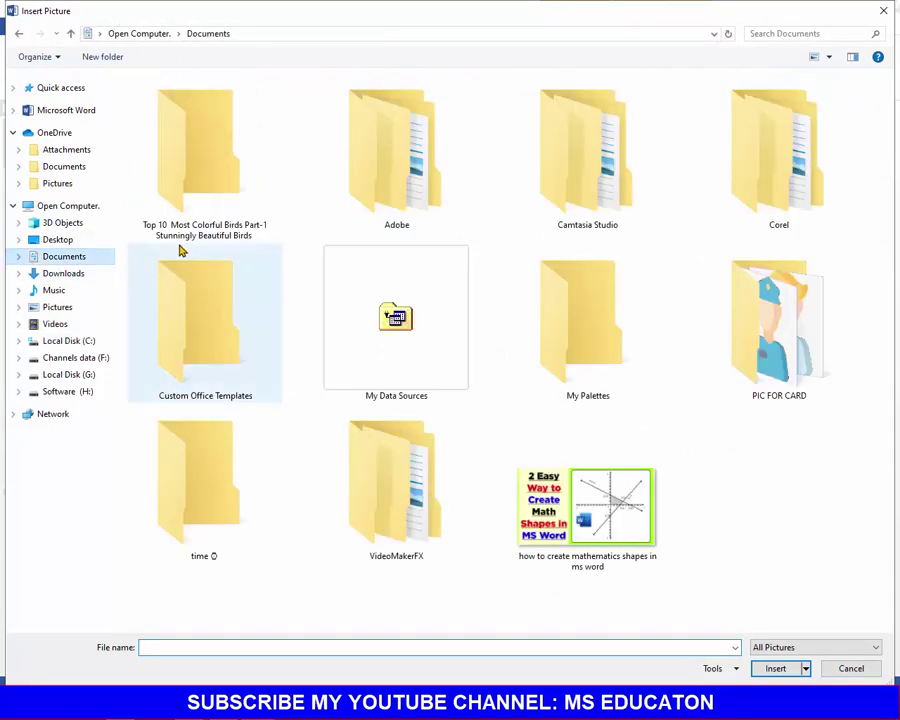
{"action": "double_click", "coordinate": [792, 365]}
{"action": "double_click", "coordinate": [163, 115]}
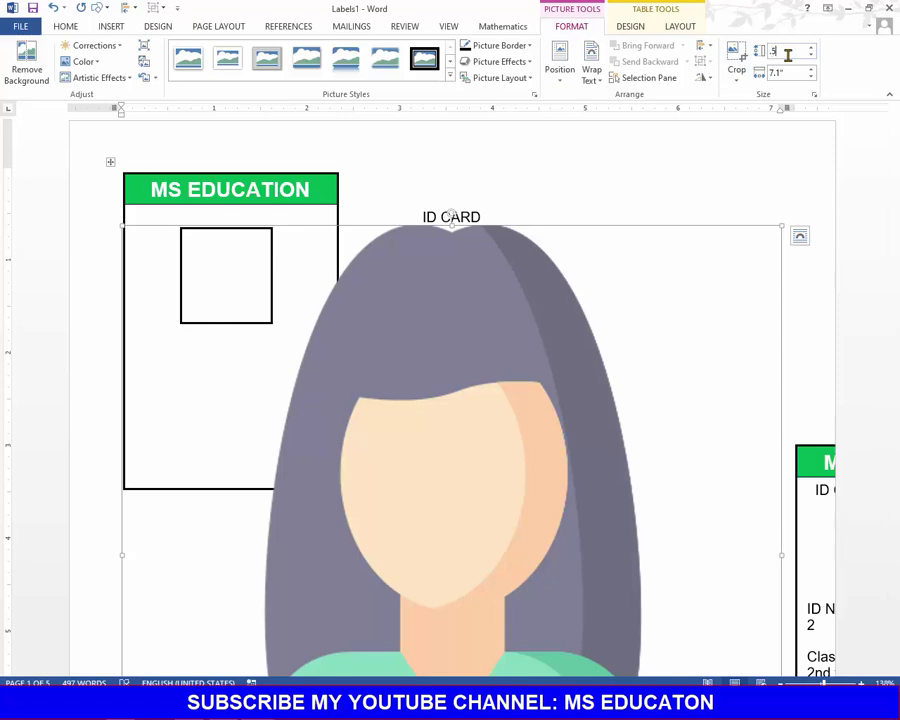
Shrink the avatar to 0.5 inch, set In Front of Text wrapping, and move it into the photo box.
{"action": "key", "text": "Return"}
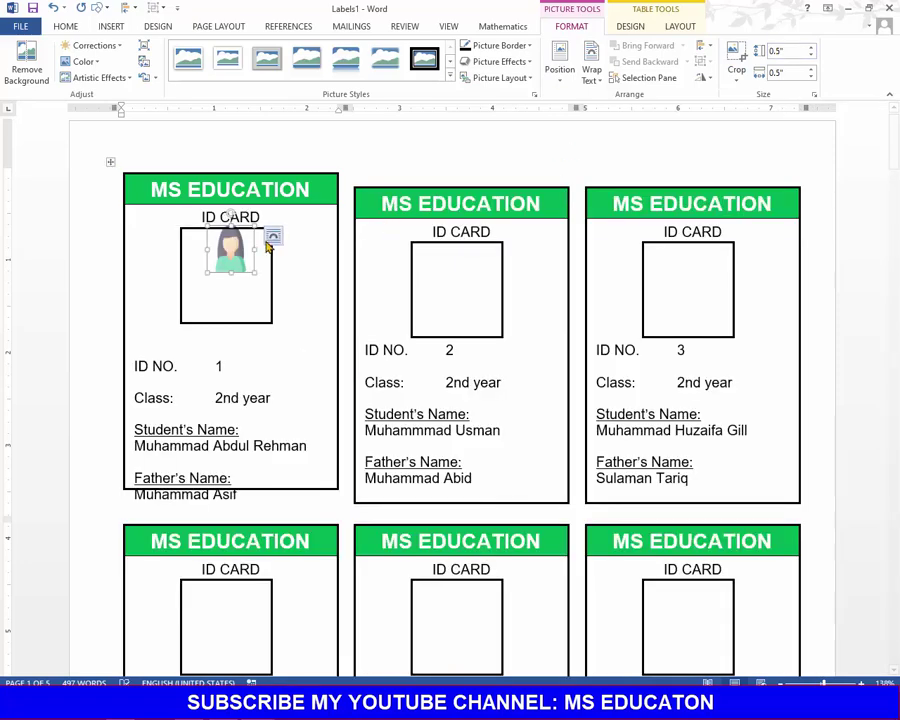
{"action": "left_click", "coordinate": [272, 237]}
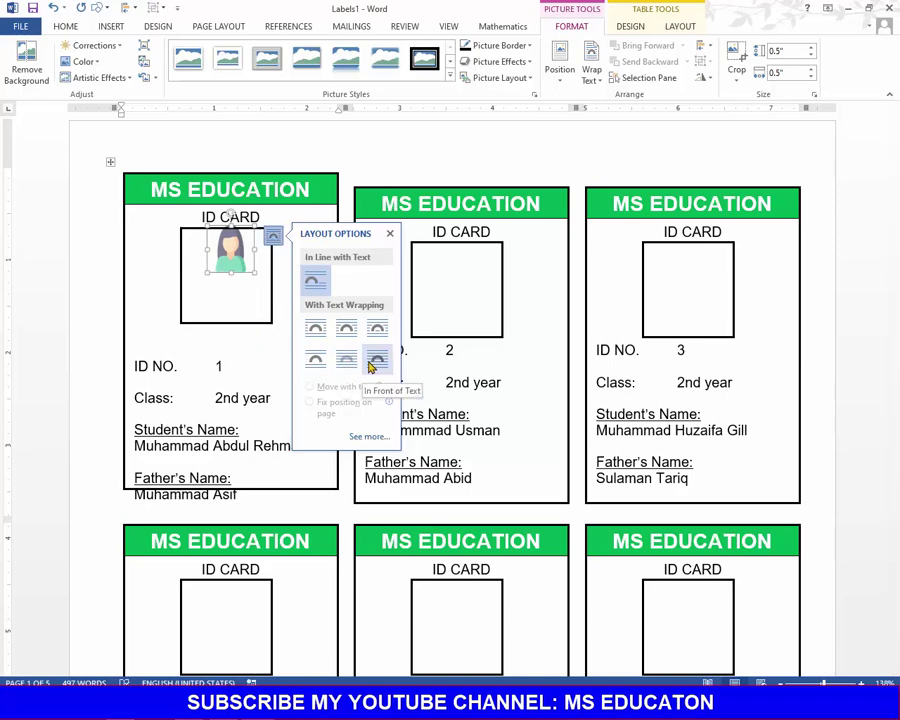
{"action": "left_click", "coordinate": [377, 362]}
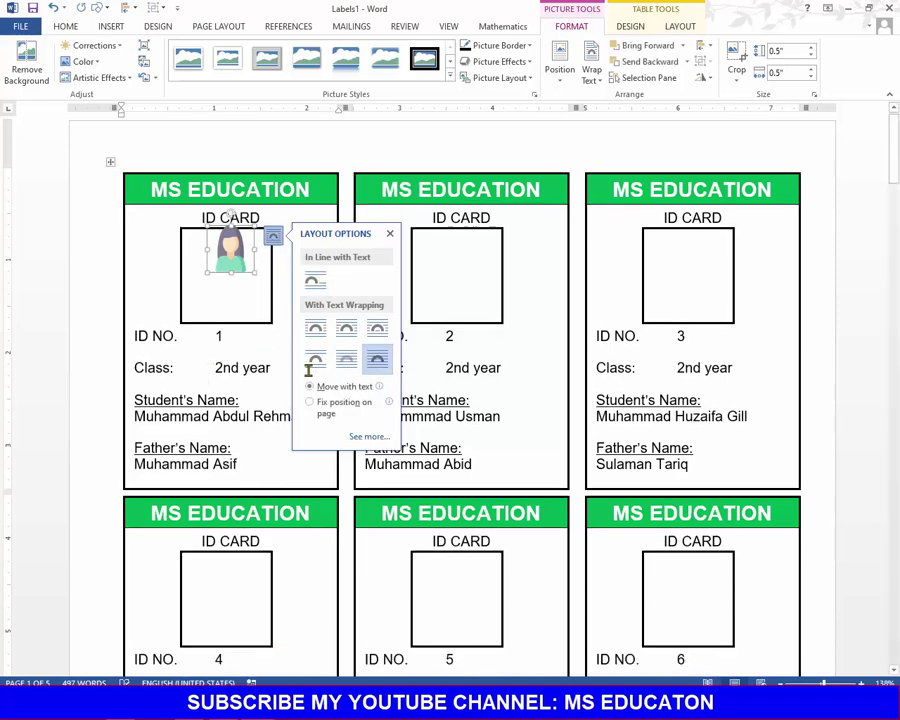
{"action": "left_click", "coordinate": [267, 342]}
{"action": "double_click", "coordinate": [241, 260]}
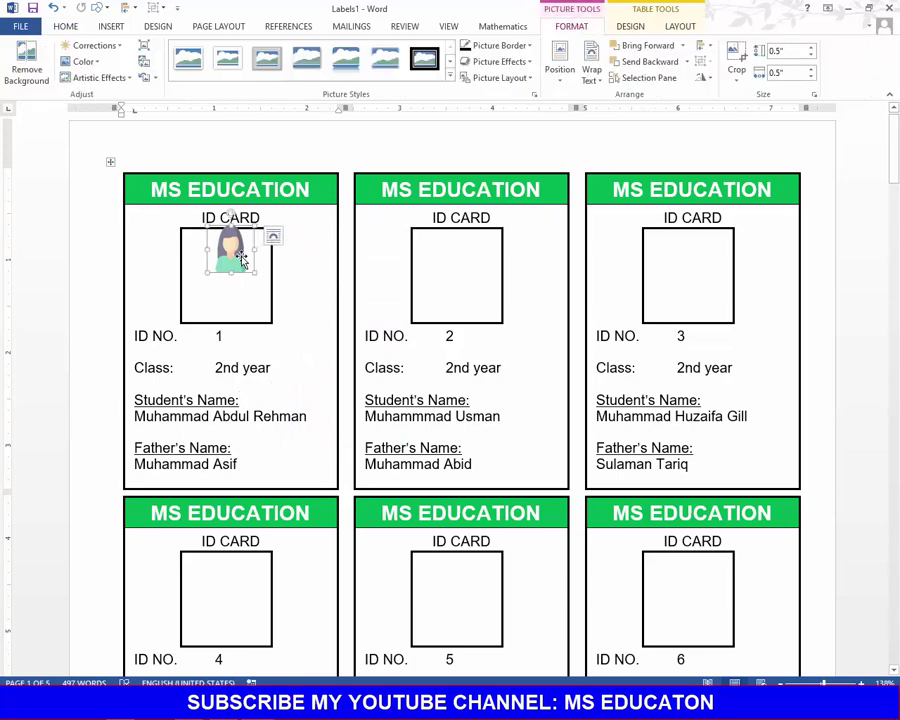
{"action": "mouse_move", "coordinate": [241, 260]}
{"action": "left_mouse_down"}
{"action": "mouse_move", "coordinate": [217, 276]}
{"action": "mouse_move", "coordinate": [268, 318]}
{"action": "left_mouse_up"}
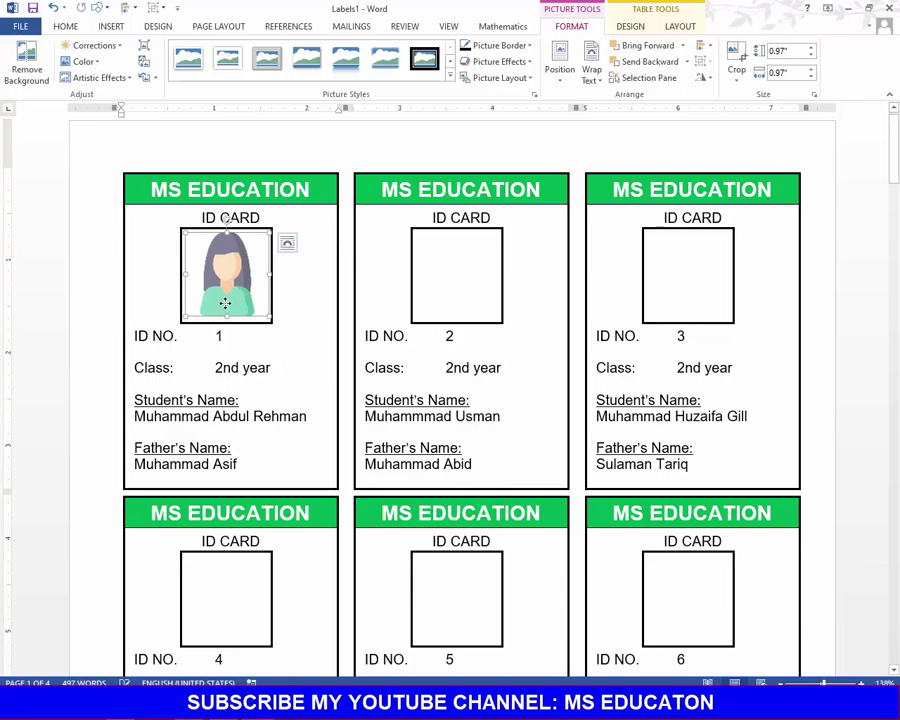
{"action": "left_click", "coordinate": [283, 352]}
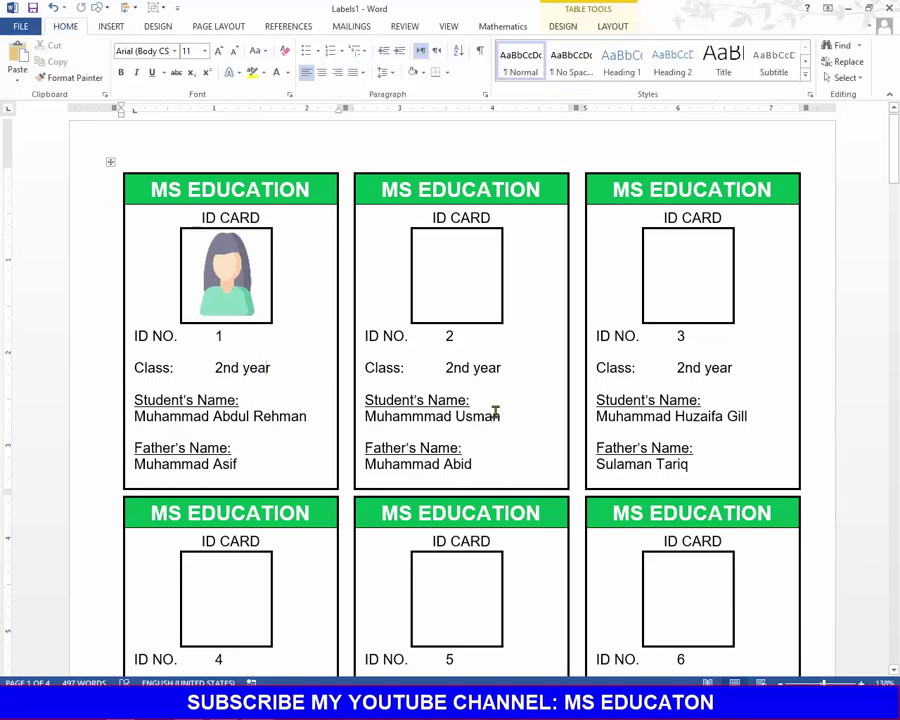
{"action": "left_click", "coordinate": [258, 288]}
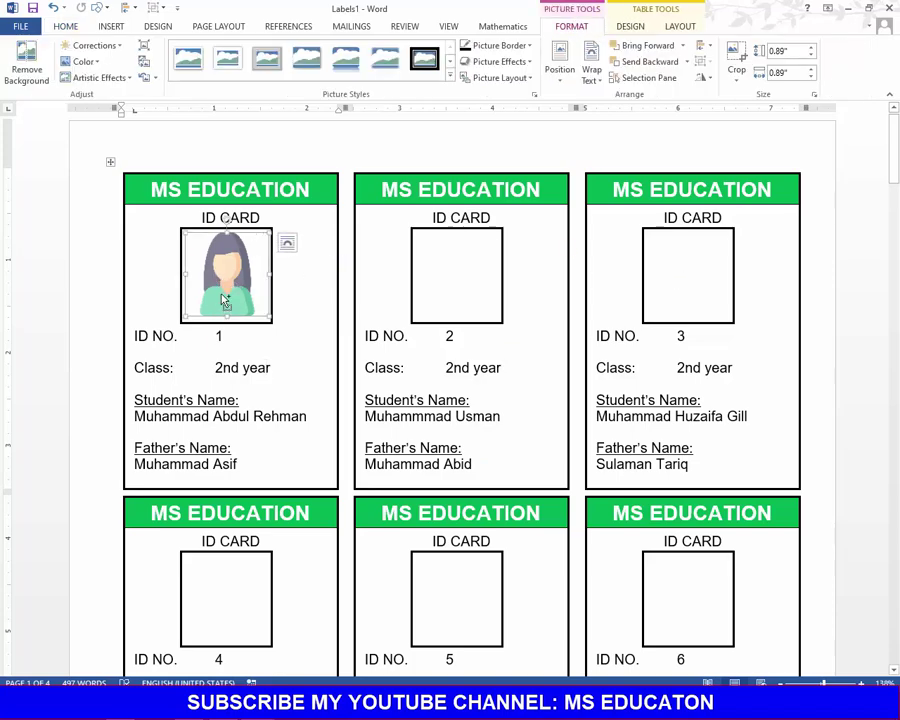
Copy the photo into card 2's frame and change it to avatar 2 from file.
{"action": "left_click_drag", "start_coordinate": [225, 302], "coordinate": [440, 296], "text": "ctrl"}
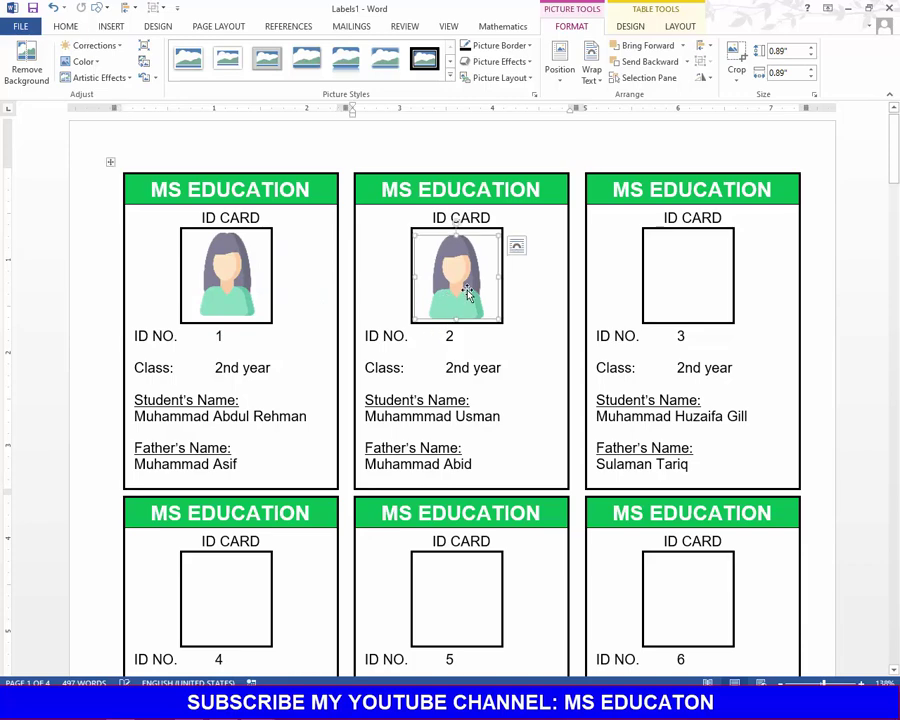
{"action": "right_click", "coordinate": [467, 292]}
{"action": "left_click", "coordinate": [536, 401]}
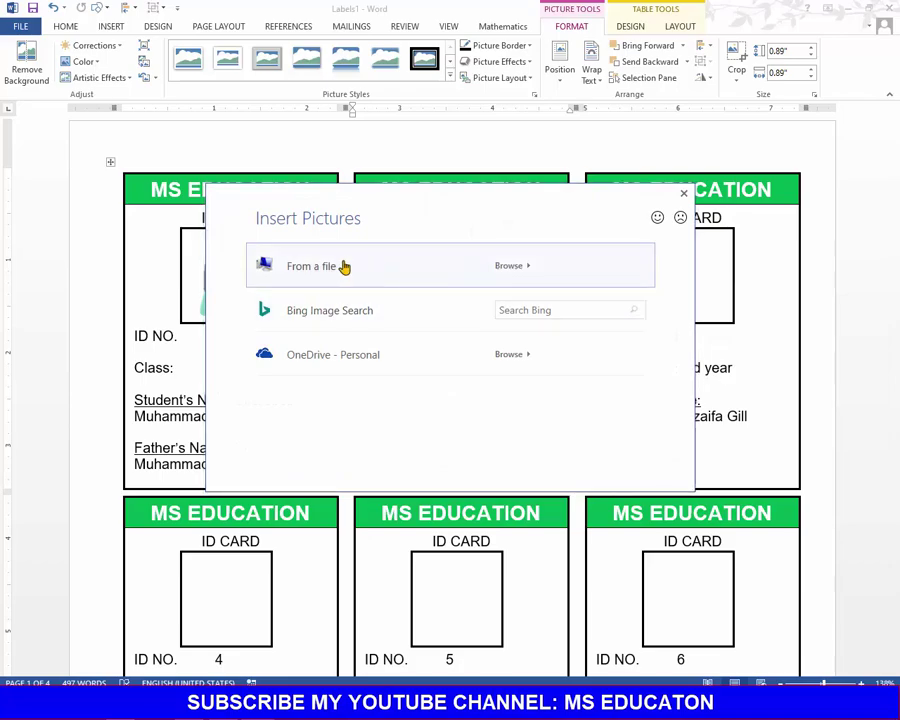
{"action": "left_click", "coordinate": [344, 267]}
{"action": "double_click", "coordinate": [227, 149]}
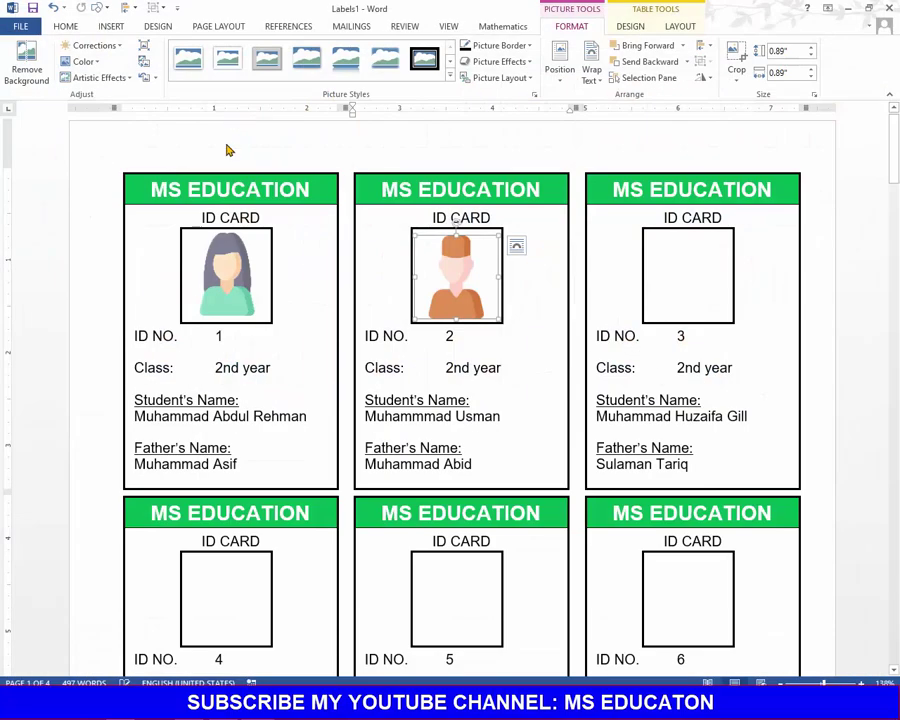
Copy the photo into card 3's frame and change it to avatar 3 from file.
{"action": "left_click_drag", "start_coordinate": [500, 300], "coordinate": [684, 297]}
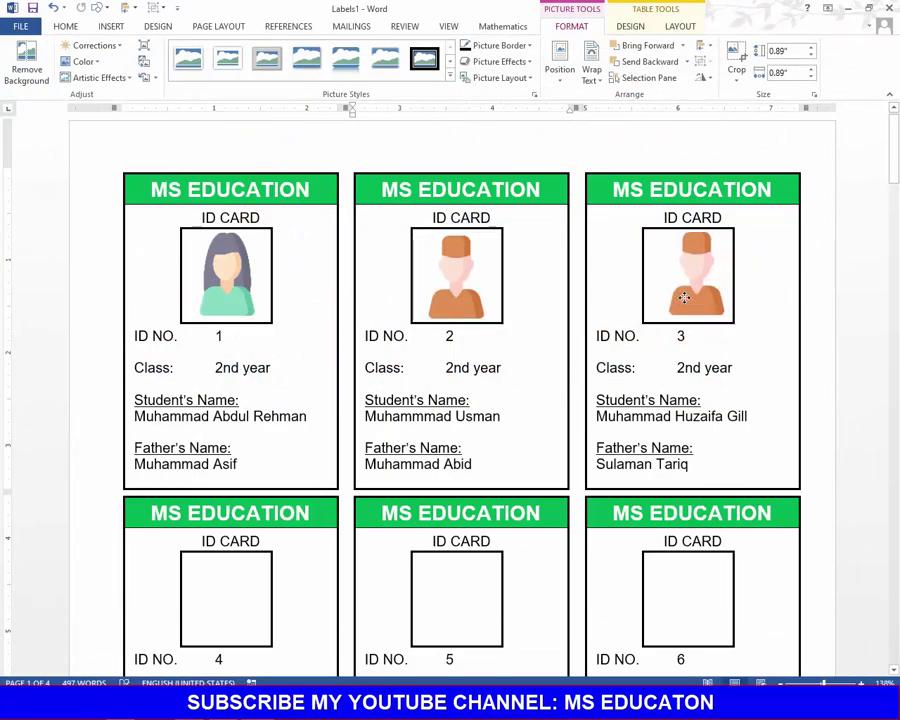
{"action": "left_click", "coordinate": [682, 295]}
{"action": "right_click", "coordinate": [685, 294]}
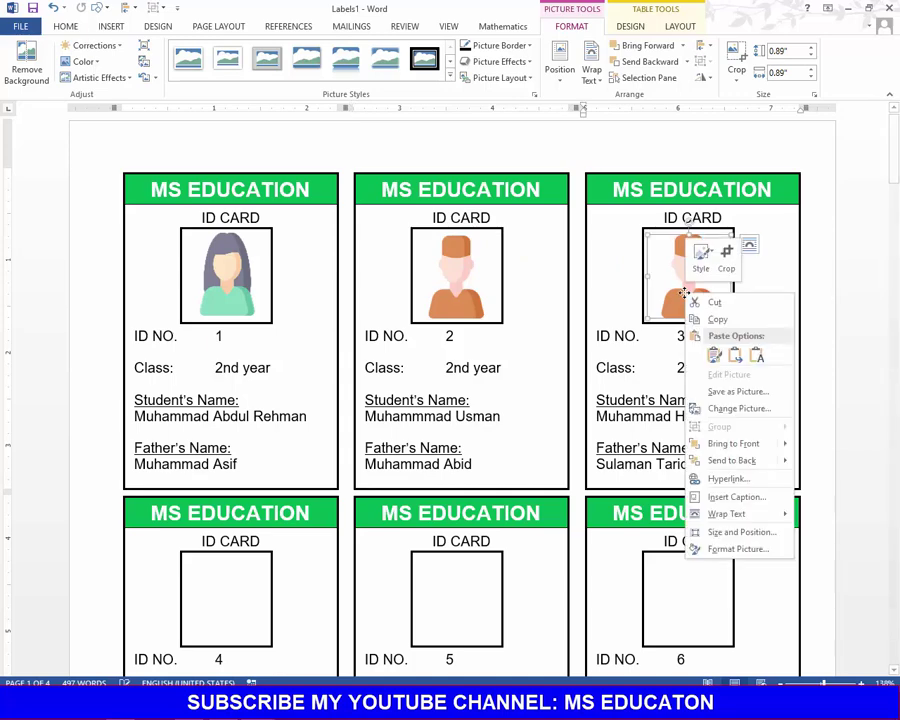
{"action": "left_click", "coordinate": [727, 409]}
{"action": "left_click", "coordinate": [371, 279]}
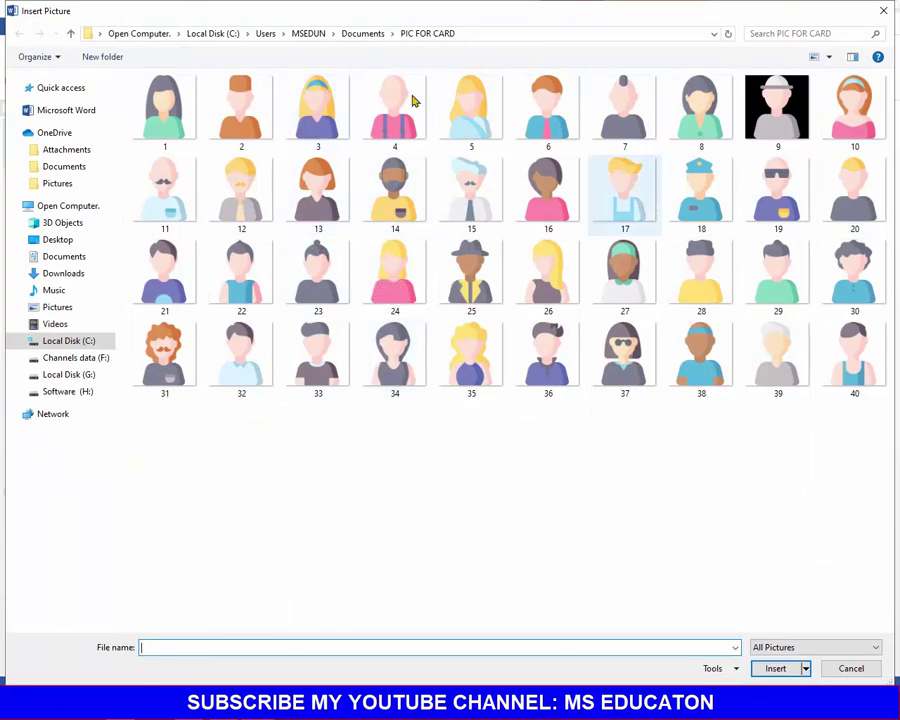
{"action": "double_click", "coordinate": [378, 8]}
{"action": "left_click_drag", "start_coordinate": [330, 14], "coordinate": [517, 170]}
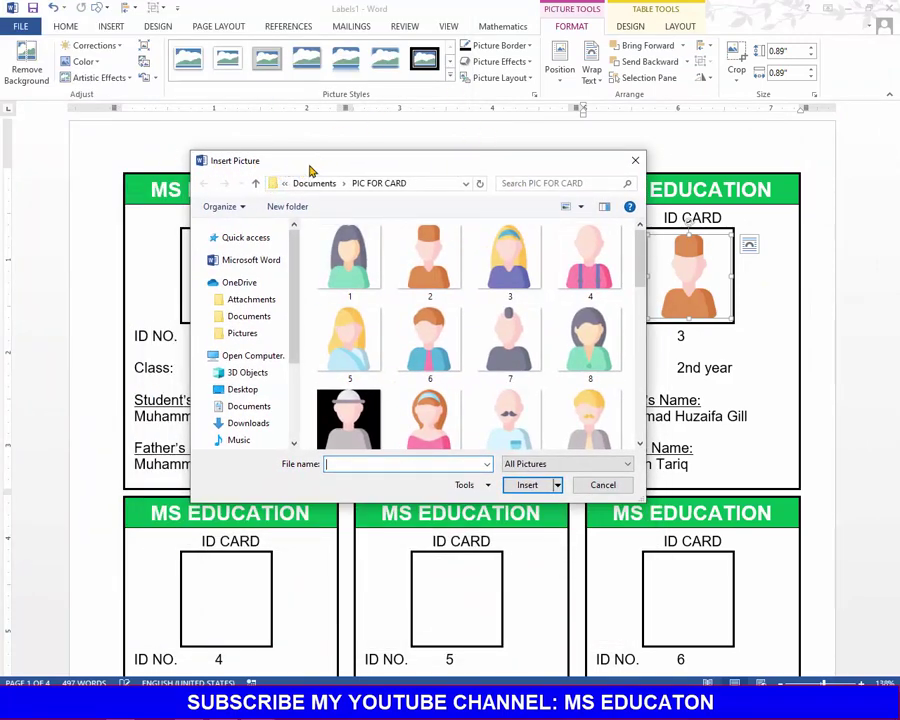
{"action": "mouse_move", "coordinate": [373, 170]}
{"action": "left_mouse_down"}
{"action": "mouse_move", "coordinate": [400, 194]}
{"action": "mouse_move", "coordinate": [343, 190]}
{"action": "left_mouse_up"}
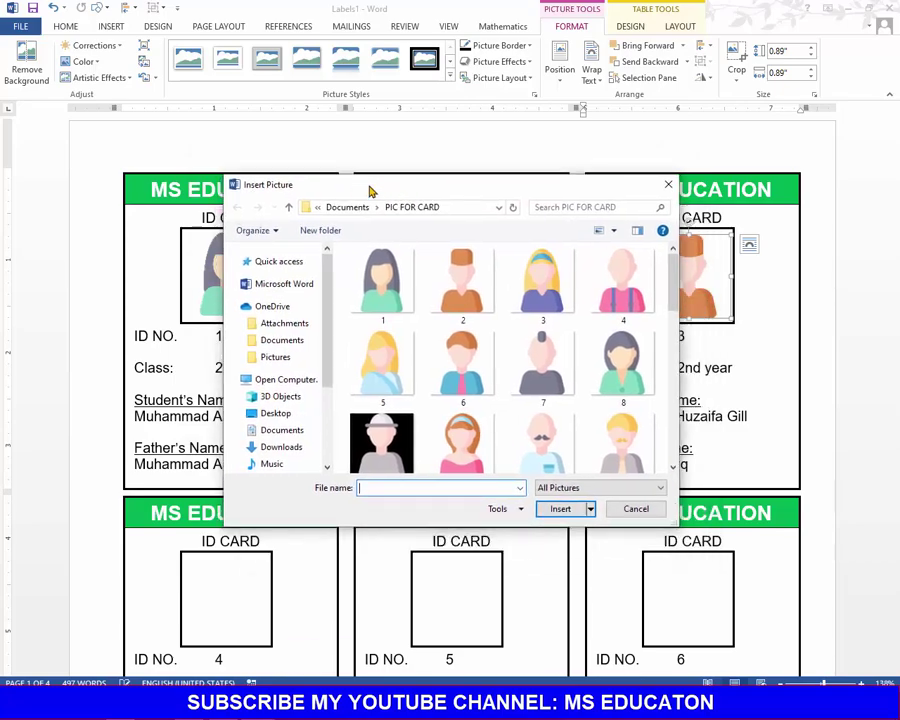
{"action": "left_click_drag", "start_coordinate": [451, 196], "coordinate": [227, 8]}
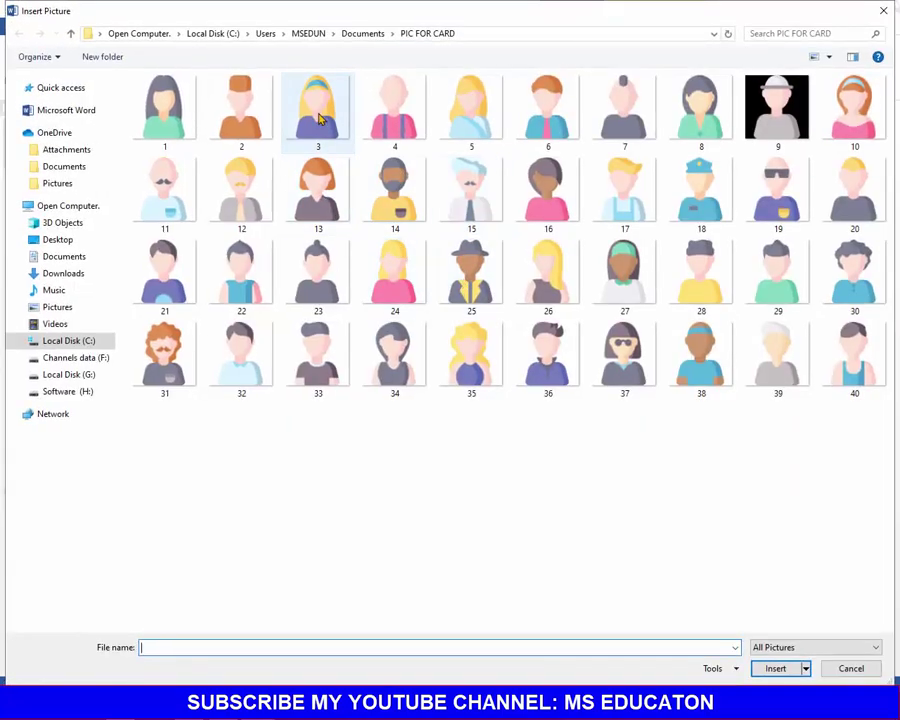
{"action": "double_click", "coordinate": [315, 100]}
Copy card 1's photo into card 4's frame and change it to avatar 4.
{"action": "scroll", "coordinate": [432, 304], "scroll_direction": "down", "scroll_amount": 1, "text": "ctrl"}
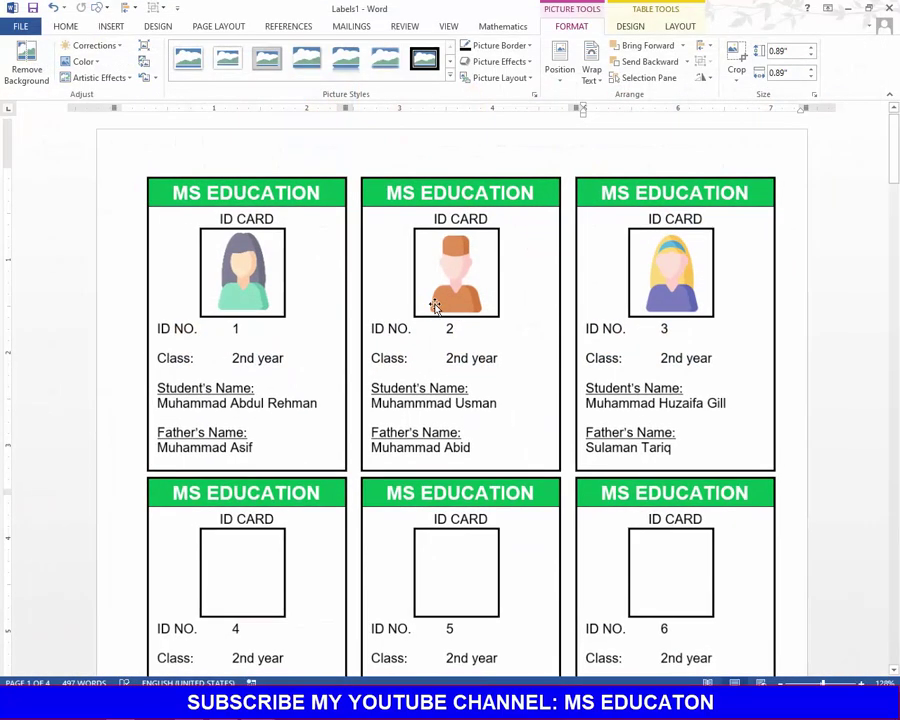
{"action": "scroll", "coordinate": [436, 302], "scroll_direction": "down", "scroll_amount": 3}
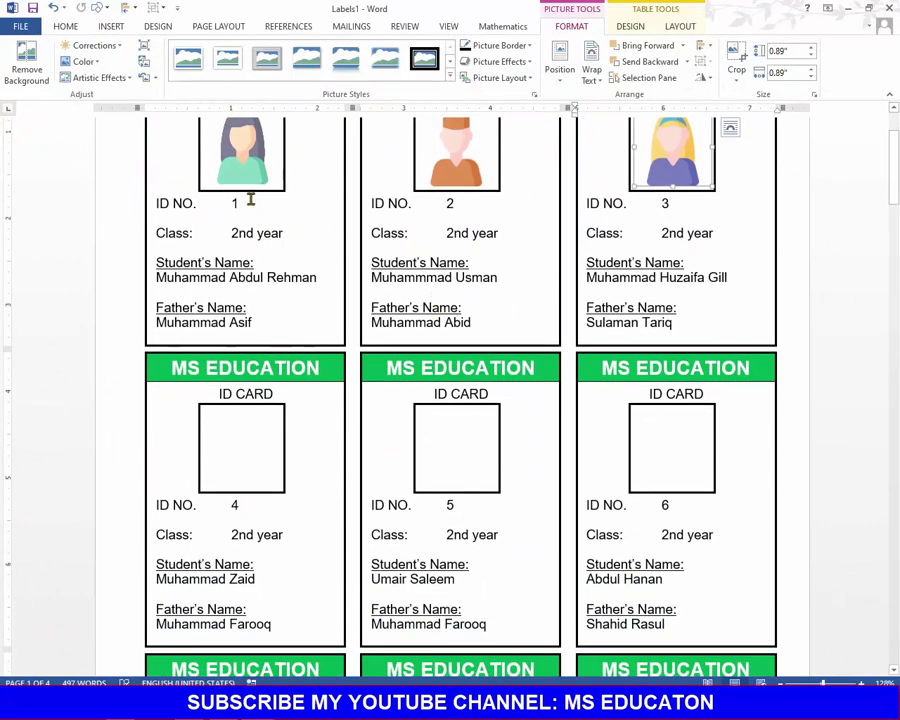
{"action": "left_click_drag", "start_coordinate": [240, 147], "coordinate": [305, 300]}
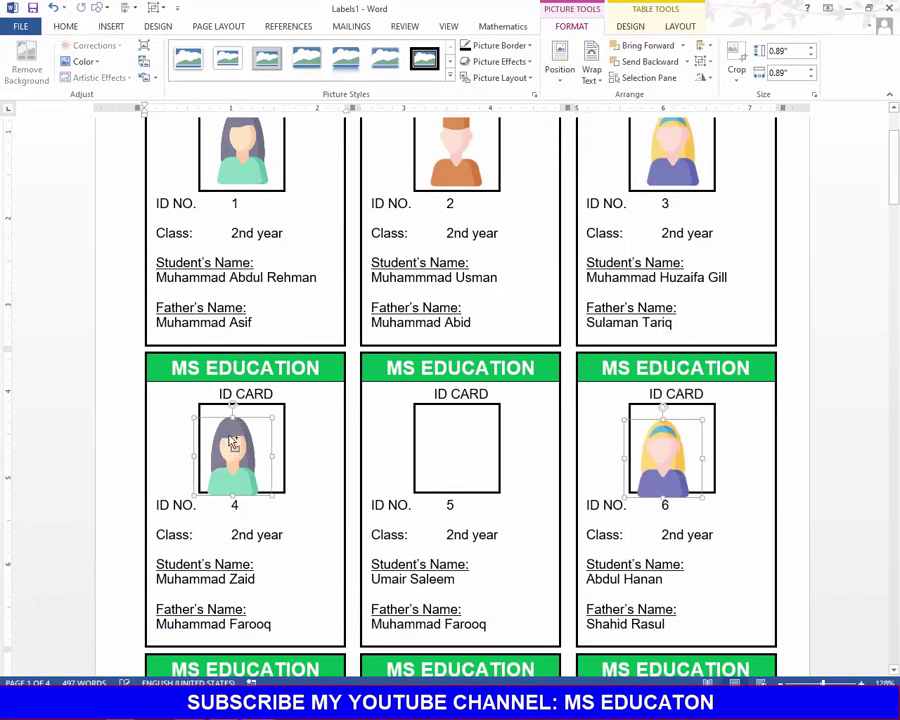
{"action": "left_click", "coordinate": [265, 232]}
{"action": "mouse_move", "coordinate": [240, 150]}
{"action": "left_mouse_down"}
{"action": "mouse_move", "coordinate": [222, 495]}
{"action": "mouse_move", "coordinate": [243, 449]}
{"action": "left_mouse_up"}
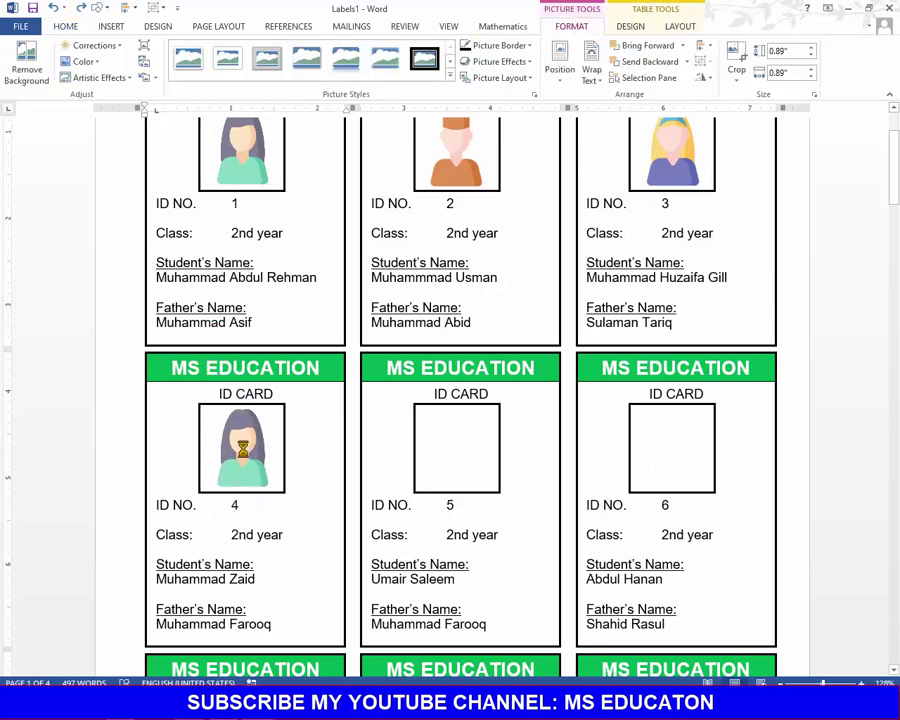
{"action": "right_click", "coordinate": [243, 449]}
{"action": "left_click", "coordinate": [299, 311]}
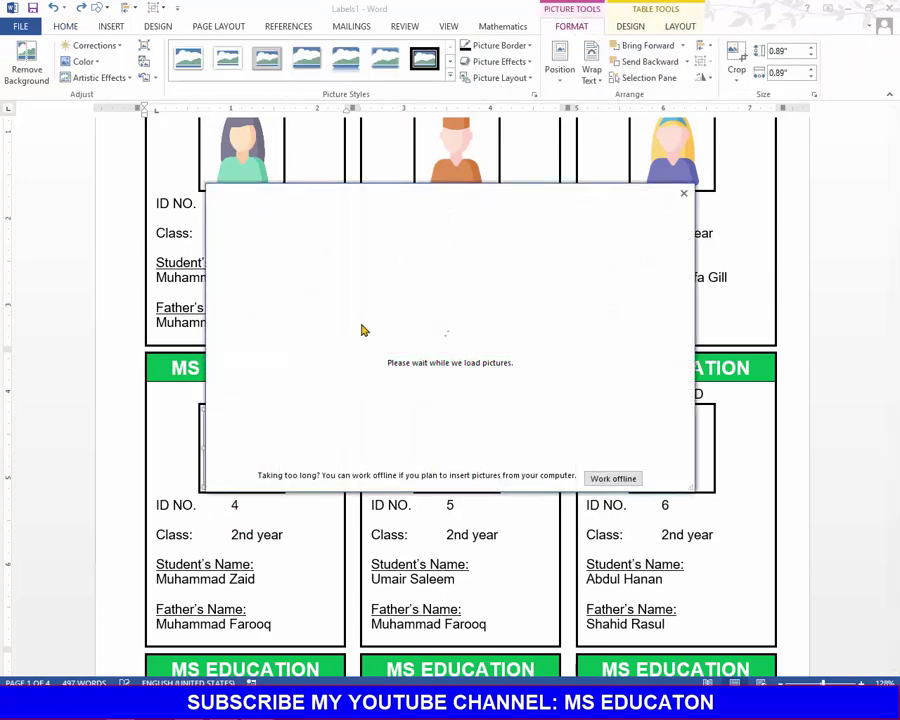
{"action": "left_click", "coordinate": [381, 278]}
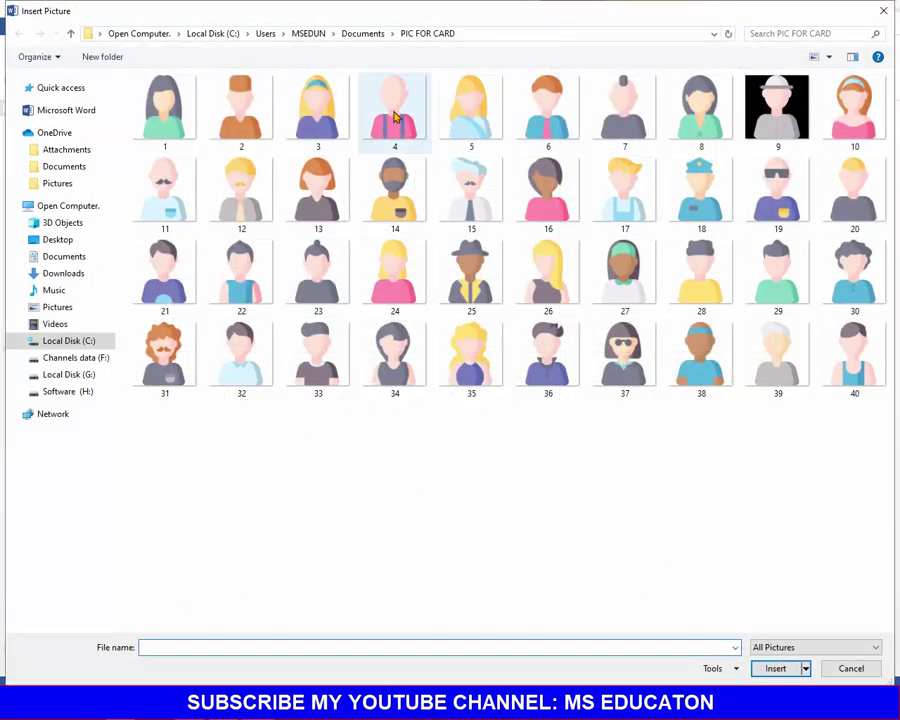
{"action": "double_click", "coordinate": [395, 117]}
Copy card 4's photo into card 5's frame and change it to avatar 5.
{"action": "left_click_drag", "start_coordinate": [232, 455], "coordinate": [443, 456]}
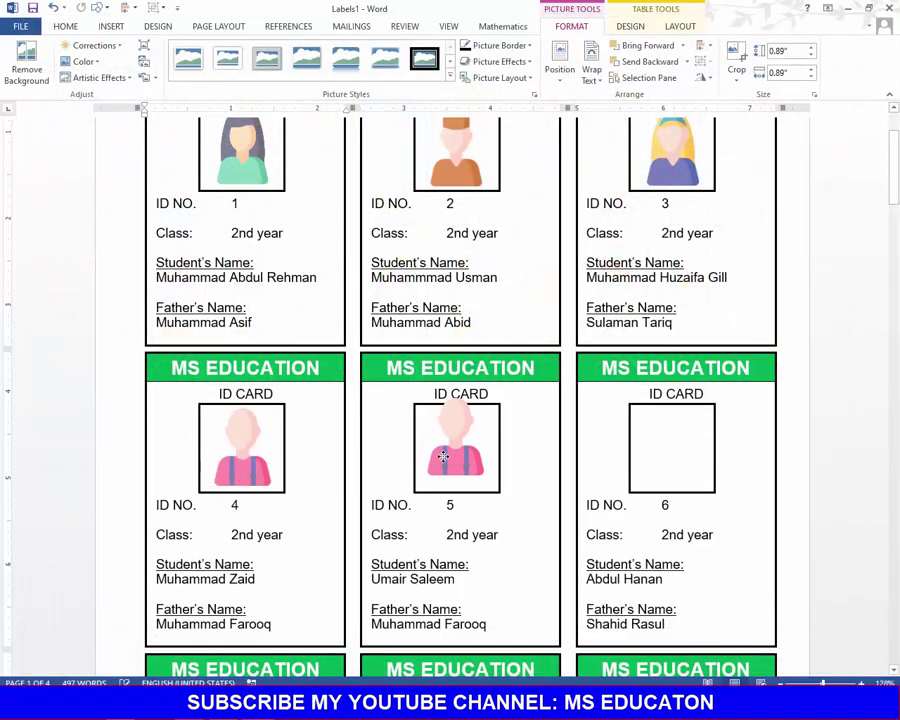
{"action": "left_click", "coordinate": [448, 463]}
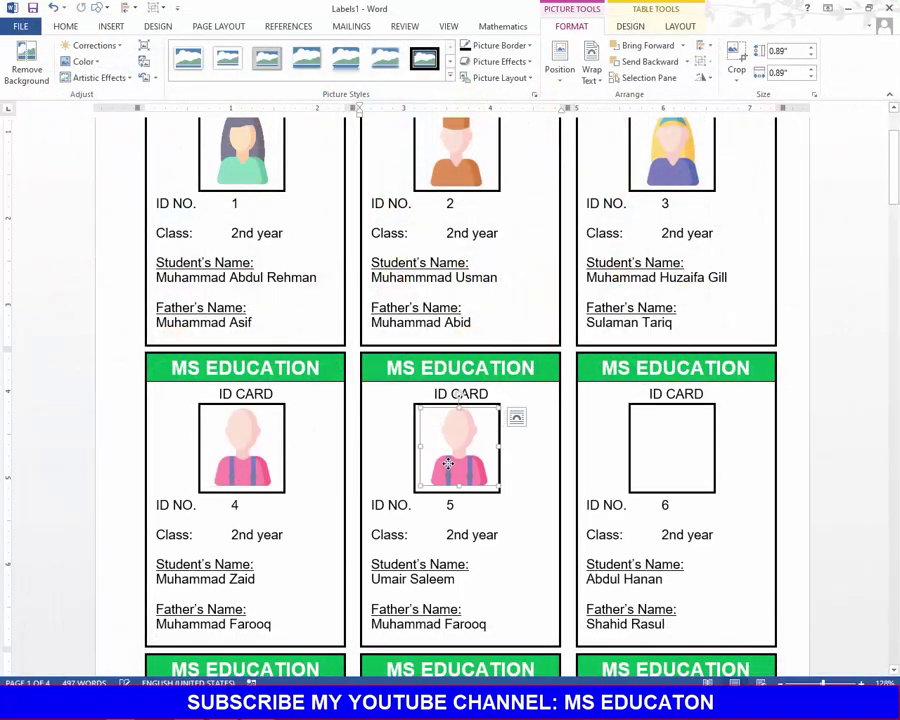
{"action": "right_click", "coordinate": [448, 463]}
{"action": "left_click", "coordinate": [496, 312]}
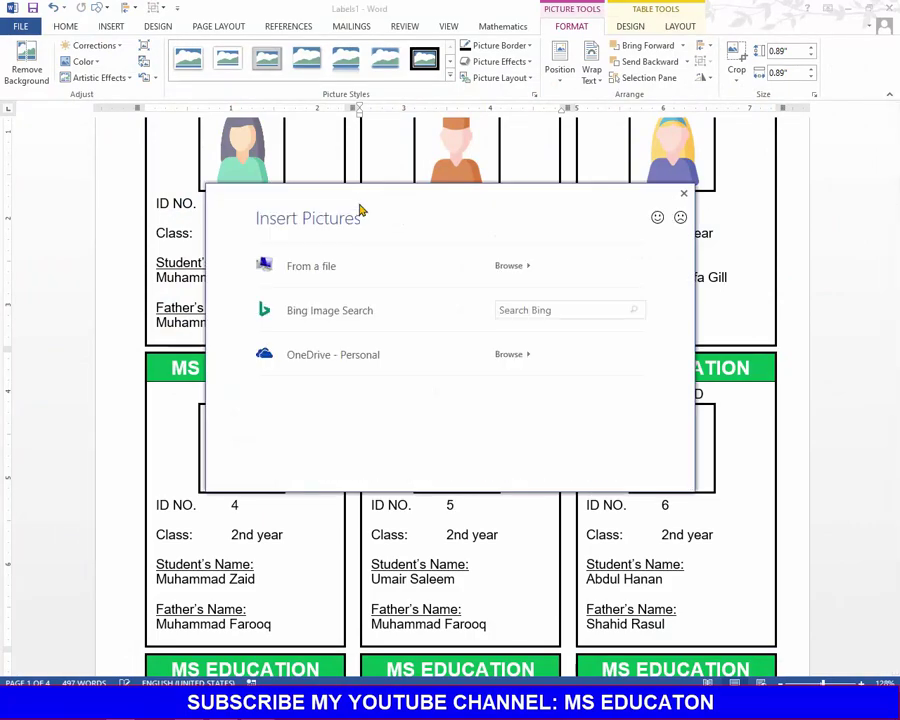
{"action": "left_click", "coordinate": [418, 263]}
{"action": "left_click", "coordinate": [458, 133]}
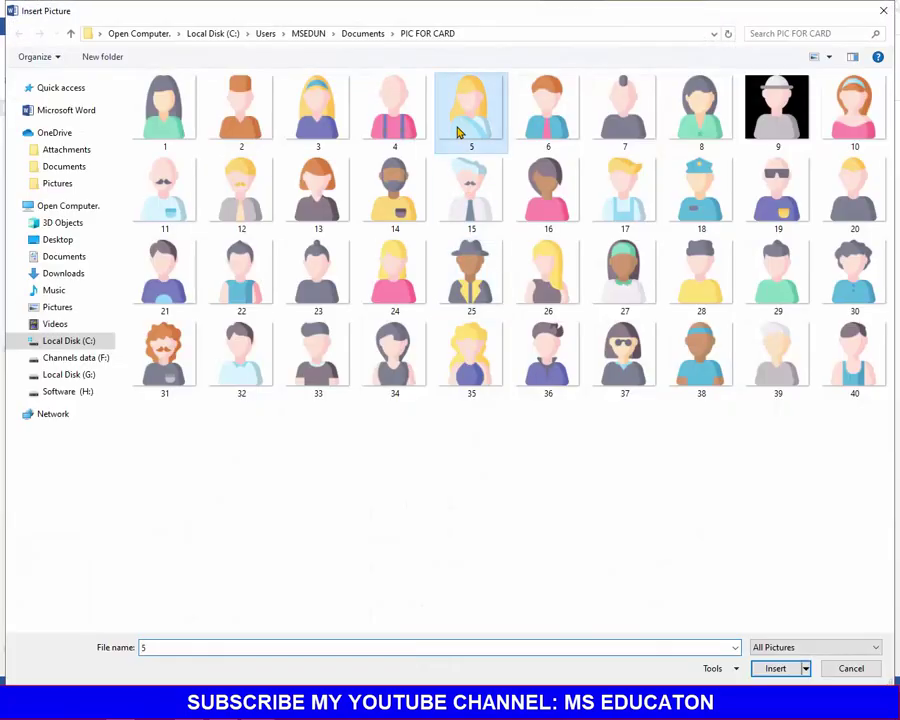
{"action": "double_click", "coordinate": [458, 133]}
Copy card 5's photo into card 6's frame and change it to avatar 6.
{"action": "left_click_drag", "start_coordinate": [450, 472], "coordinate": [652, 464]}
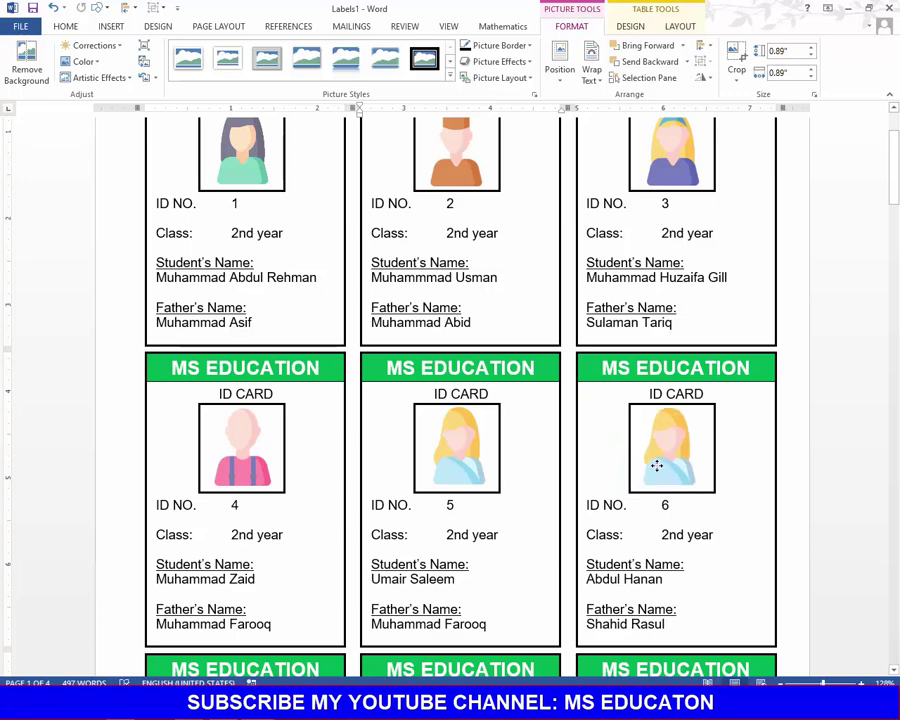
{"action": "left_click", "coordinate": [662, 466]}
{"action": "right_click", "coordinate": [662, 470]}
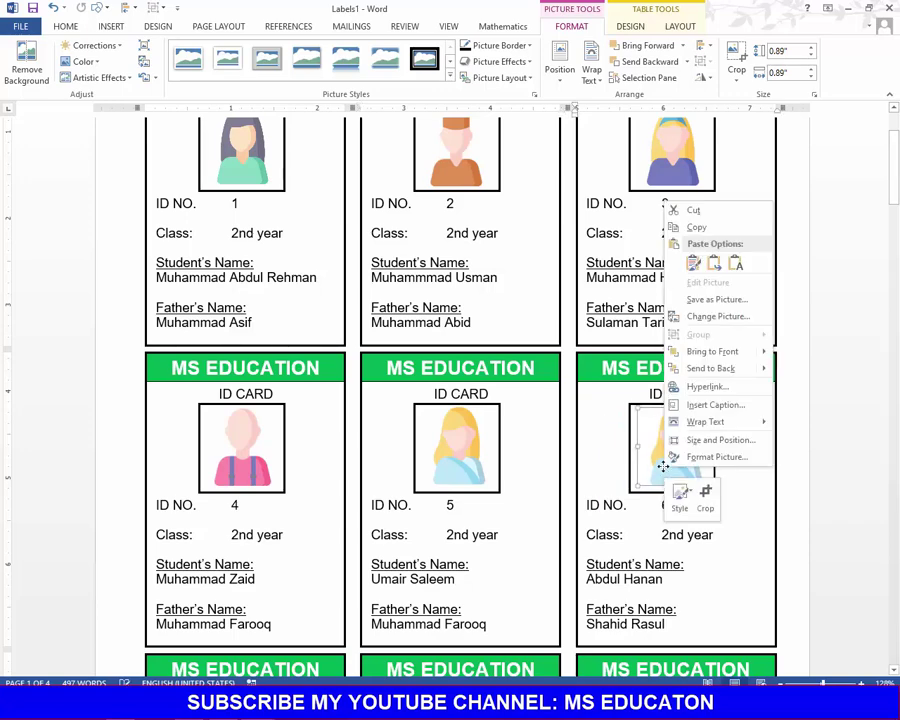
{"action": "key", "text": "Escape"}
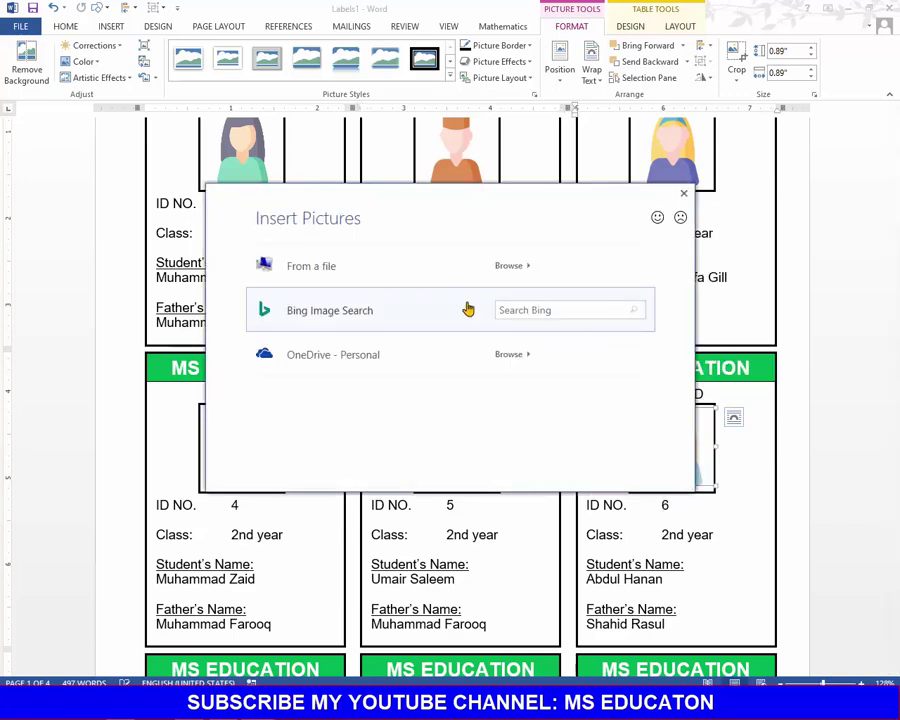
{"action": "left_click", "coordinate": [444, 272]}
{"action": "double_click", "coordinate": [536, 100]}
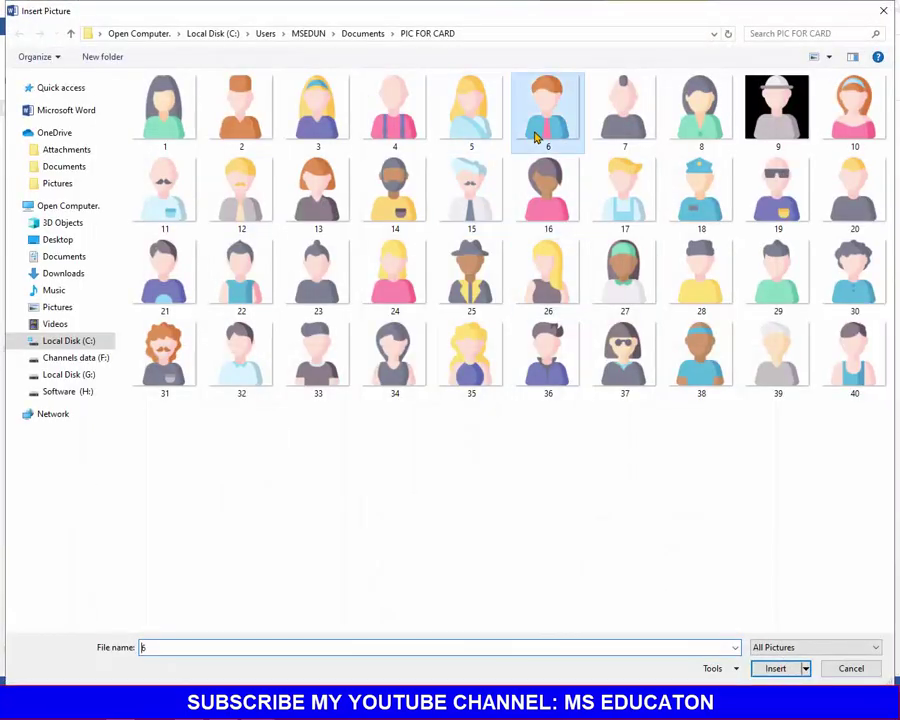
{"action": "left_click", "coordinate": [605, 536]}
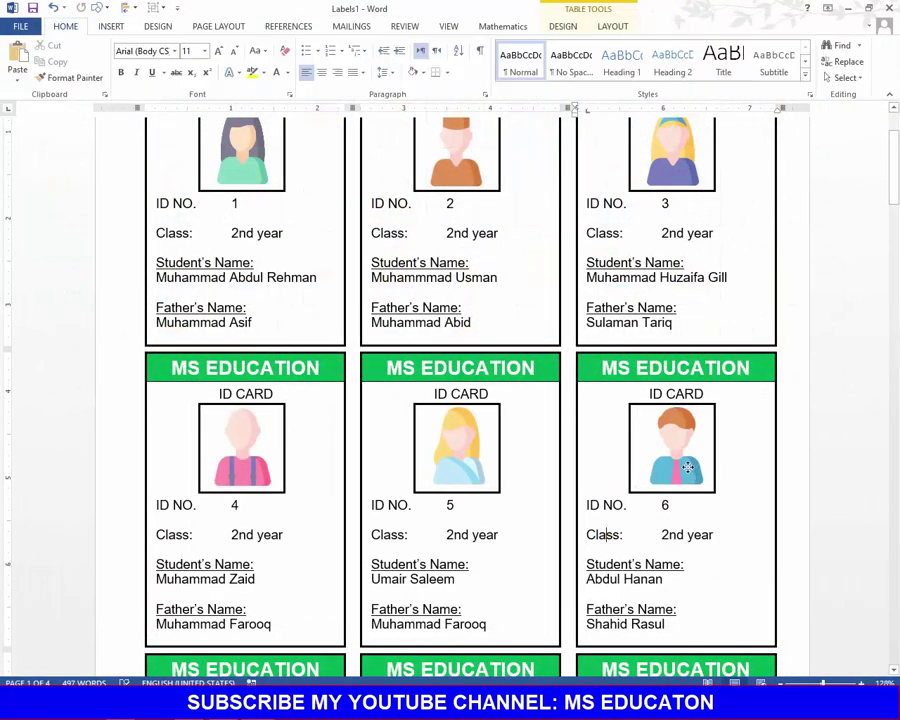
{"action": "left_click", "coordinate": [688, 467]}
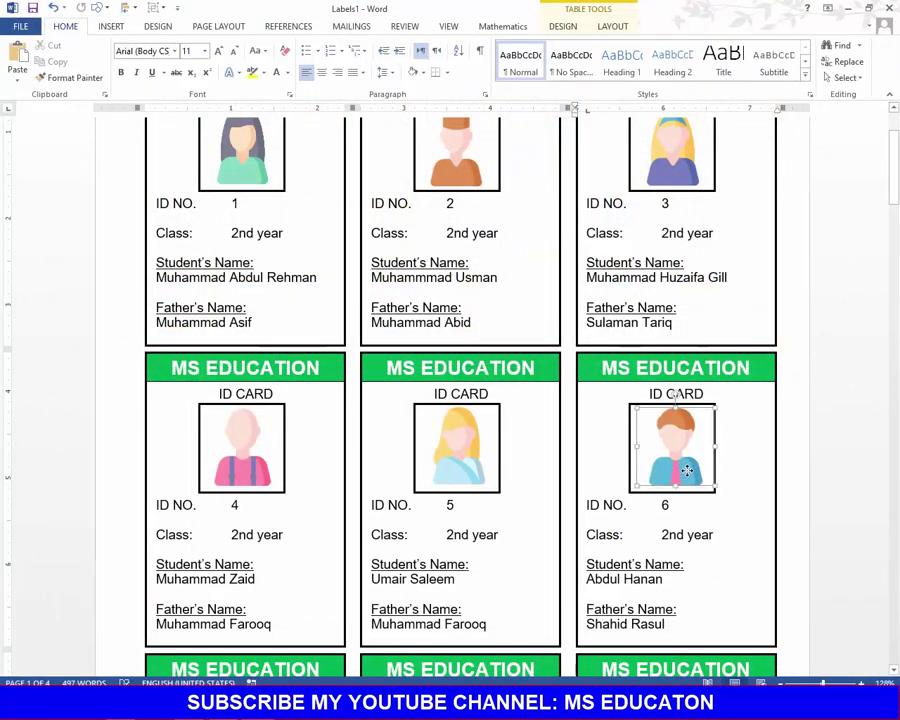
{"action": "left_click", "coordinate": [685, 522]}
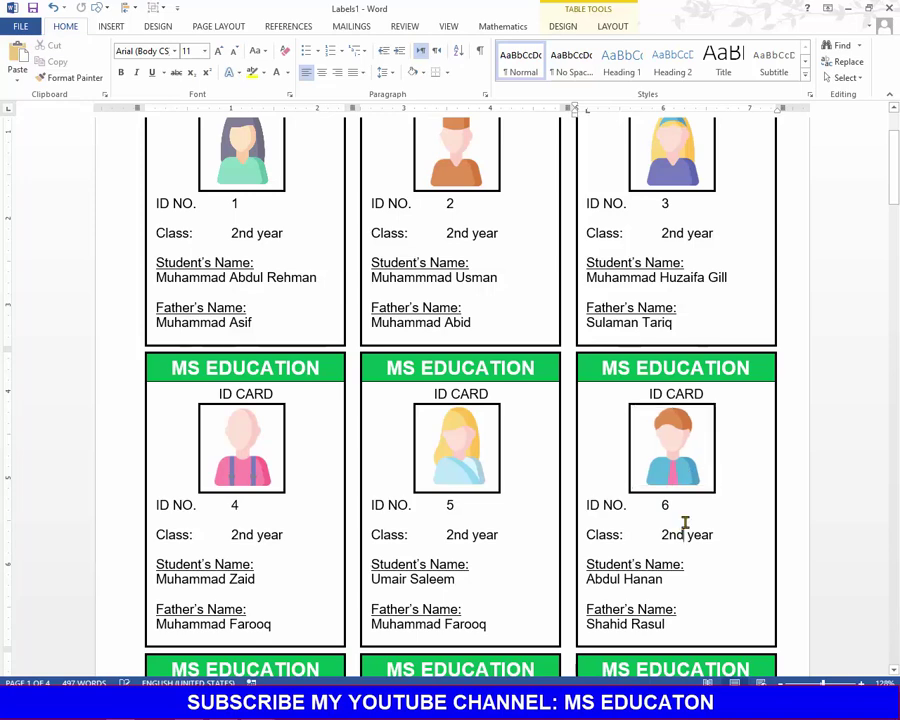
{"action": "scroll", "coordinate": [395, 507], "scroll_direction": "down", "scroll_amount": 4}
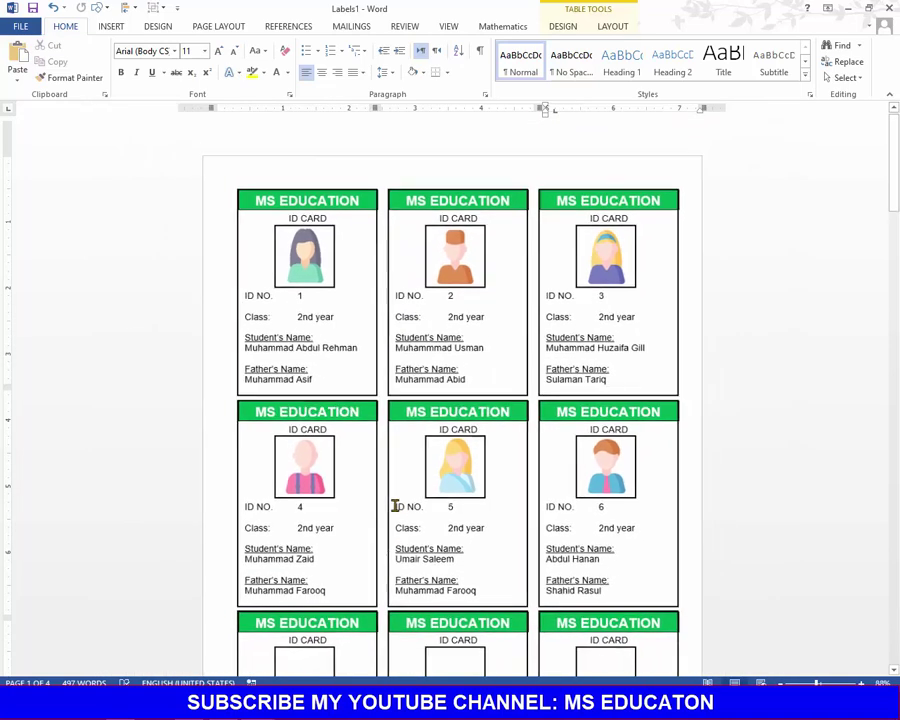